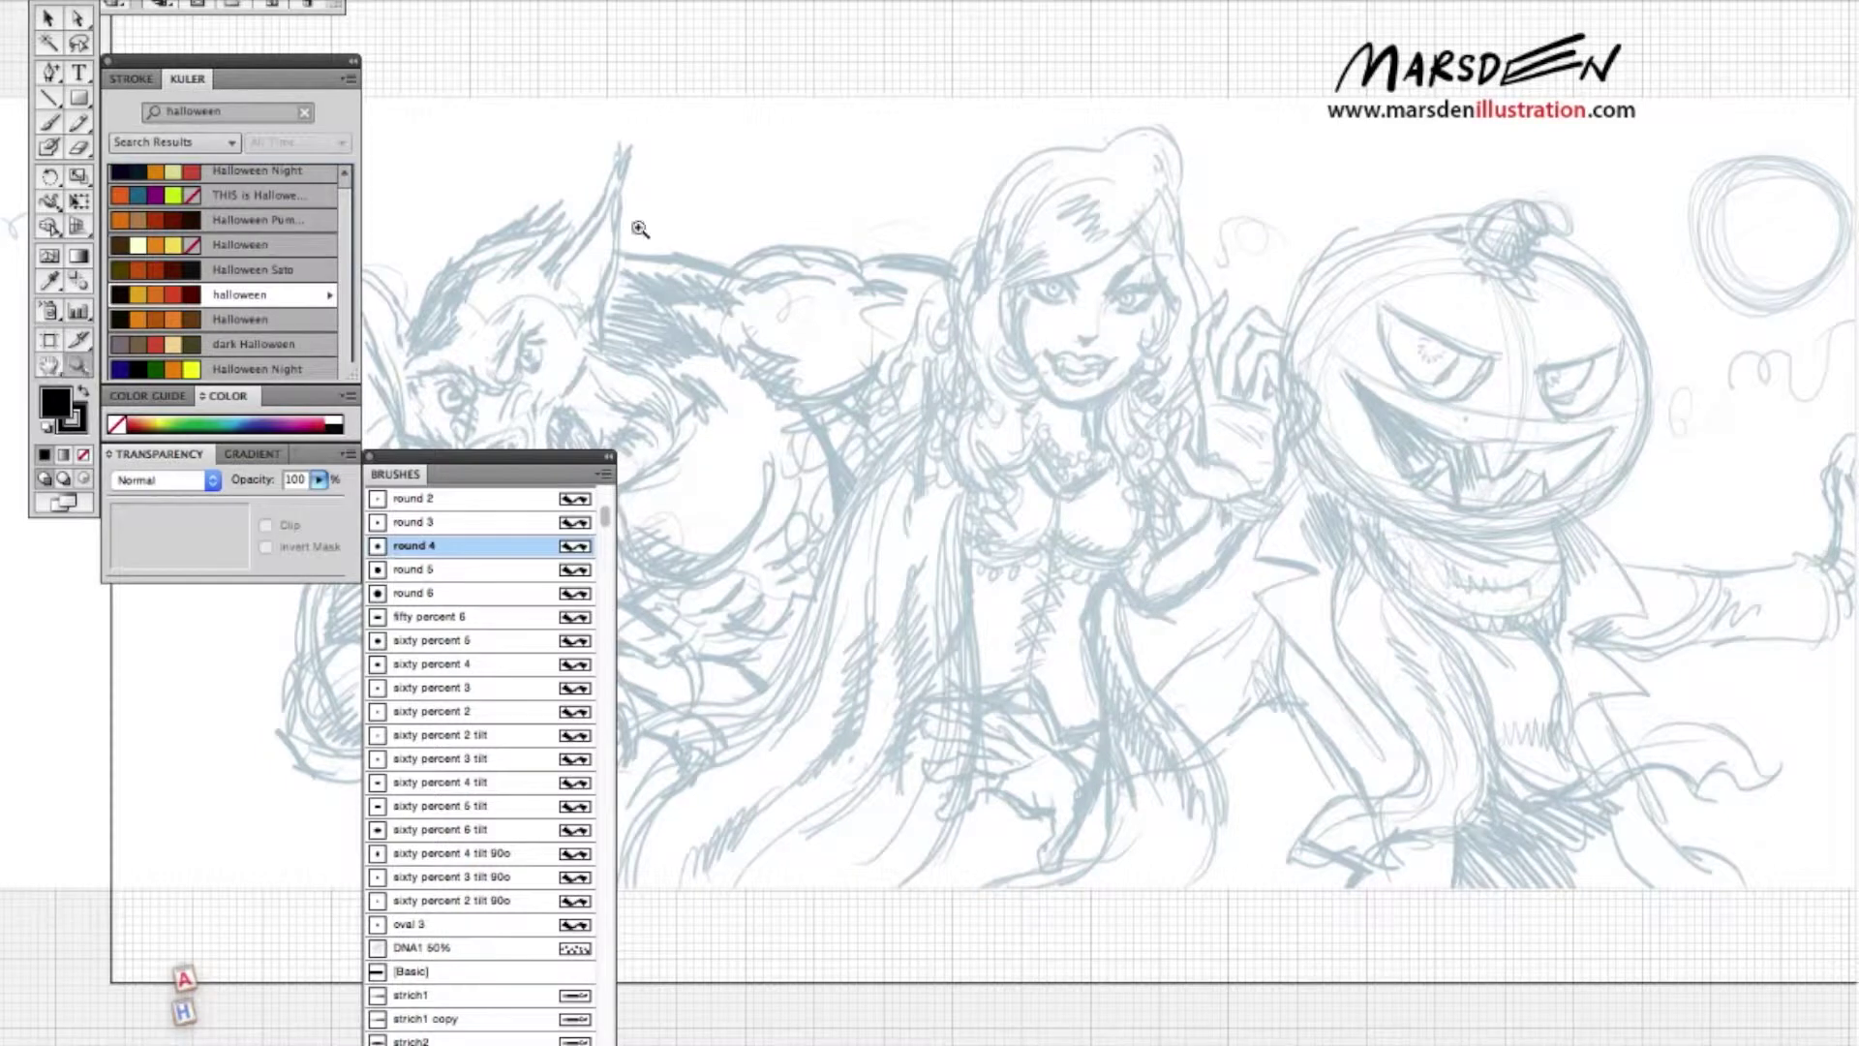
- Ink the two inner cape folds below the woman's left-hand shoulder, using the Paintbrush with no fill and the round 4 brush
left_click(795, 796, "alt")
mouse_move(875, 591)
left_mouse_down()
mouse_move(802, 972)
mouse_move(811, 876)
left_mouse_up()
left_click(83, 455)
left_click(49, 123)
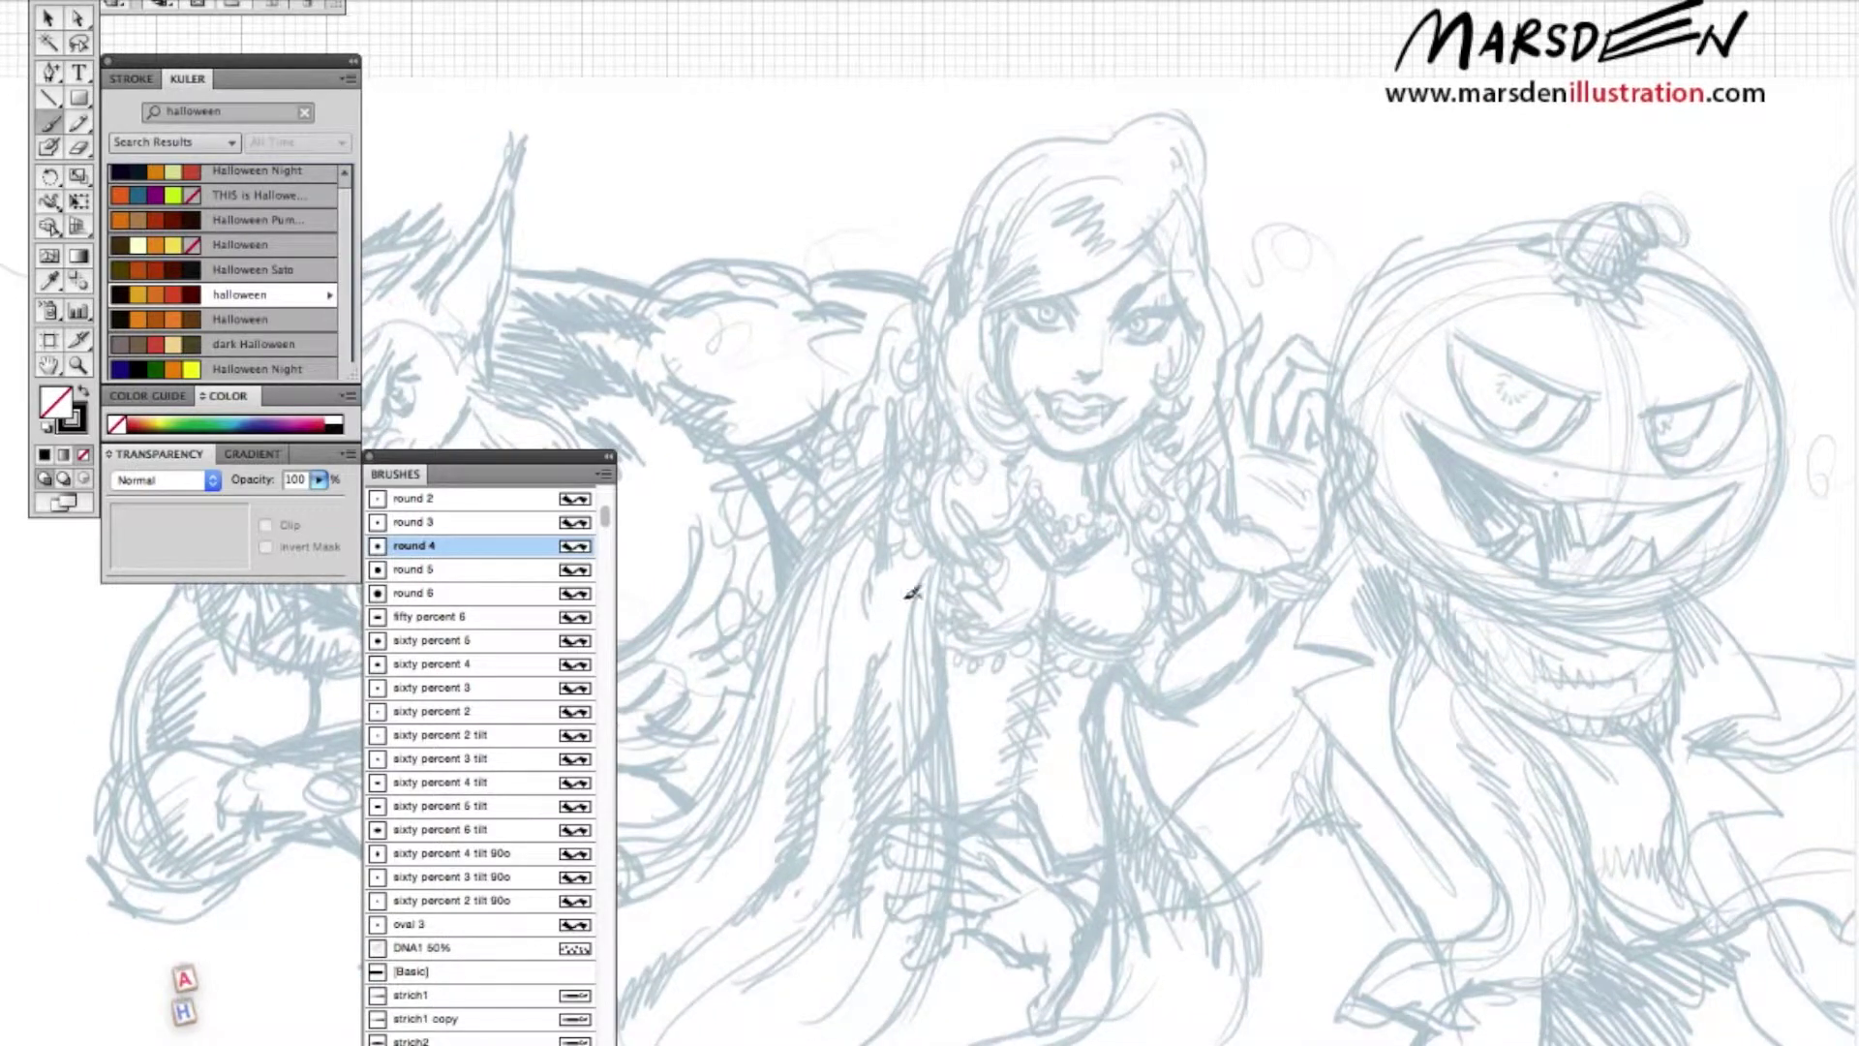
mouse_move(951, 560)
left_mouse_down()
mouse_move(887, 1005)
mouse_move(842, 1045)
left_mouse_up()
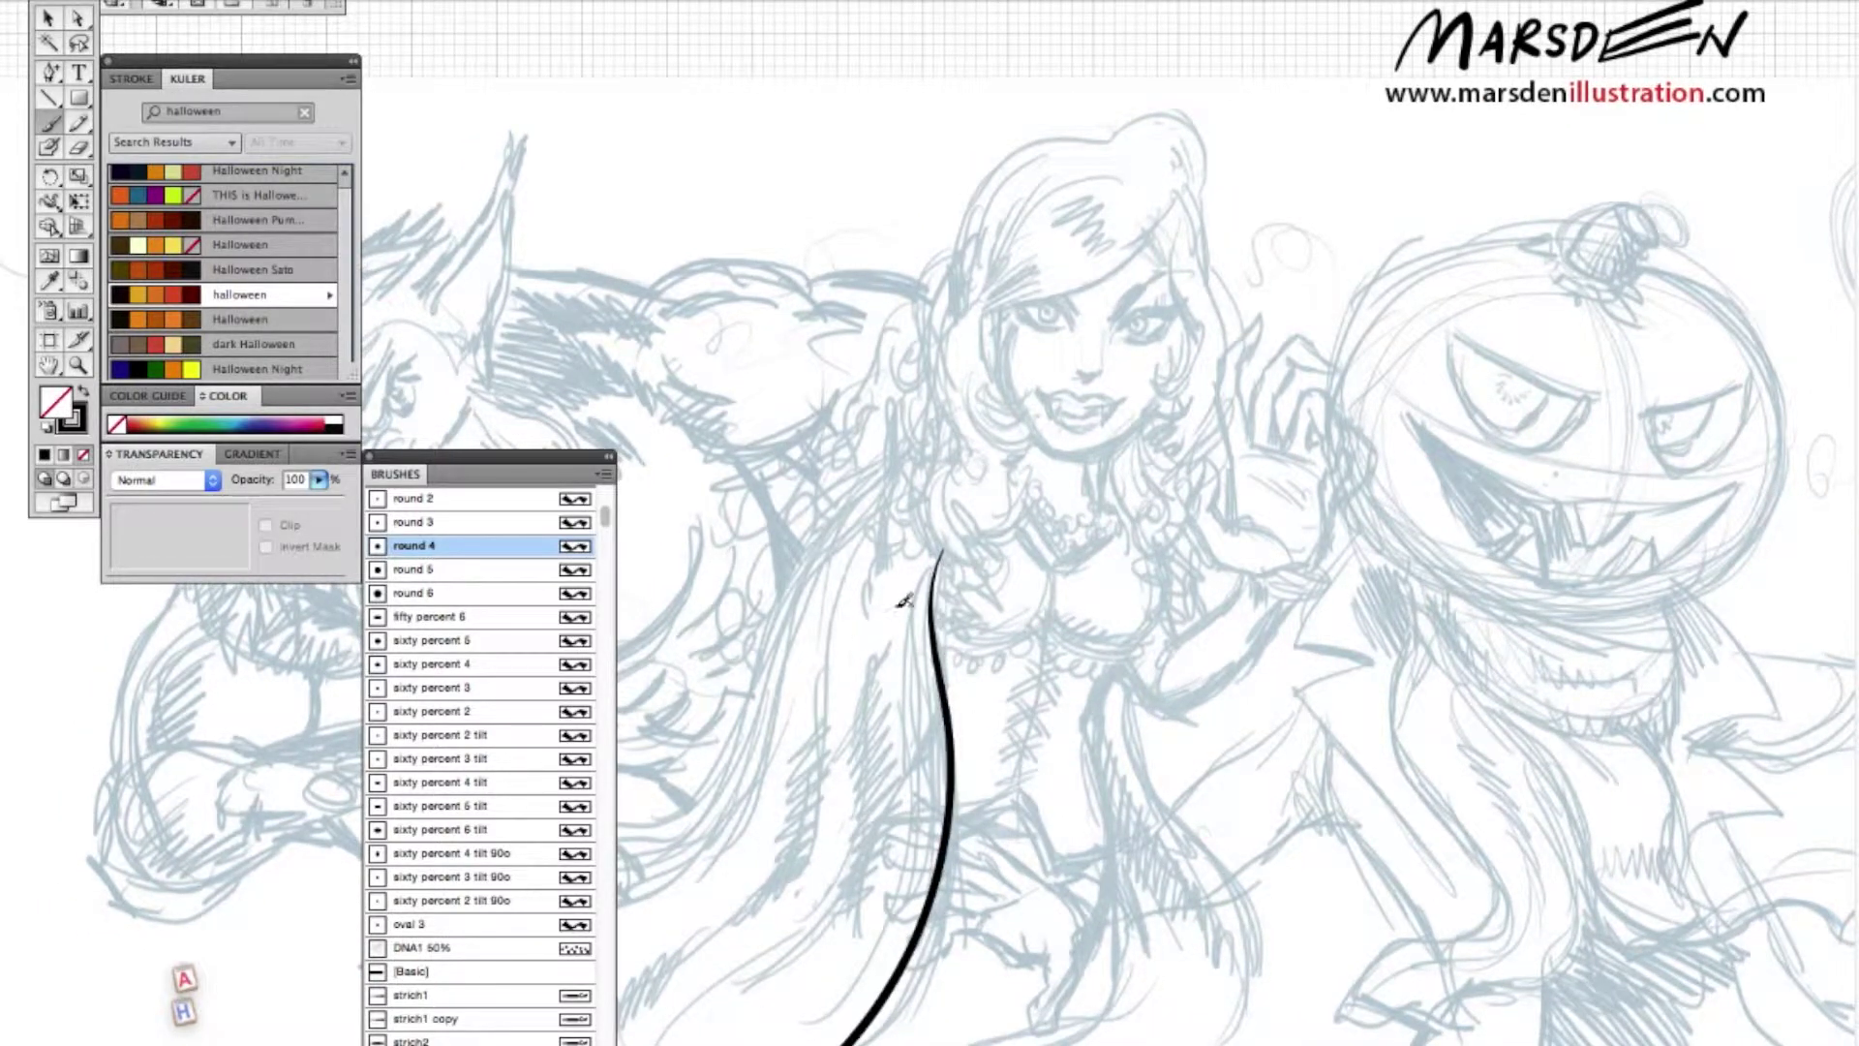
left_click_drag(914, 578, 752, 1045)
left_click_drag(740, 740, 854, 733)
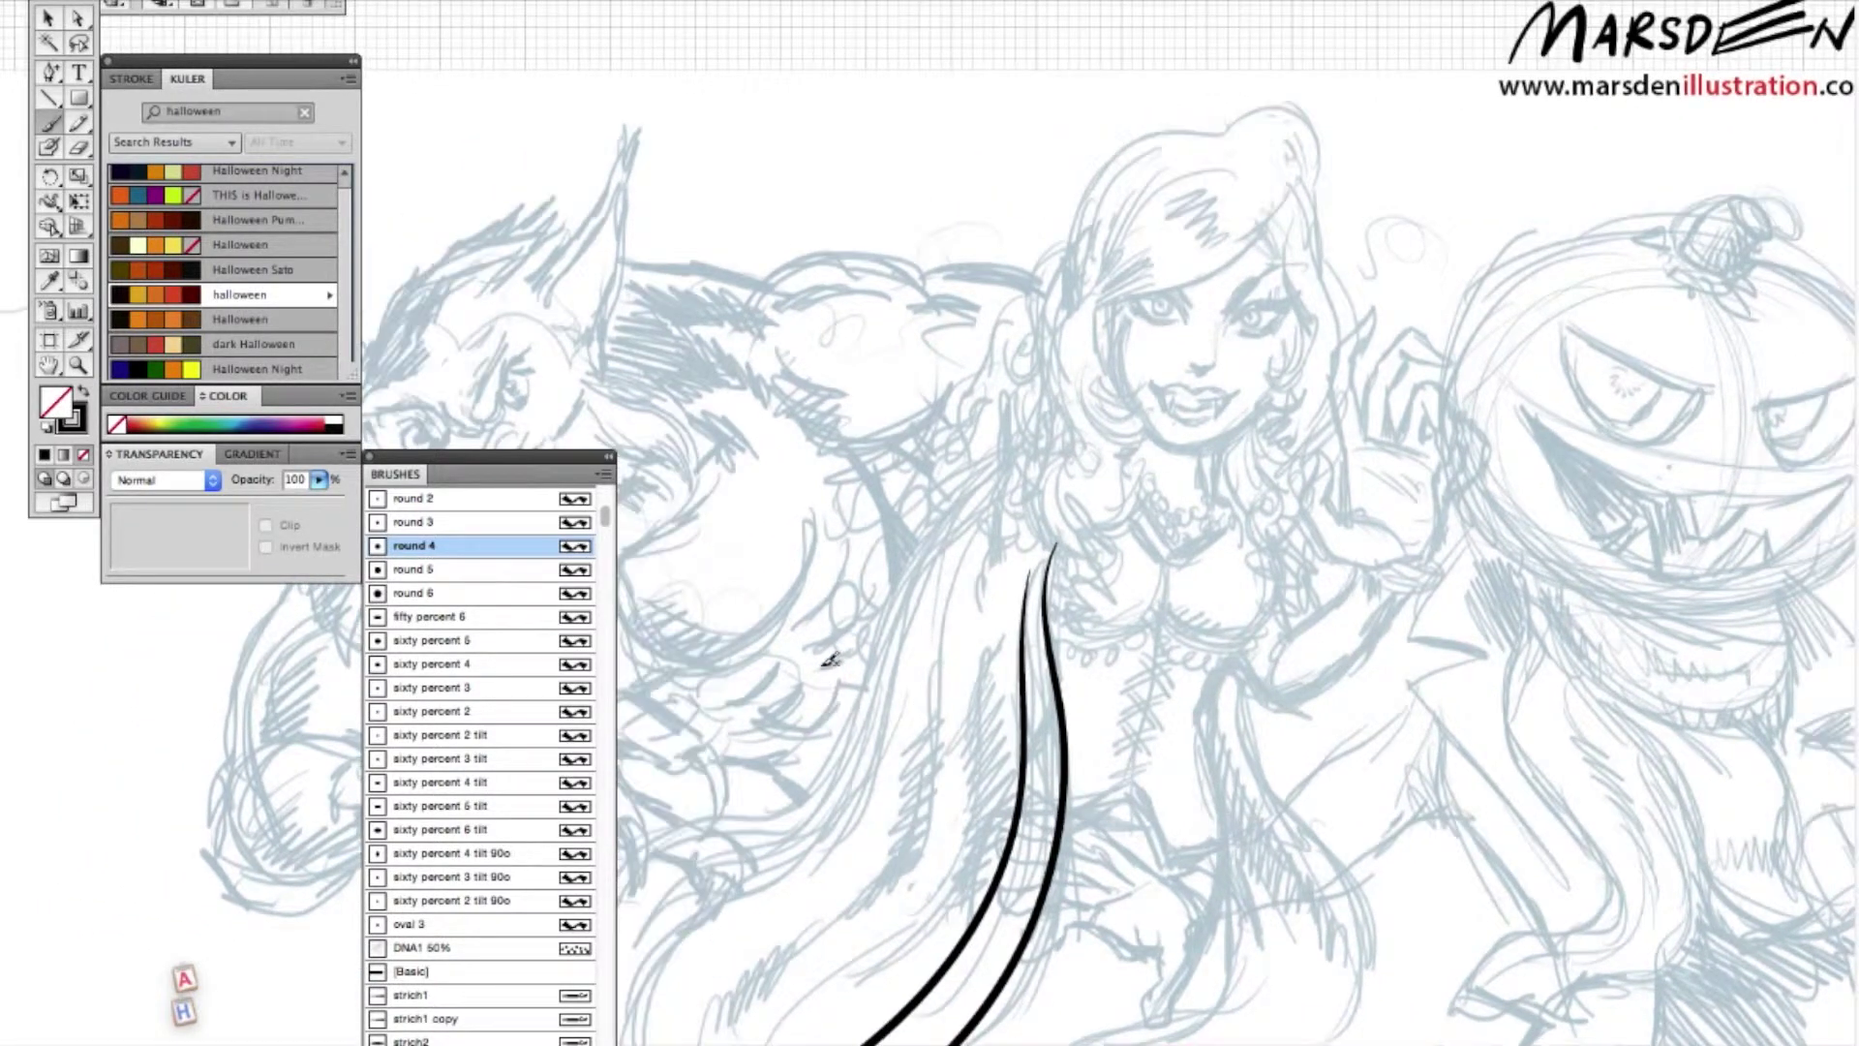
- Ink the cape's outer edge, sweeping folds and pointed lower ends with the heavier round 6 brush
left_click(401, 596)
mouse_move(958, 543)
left_mouse_down()
mouse_move(881, 750)
mouse_move(620, 1026)
left_mouse_up()
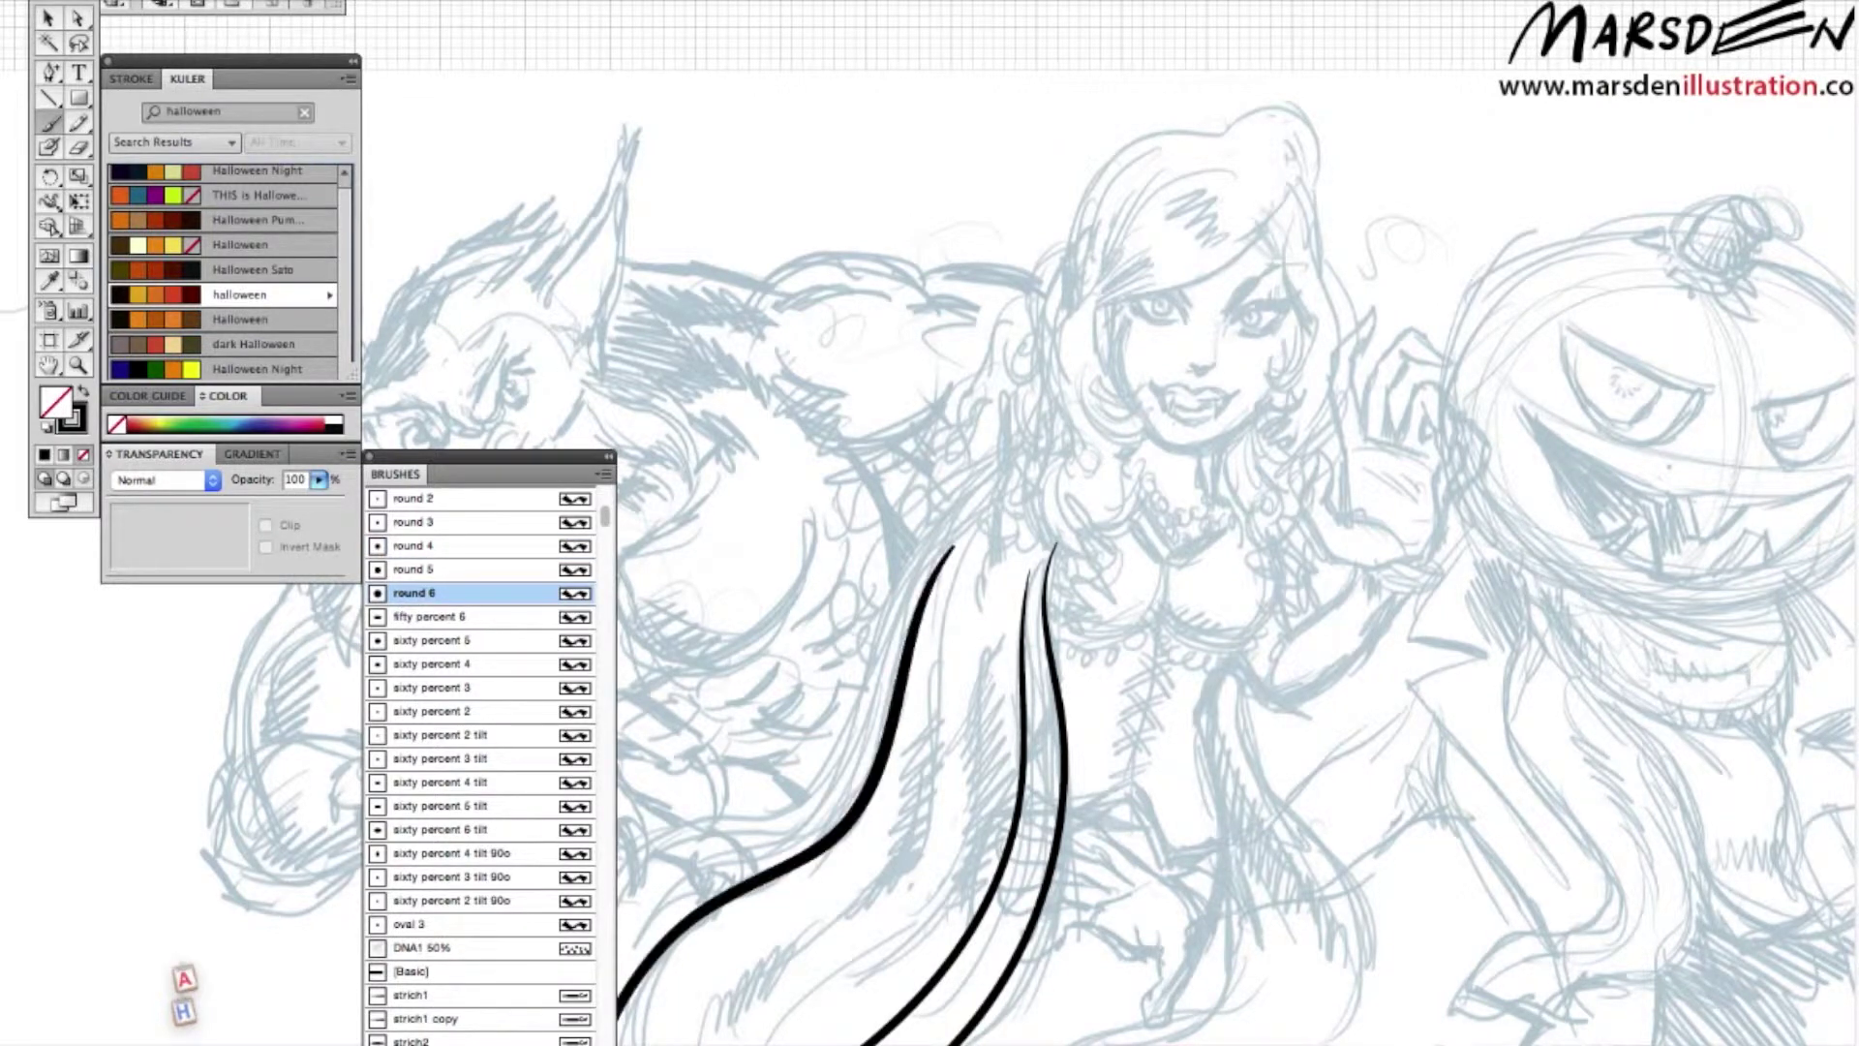
left_click_drag(787, 958, 891, 939)
mouse_move(678, 993)
left_mouse_down()
mouse_move(777, 966)
mouse_move(820, 835)
mouse_move(1250, 426)
left_mouse_up()
mouse_move(680, 952)
left_mouse_down()
mouse_move(1033, 741)
mouse_move(1086, 630)
left_mouse_up()
mouse_move(668, 1007)
left_mouse_down()
mouse_move(896, 837)
mouse_move(1135, 523)
left_mouse_up()
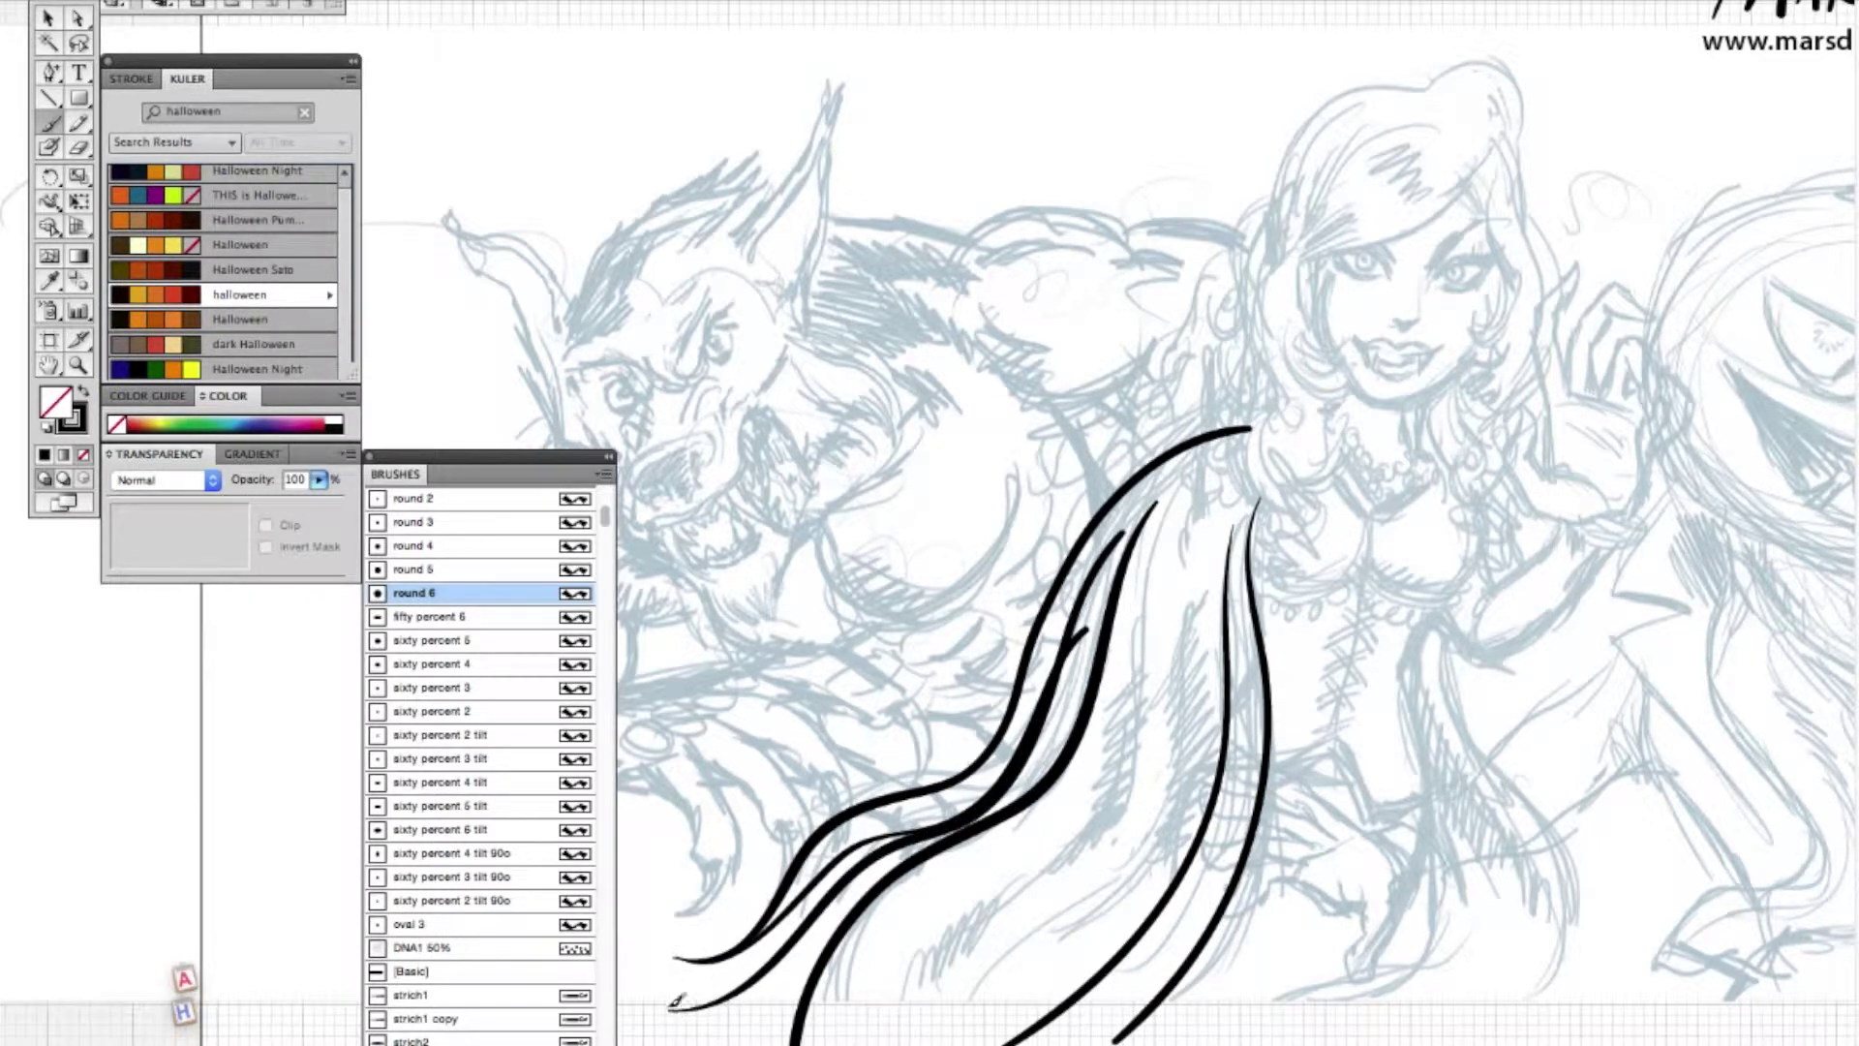
left_click_drag(677, 1001, 865, 935)
left_click_drag(1211, 501, 1056, 918)
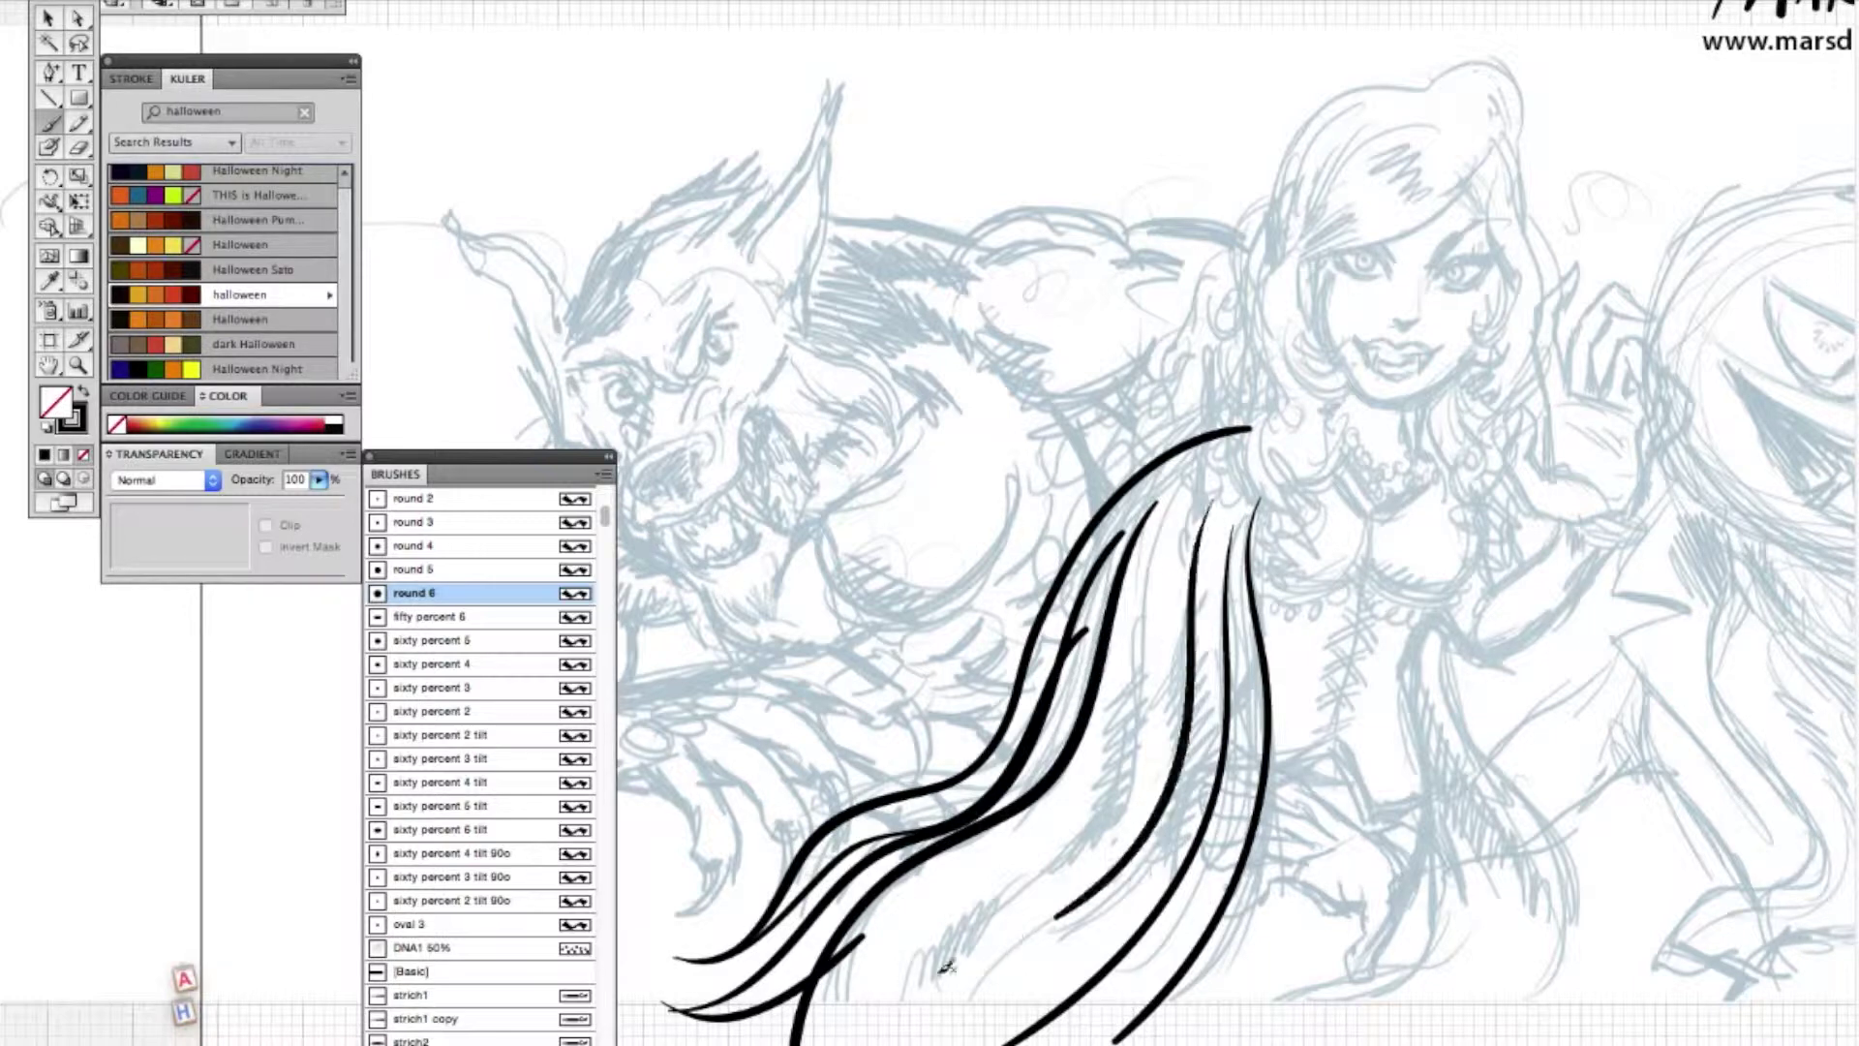
- Ink the bust contours of the woman's bodice with the round 5 brush
left_click_drag(867, 490, 747, 543)
left_click_drag(908, 454, 834, 456)
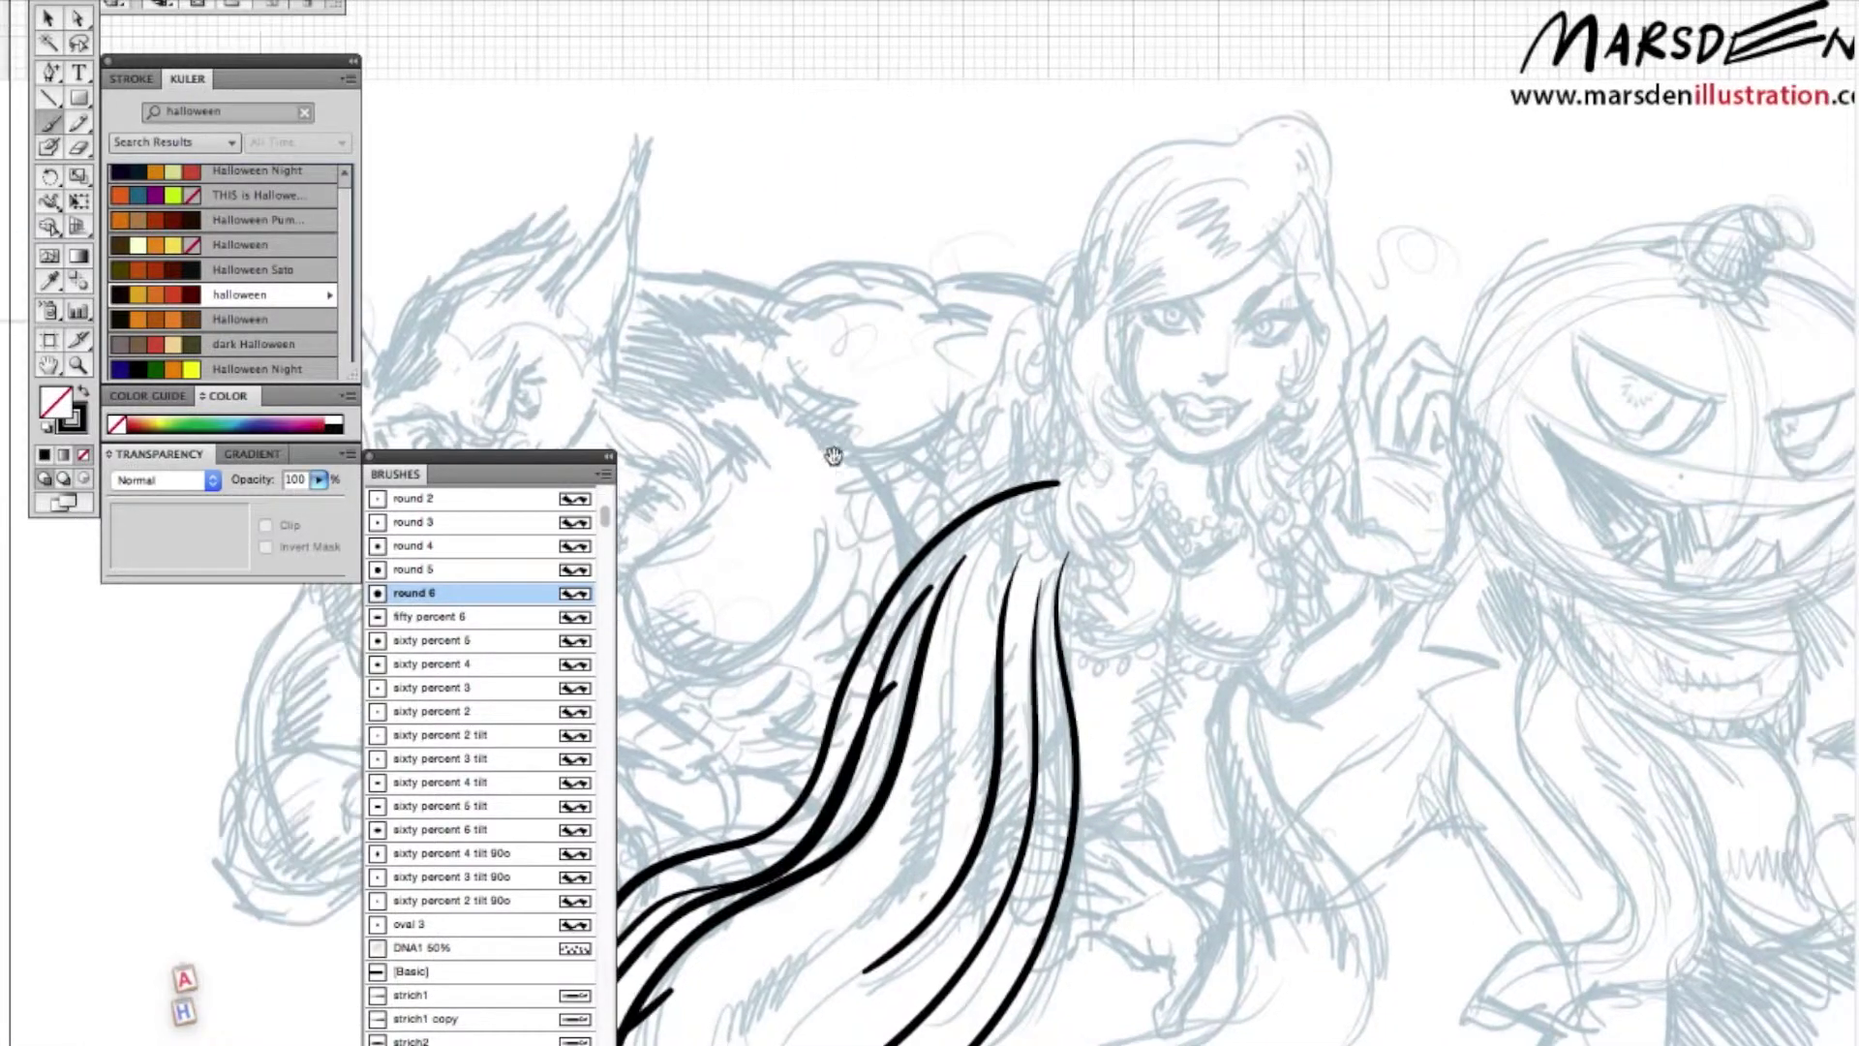
left_click(407, 570)
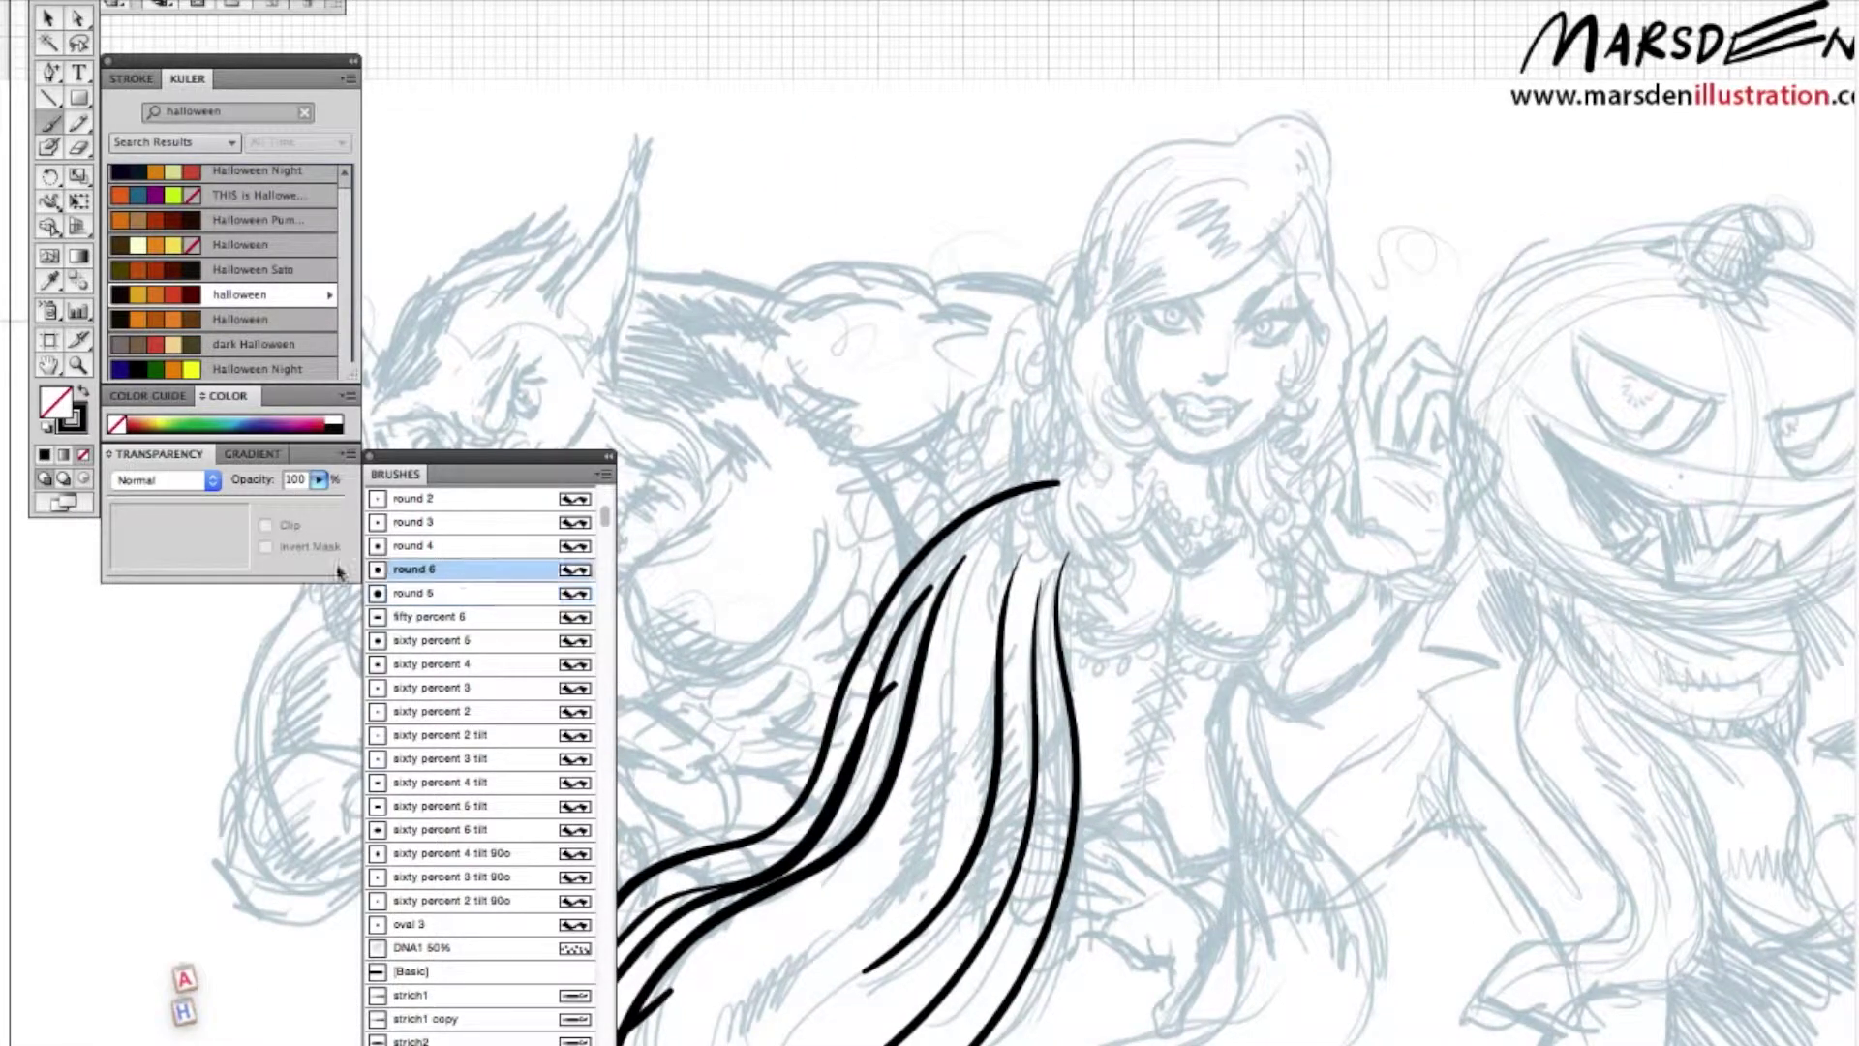
left_click_drag(676, 60, 1559, 1036)
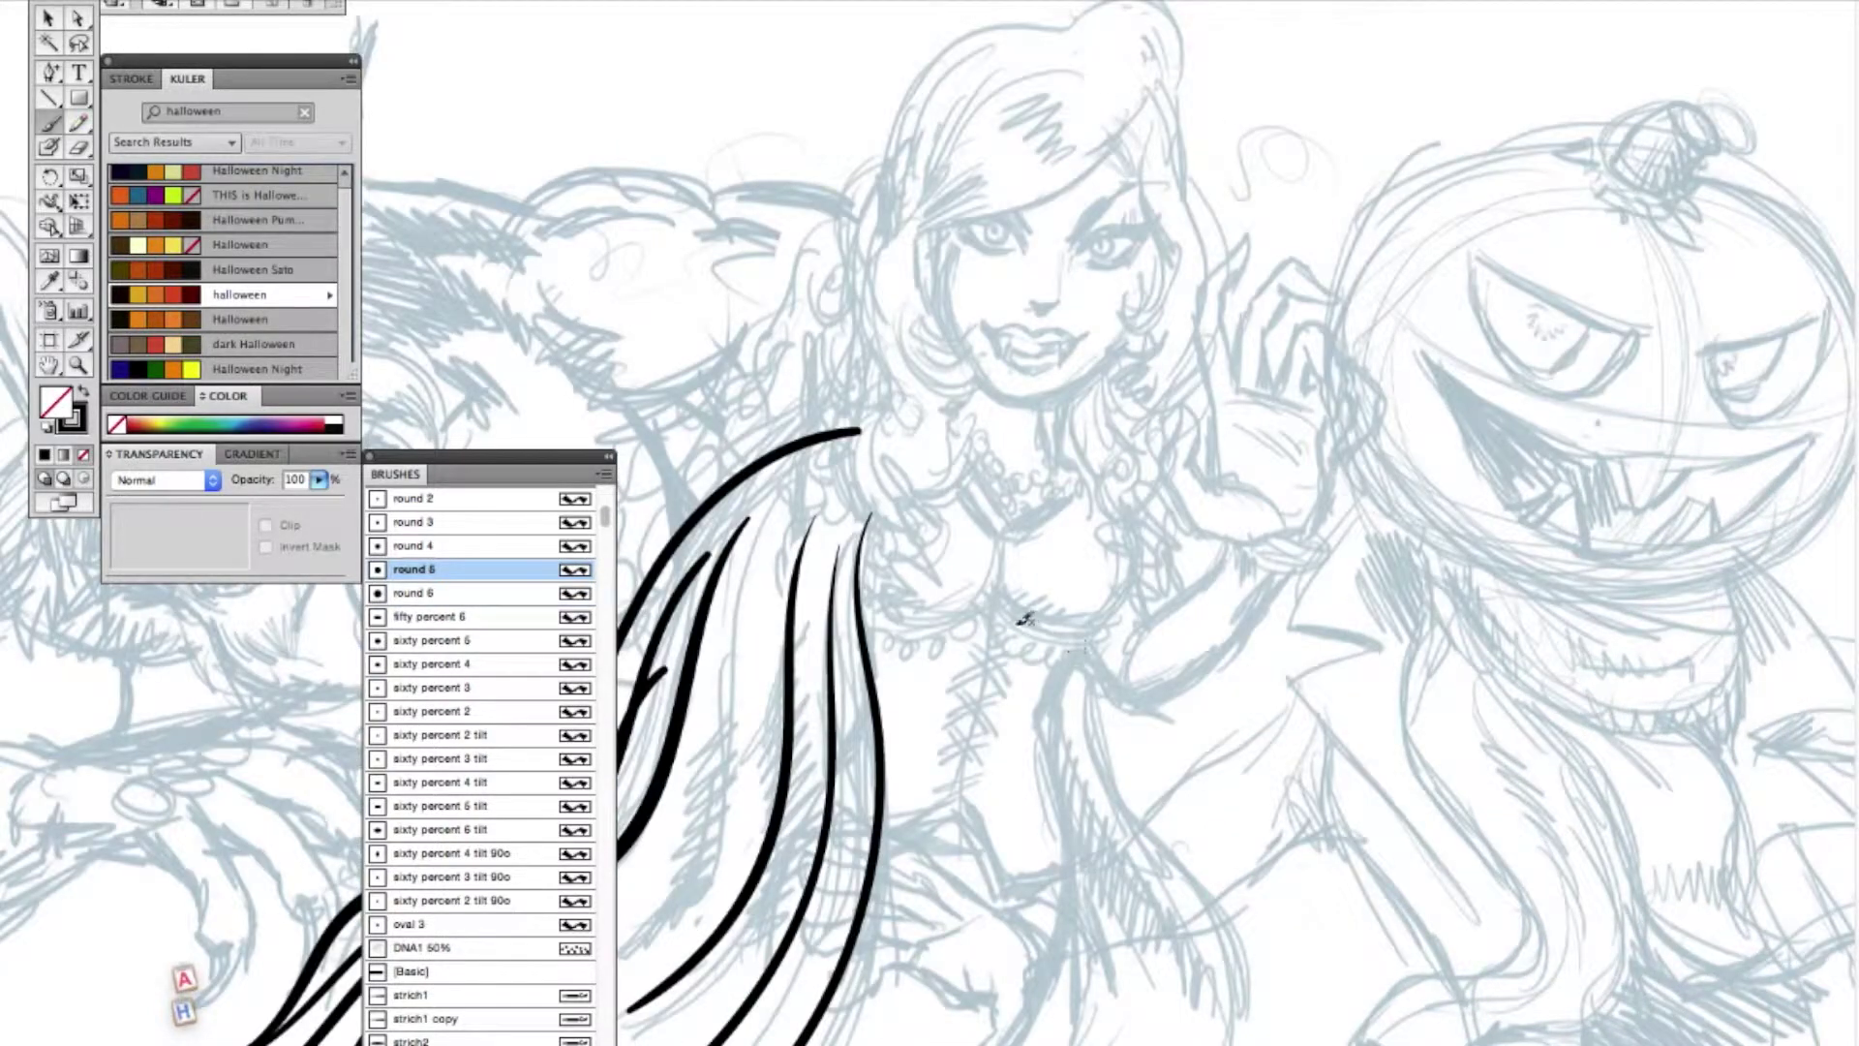
left_click_drag(1002, 598, 1099, 481)
mouse_move(1000, 577)
left_mouse_down()
mouse_move(947, 624)
mouse_move(835, 591)
left_mouse_up()
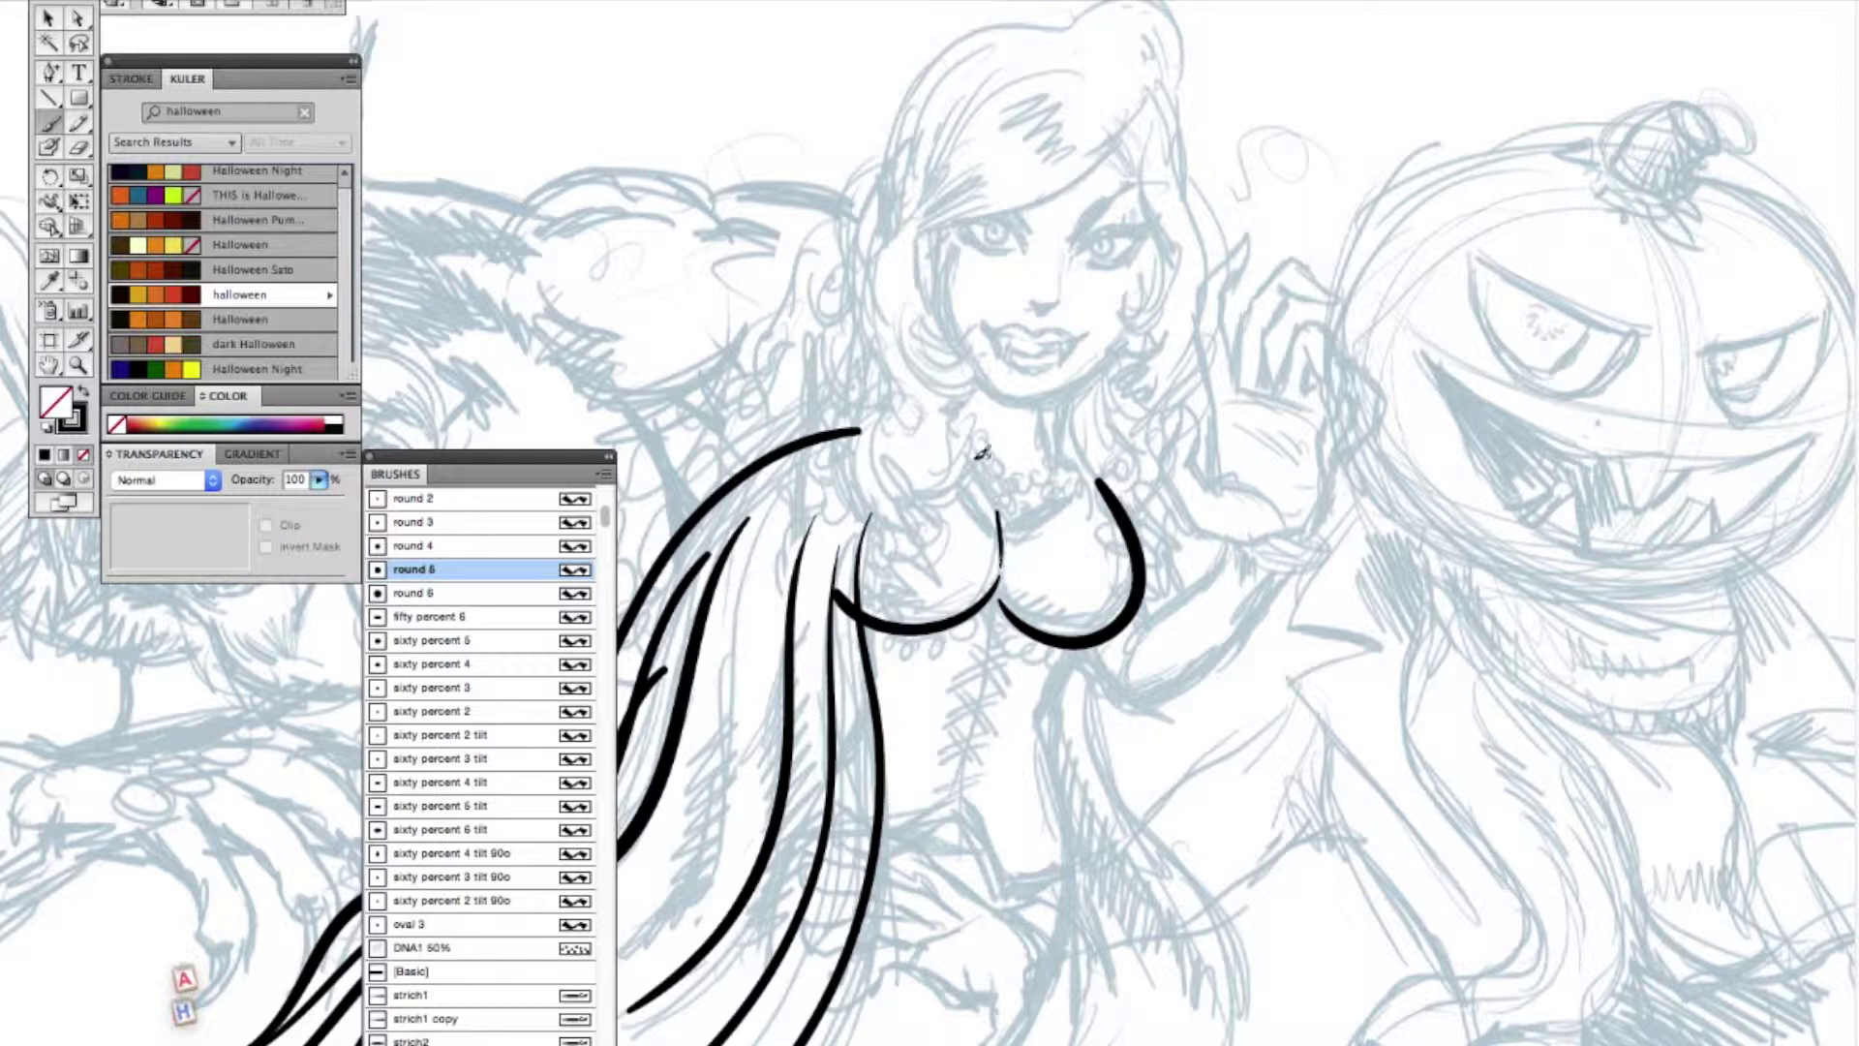
- Ink the pointed double hem of the bodice on both sides with the round 4 brush
left_click_drag(959, 821, 843, 887)
key("super+z")
left_click(416, 548)
mouse_move(959, 813)
left_mouse_down()
mouse_move(857, 886)
mouse_move(867, 865)
left_mouse_up()
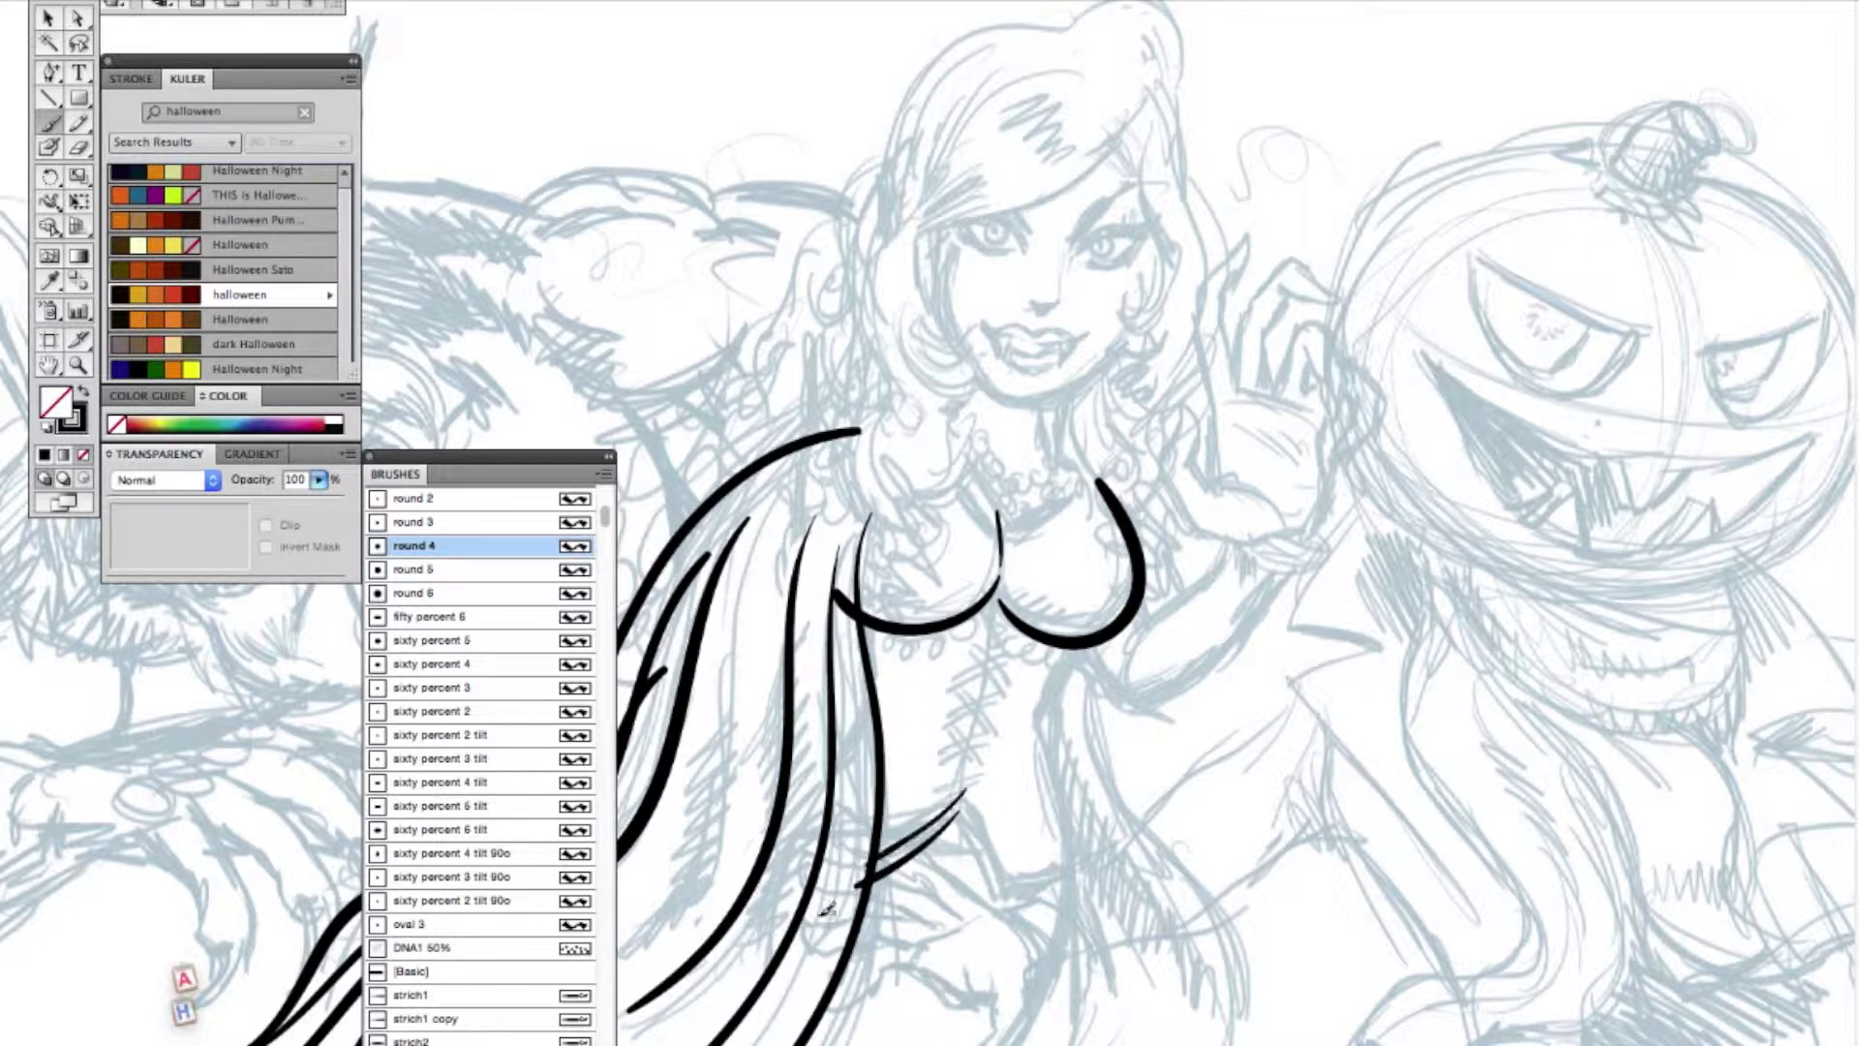
left_click_drag(959, 804, 1003, 944)
mouse_move(945, 761)
left_mouse_down()
mouse_move(998, 883)
mouse_move(951, 771)
left_mouse_up()
key("super+z")
mouse_move(1007, 889)
left_mouse_down()
mouse_move(1109, 821)
mouse_move(1102, 859)
left_mouse_up()
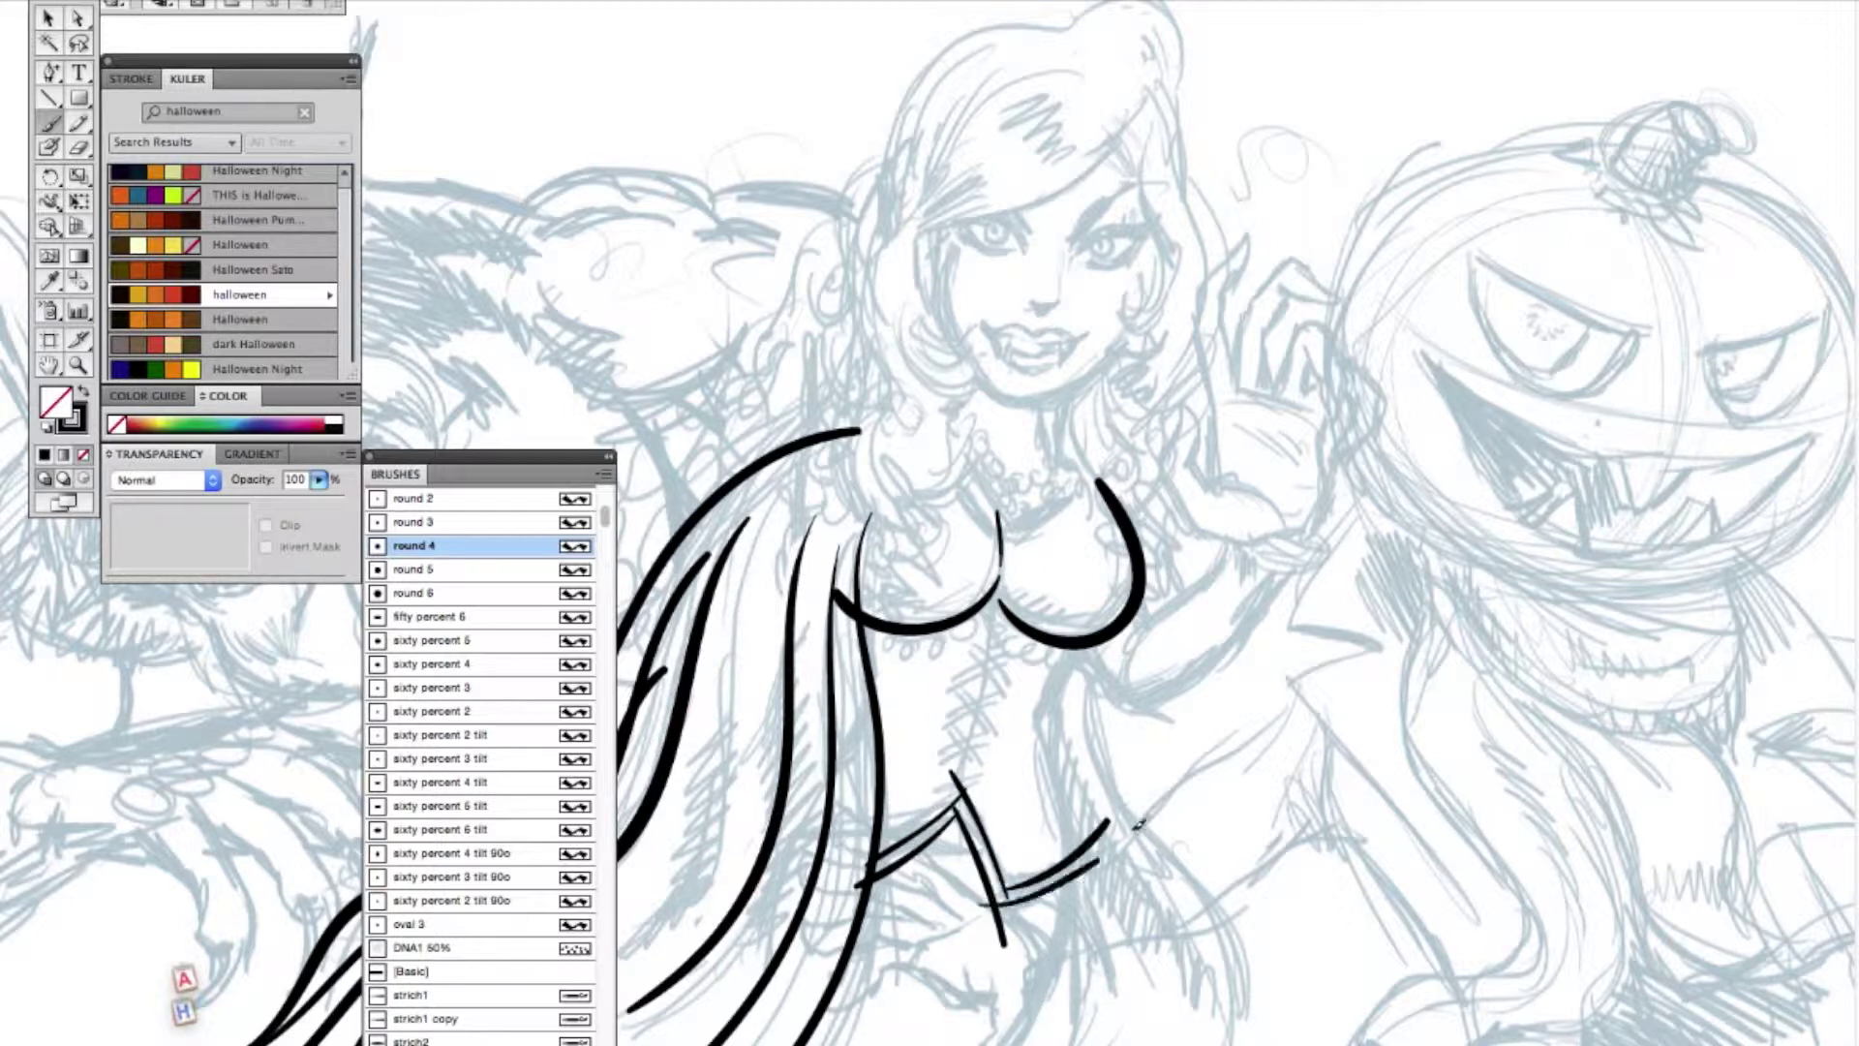
- Ink the bodice's curved centre seam from the hem point up to the bust
left_click_drag(966, 775, 988, 576)
key("ctrl+z")
left_click_drag(966, 774, 999, 502)
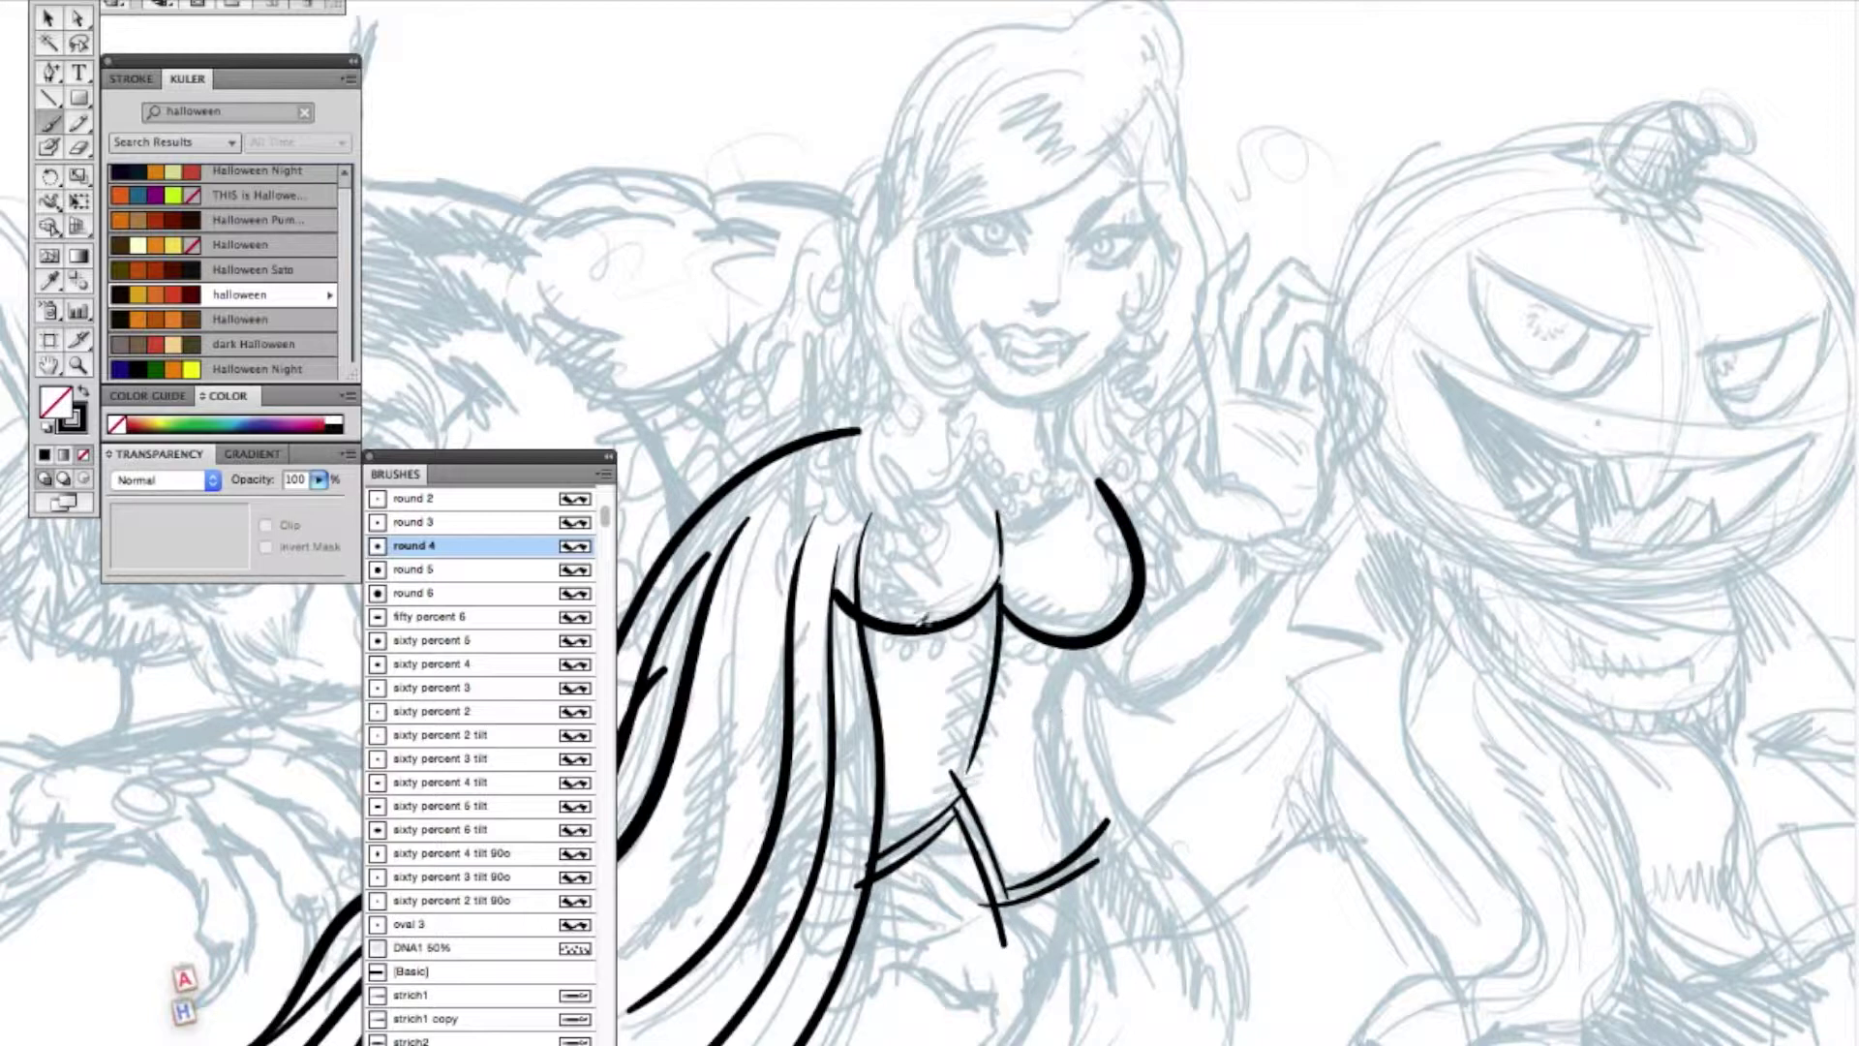
- Ink the right-hand waist and hip contour of the figure with the round 6 brush
left_click(407, 593)
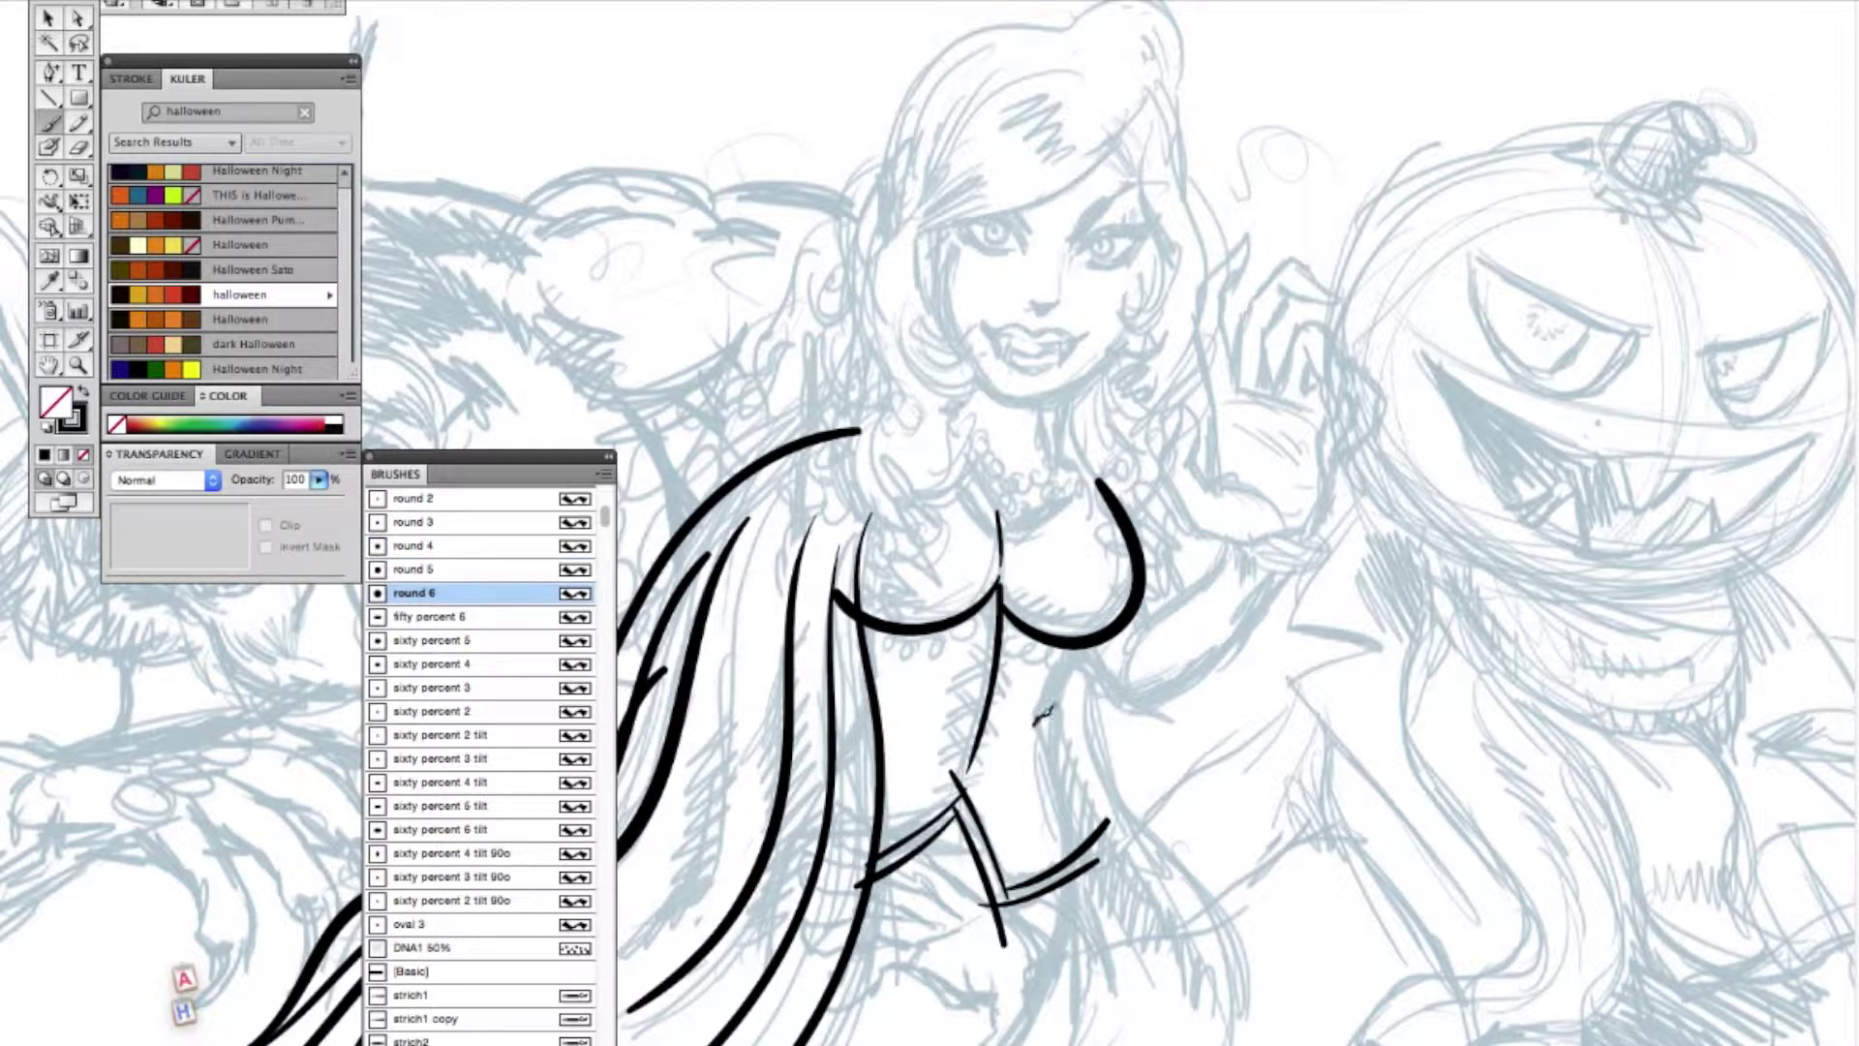
left_click_drag(1038, 724, 1091, 612)
mouse_move(1040, 722)
left_mouse_down()
mouse_move(1077, 929)
mouse_move(1007, 1044)
mouse_move(1059, 804)
left_mouse_up()
key("super+z")
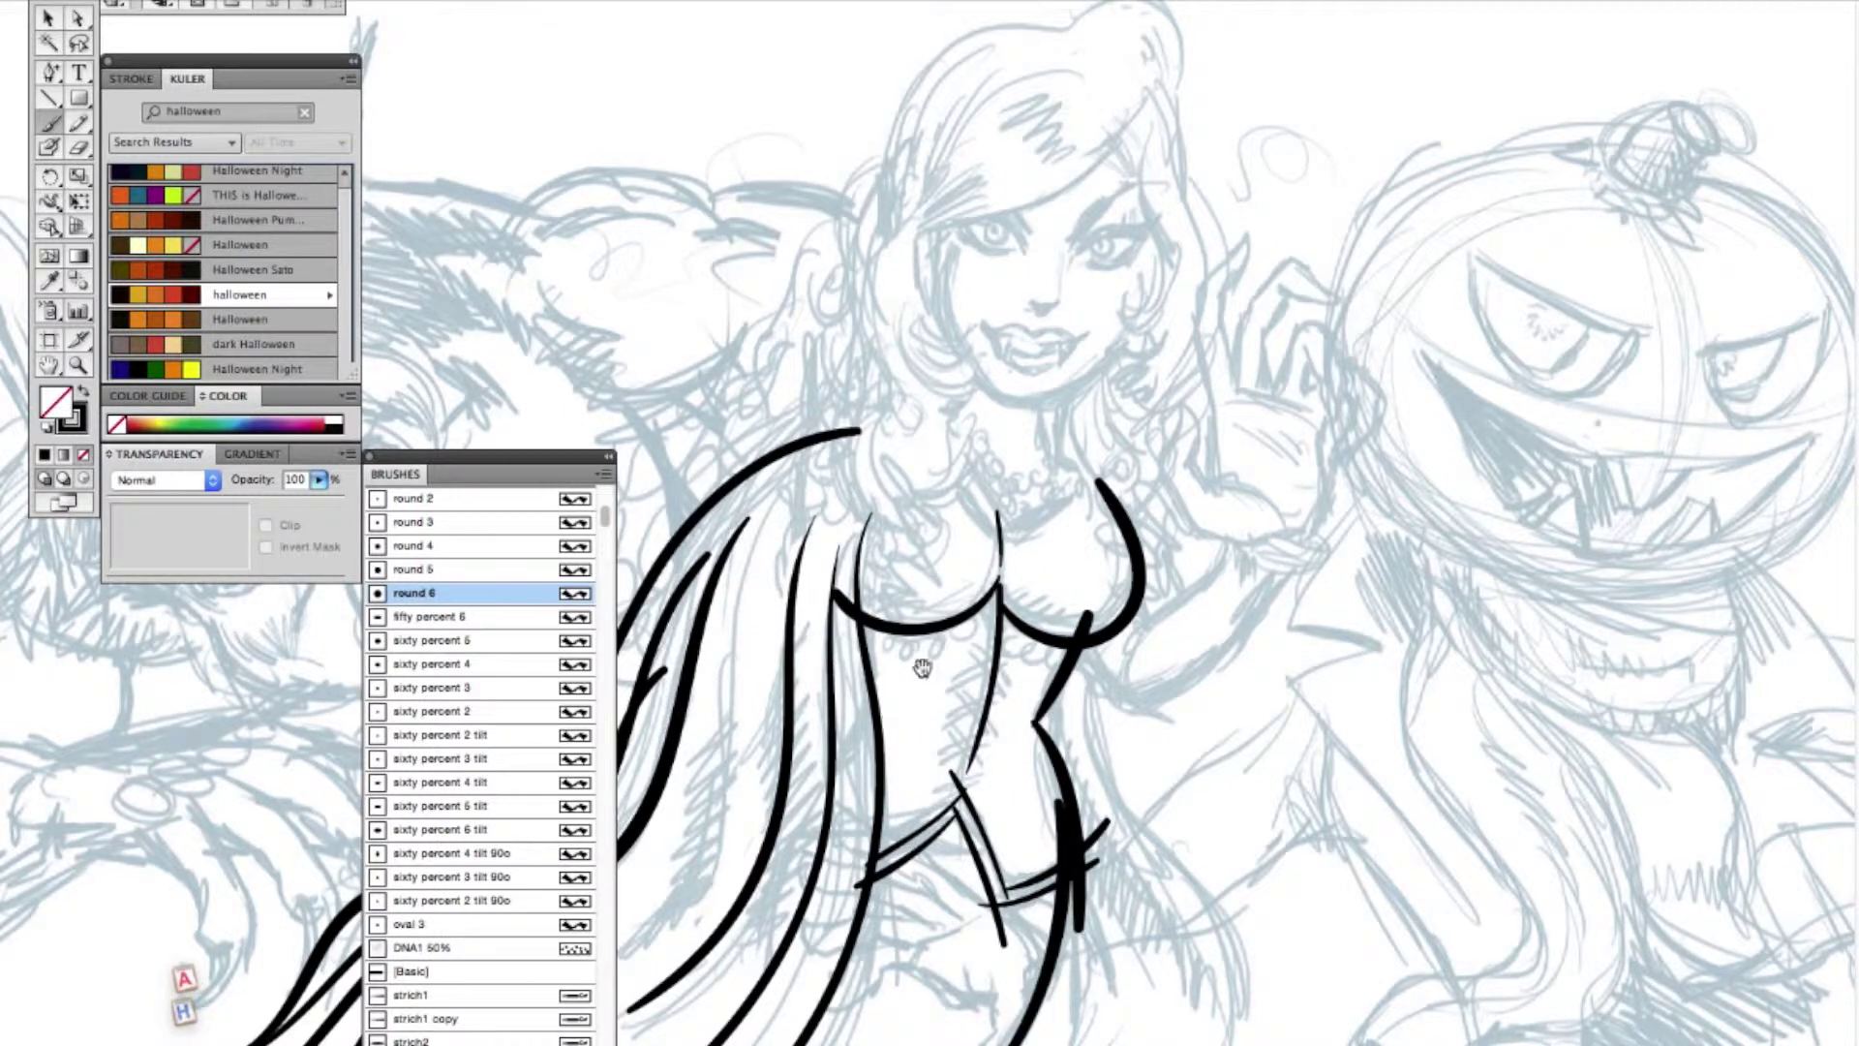
- Ink the woman's face outline from temple to temple around the chin as one stroke, using the round 5 brush
left_click_drag(922, 668, 939, 815)
left_click(408, 575)
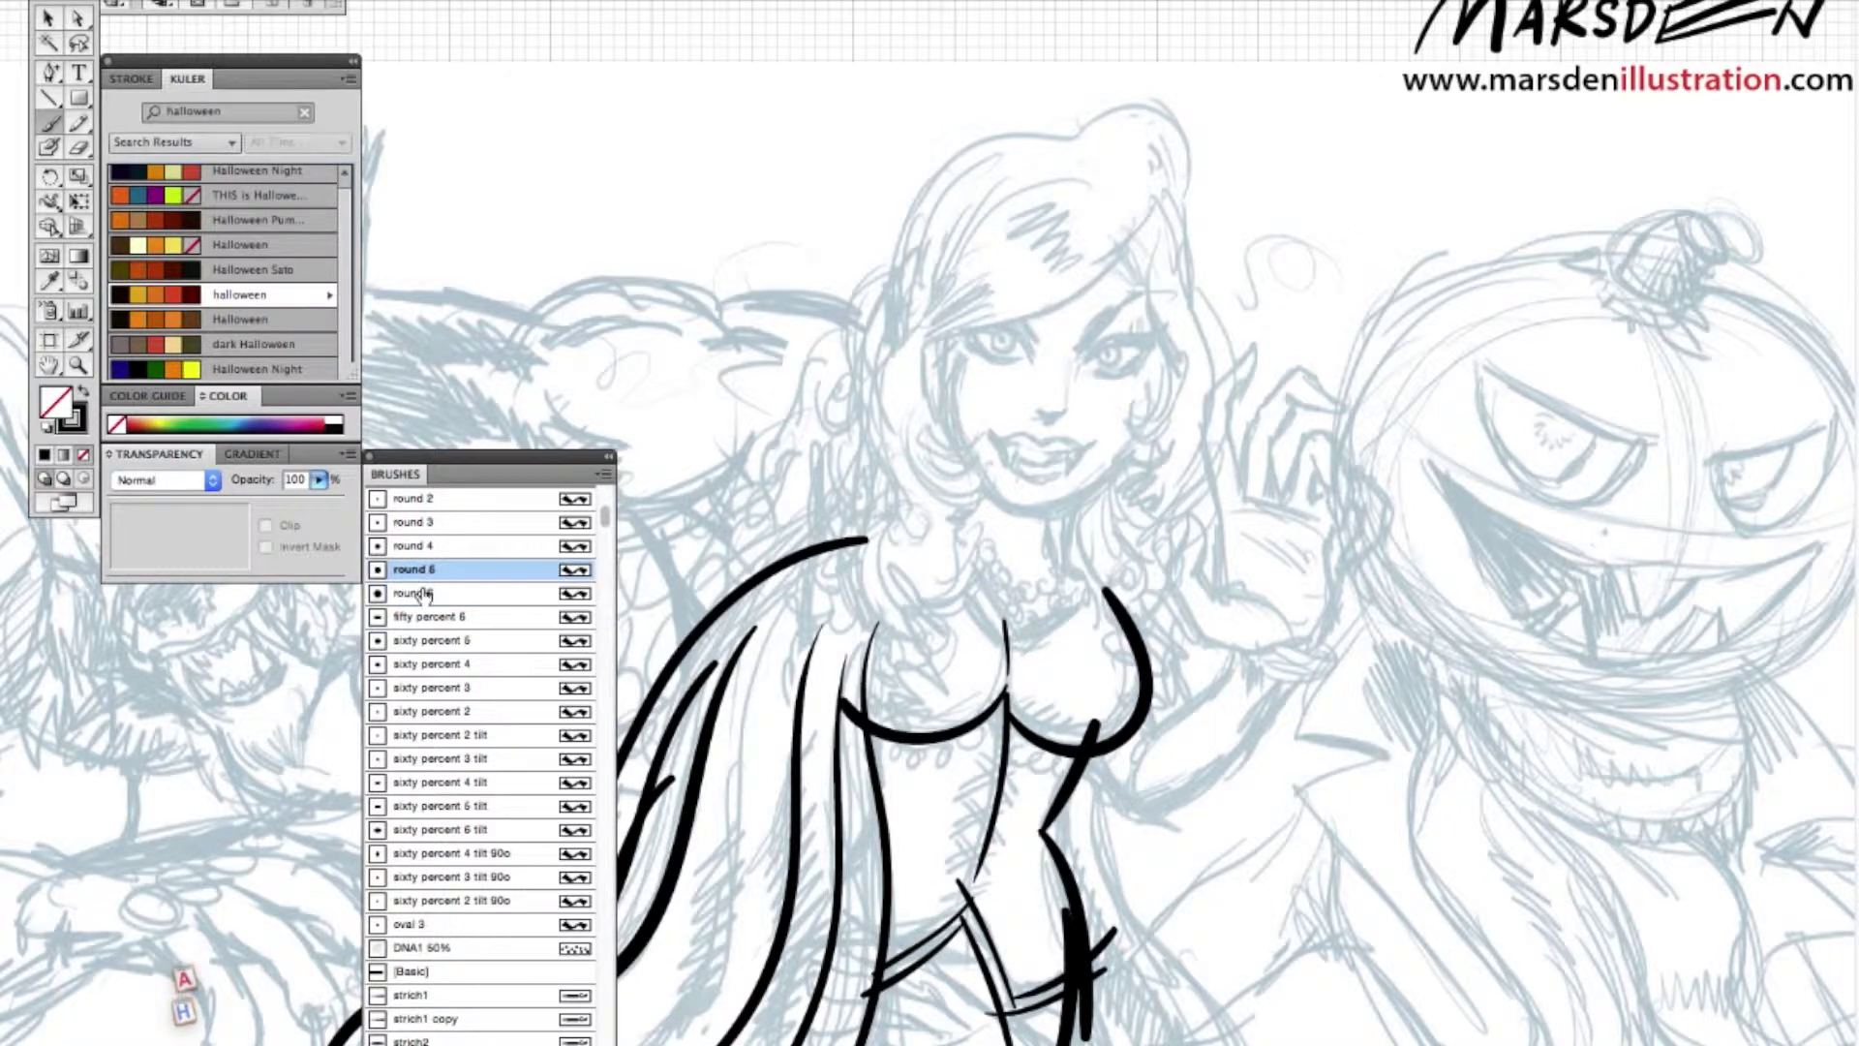
left_click(85, 370)
left_click_drag(580, 23, 1275, 1001)
left_click_drag(1007, 918, 1079, 962)
left_click(50, 123)
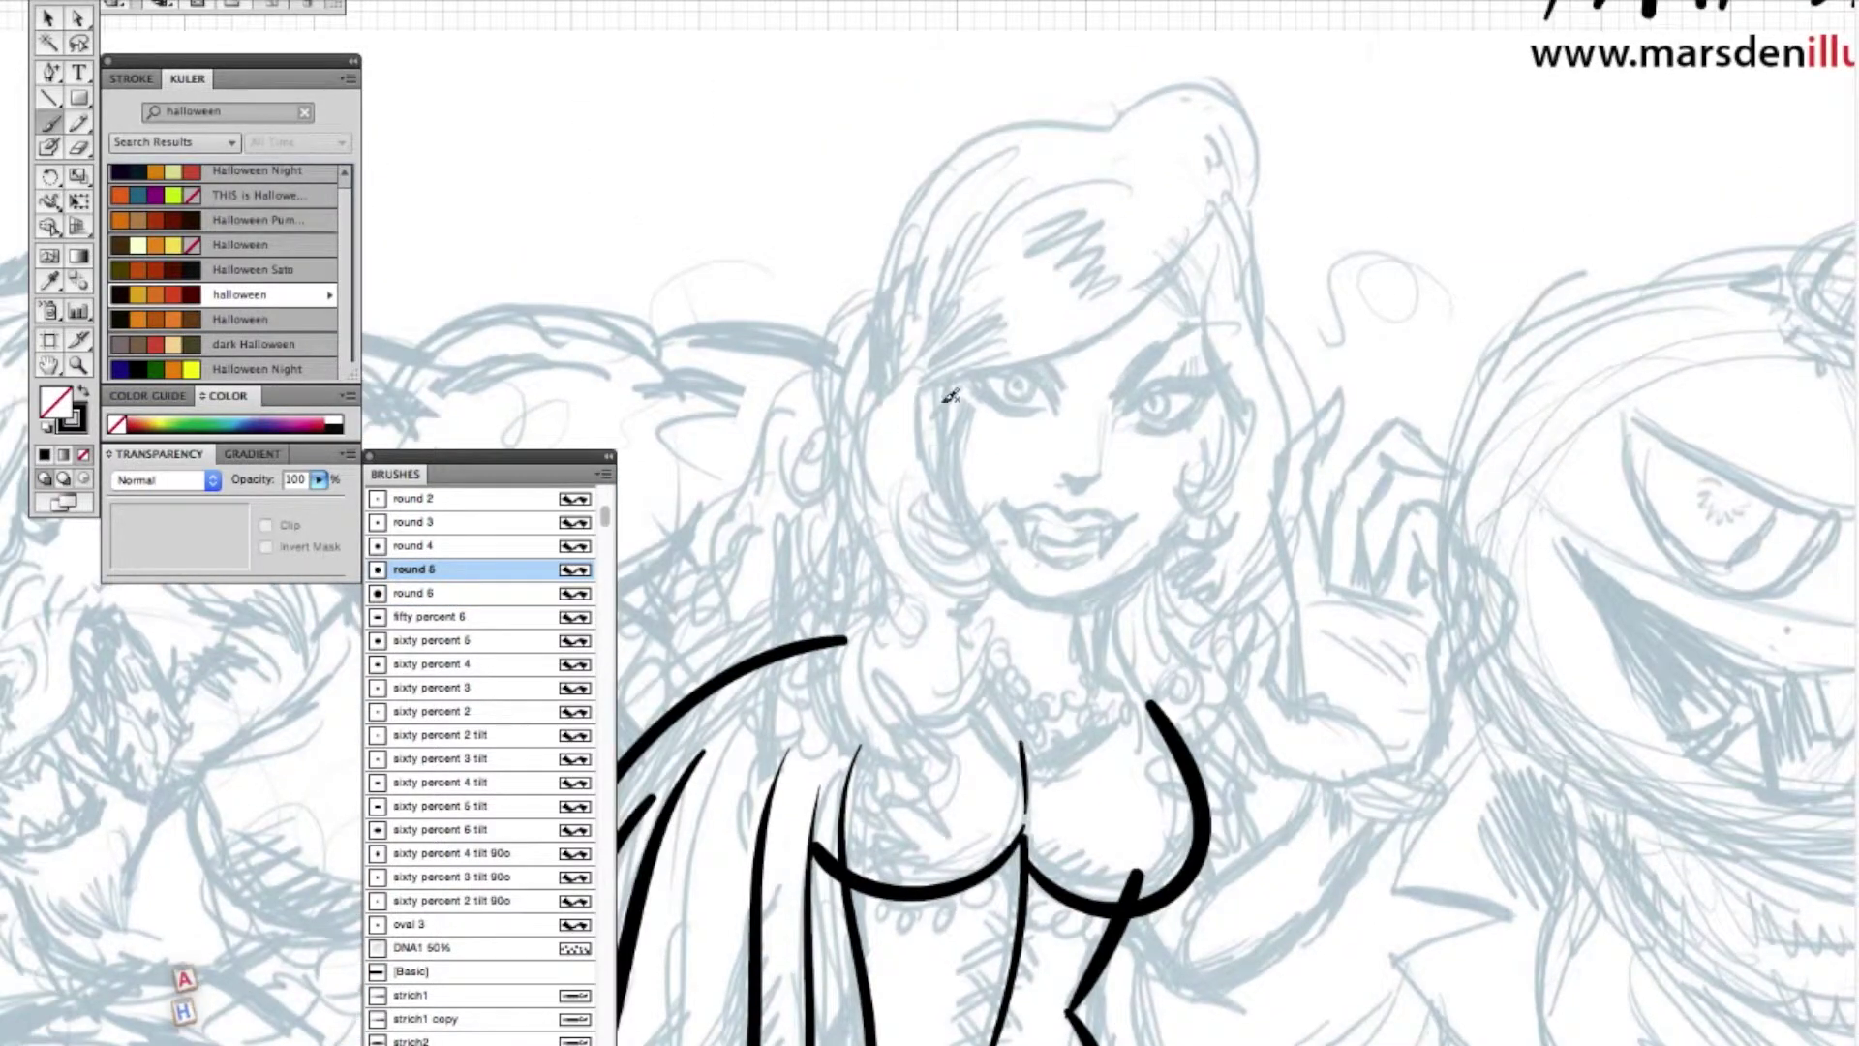
mouse_move(1234, 341)
left_mouse_down()
mouse_move(1199, 489)
mouse_move(1046, 595)
left_mouse_up()
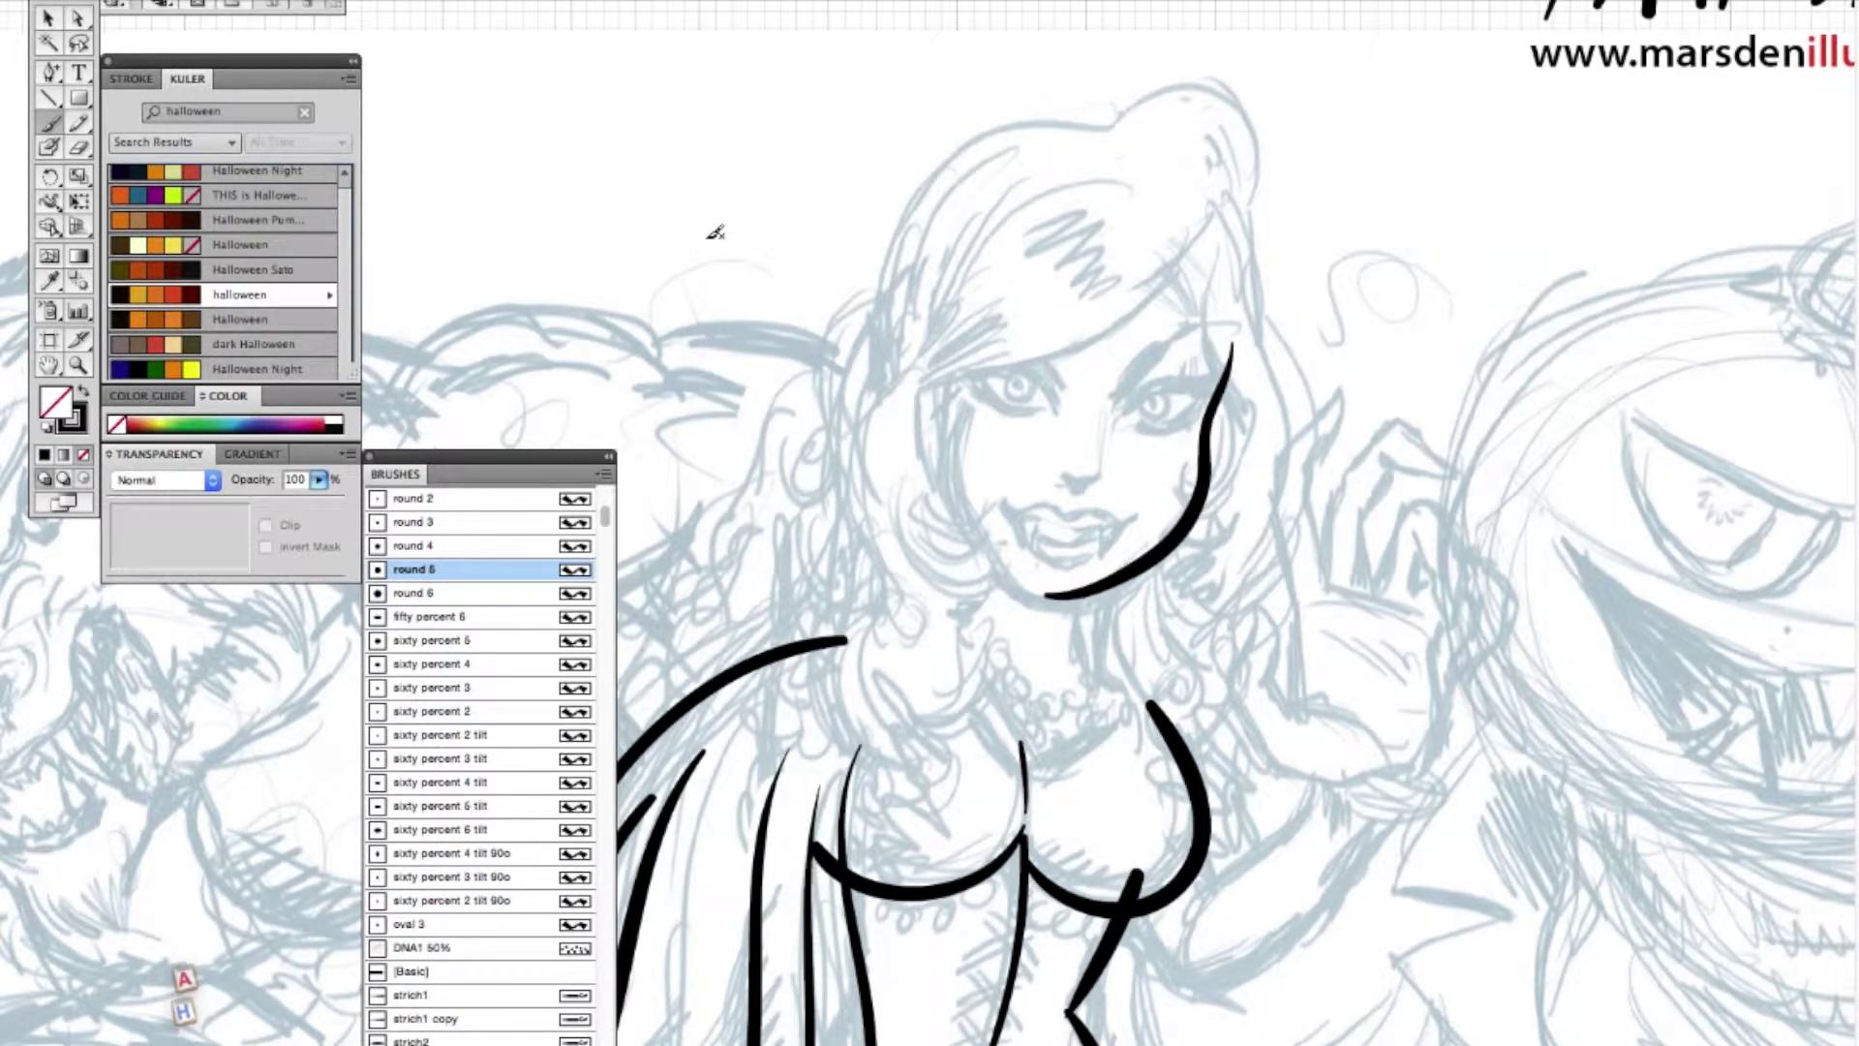
key("ctrl+z")
mouse_move(1242, 349)
left_mouse_down()
mouse_move(1215, 455)
mouse_move(1080, 596)
mouse_move(923, 431)
left_mouse_up()
- Reshape the left cheek of the face outline by moving its path points with the Direct Selection tool
scroll(788, 568, "up", 3)
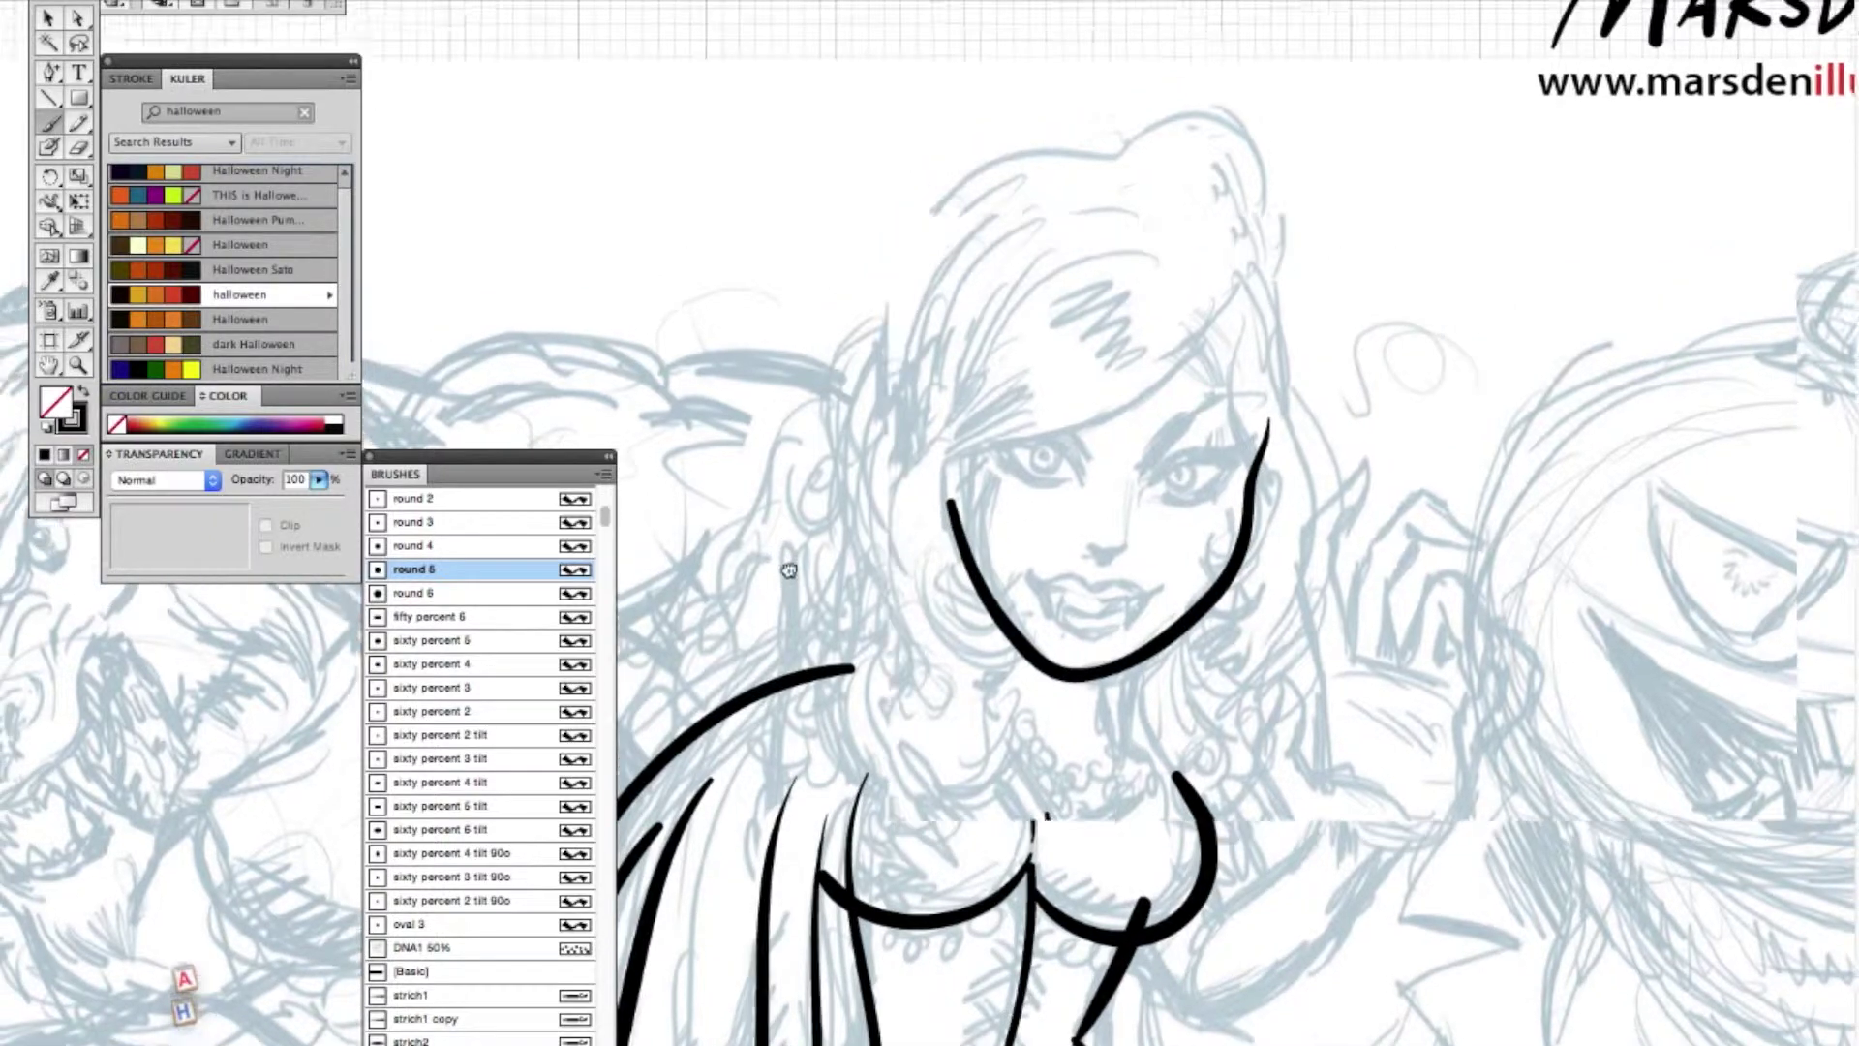
key("a")
left_click(1038, 662)
mouse_move(968, 566)
left_mouse_down()
mouse_move(961, 509)
mouse_move(995, 617)
left_mouse_up()
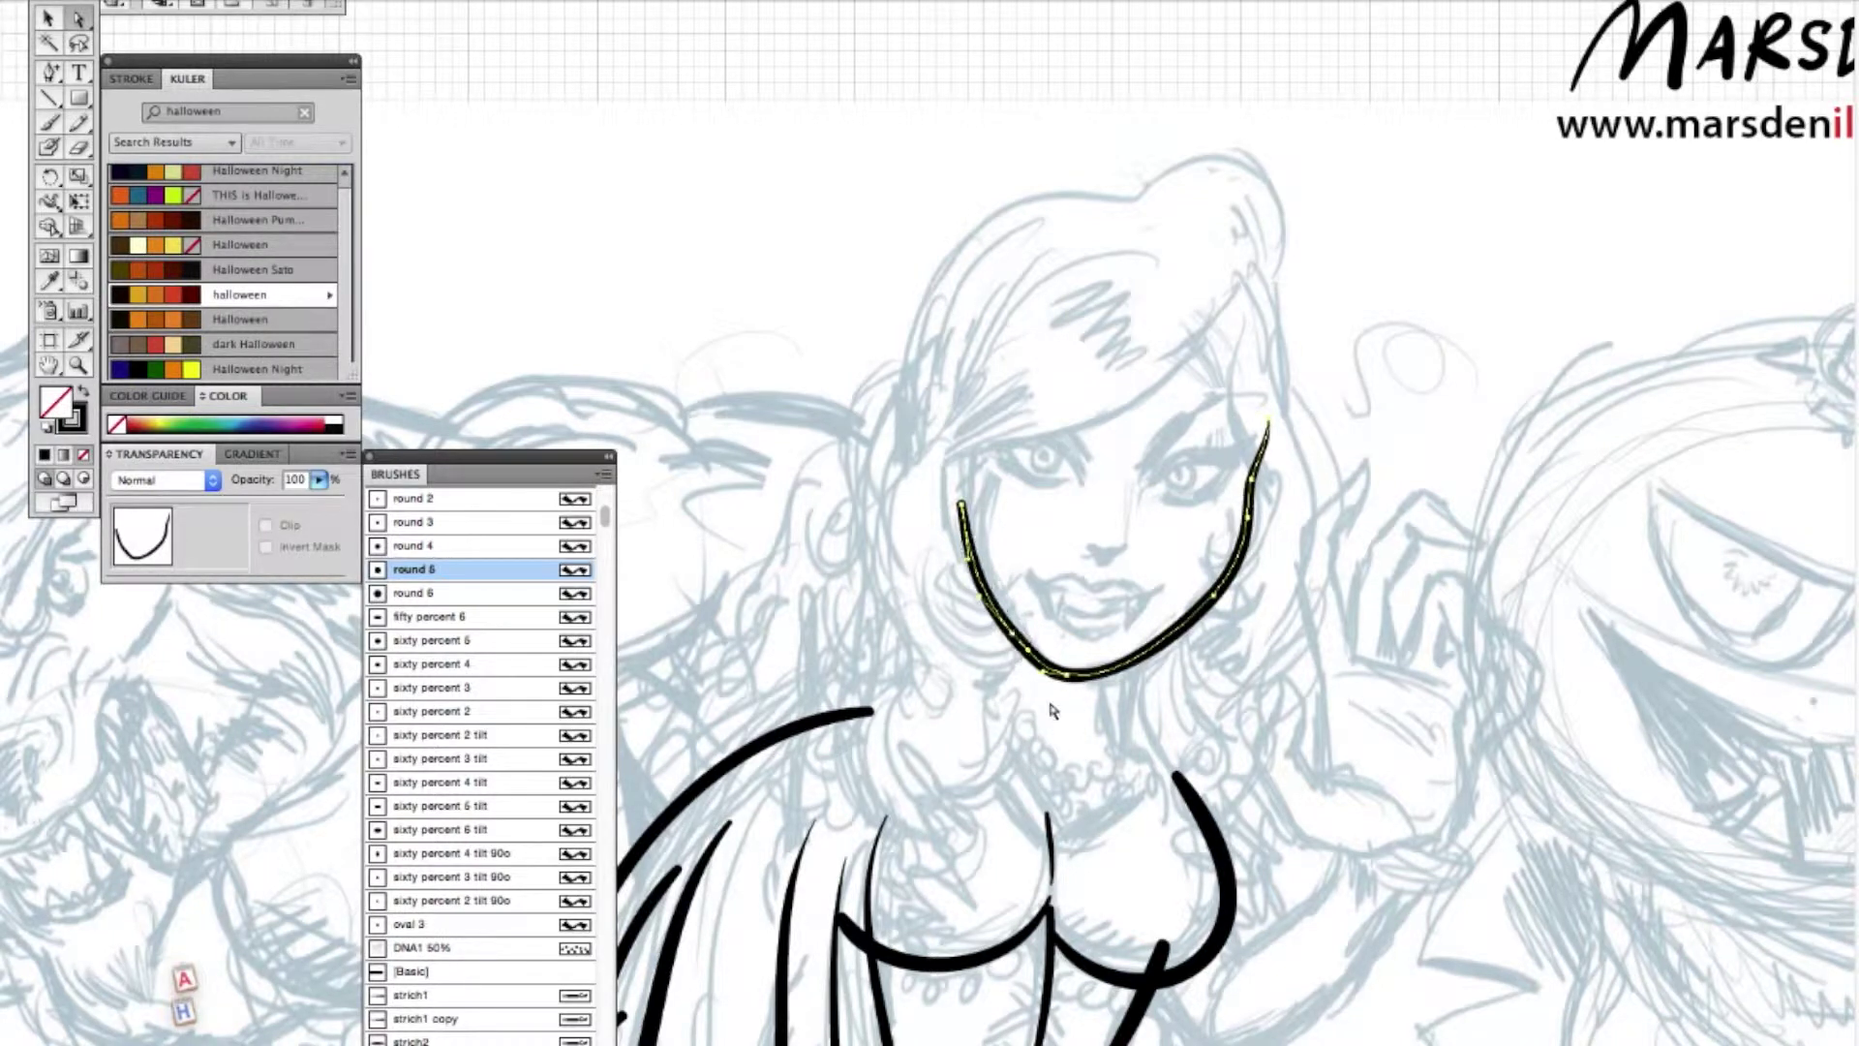
left_click(944, 612)
- Ink the fringe across the forehead and the hair and small curls along the right cheek with the round 4 brush
left_click(406, 549)
key("b")
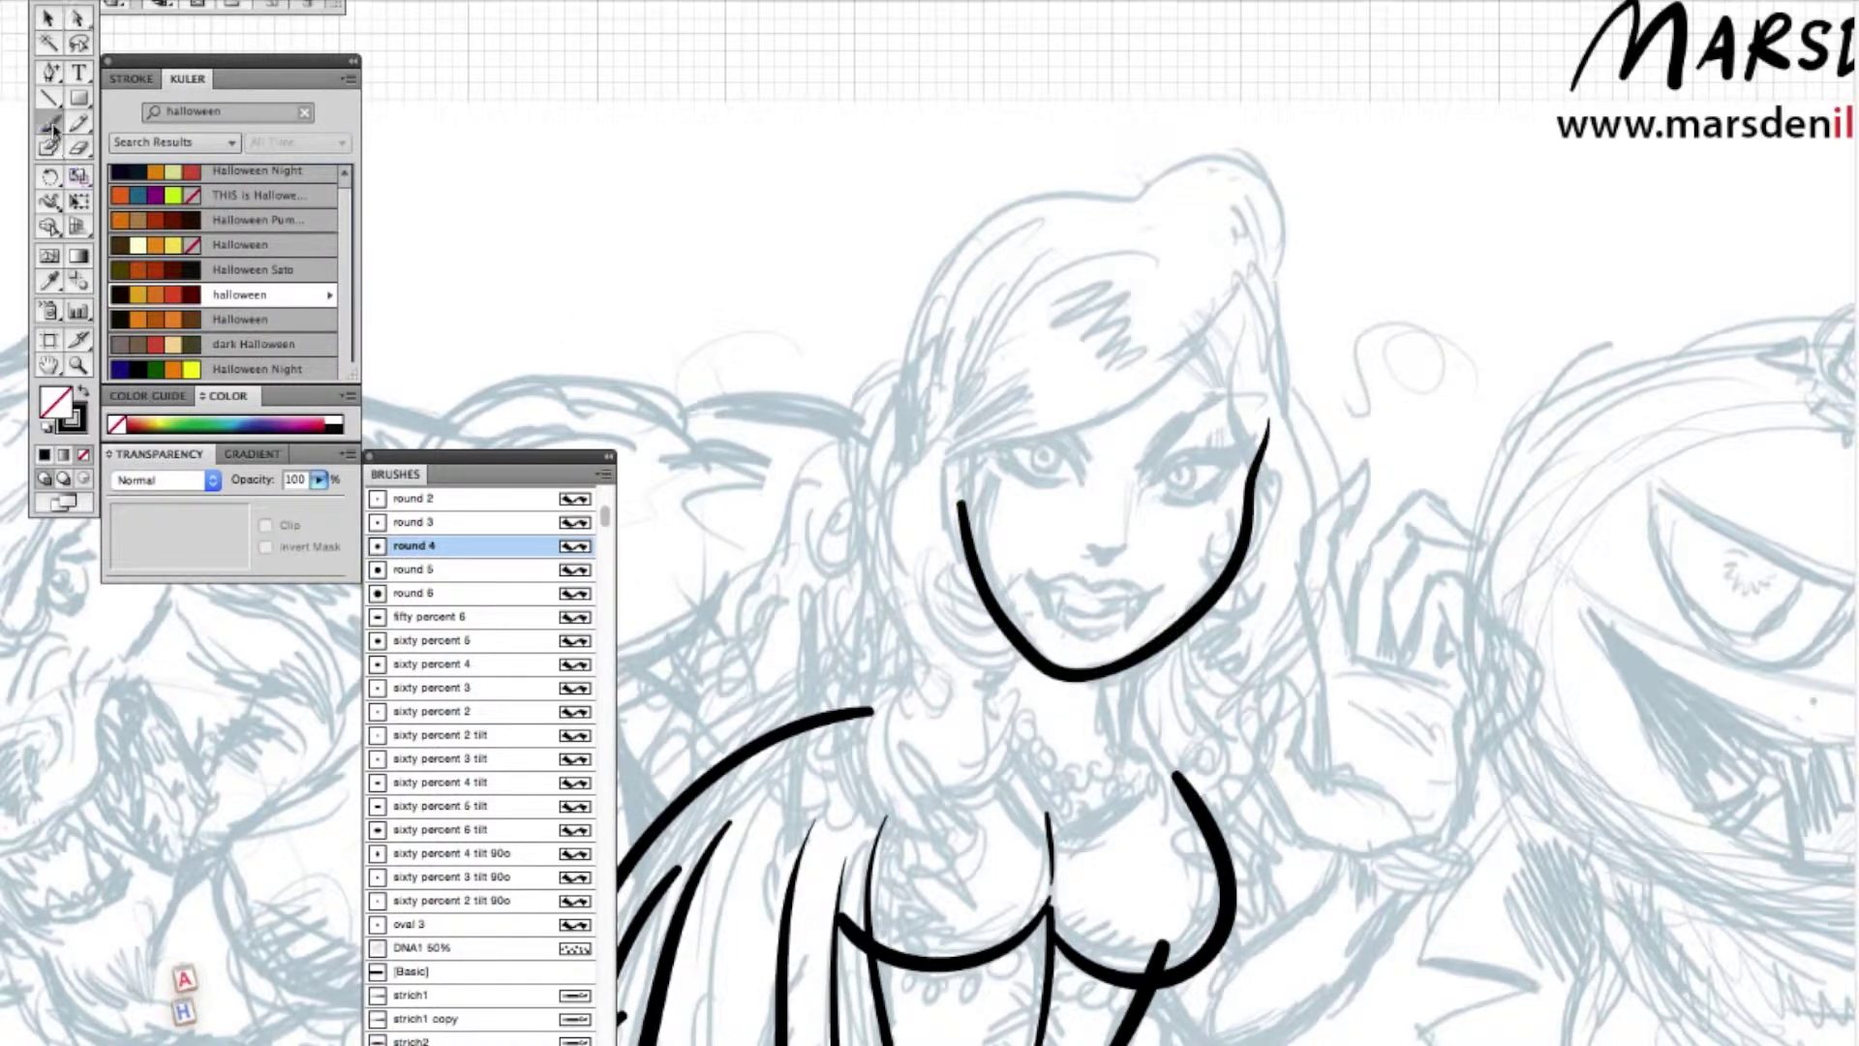
mouse_move(927, 506)
left_mouse_down()
mouse_move(1173, 380)
mouse_move(1234, 160)
left_mouse_up()
mouse_move(1202, 536)
left_mouse_down()
mouse_move(1258, 461)
mouse_move(1228, 312)
mouse_move(1242, 583)
mouse_move(1280, 555)
mouse_move(1222, 581)
left_mouse_up()
mouse_move(1212, 605)
left_mouse_down()
mouse_move(1276, 587)
mouse_move(1251, 589)
mouse_move(1243, 618)
mouse_move(1264, 608)
left_mouse_up()
key("super+z")
key("super+z")
key("super+z")
key("super+z")
key("super+z")
- Ink the small overlapping curls and the rounded lock along the left cheek
left_click_drag(1024, 548, 979, 423)
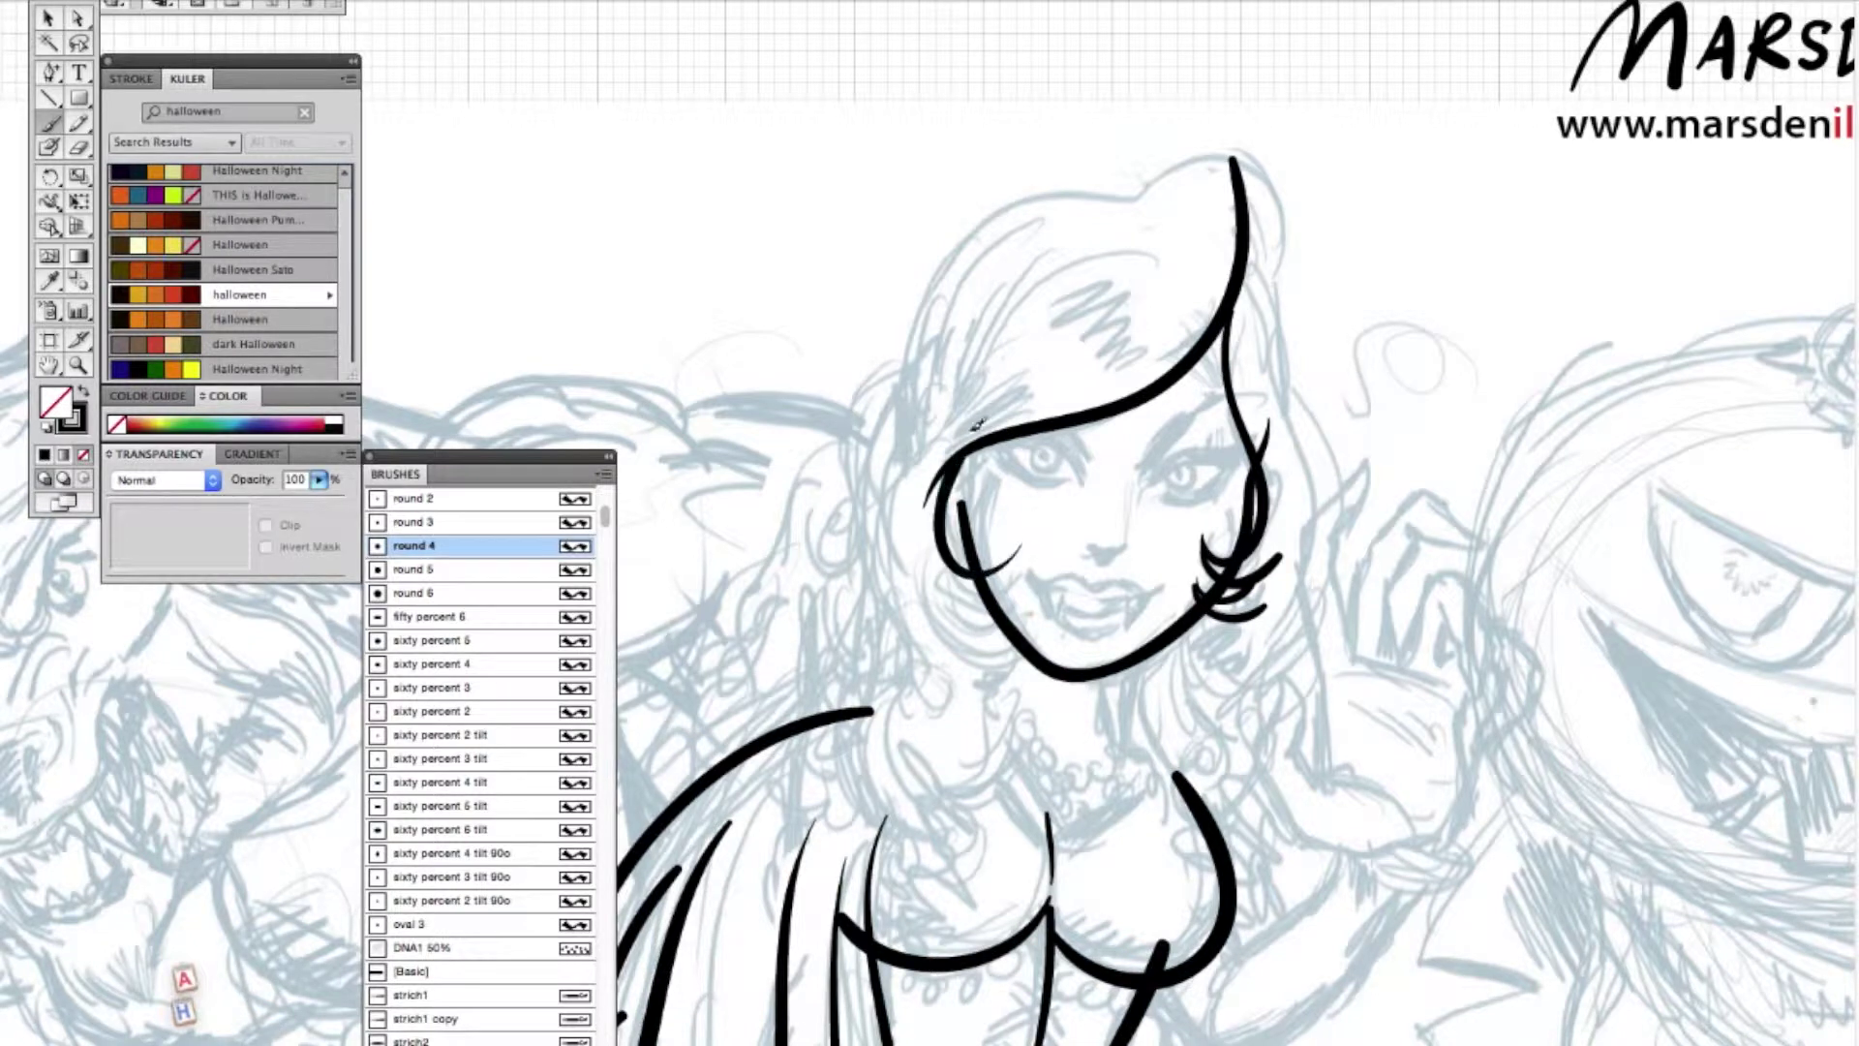
left_click_drag(1023, 552, 918, 527)
mouse_move(1012, 608)
left_mouse_down()
mouse_move(965, 573)
mouse_move(932, 606)
left_mouse_up()
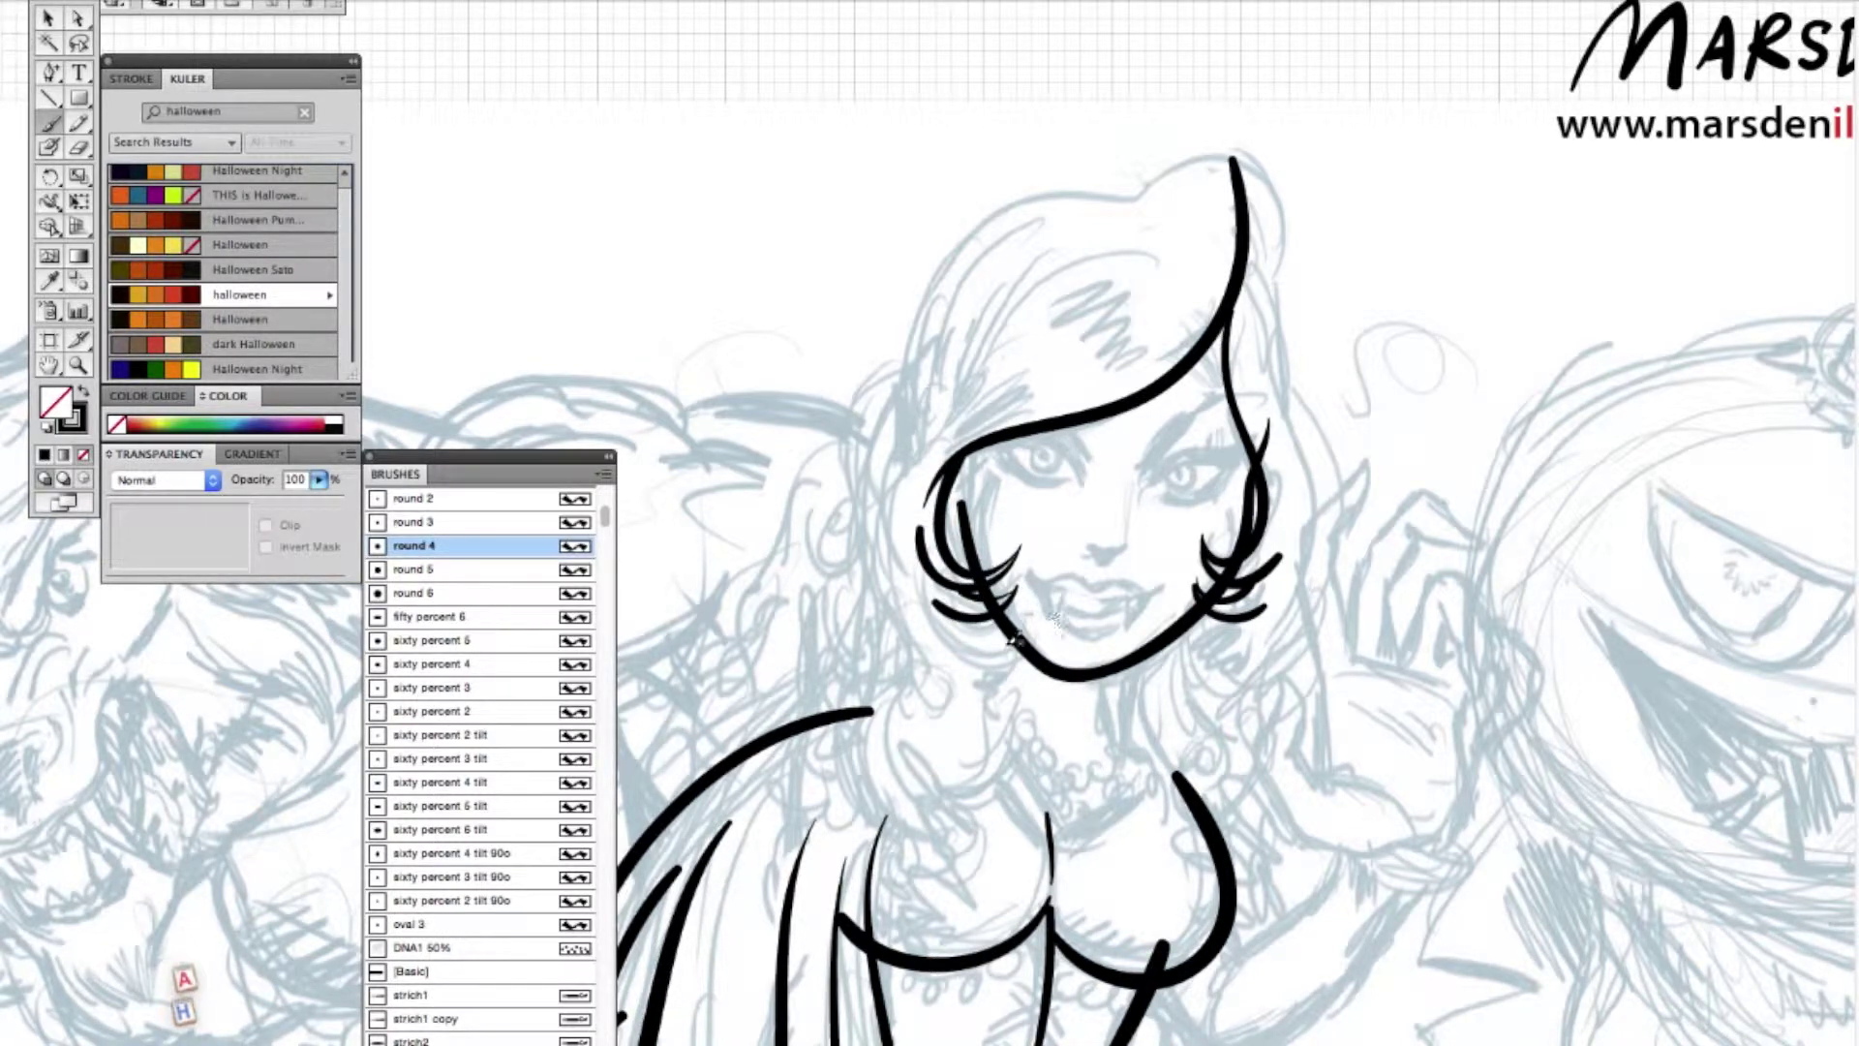
left_click_drag(1028, 641, 883, 578)
mouse_move(1000, 634)
left_mouse_down()
mouse_move(973, 662)
mouse_move(934, 629)
left_mouse_up()
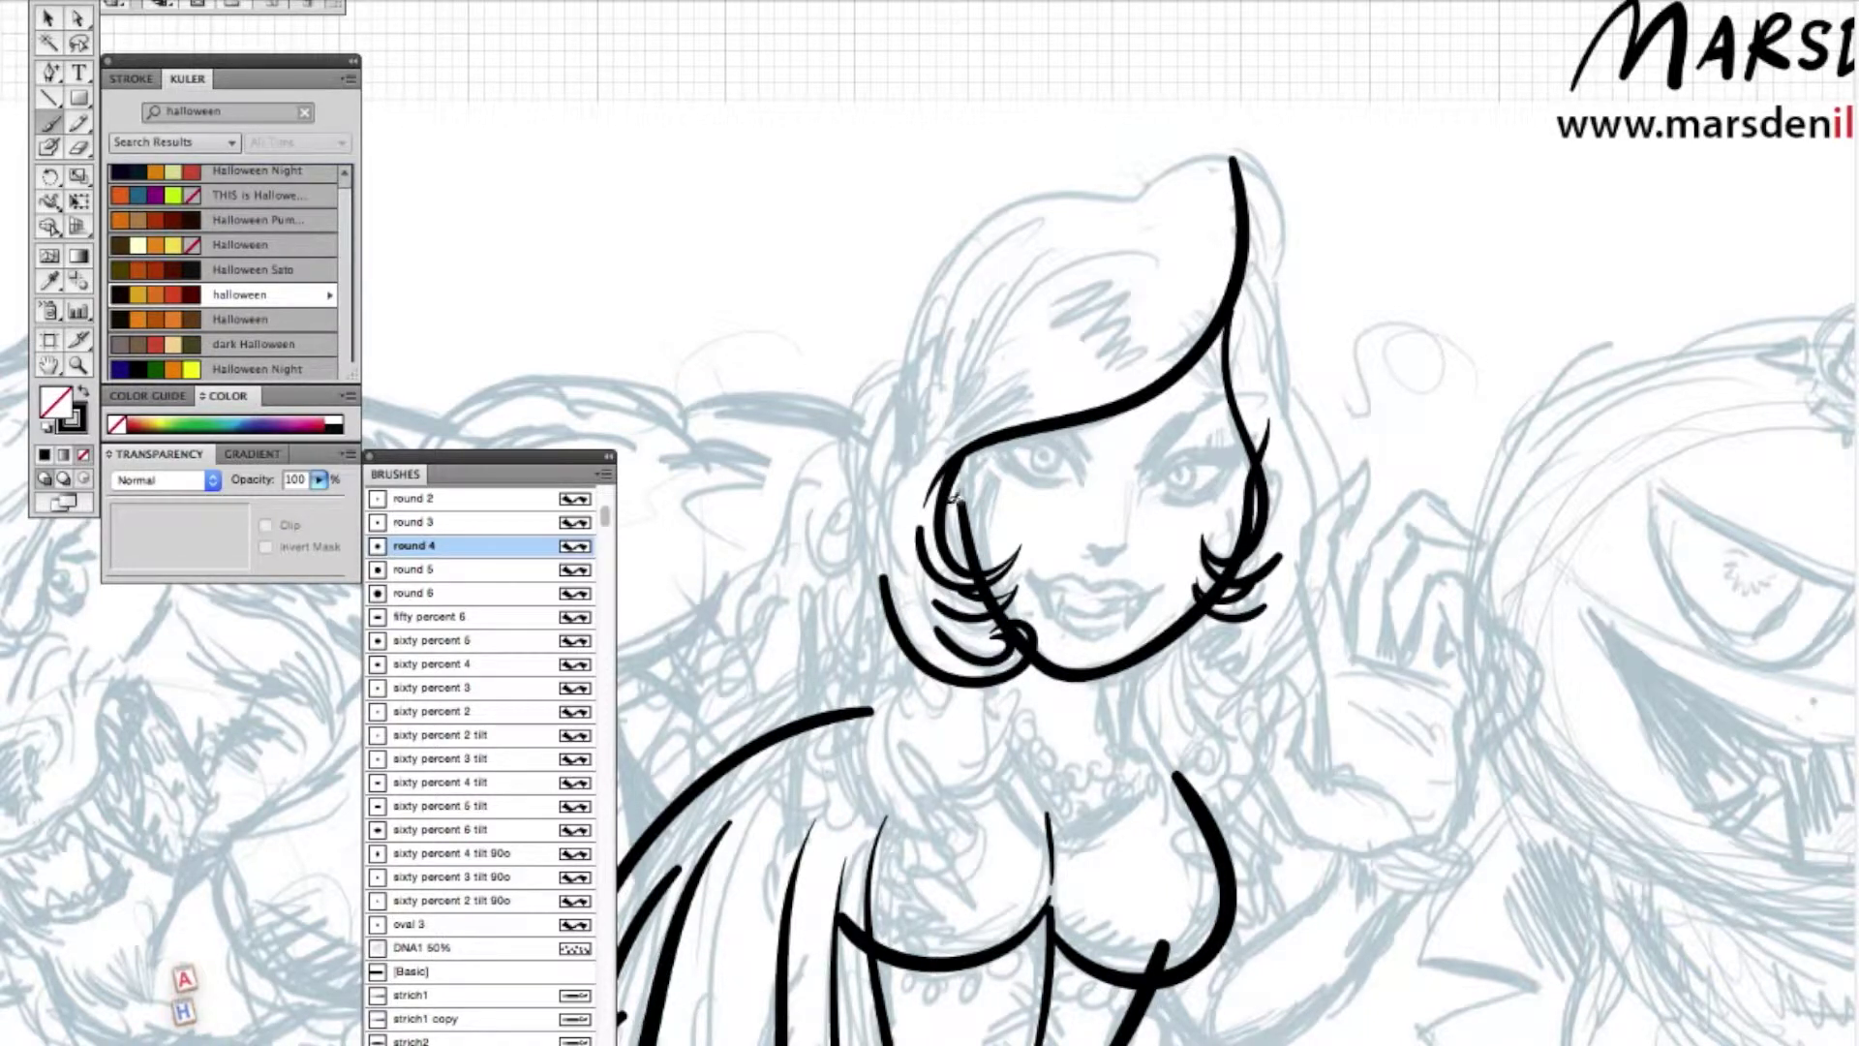
- Ink the outer hair contours around both sides and over the crown of the head
mouse_move(1227, 710)
left_mouse_down()
mouse_move(1361, 532)
mouse_move(1264, 242)
mouse_move(852, 581)
left_mouse_up()
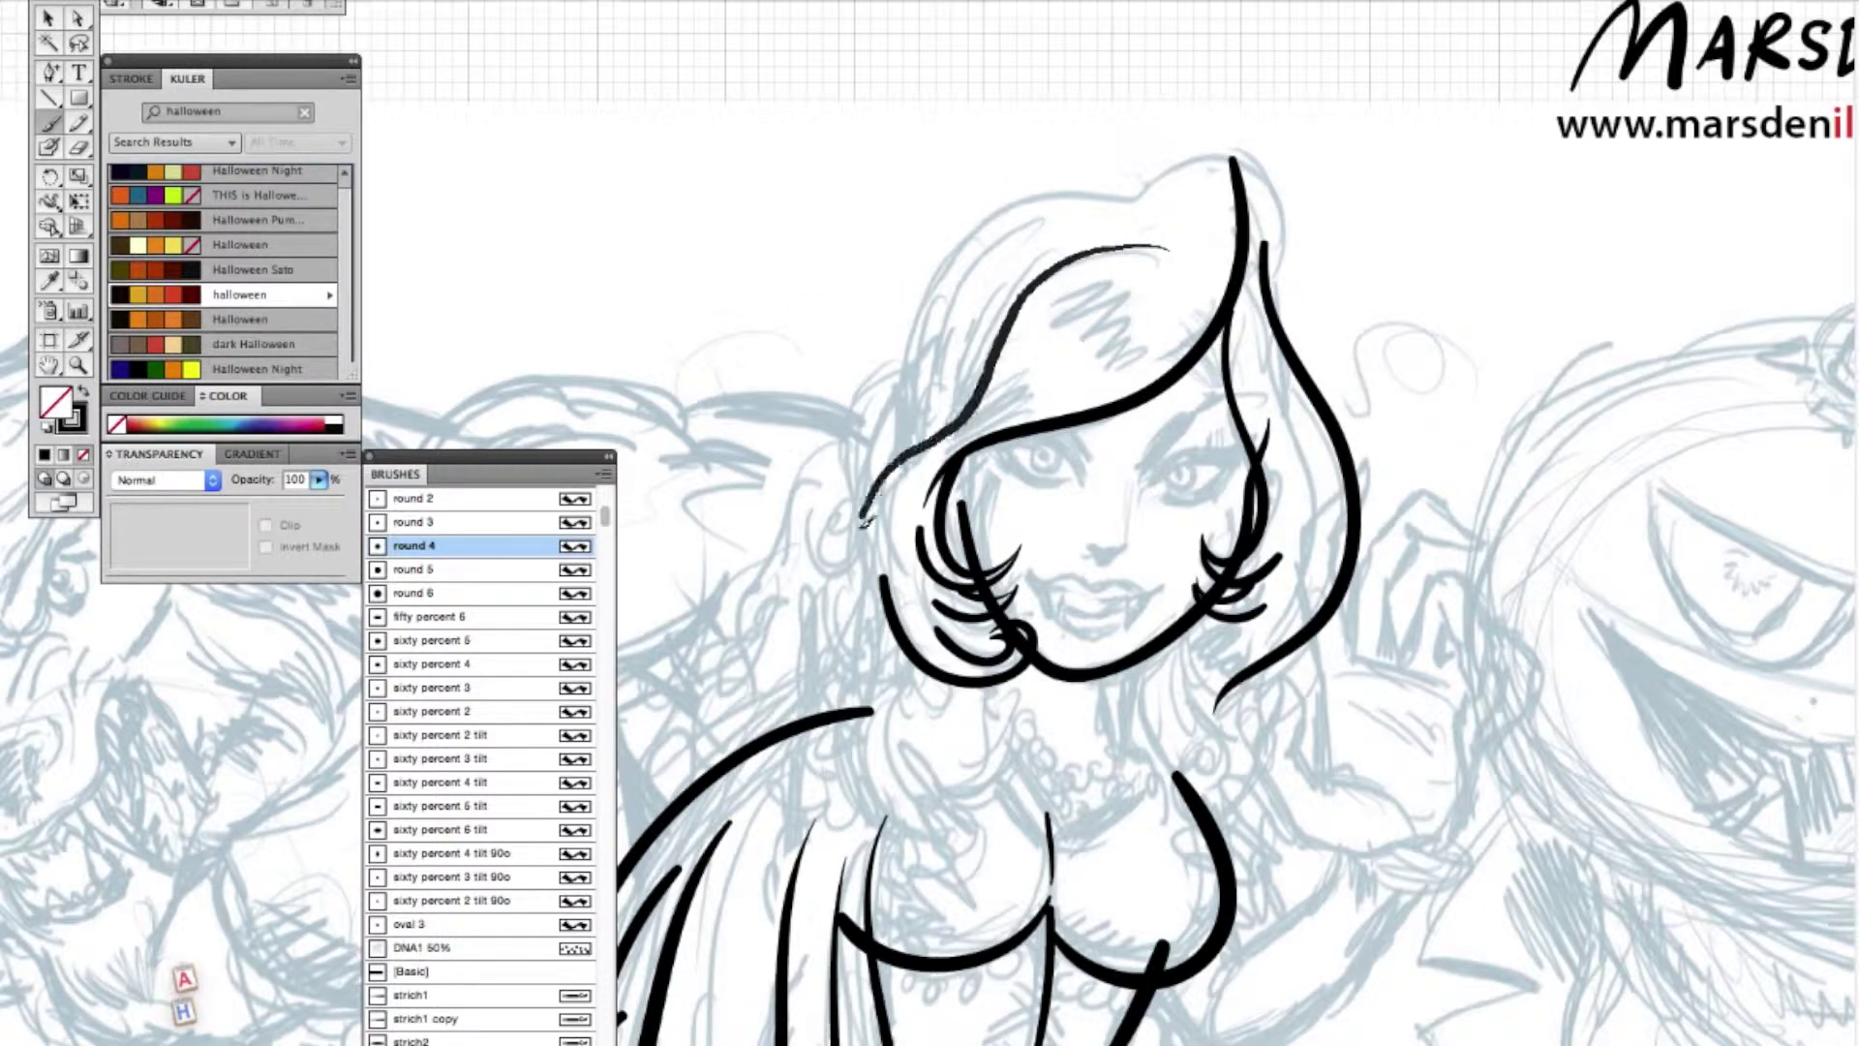
mouse_move(1227, 145)
left_mouse_down()
mouse_move(989, 195)
mouse_move(871, 445)
left_mouse_up()
key("ctrl+z")
mouse_move(1229, 191)
left_mouse_down()
mouse_move(1110, 204)
mouse_move(877, 442)
left_mouse_up()
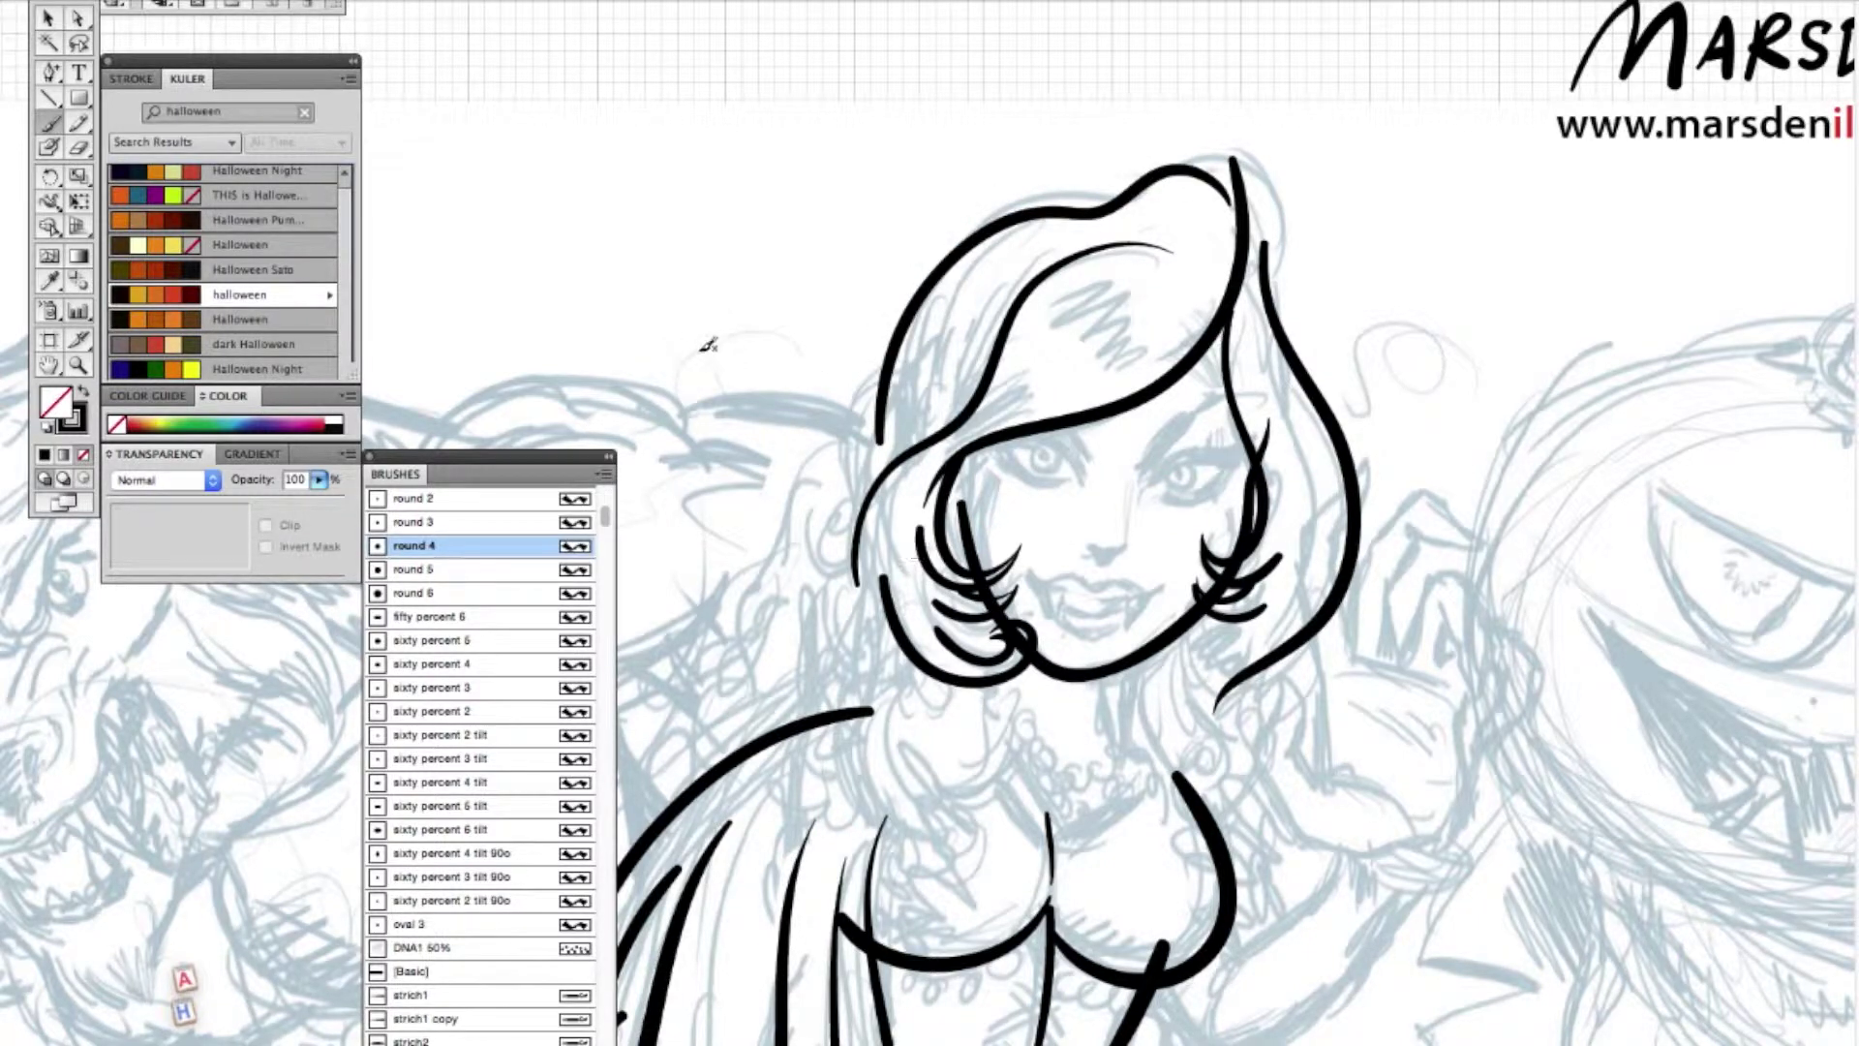
mouse_move(1252, 213)
left_mouse_down()
mouse_move(1308, 302)
mouse_move(1307, 379)
left_mouse_up()
- Ink the wavy locks hanging over the left side of the chest and down to the left shoulder
mouse_move(829, 819)
left_mouse_down()
mouse_move(921, 820)
mouse_move(1058, 779)
left_mouse_up()
mouse_move(1161, 905)
left_mouse_down()
mouse_move(1189, 841)
mouse_move(1198, 656)
left_mouse_up()
mouse_move(1150, 888)
left_mouse_down()
mouse_move(1134, 818)
mouse_move(1166, 625)
left_mouse_up()
mouse_move(1112, 375)
left_mouse_down()
mouse_move(995, 605)
mouse_move(926, 691)
left_mouse_up()
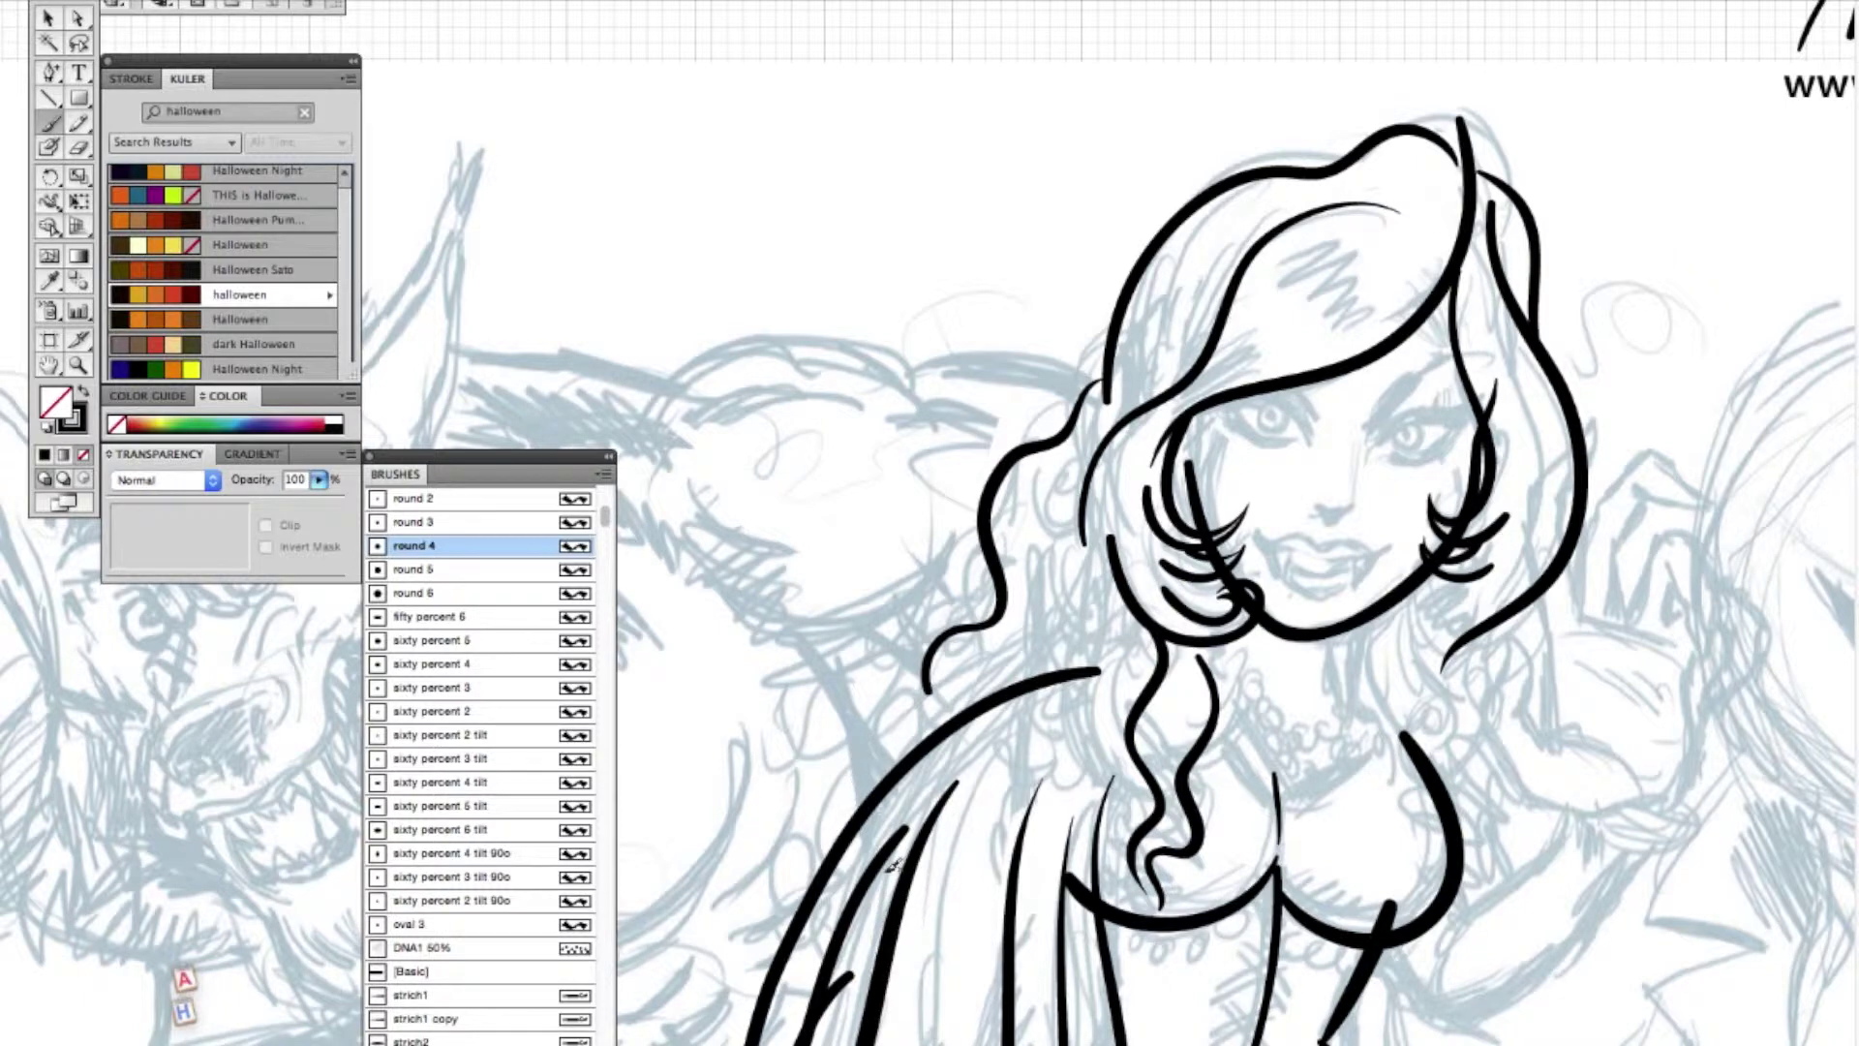
- Ink two wavy locks falling beside the right side of the chest and a round curl at the right jaw
scroll(969, 837, "right", 5)
scroll(968, 838, "down", 3)
mouse_move(1363, 935)
left_mouse_down()
mouse_move(1416, 751)
mouse_move(1431, 523)
left_mouse_up()
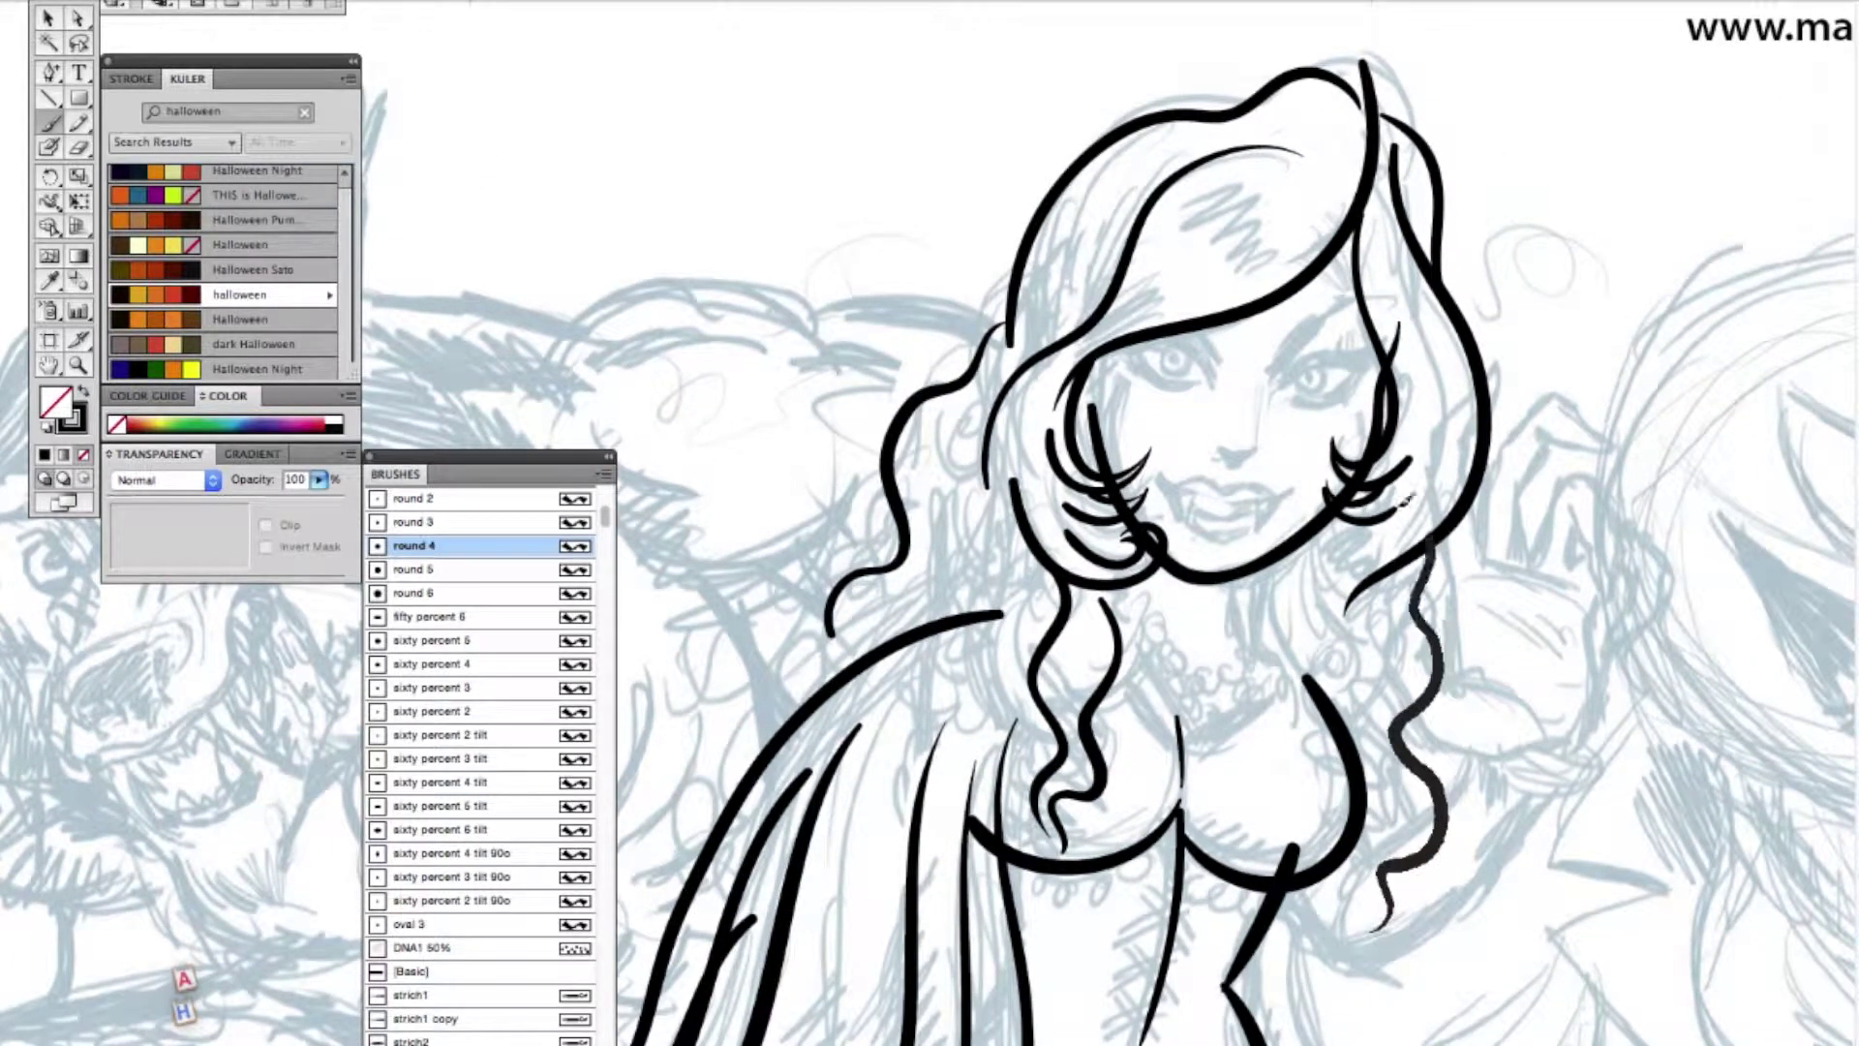
mouse_move(1373, 902)
left_mouse_down()
mouse_move(1395, 825)
mouse_move(1369, 622)
left_mouse_up()
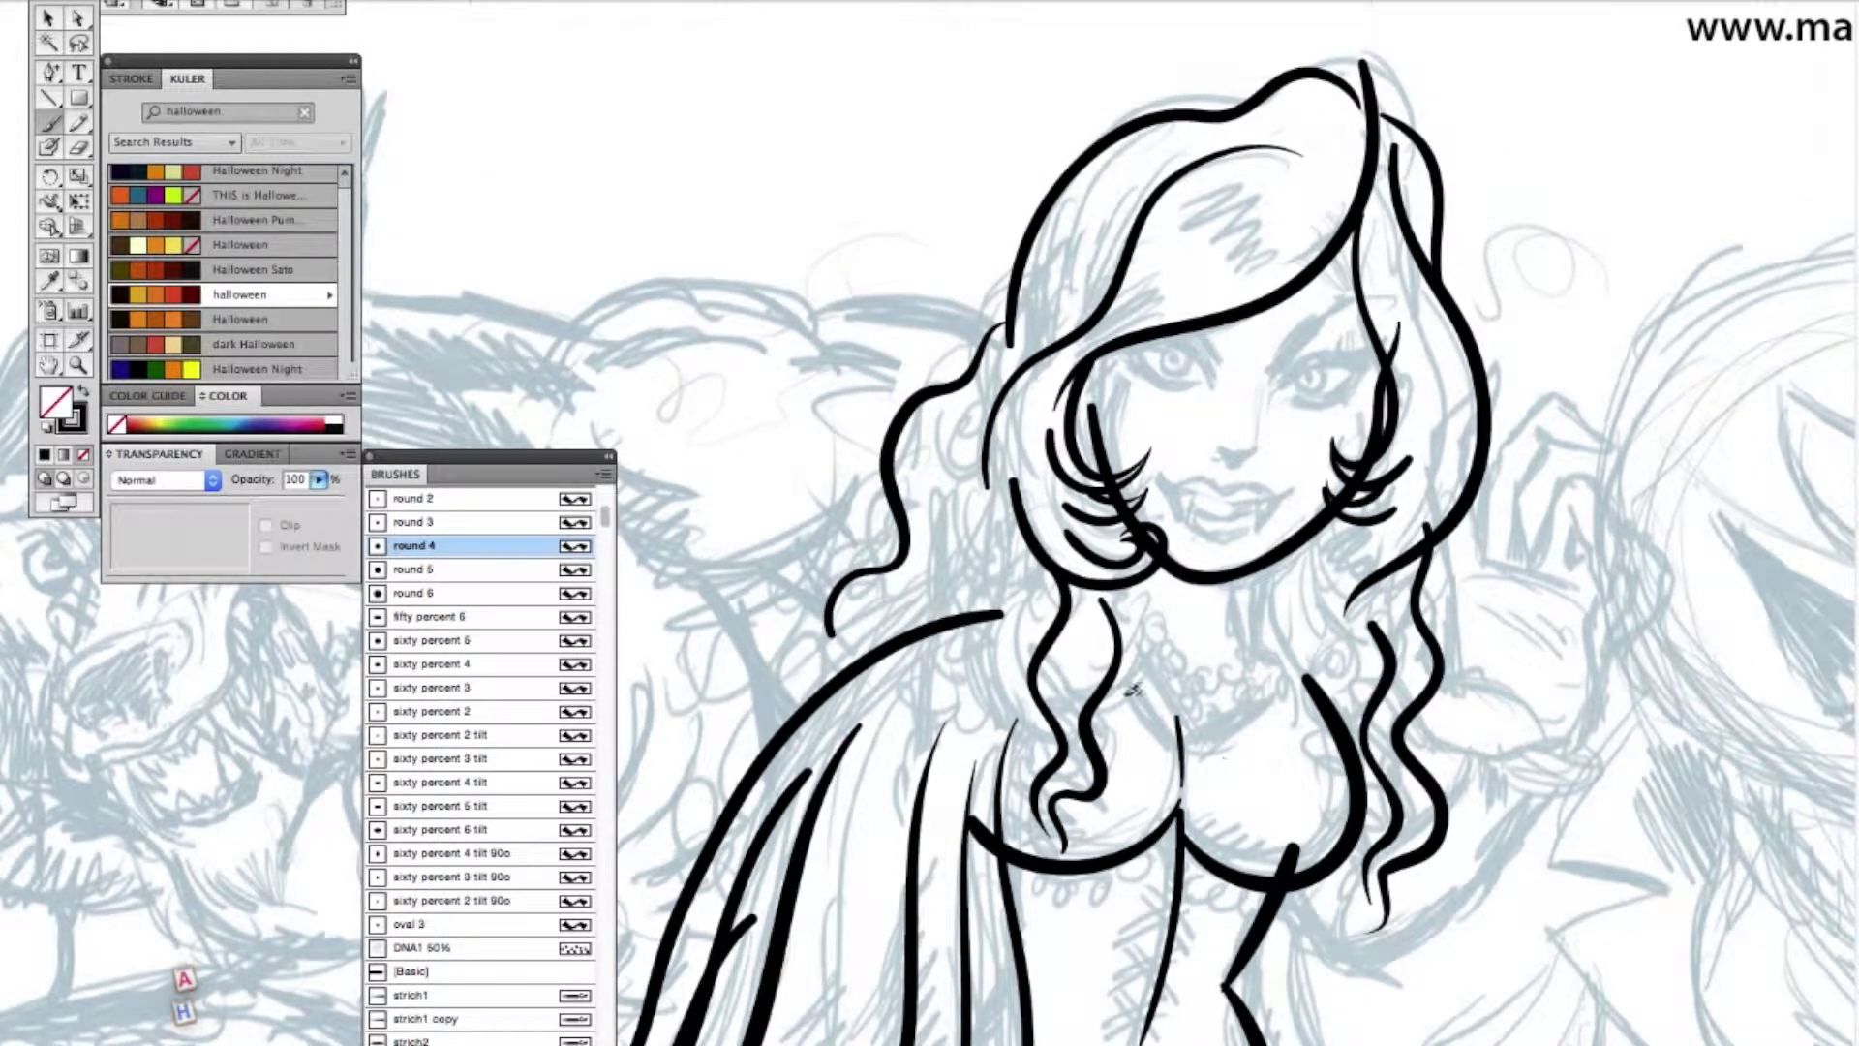
mouse_move(1317, 538)
left_mouse_down()
mouse_move(1348, 519)
mouse_move(1302, 562)
mouse_move(1351, 542)
left_mouse_up()
- Refine the chin curve of the face outline by adjusting its path with the Direct Selection tool
key("a")
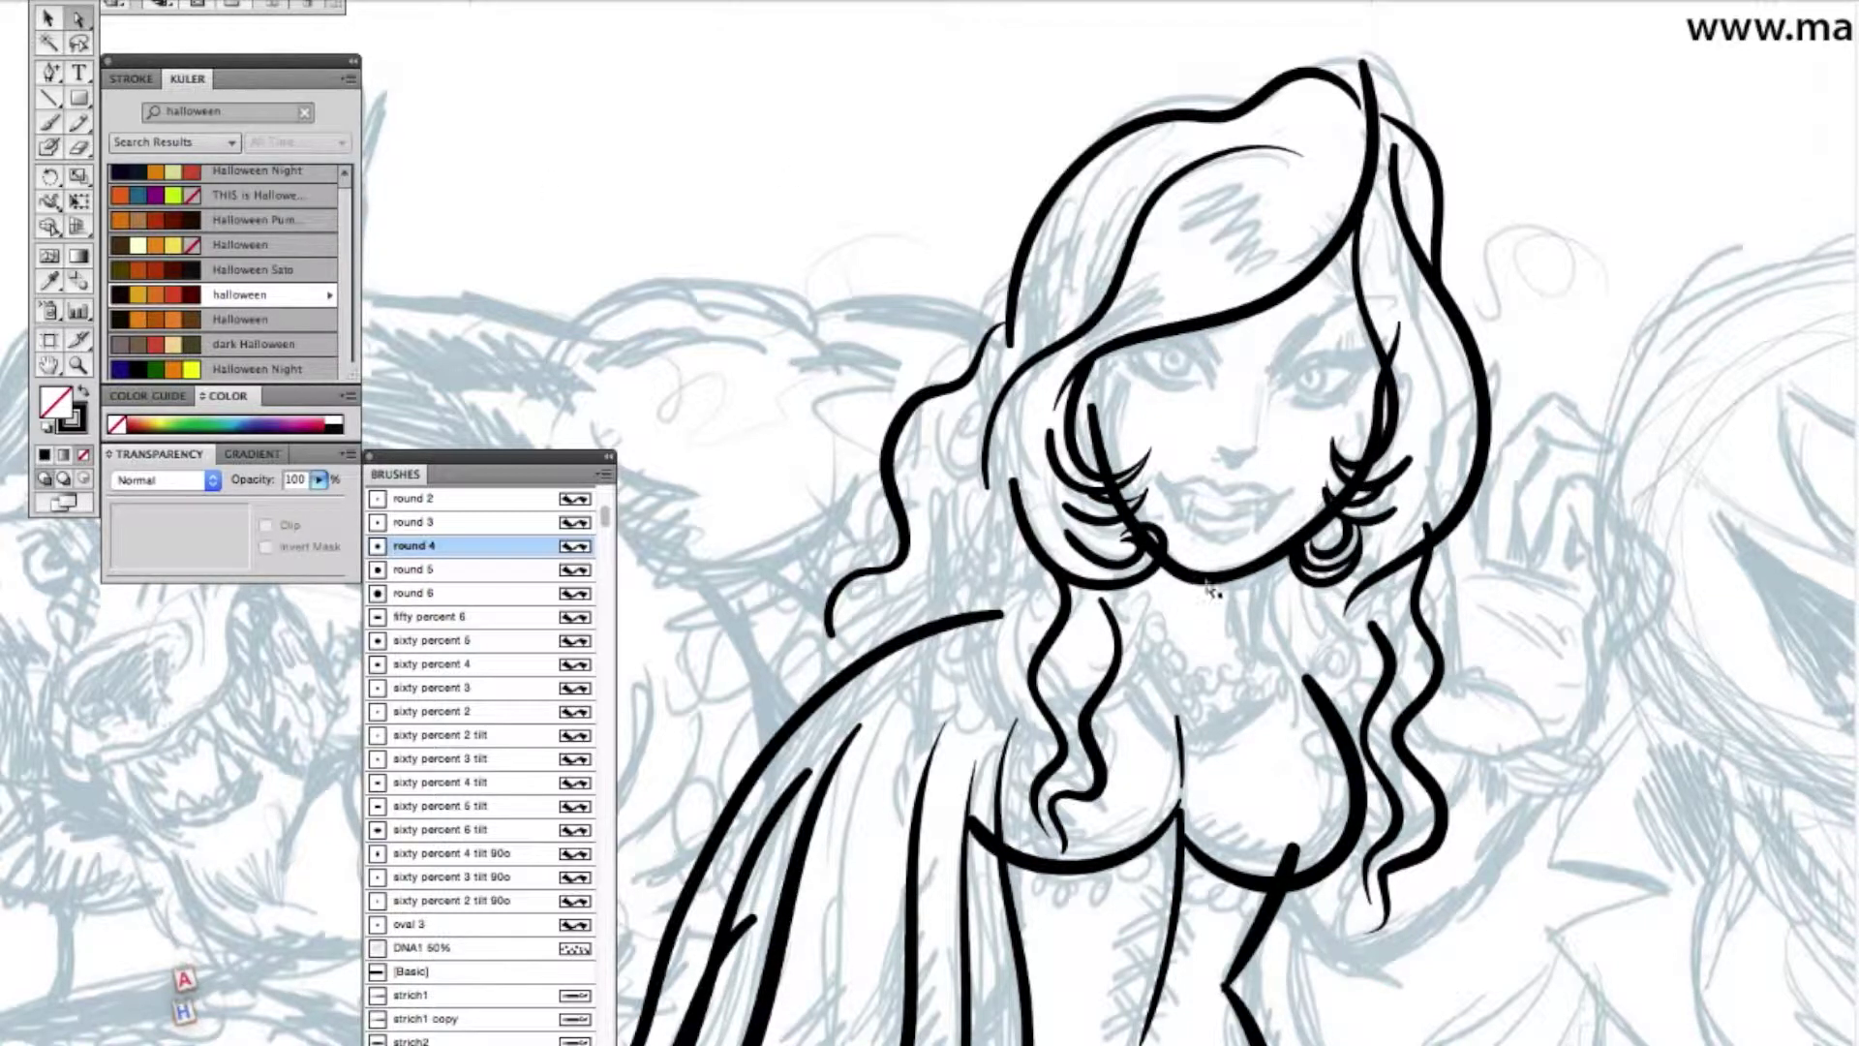
left_click(1215, 579)
left_click_drag(1200, 574, 1208, 578)
left_click(1215, 620)
- Ink the neck line and the V-shaped neckline of the bodice with the round 5 brush
key("b")
left_click_drag(1257, 559, 1244, 654)
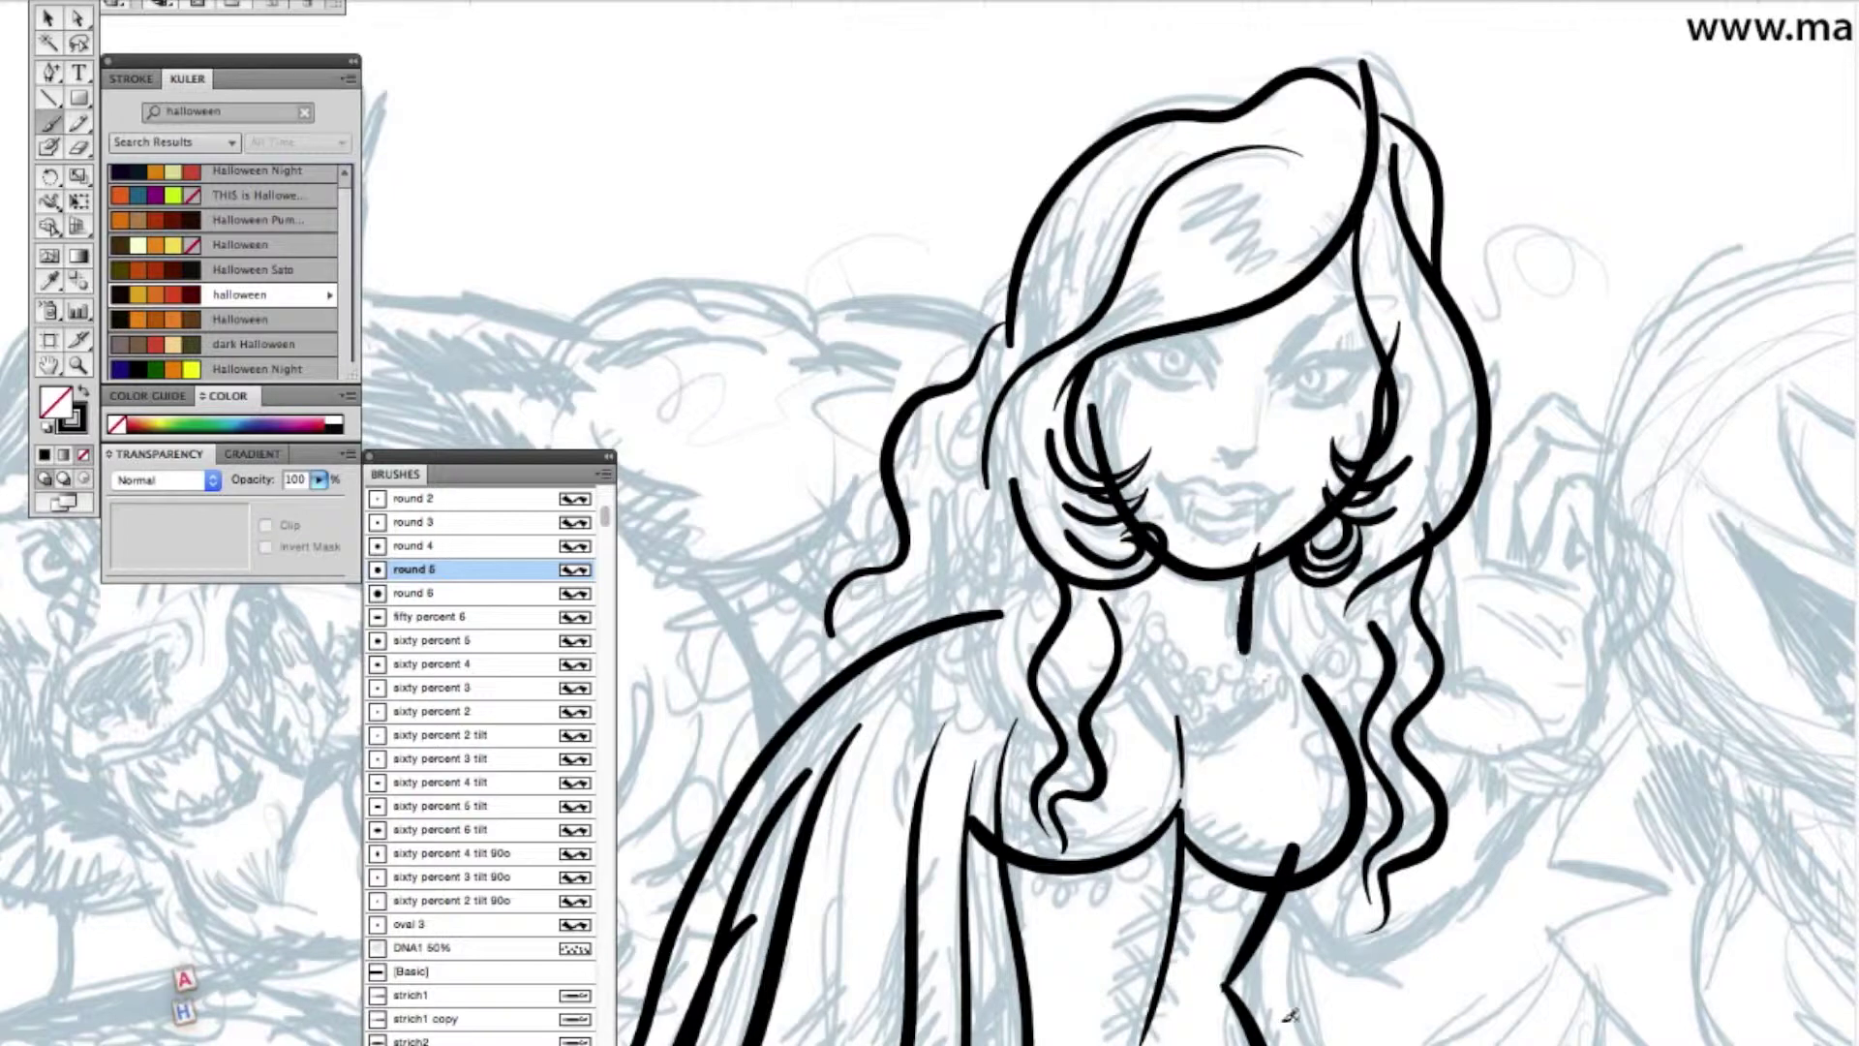
left_click_drag(1191, 767, 1077, 650)
left_click_drag(1175, 759, 1298, 614)
- Ink the long contour lines running from beneath the right side of the bust down past the waist
mouse_move(923, 701)
left_mouse_down()
mouse_move(882, 383)
mouse_move(960, 531)
mouse_move(914, 636)
left_mouse_up()
left_click_drag(1251, 1044, 1160, 675)
mouse_move(1428, 1044)
left_mouse_down()
mouse_move(1409, 810)
mouse_move(1257, 440)
left_mouse_up()
mouse_move(1346, 1023)
left_mouse_down()
mouse_move(1323, 802)
mouse_move(1179, 470)
left_mouse_up()
- Ink the long outer wavy lock along the right side of the hair, ending beside the waist
left_click_drag(991, 595, 966, 1007)
left_click_drag(934, 726, 913, 826)
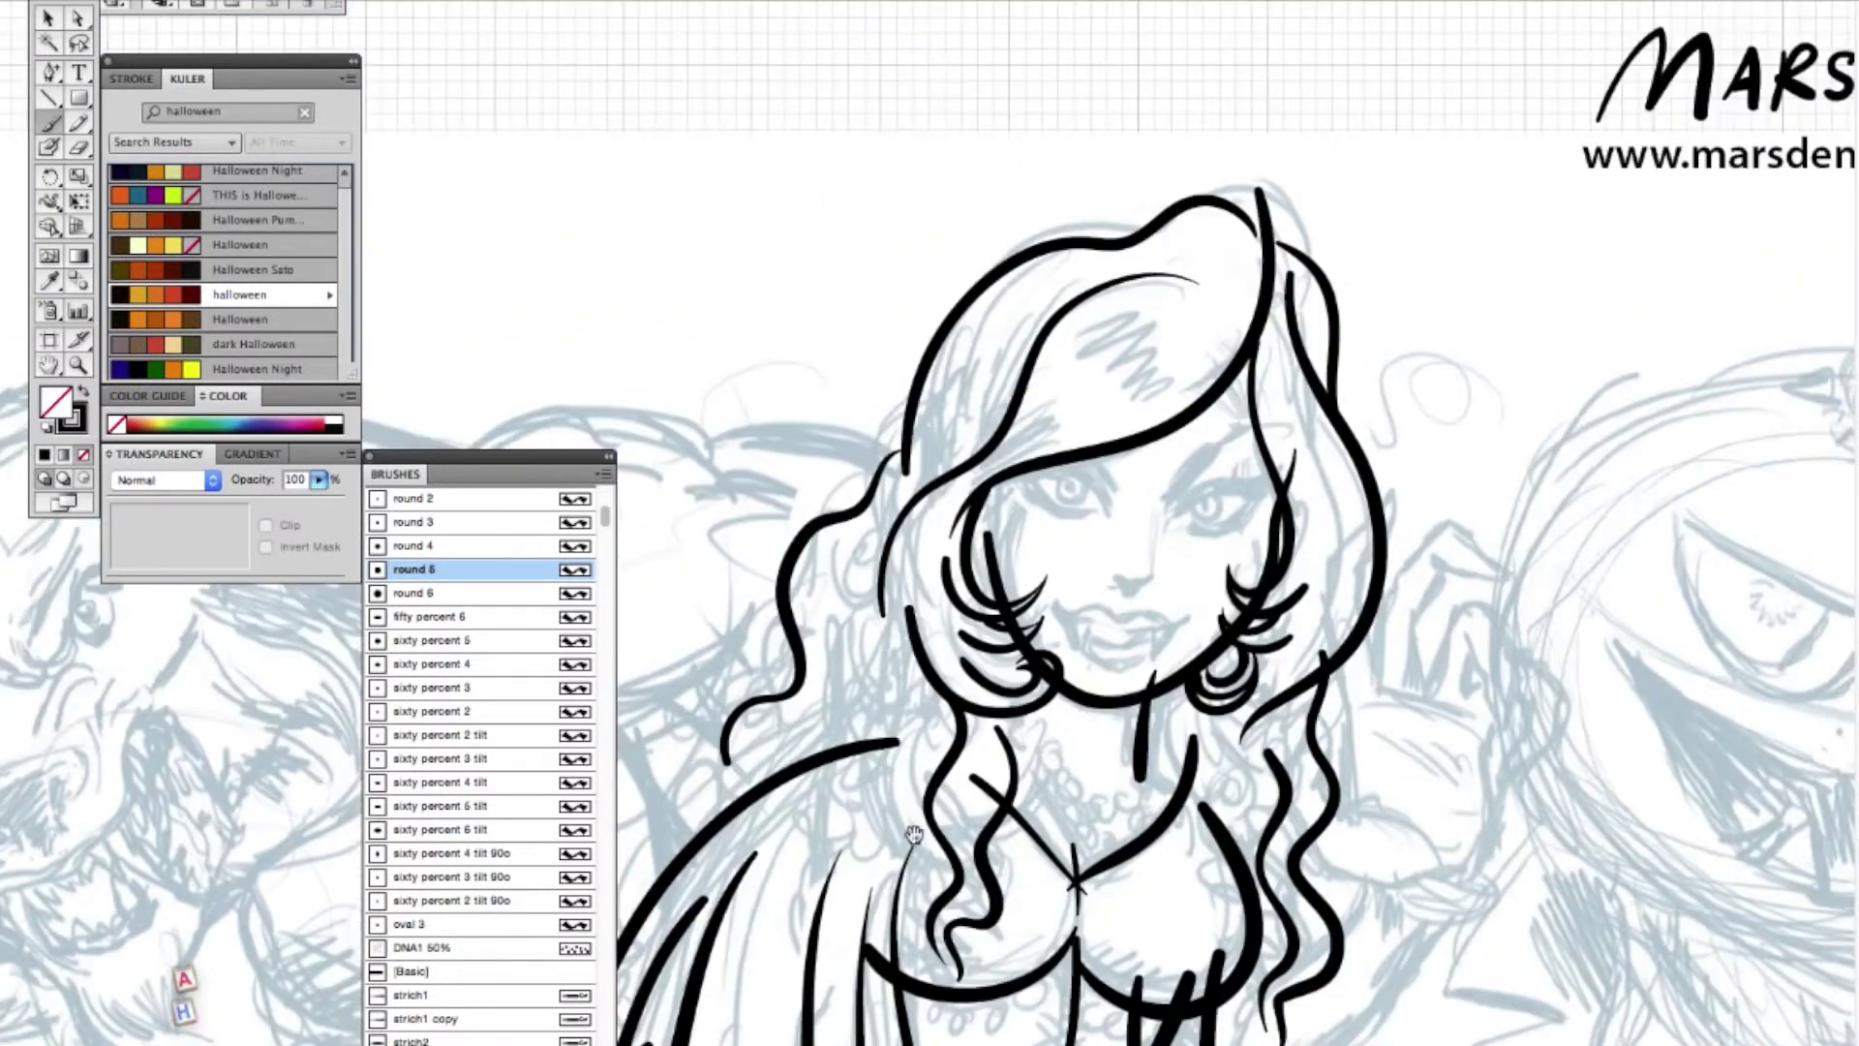
mouse_move(1235, 1044)
left_mouse_down()
mouse_move(1379, 959)
mouse_move(1387, 715)
mouse_move(1320, 557)
left_mouse_up()
- Ink the layered outer wavy locks spilling over the cape at the left shoulder
left_click_drag(795, 495, 935, 246)
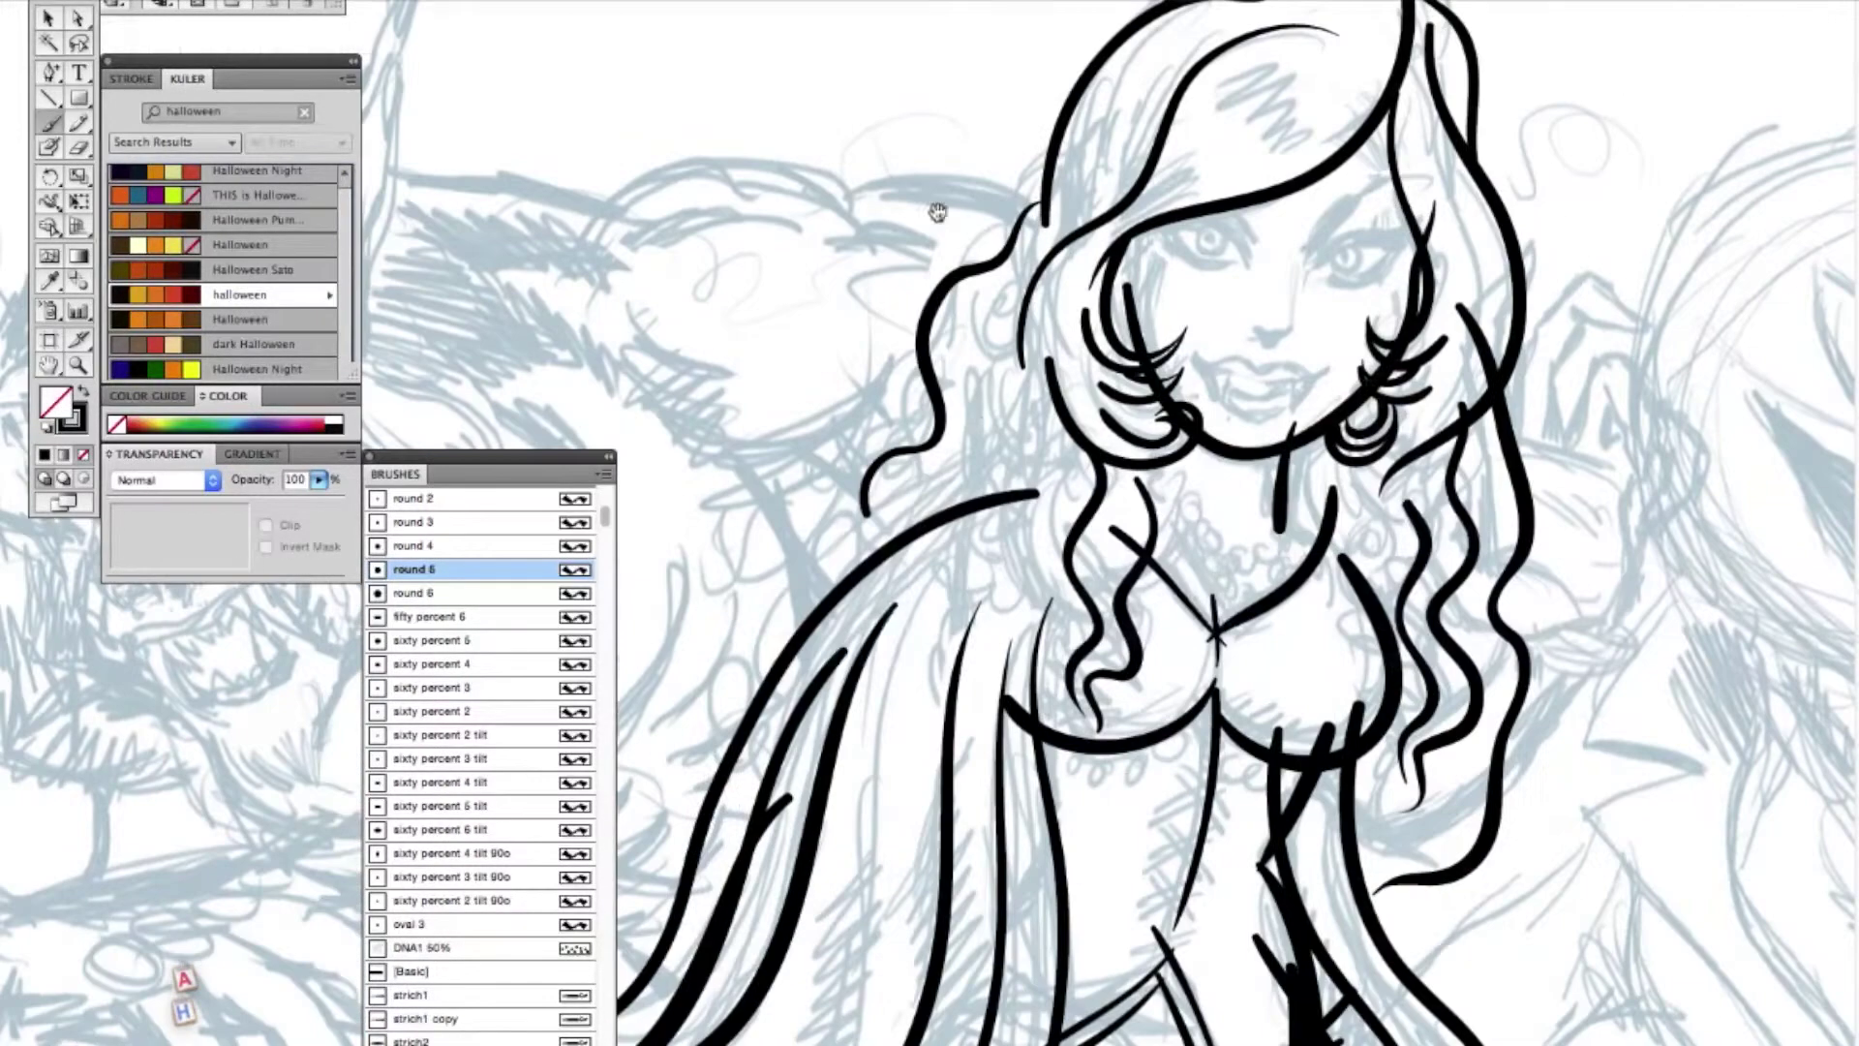
left_click_drag(981, 423, 887, 537)
left_click_drag(922, 400, 763, 591)
key("ctrl+z")
mouse_move(930, 393)
left_mouse_down()
mouse_move(823, 479)
mouse_move(764, 678)
left_mouse_up()
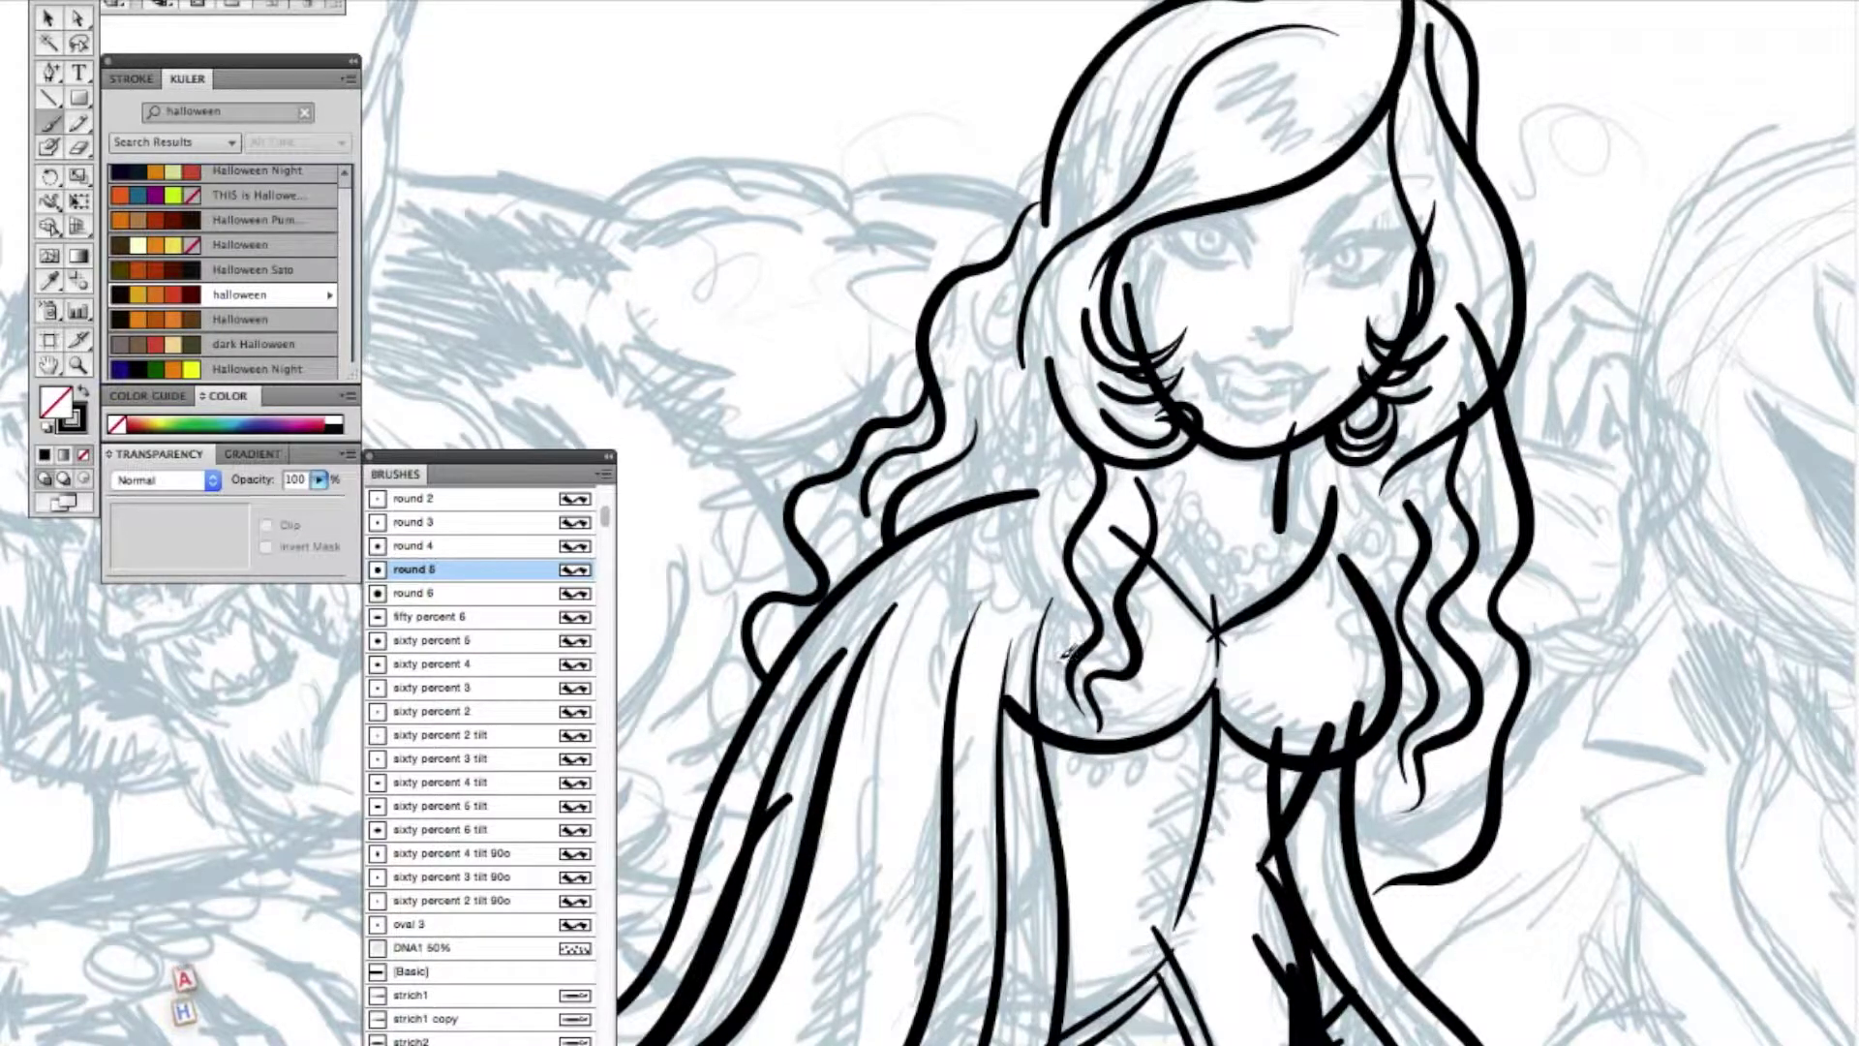
- Ink the inner hair strands falling from the left side of the neck across the shoulder and chest
left_click_drag(1070, 662, 1012, 426)
mouse_move(958, 616)
left_mouse_down()
mouse_move(1004, 466)
mouse_move(938, 538)
mouse_move(957, 471)
left_mouse_up()
key("super+z")
left_click_drag(953, 610, 943, 487)
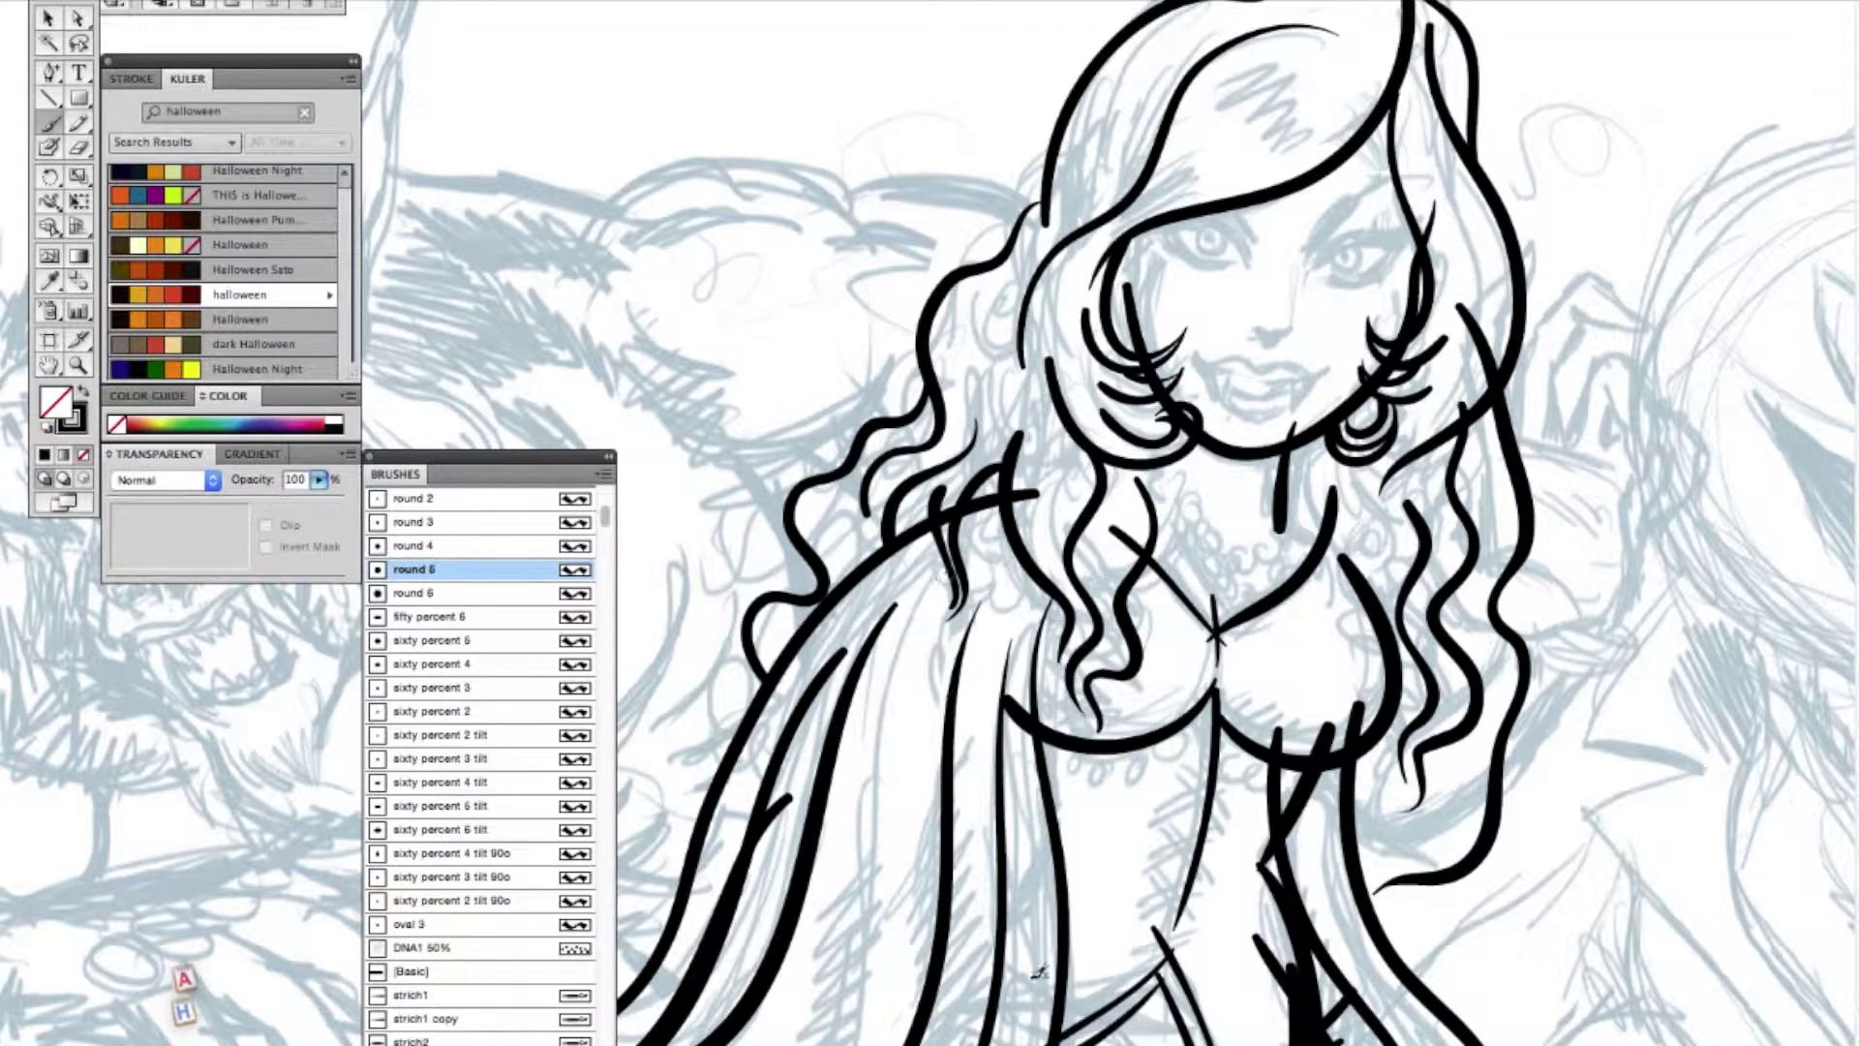
- Select all of the vampire's inked strokes and save them as a symbol named "vamplire line"
left_click_drag(909, 736, 904, 721)
left_click(77, 368)
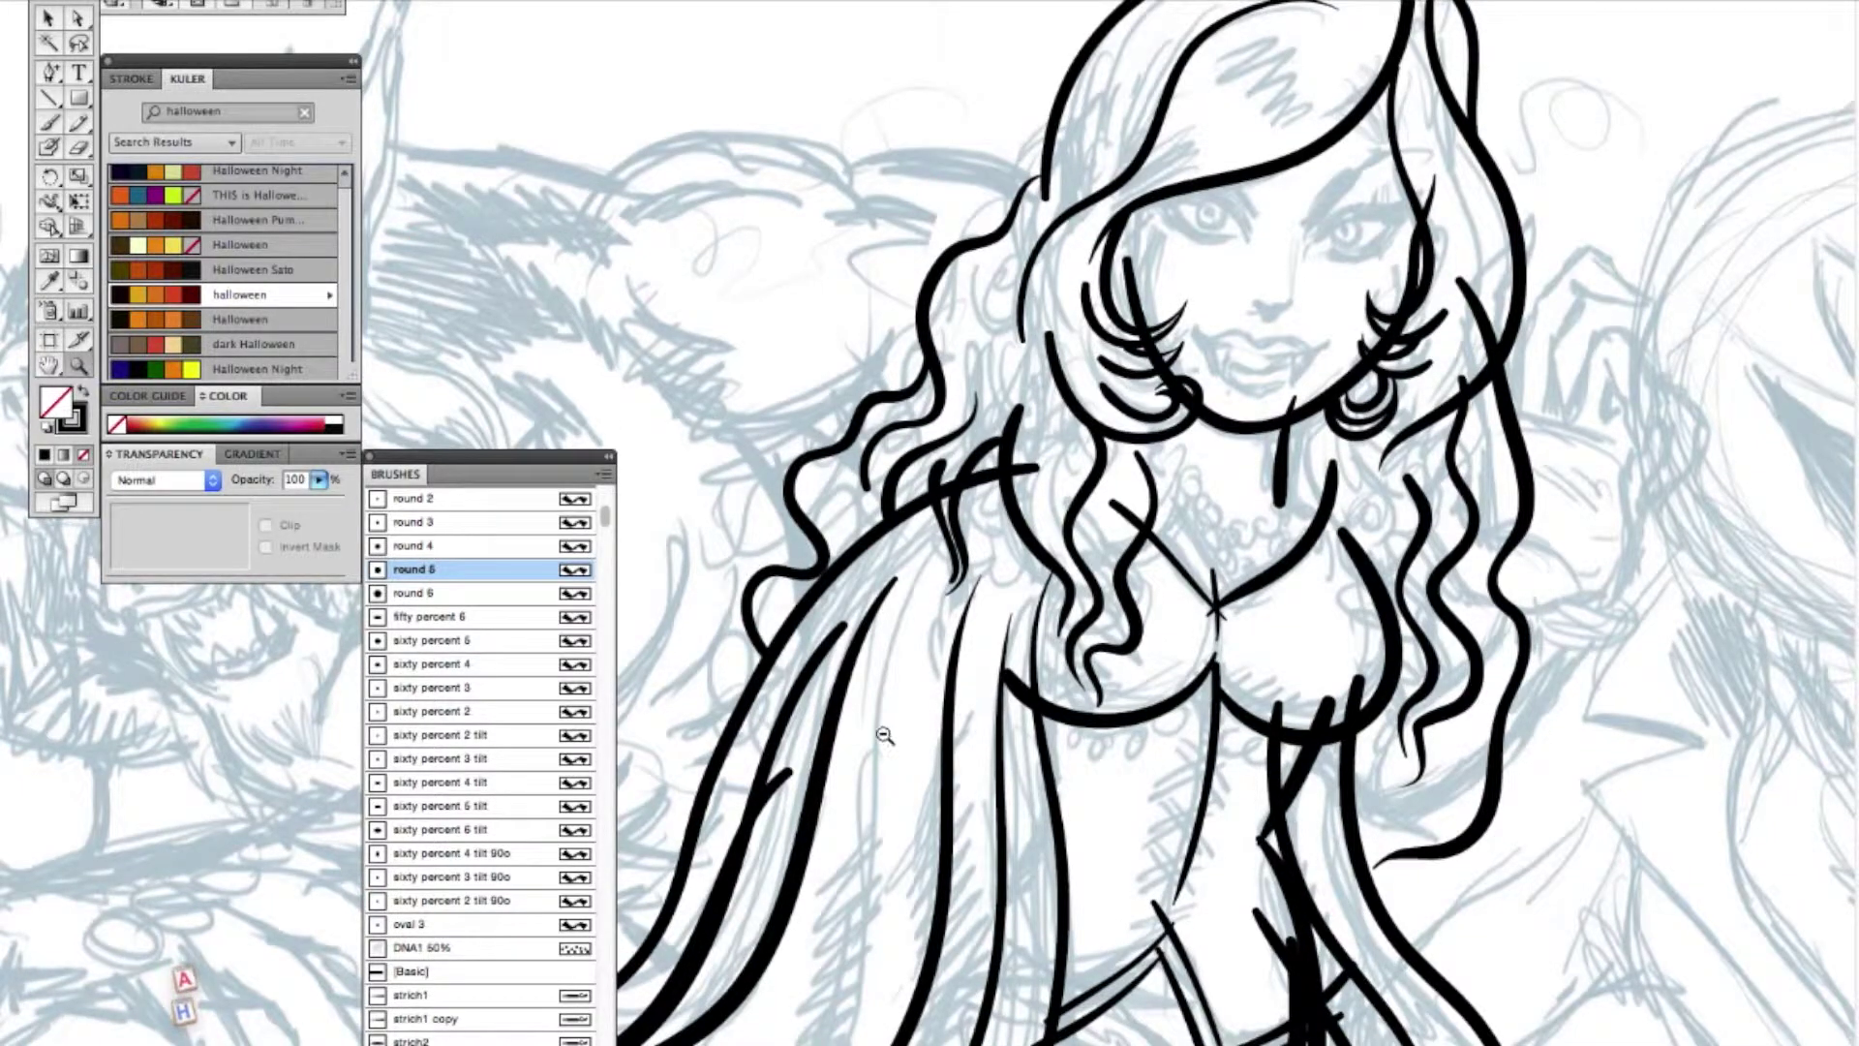
left_click(886, 736, "alt")
left_click_drag(972, 949, 1015, 1028)
left_click(85, 42)
mouse_move(678, 775)
left_mouse_down()
mouse_move(1461, 49)
mouse_move(710, 531)
left_mouse_up()
key("F8")
type("vampi")
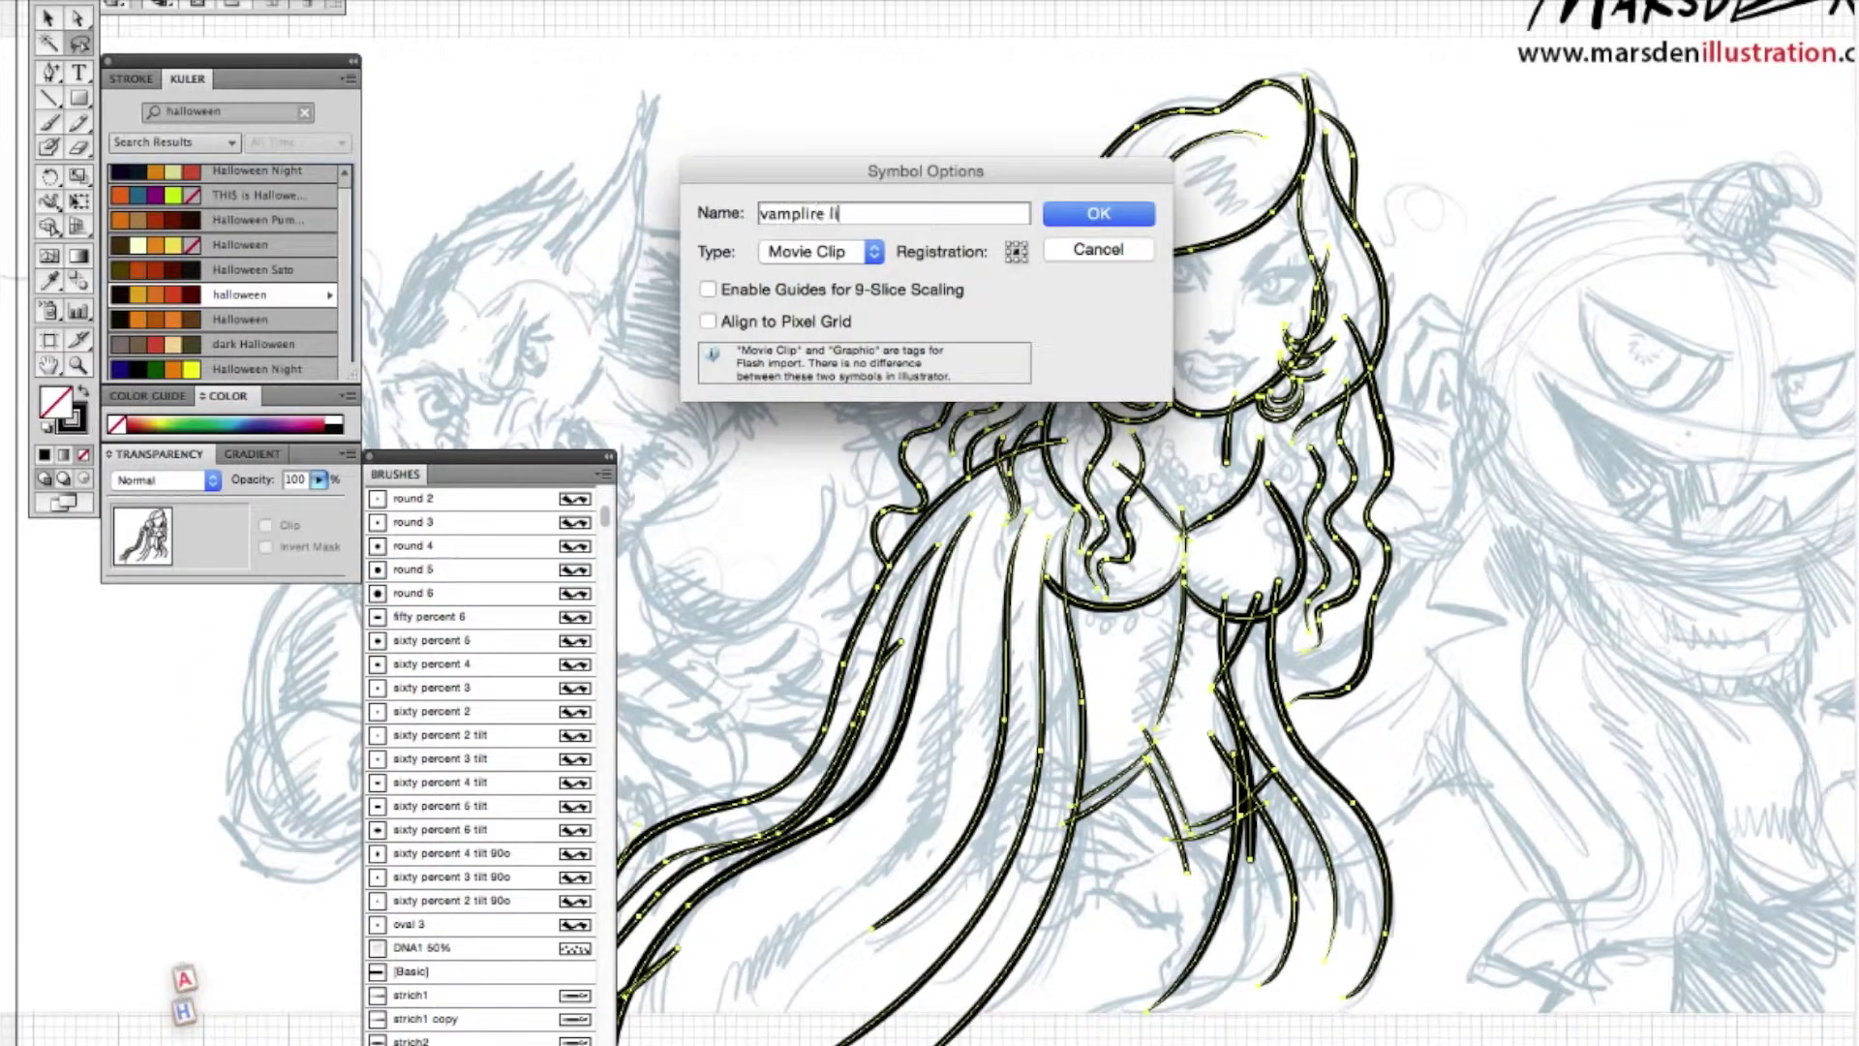
type("re line")
key("Return")
- Flatten the line art's transparency with all strokes converted to outlines, and make and expand it as a Live Paint object
key("super+f")
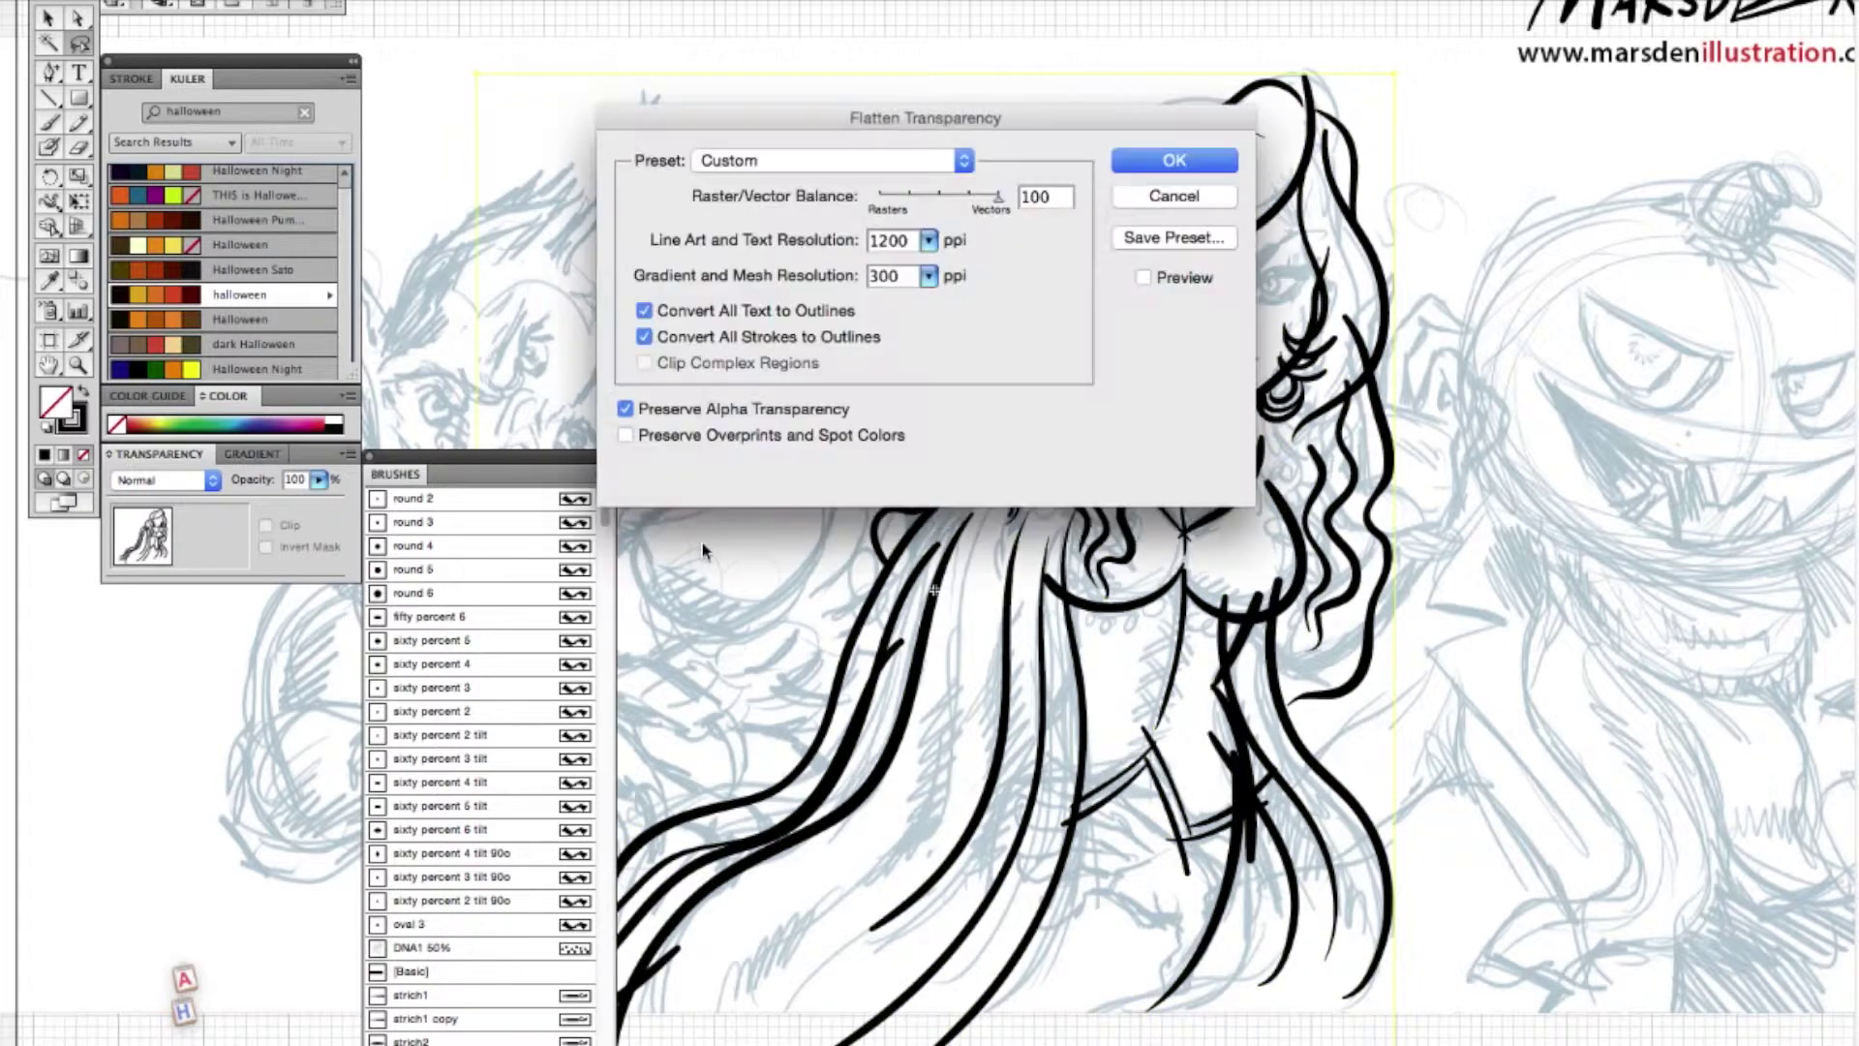
key("Return")
left_click(267, 0)
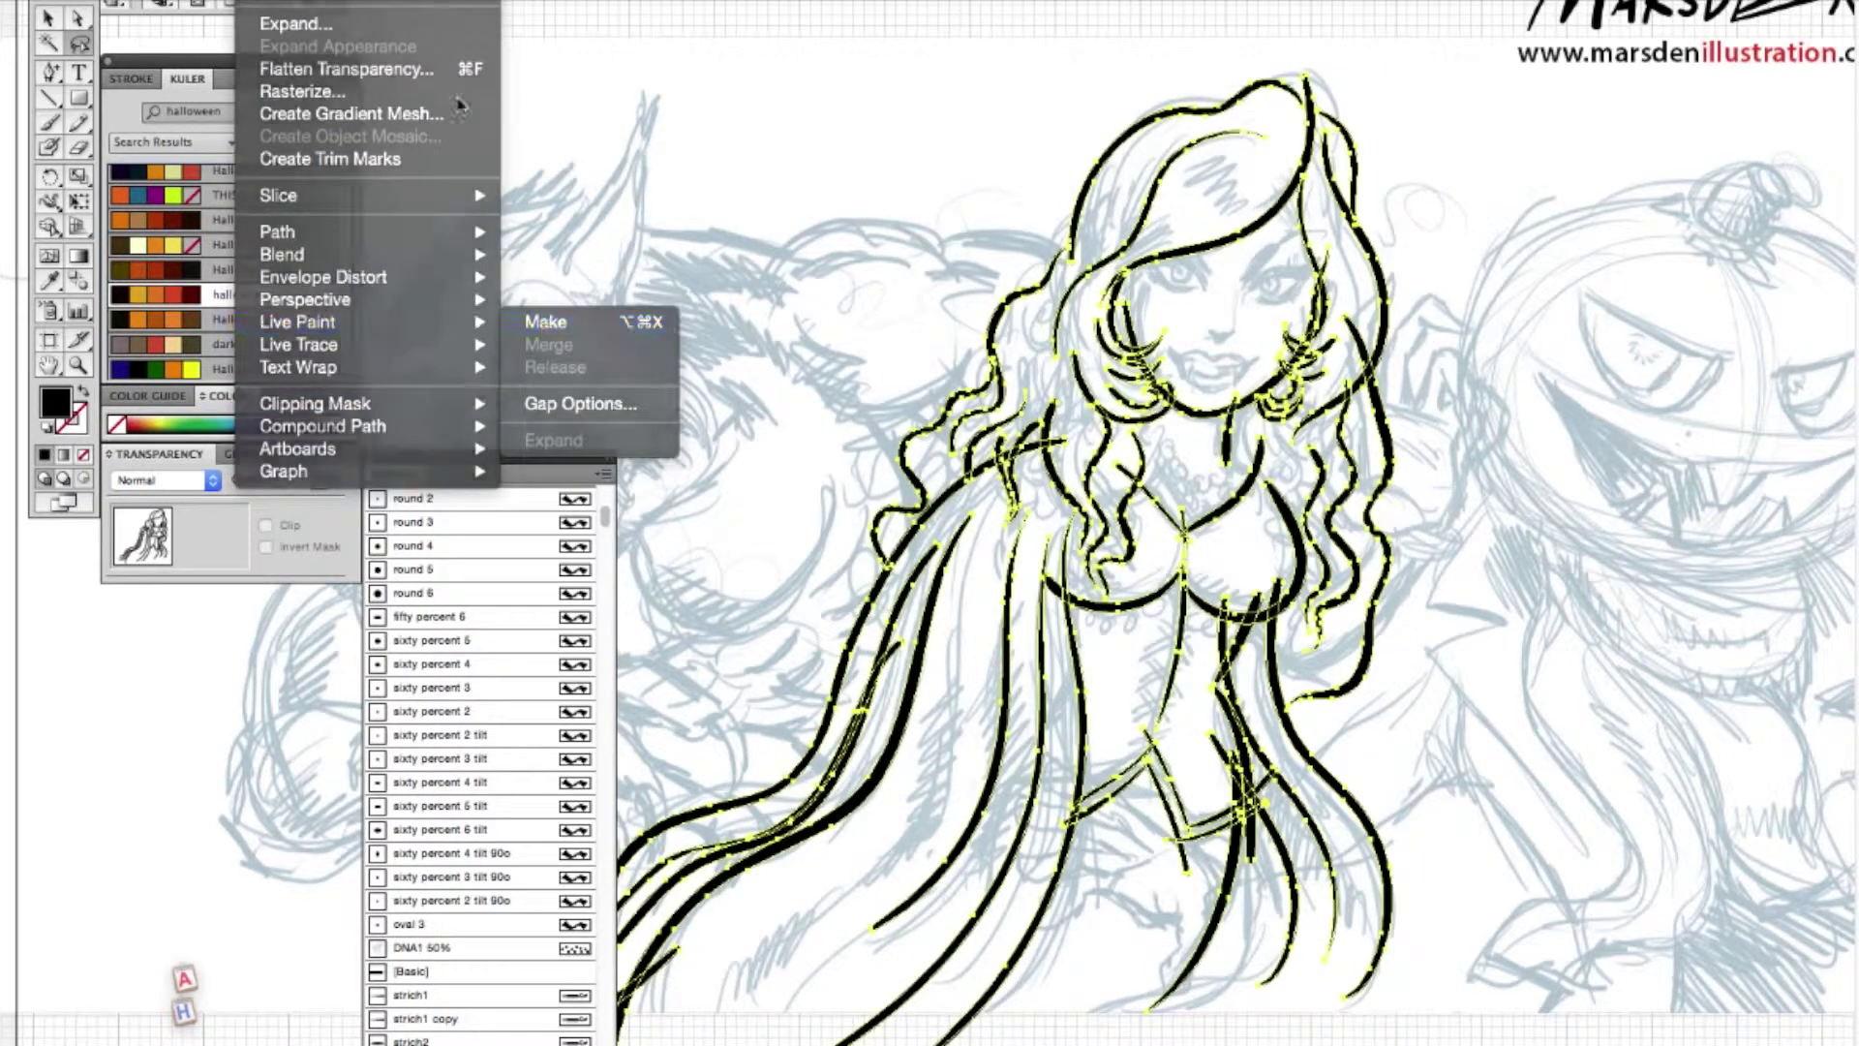
mouse_move(303, 327)
left_click(556, 441)
- Erase the tip of the fringe line that overshoots the hair outline at the parting
key("z")
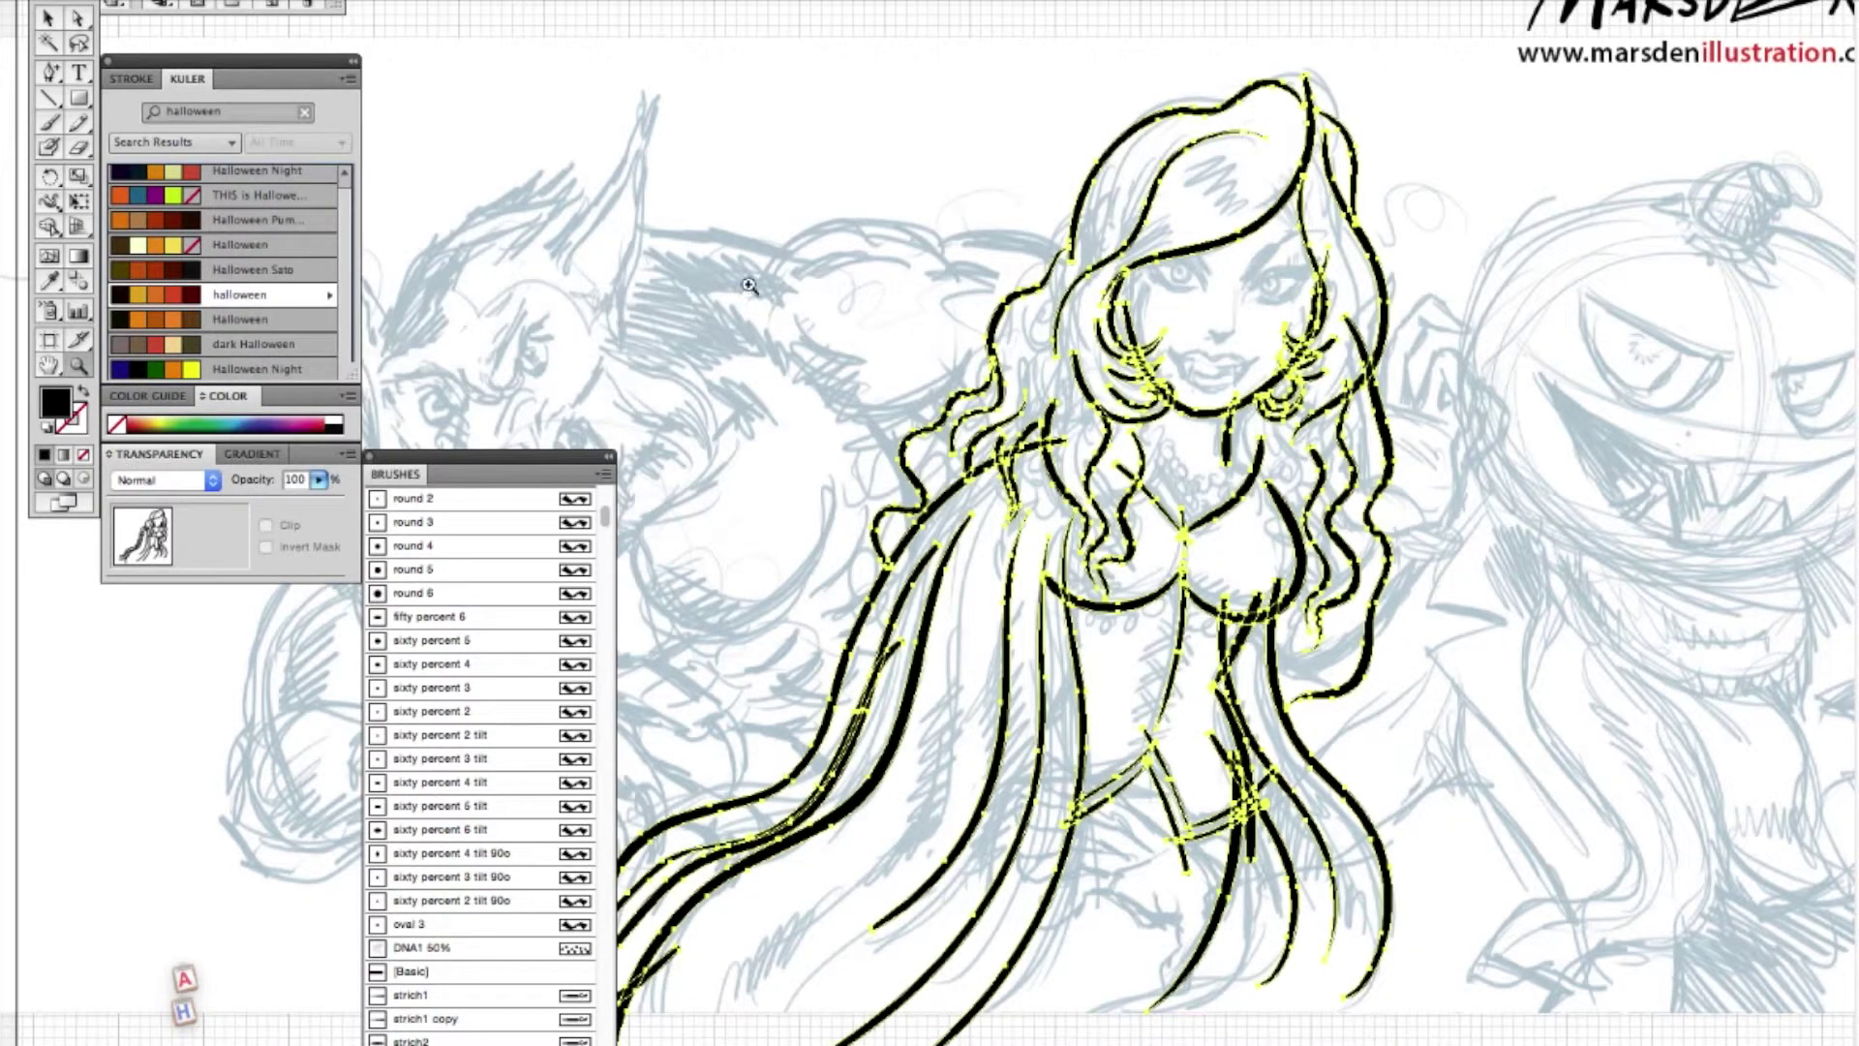
left_click_drag(839, 10, 1472, 716)
key("a")
left_click(1030, 155)
left_click(1155, 160)
left_click(79, 148)
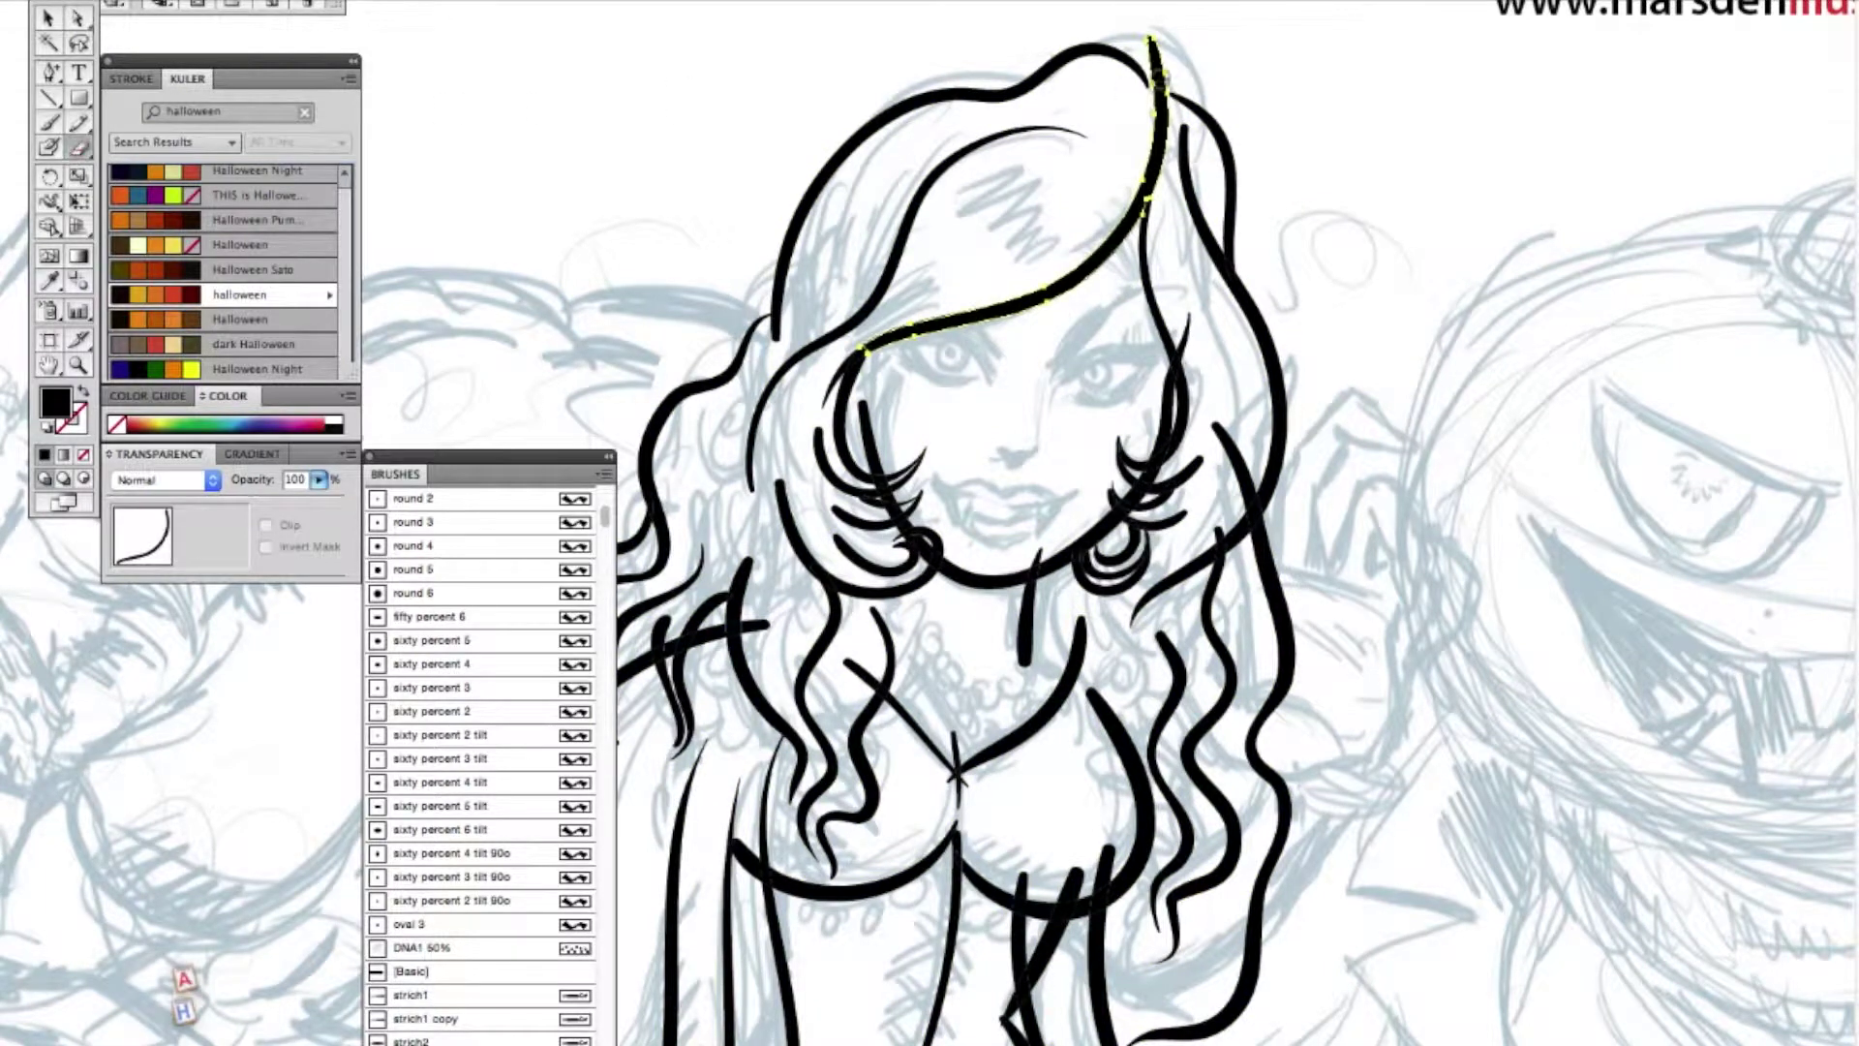
left_click_drag(1168, 82, 1149, 38)
- Remove the overlapping cape line pieces that cross the hair strands at the left shoulder
left_click(652, 318, "super")
left_click(674, 653, "super")
left_click(673, 647, "super")
key("Delete")
left_click_drag(747, 629, 773, 640)
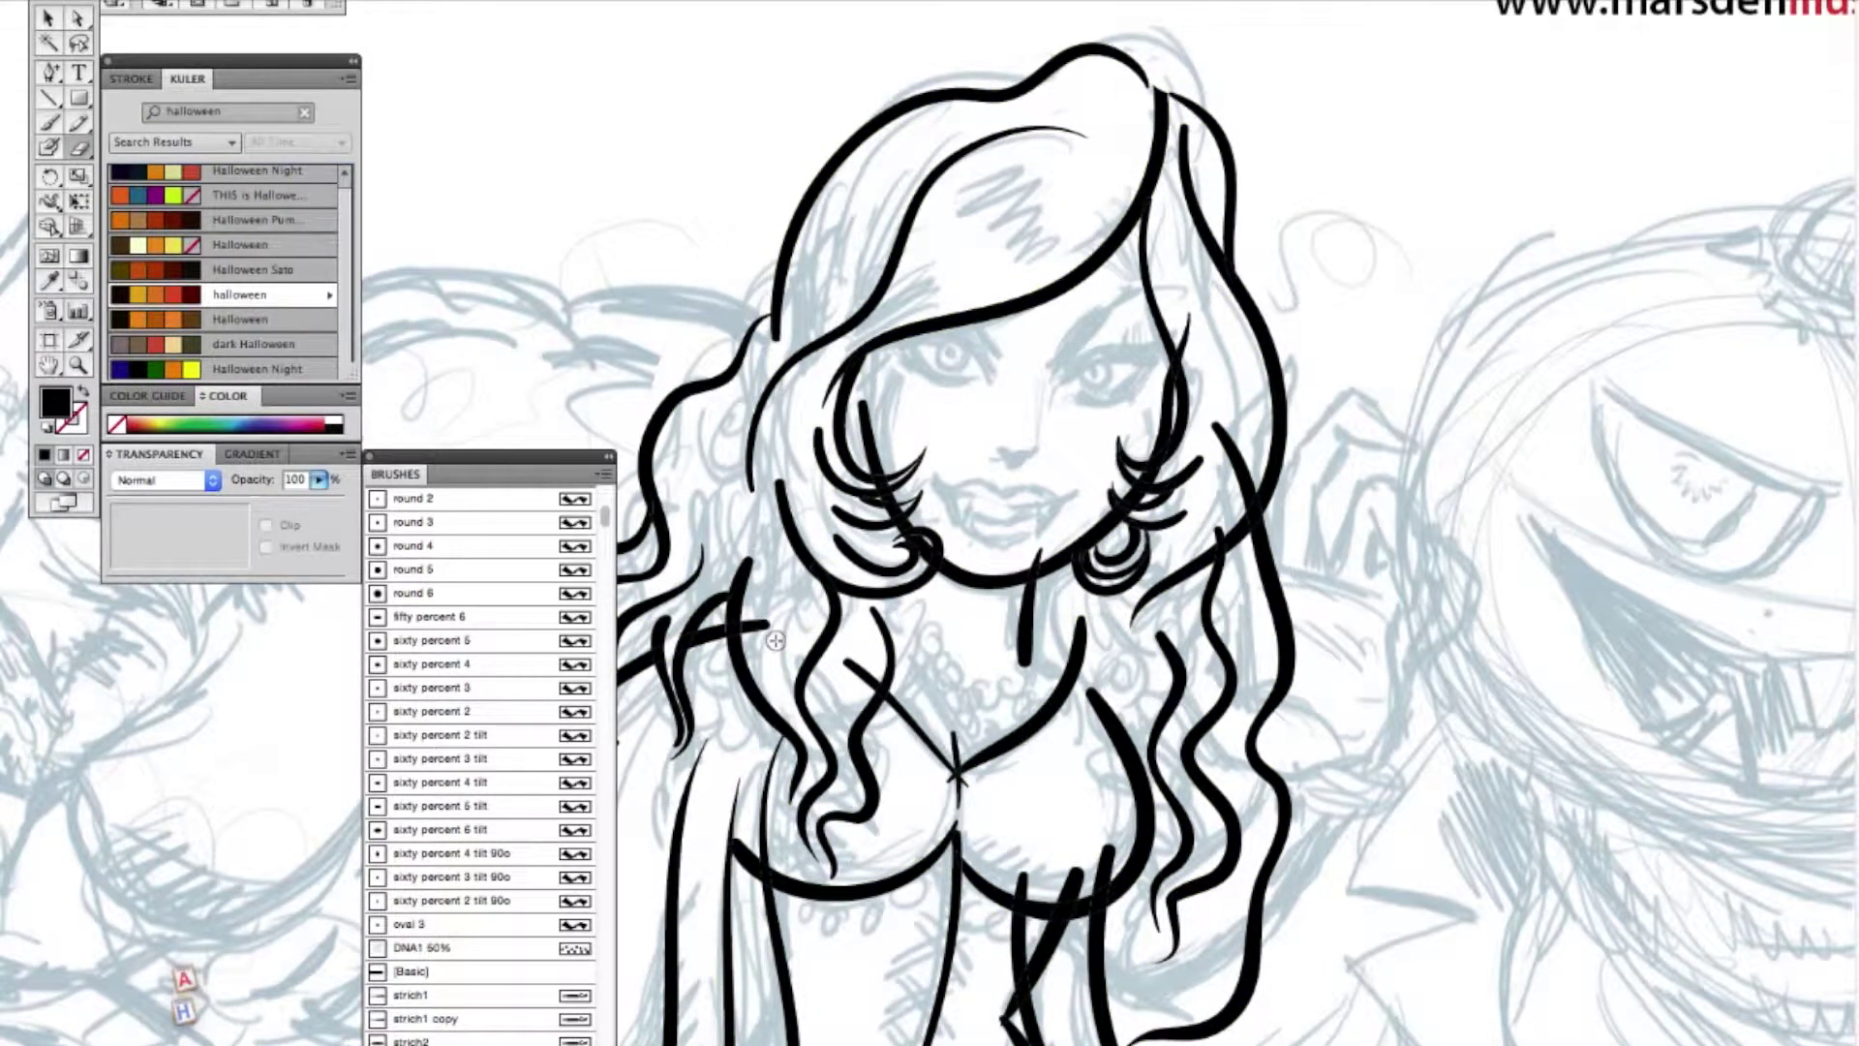
left_click(754, 629, "super")
key("Delete")
- Delete the overshooting line ends around the neckline and the stubs poking into the right bust's lower edge
left_click(865, 677, "super")
key("Delete")
left_click(952, 779, "super")
key("Delete")
left_click(1024, 883)
key("Delete")
left_click(1073, 883)
key("Delete")
left_click(1107, 868)
key("Delete")
- Delete the overshooting line pieces where the strokes cross at the right elbow and waist
left_click_drag(895, 946, 957, 486)
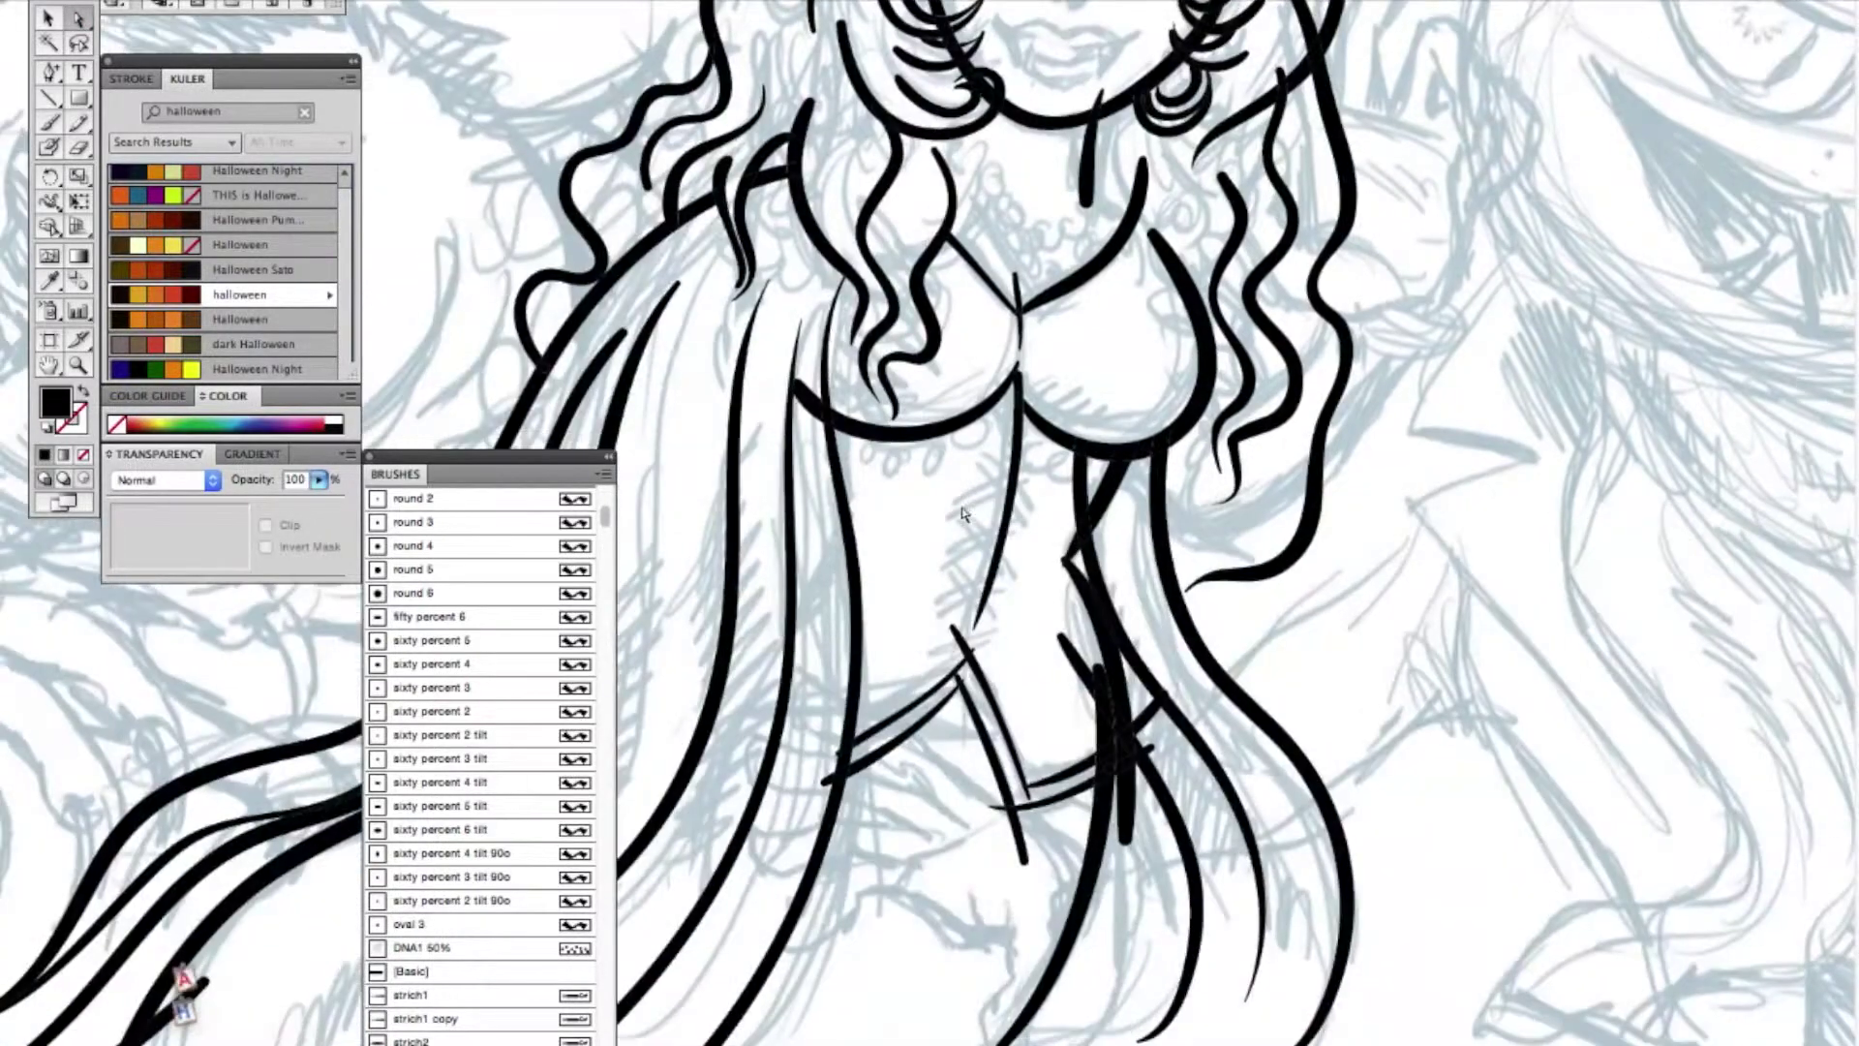
left_click(1082, 504)
key("Delete")
left_click(1075, 657)
key("Delete")
left_click(1099, 682)
key("Delete")
left_click(1100, 746)
key("Delete")
- Delete the overshooting stroke ends at the corset hem's front point and its left end
mouse_move(954, 628)
left_mouse_down()
mouse_move(980, 673)
mouse_move(959, 699)
left_mouse_up()
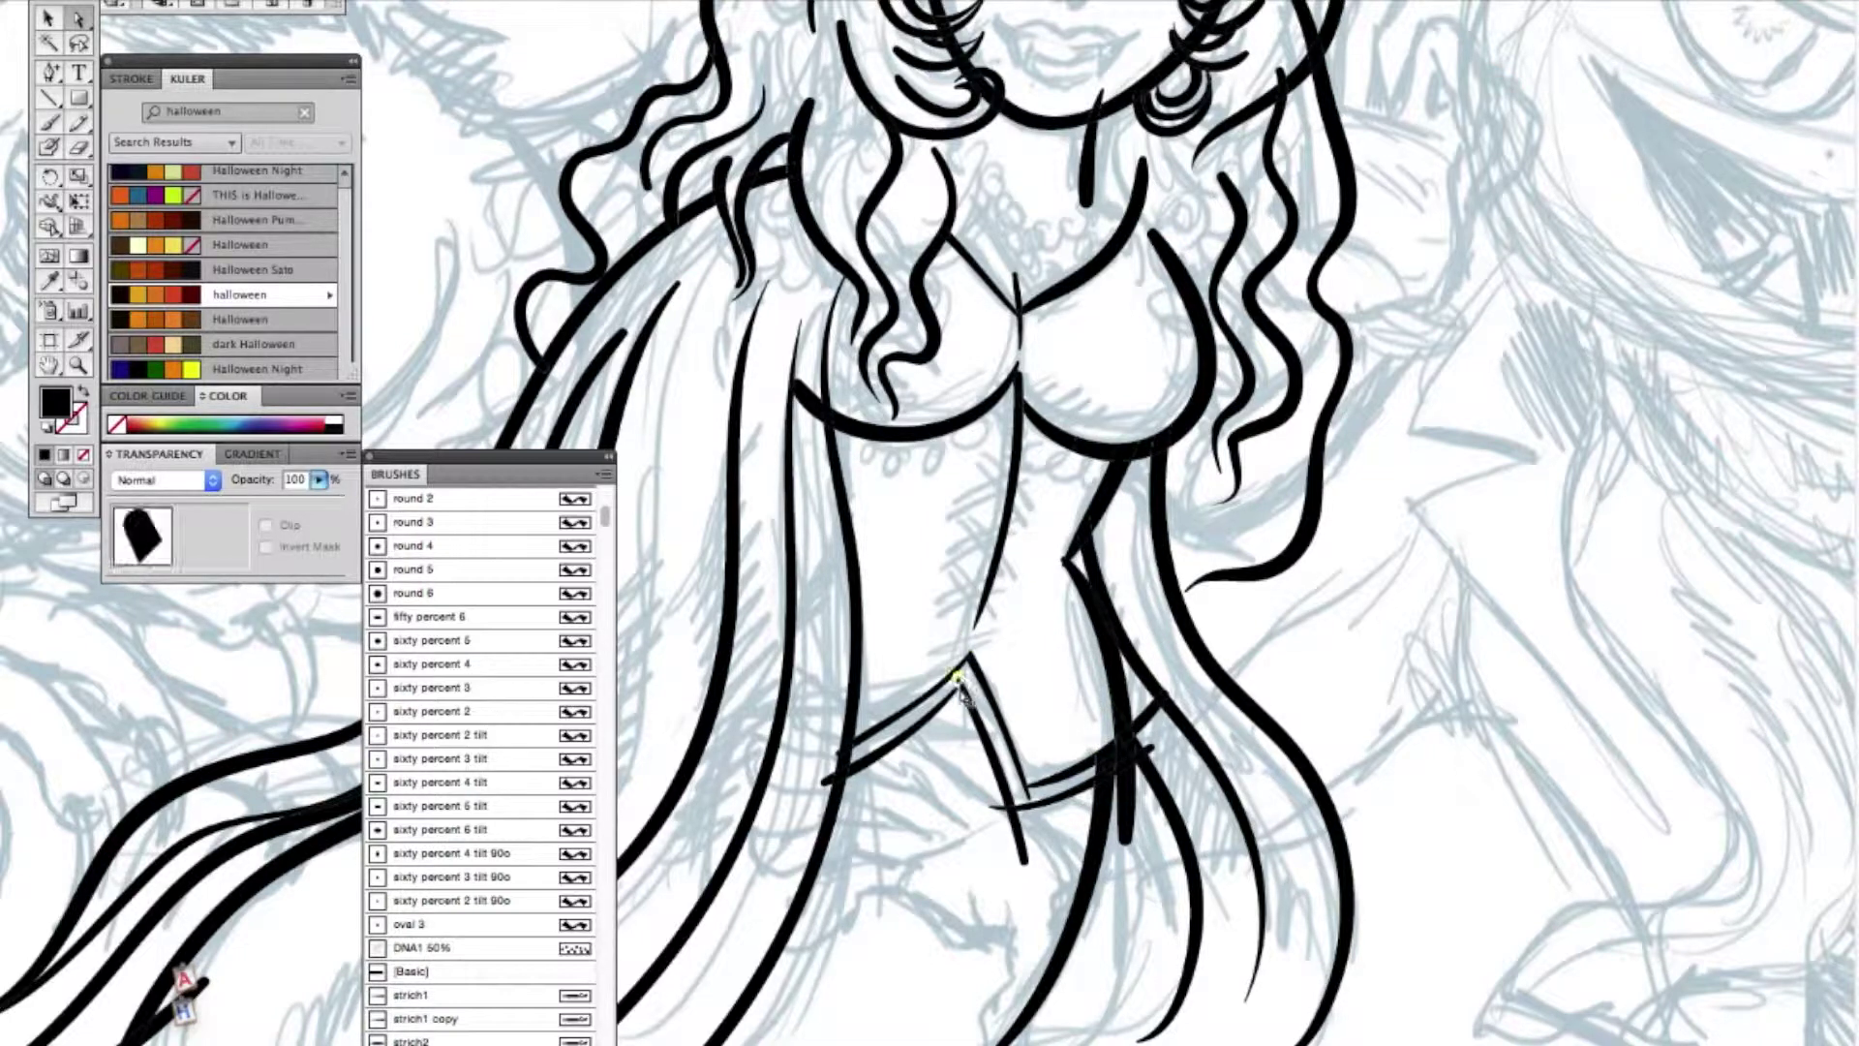
left_click(1021, 847)
key("Delete")
left_click(1001, 805)
key("Delete")
left_click(830, 778)
key("Delete")
left_click(841, 753)
key("Delete")
- Delete the overshooting hem, cape and contour line ends where they cross at the right hip
left_click(1107, 768)
key("Delete")
left_click(1112, 782)
key("Delete")
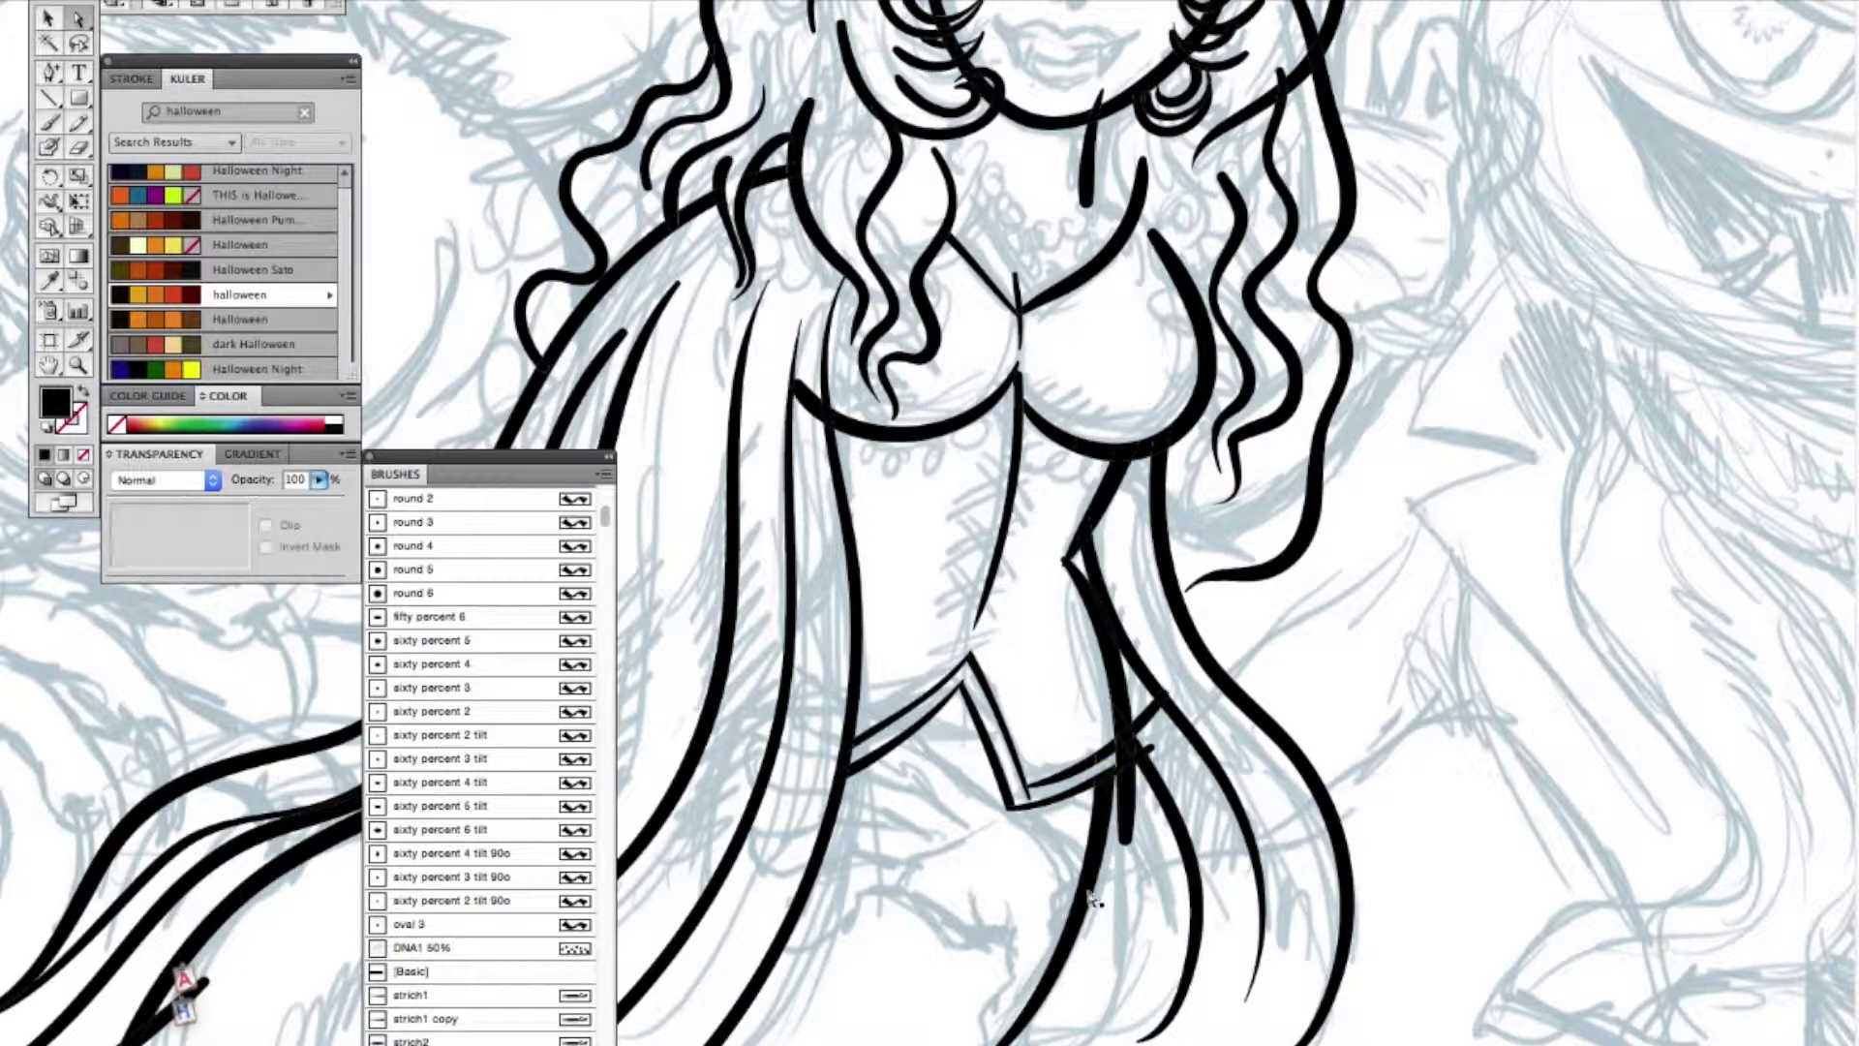
key("Delete")
left_click(1134, 762)
key("Delete")
left_click(1147, 749)
key("Delete")
left_click(1152, 712)
key("Delete")
left_click_drag(870, 920, 879, 917)
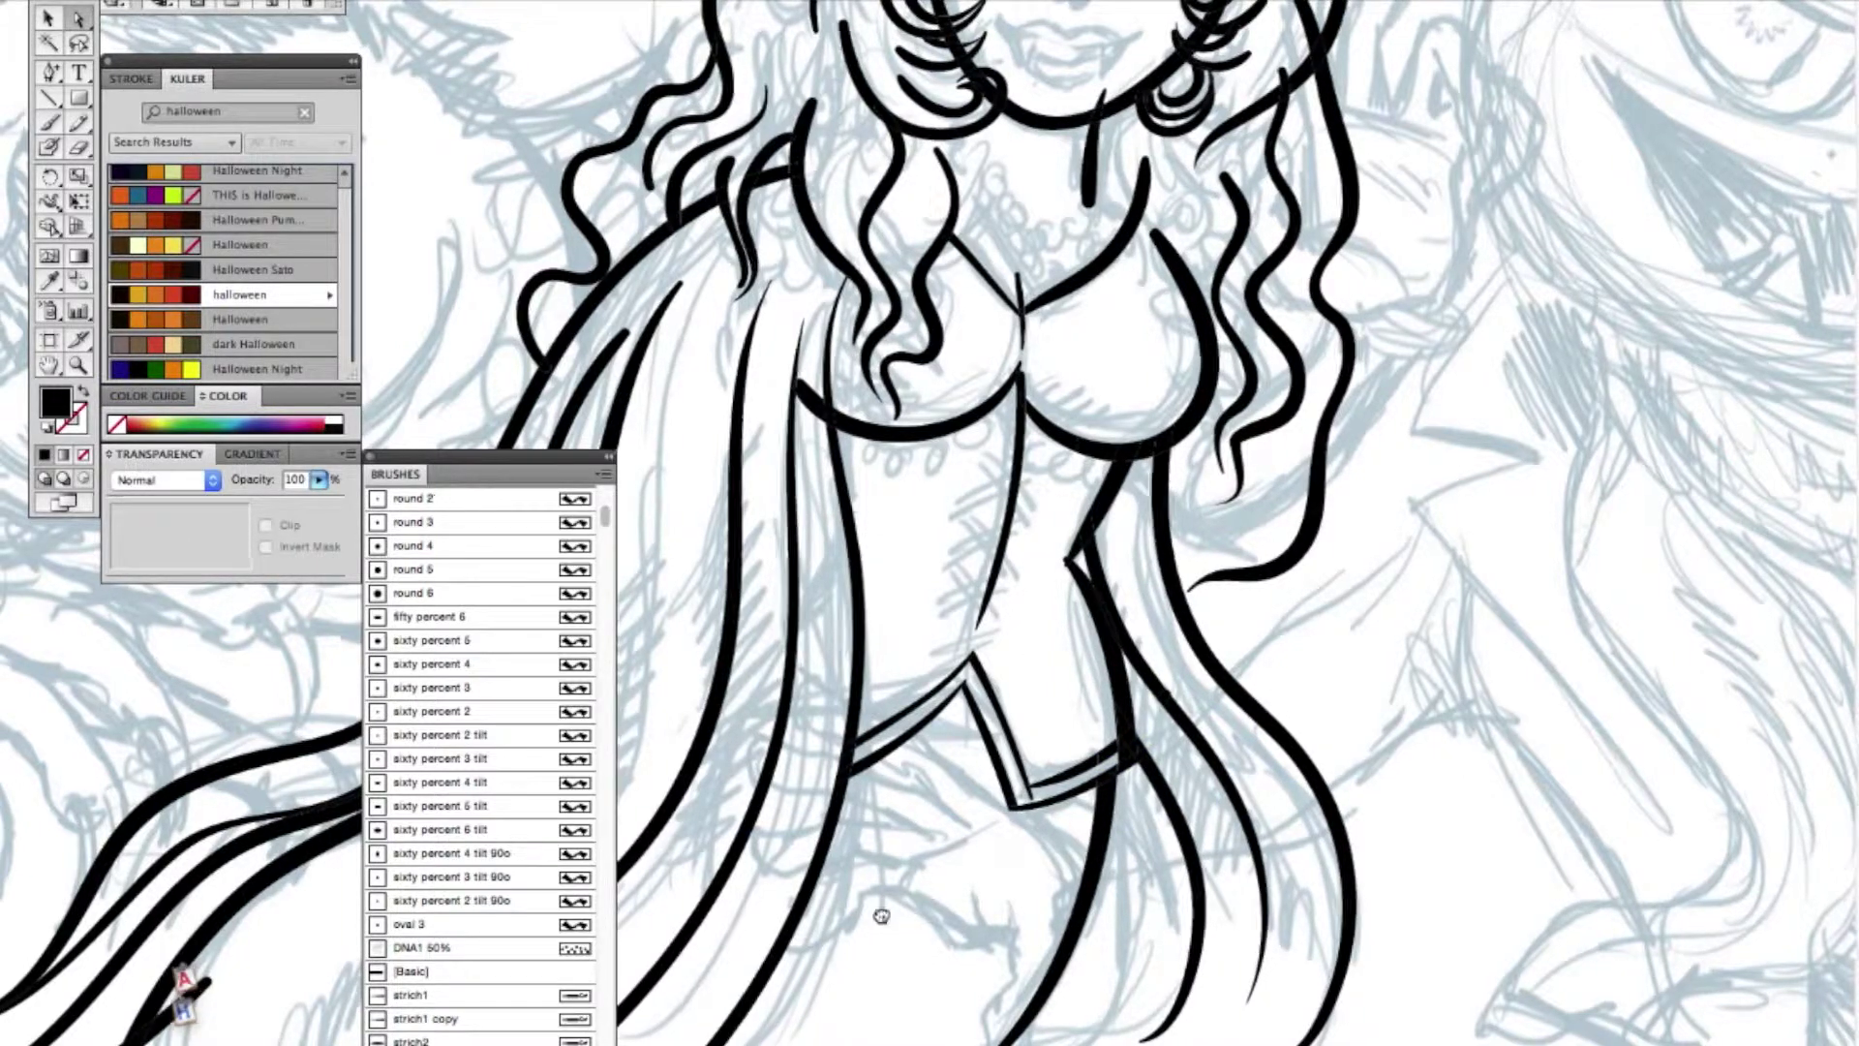
left_click(1037, 792)
- Trim the overlapping strokes where the right-hand curls cross the face outline
scroll(789, 924, "up", 5)
scroll(901, 649, "left", 2)
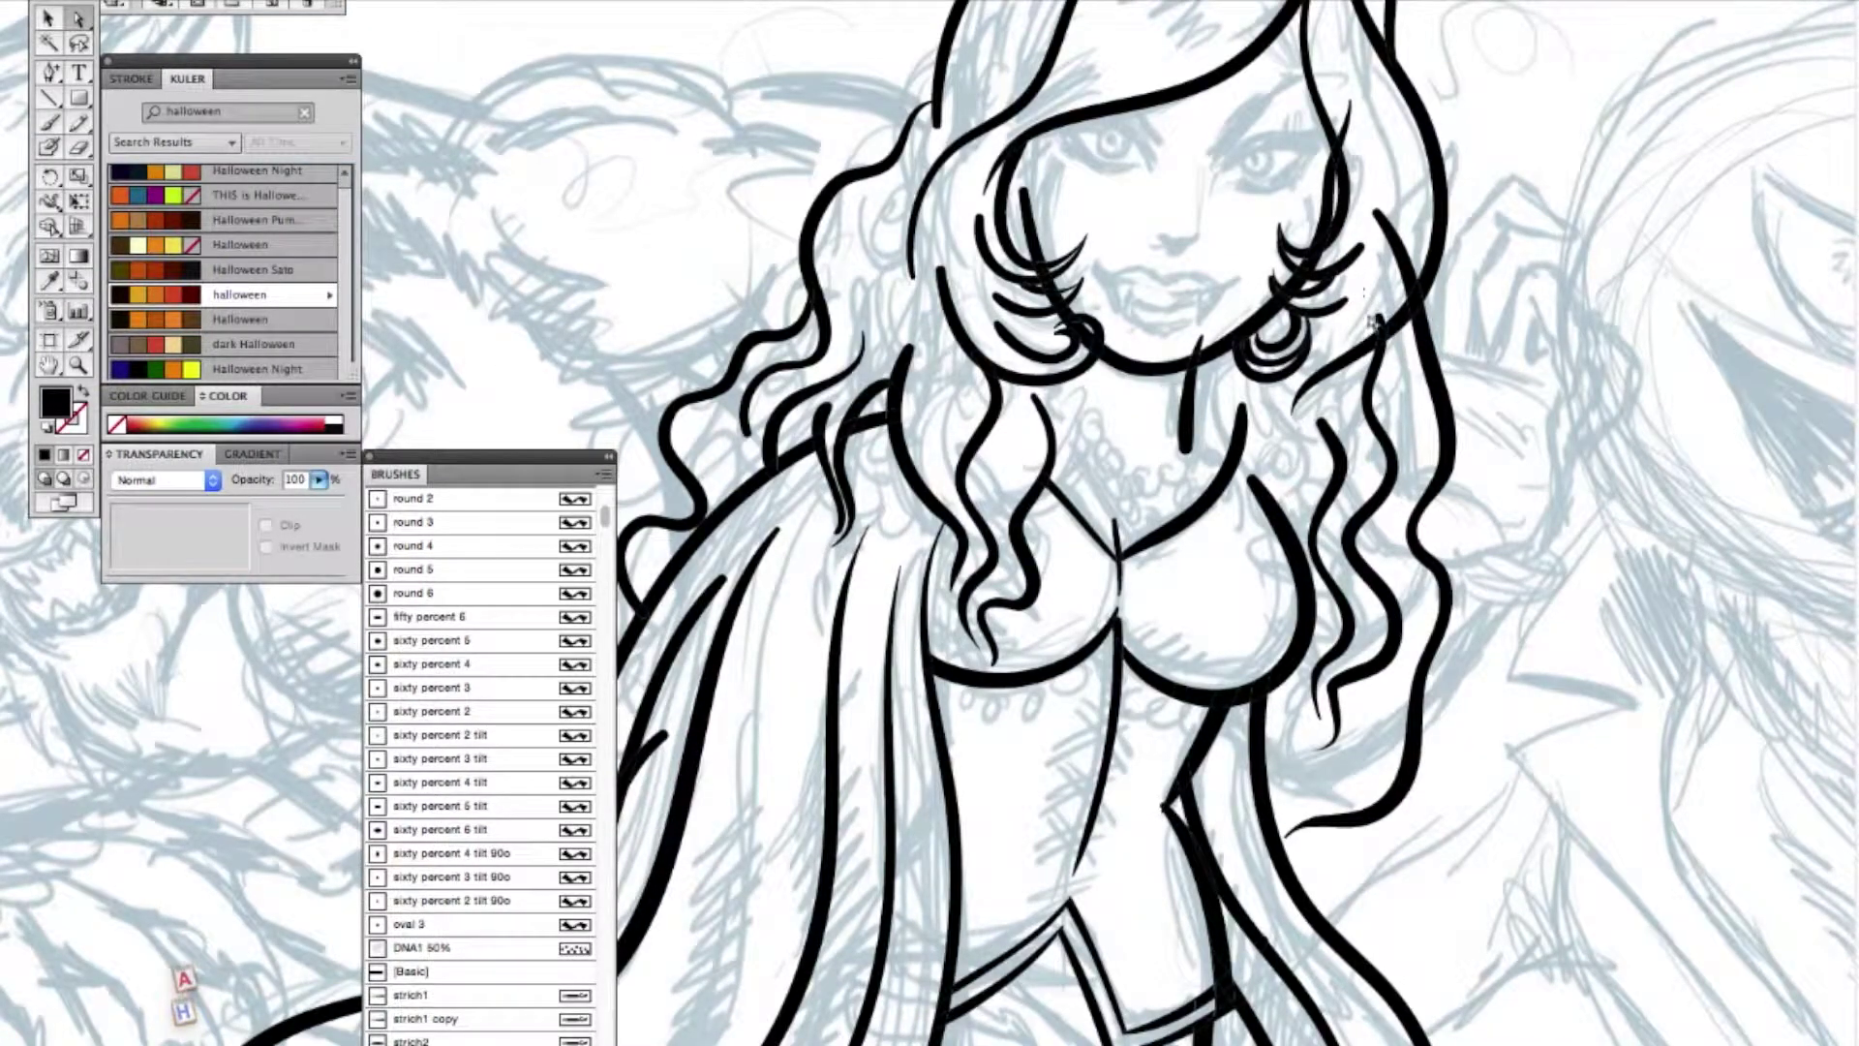
scroll(1394, 223, "up", 5)
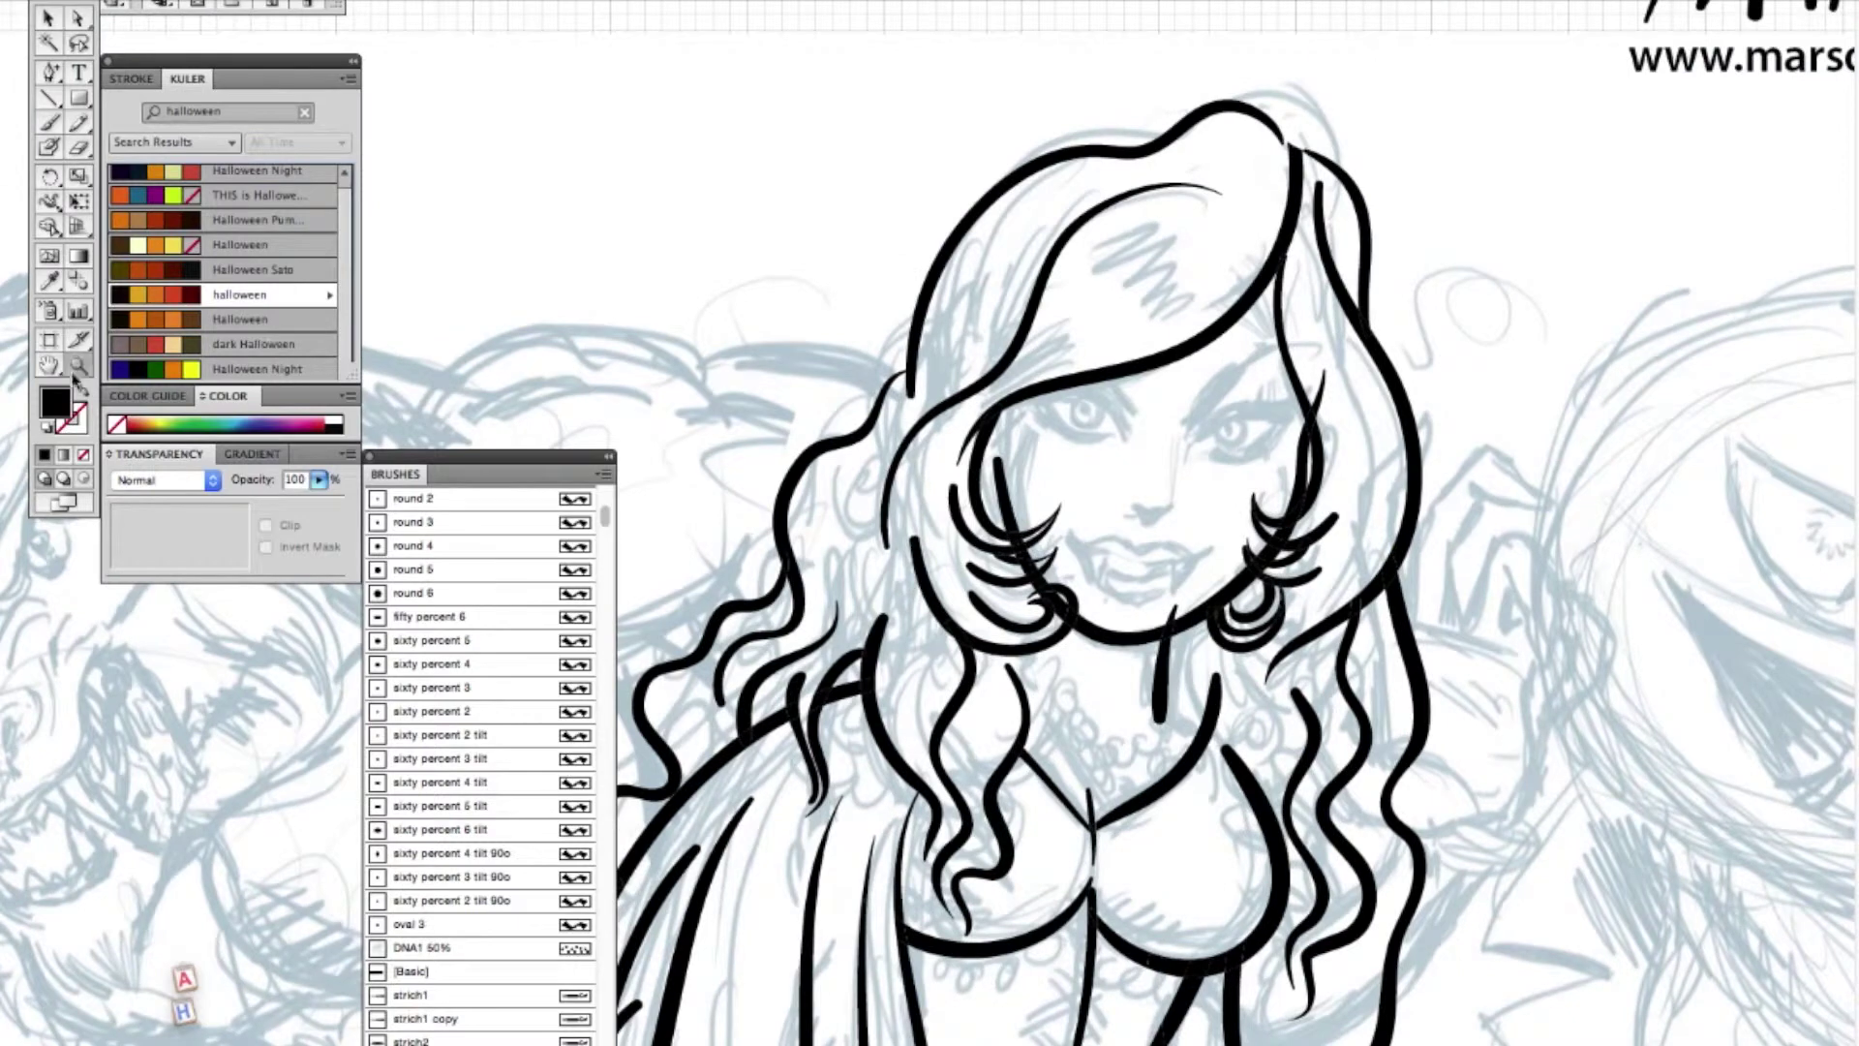
left_click(1198, 585)
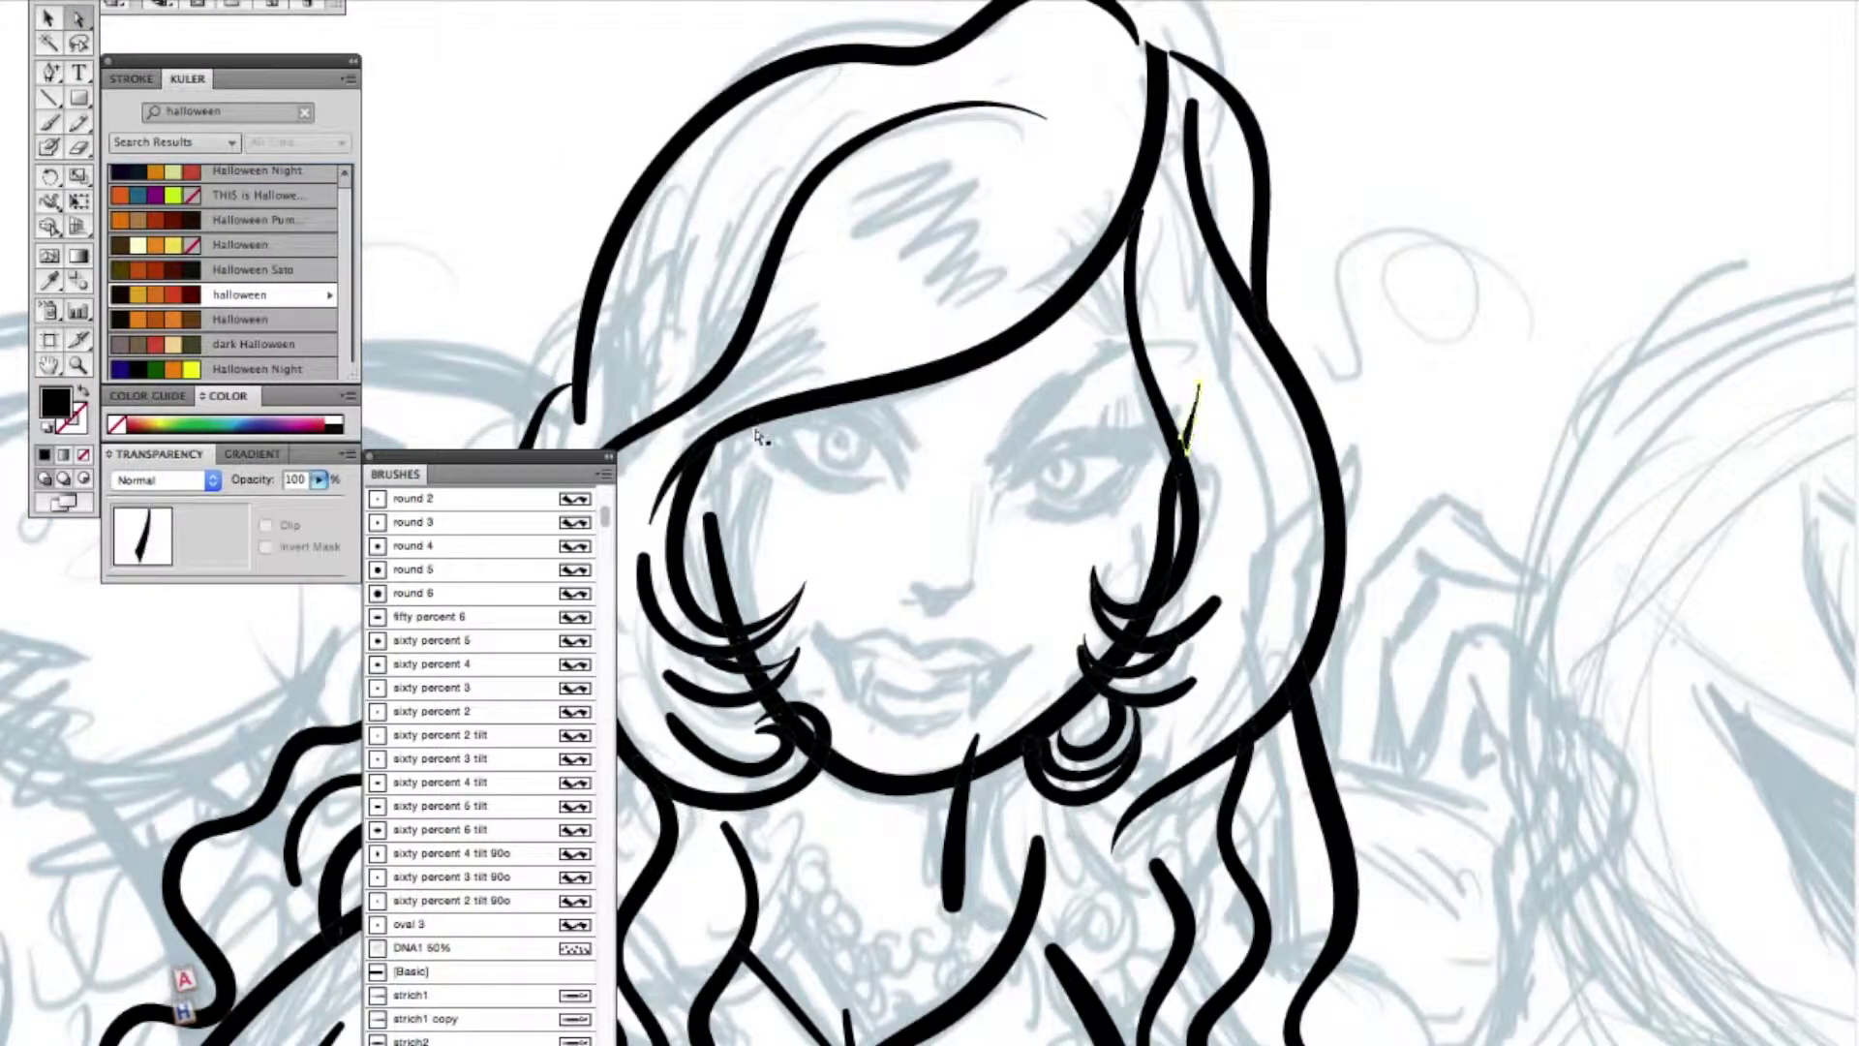
left_click(1116, 680)
left_click(1090, 656)
left_click(80, 148)
left_click(1084, 632)
left_click(80, 19)
- Trim the face outline overlapping the left-hand curls and the neck line's end crossing the jaw
left_click(513, 161)
left_click(743, 646)
left_click(761, 686)
left_click(806, 757)
left_click_drag(834, 937, 916, 895)
left_click(1056, 699)
left_click_drag(1056, 699, 1052, 726)
left_click_drag(1014, 815, 1319, 663)
- Delete the stray line ends crossing the long folds along the cape's left side
mouse_move(804, 896)
left_mouse_down()
mouse_move(939, 605)
mouse_move(972, 440)
left_mouse_up()
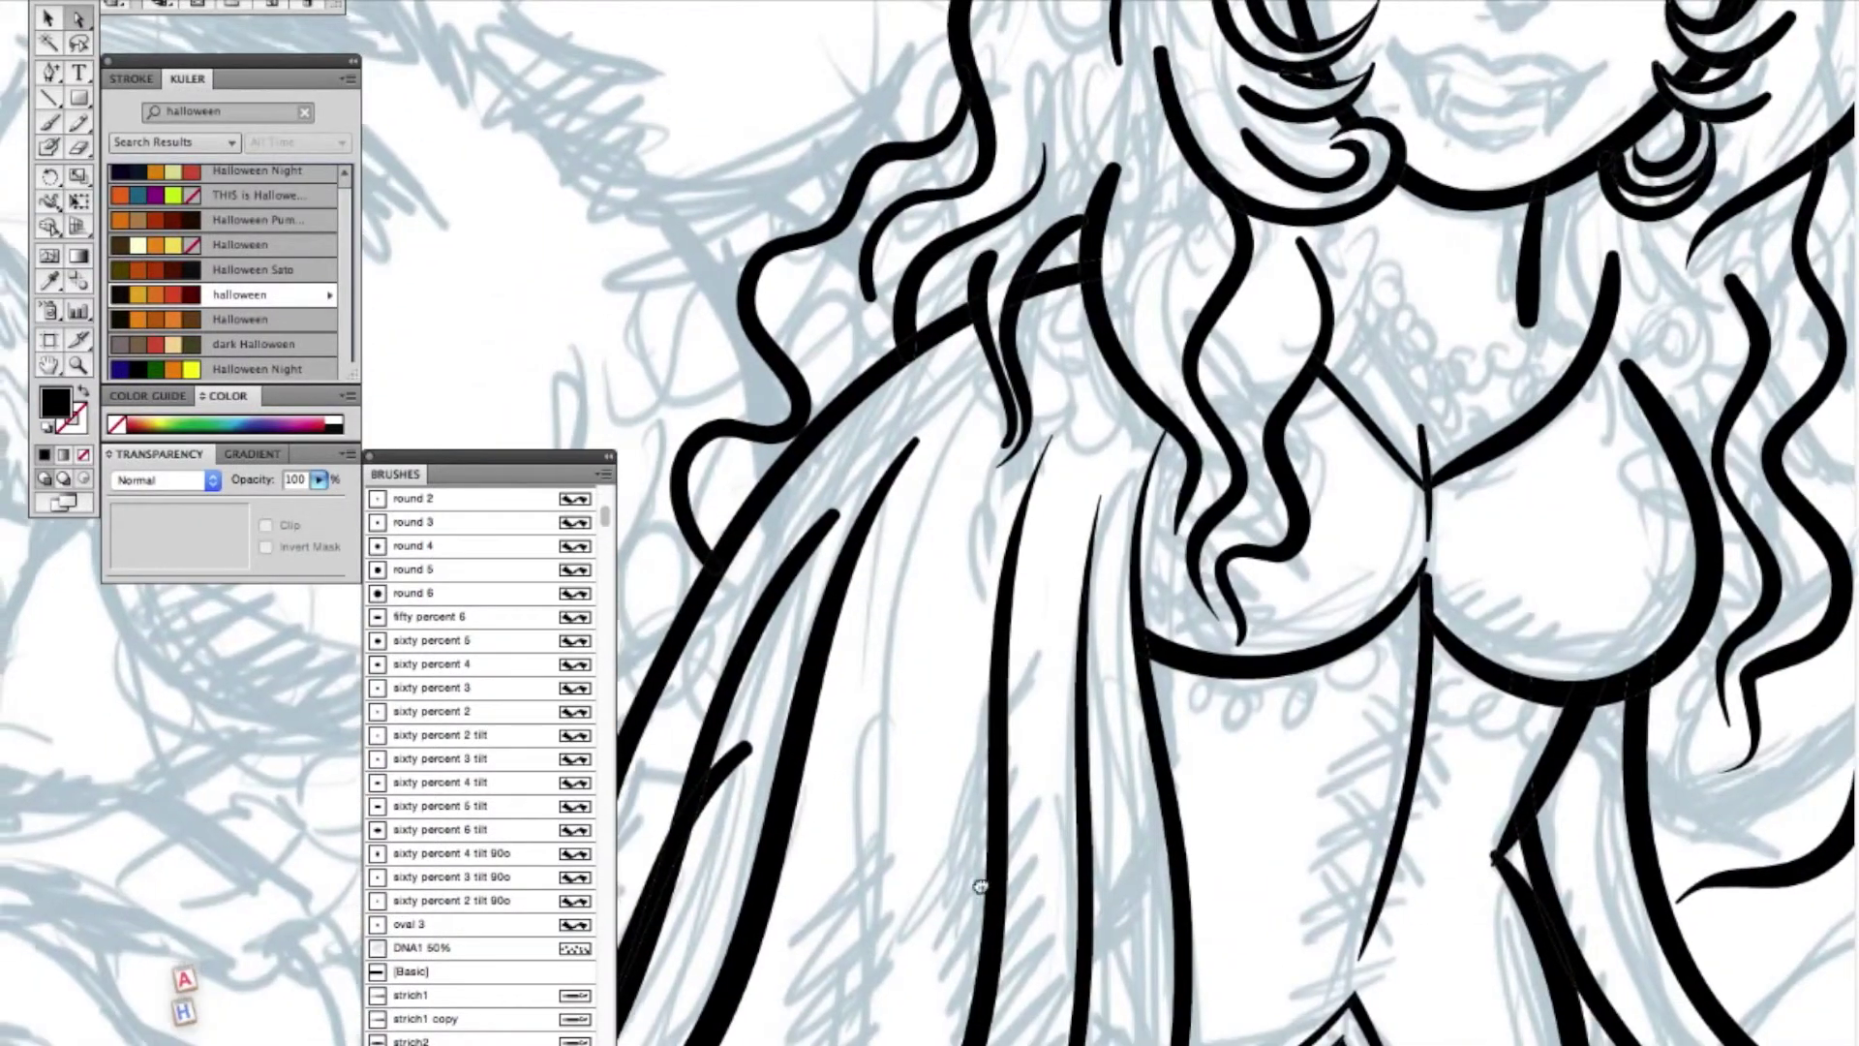
left_click_drag(943, 905, 1104, 868)
double_click(81, 372)
left_click(78, 18)
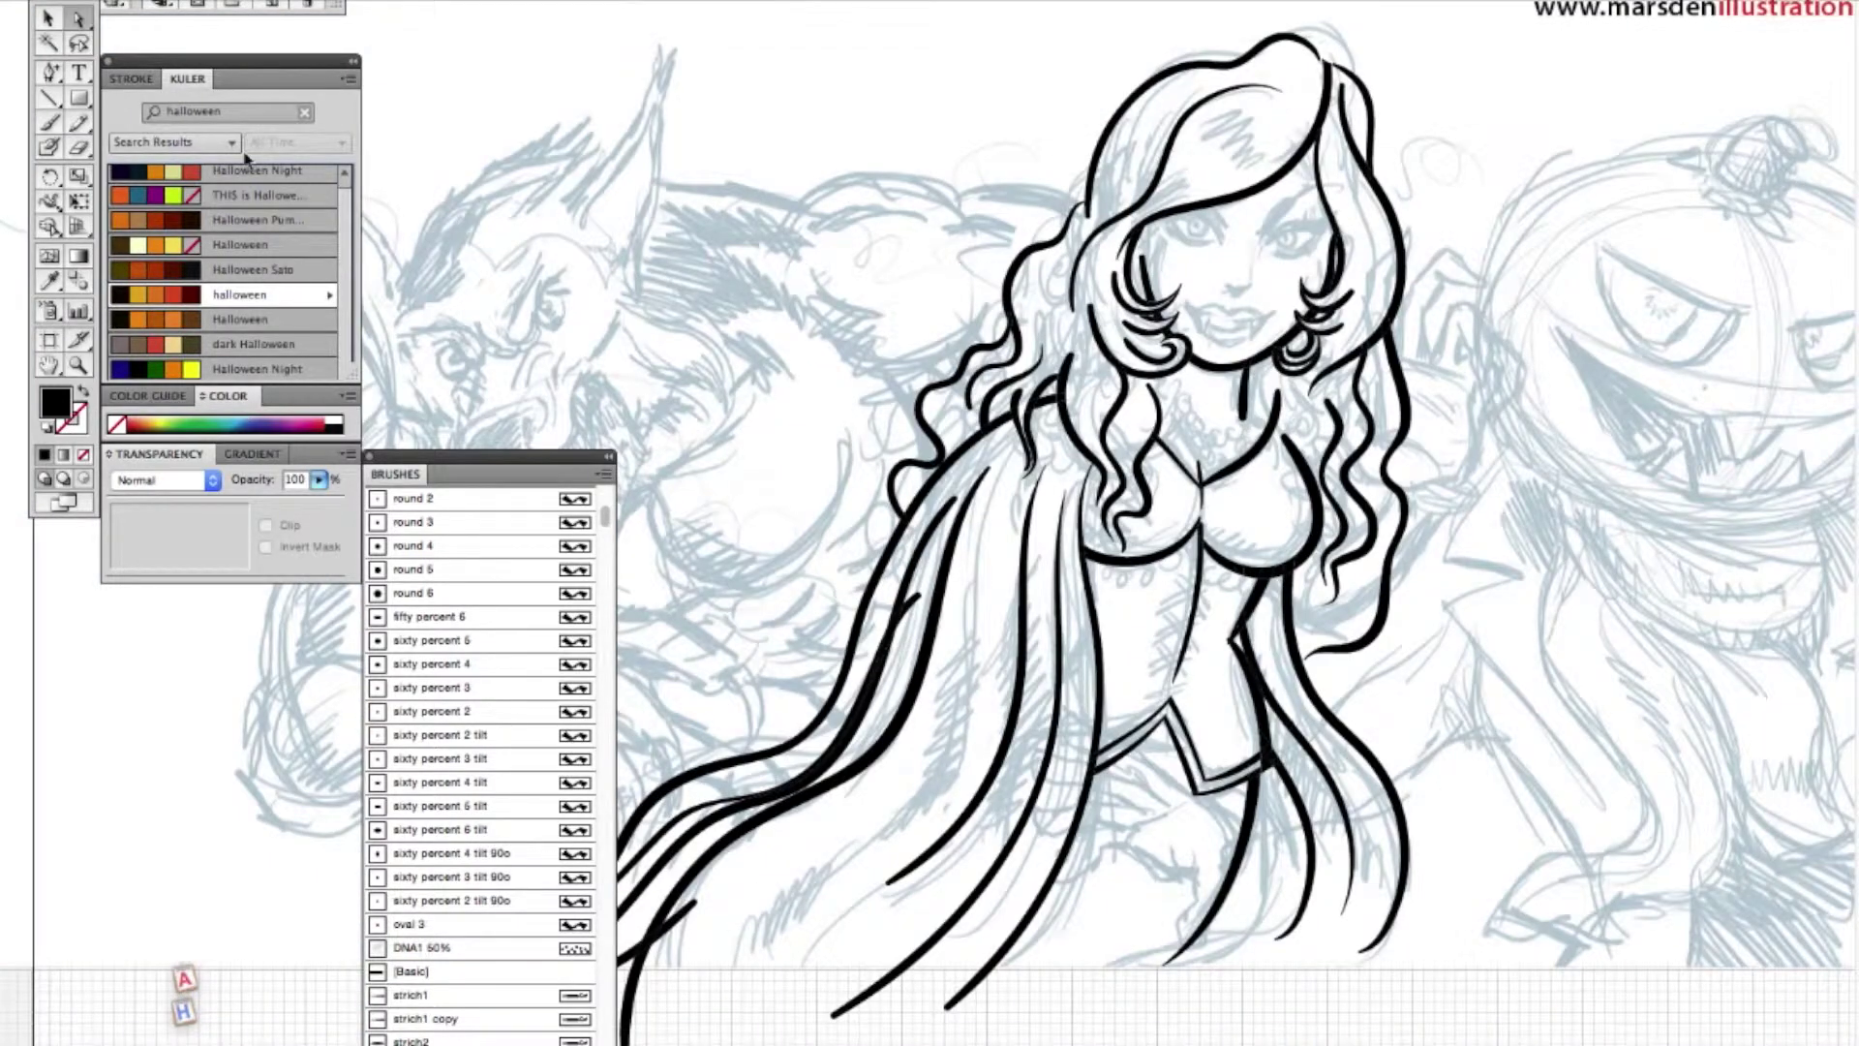
left_click(674, 918)
key("Delete")
left_click(908, 606)
key("ctrl+shift+a")
- Delete the stray line tips at the trailing lower-left end of the cape
left_click_drag(826, 959, 1118, 826)
left_click(803, 848)
key("Delete")
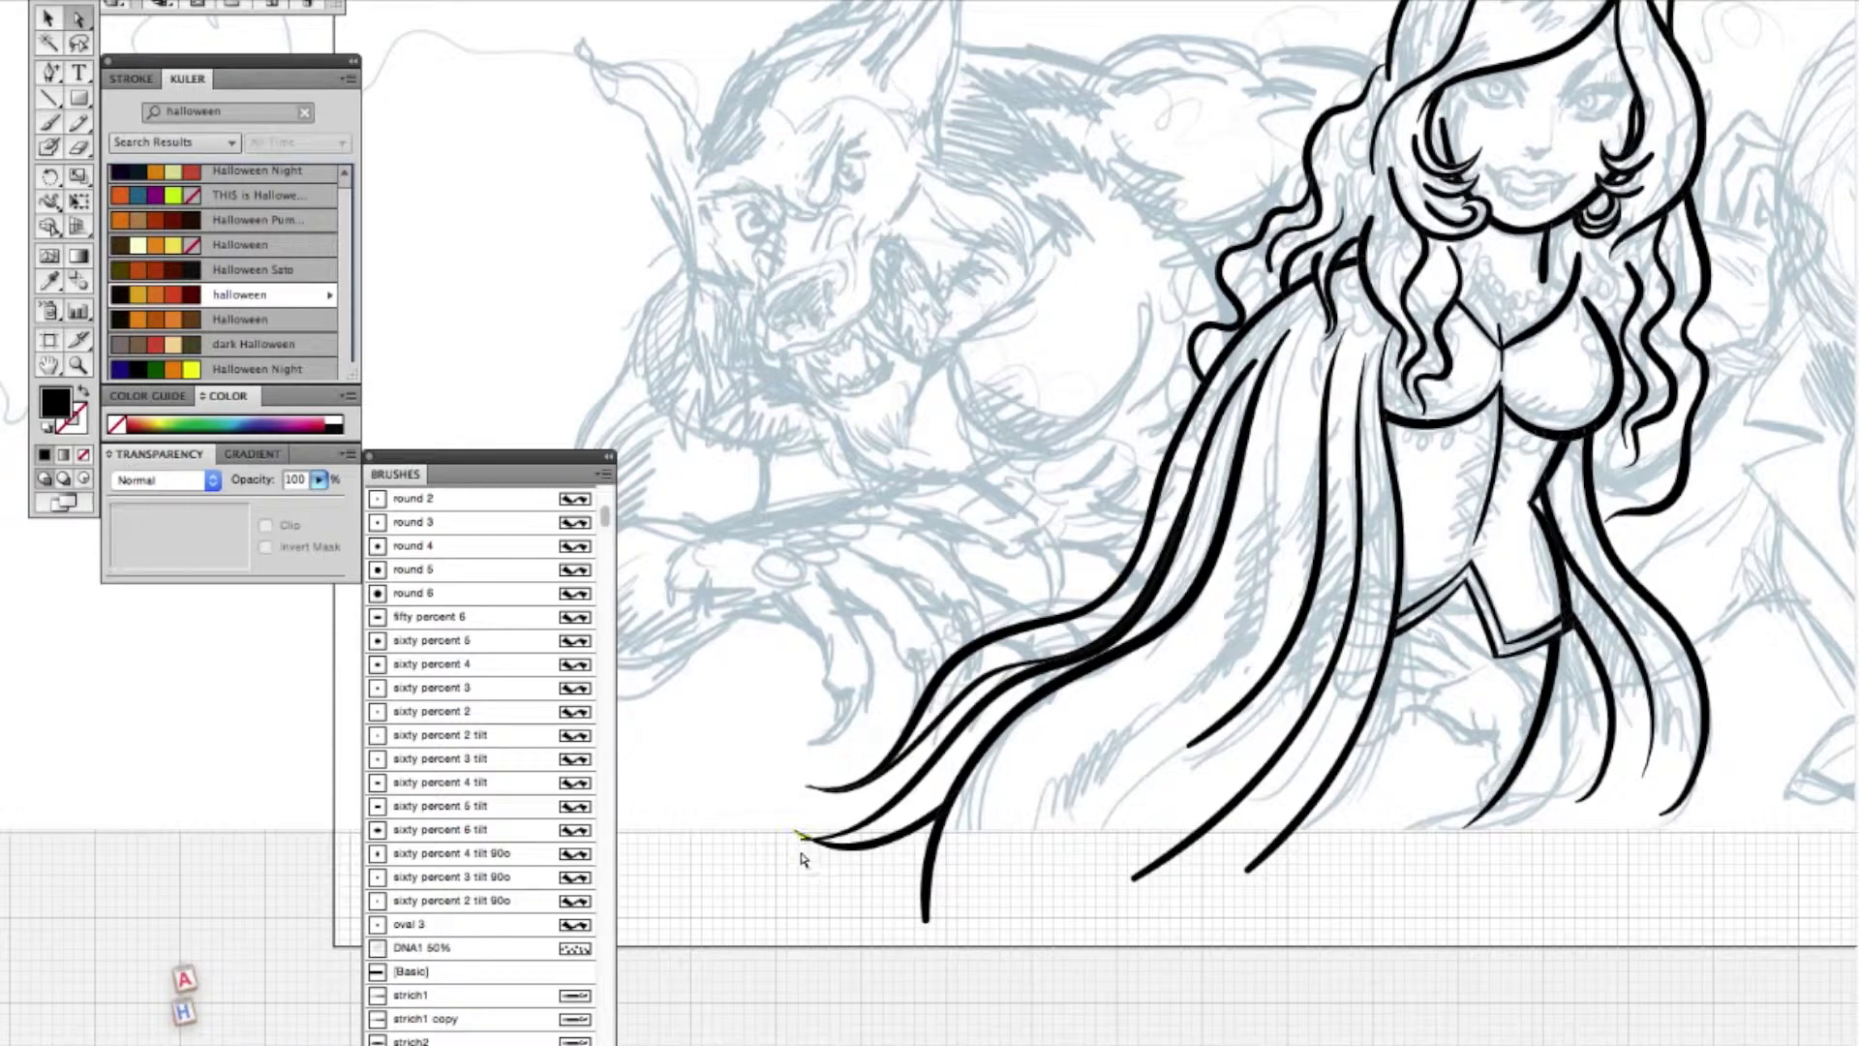
left_click(803, 841)
key("Delete")
- Ink the eyelids and lash lines of both eyes with the round 3 brush
left_click_drag(962, 304, 794, 523)
left_click(77, 365)
left_click_drag(917, 69, 1559, 876)
key("b")
left_click(414, 569)
left_click(415, 523)
mouse_move(713, 137)
left_mouse_down()
mouse_move(969, 441)
mouse_move(1482, 975)
left_mouse_up()
key("super+z")
key("z")
left_click_drag(722, 174, 821, 319)
left_click(83, 454)
left_click(50, 125)
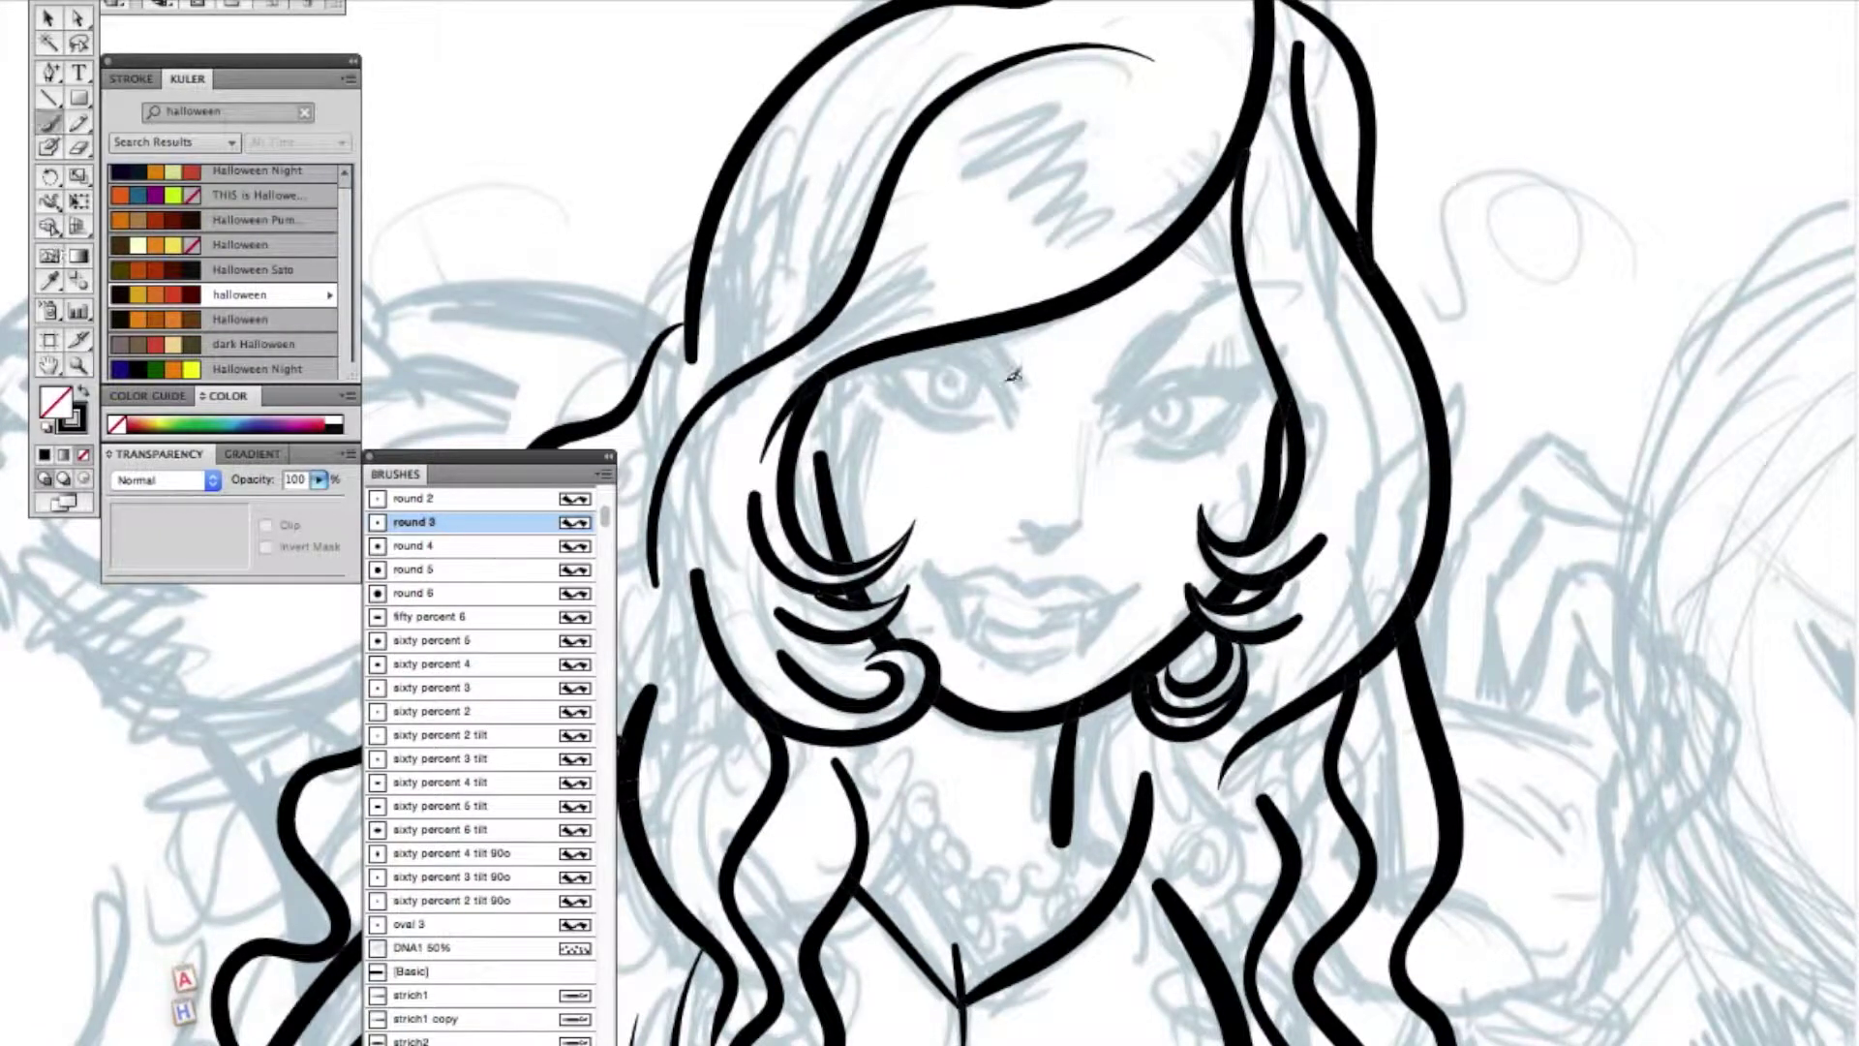
mouse_move(1011, 424)
left_mouse_down()
mouse_move(993, 387)
mouse_move(847, 355)
left_mouse_up()
key("ctrl+z")
mouse_move(1011, 422)
left_mouse_down()
mouse_move(973, 366)
mouse_move(910, 351)
left_mouse_up()
mouse_move(988, 418)
left_mouse_down()
mouse_move(900, 399)
mouse_move(870, 360)
left_mouse_up()
mouse_move(1109, 427)
left_mouse_down()
mouse_move(1191, 381)
mouse_move(1264, 373)
mouse_move(1145, 439)
mouse_move(1230, 426)
mouse_move(1261, 374)
mouse_move(1131, 405)
mouse_move(1172, 362)
mouse_move(1249, 366)
left_mouse_up()
left_click_drag(957, 337, 1003, 405)
- Ink both arched eyebrows with the round 5 brush
left_click(399, 572)
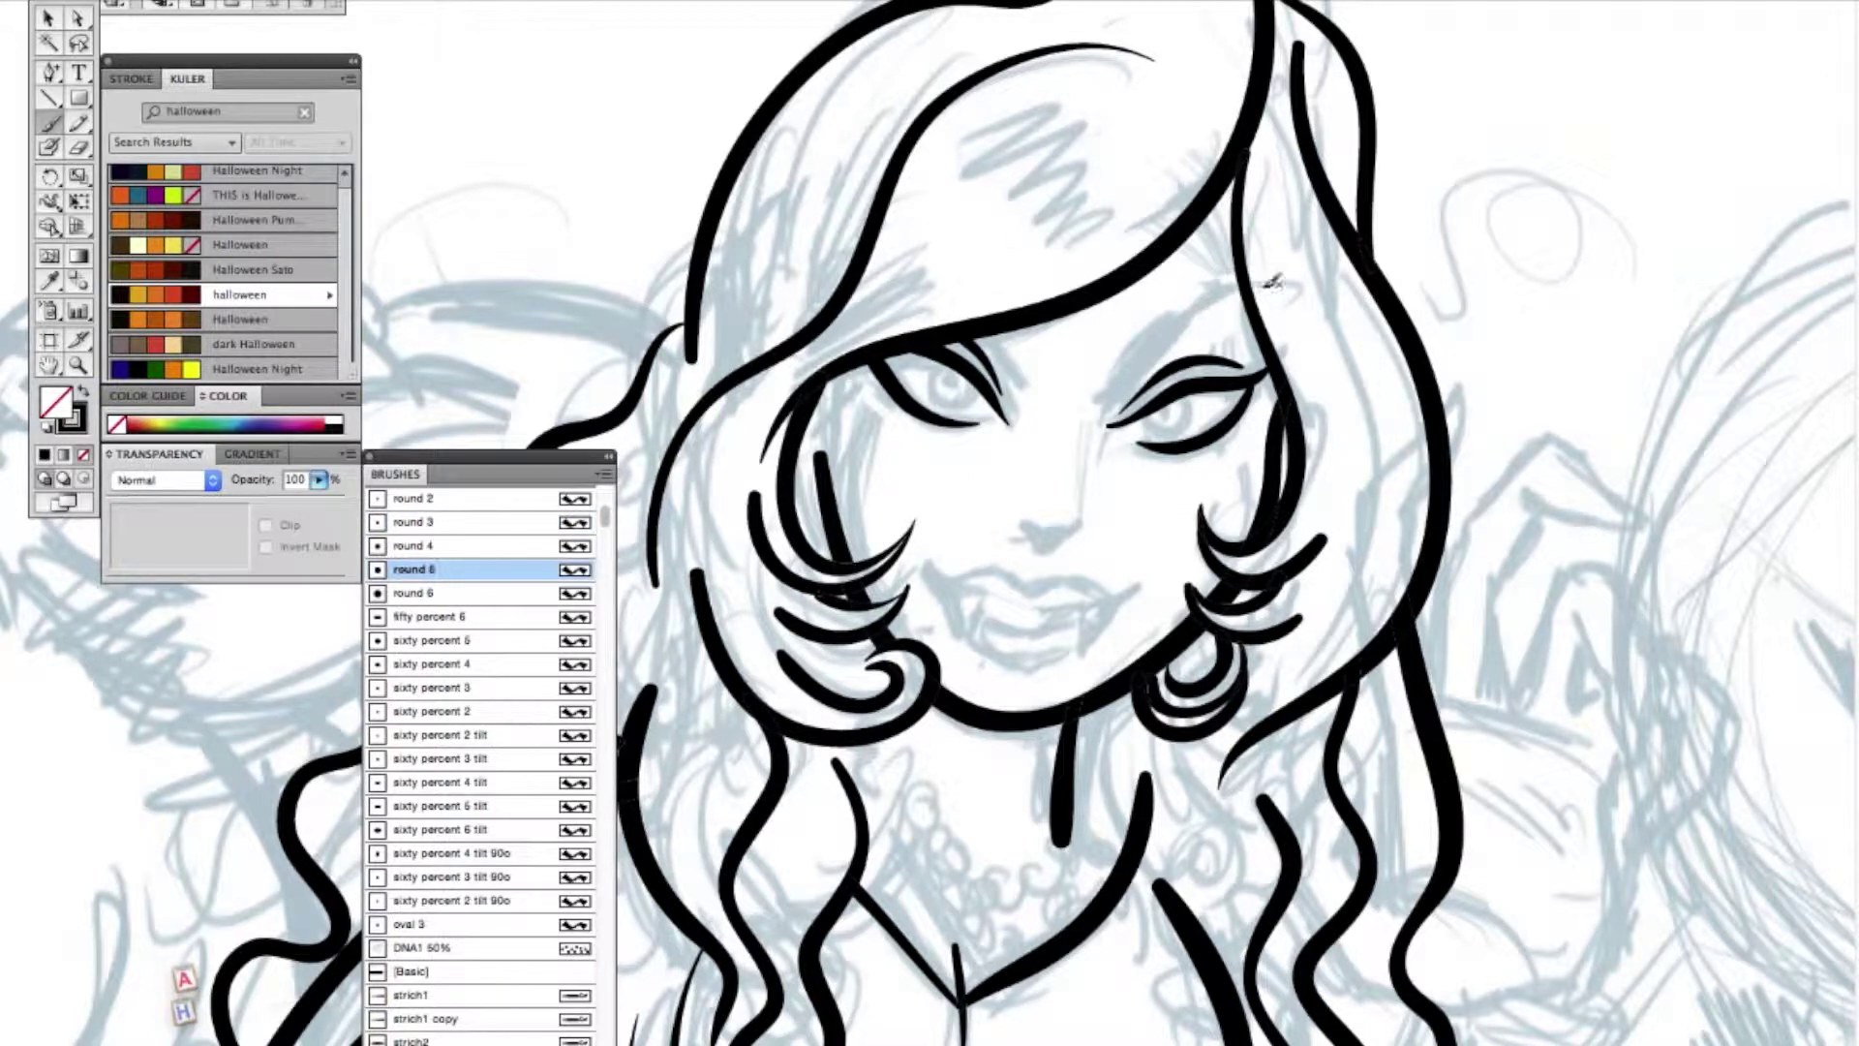
mouse_move(1278, 264)
left_mouse_down()
mouse_move(1098, 389)
mouse_move(923, 255)
left_mouse_up()
key("ctrl+z")
left_click_drag(1030, 380, 944, 259)
- Ink the upper lip, the mouth line and both mouth corners with the round 3 brush
left_click(408, 523)
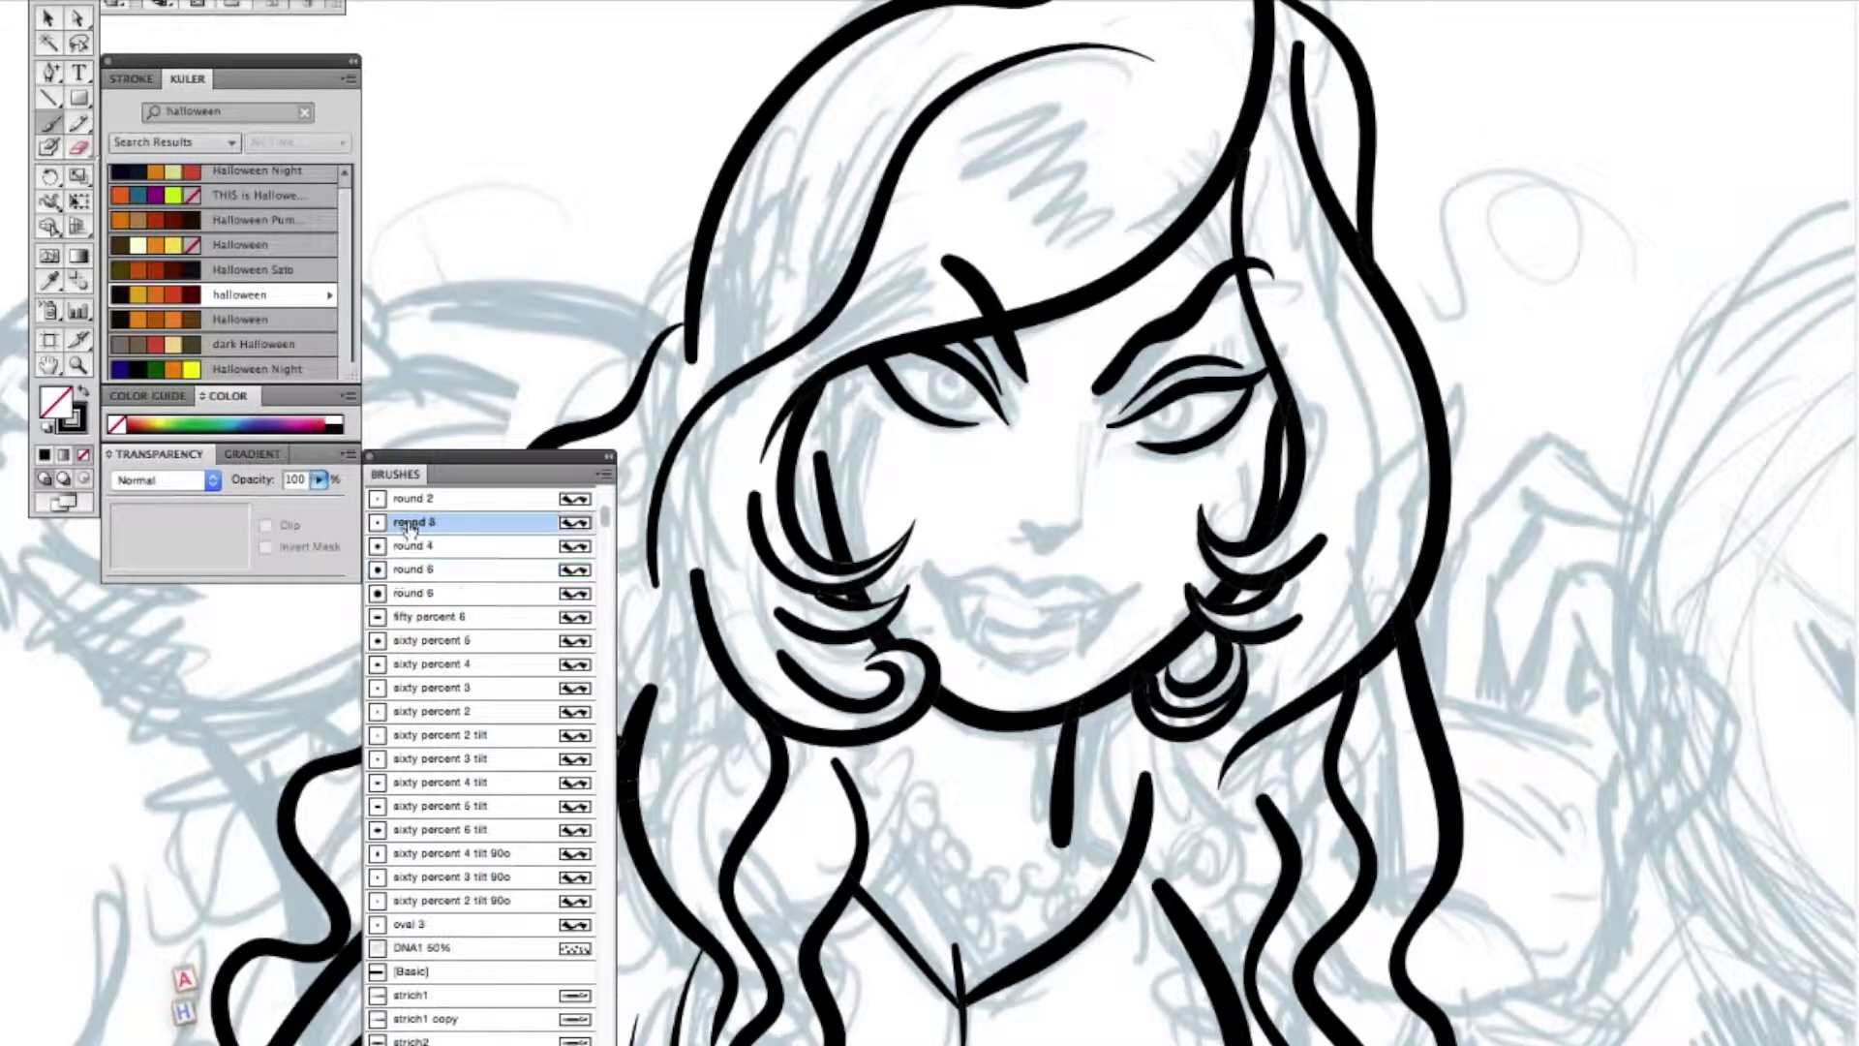
mouse_move(1090, 585)
left_mouse_down()
mouse_move(1035, 589)
mouse_move(1025, 571)
mouse_move(926, 550)
left_mouse_up()
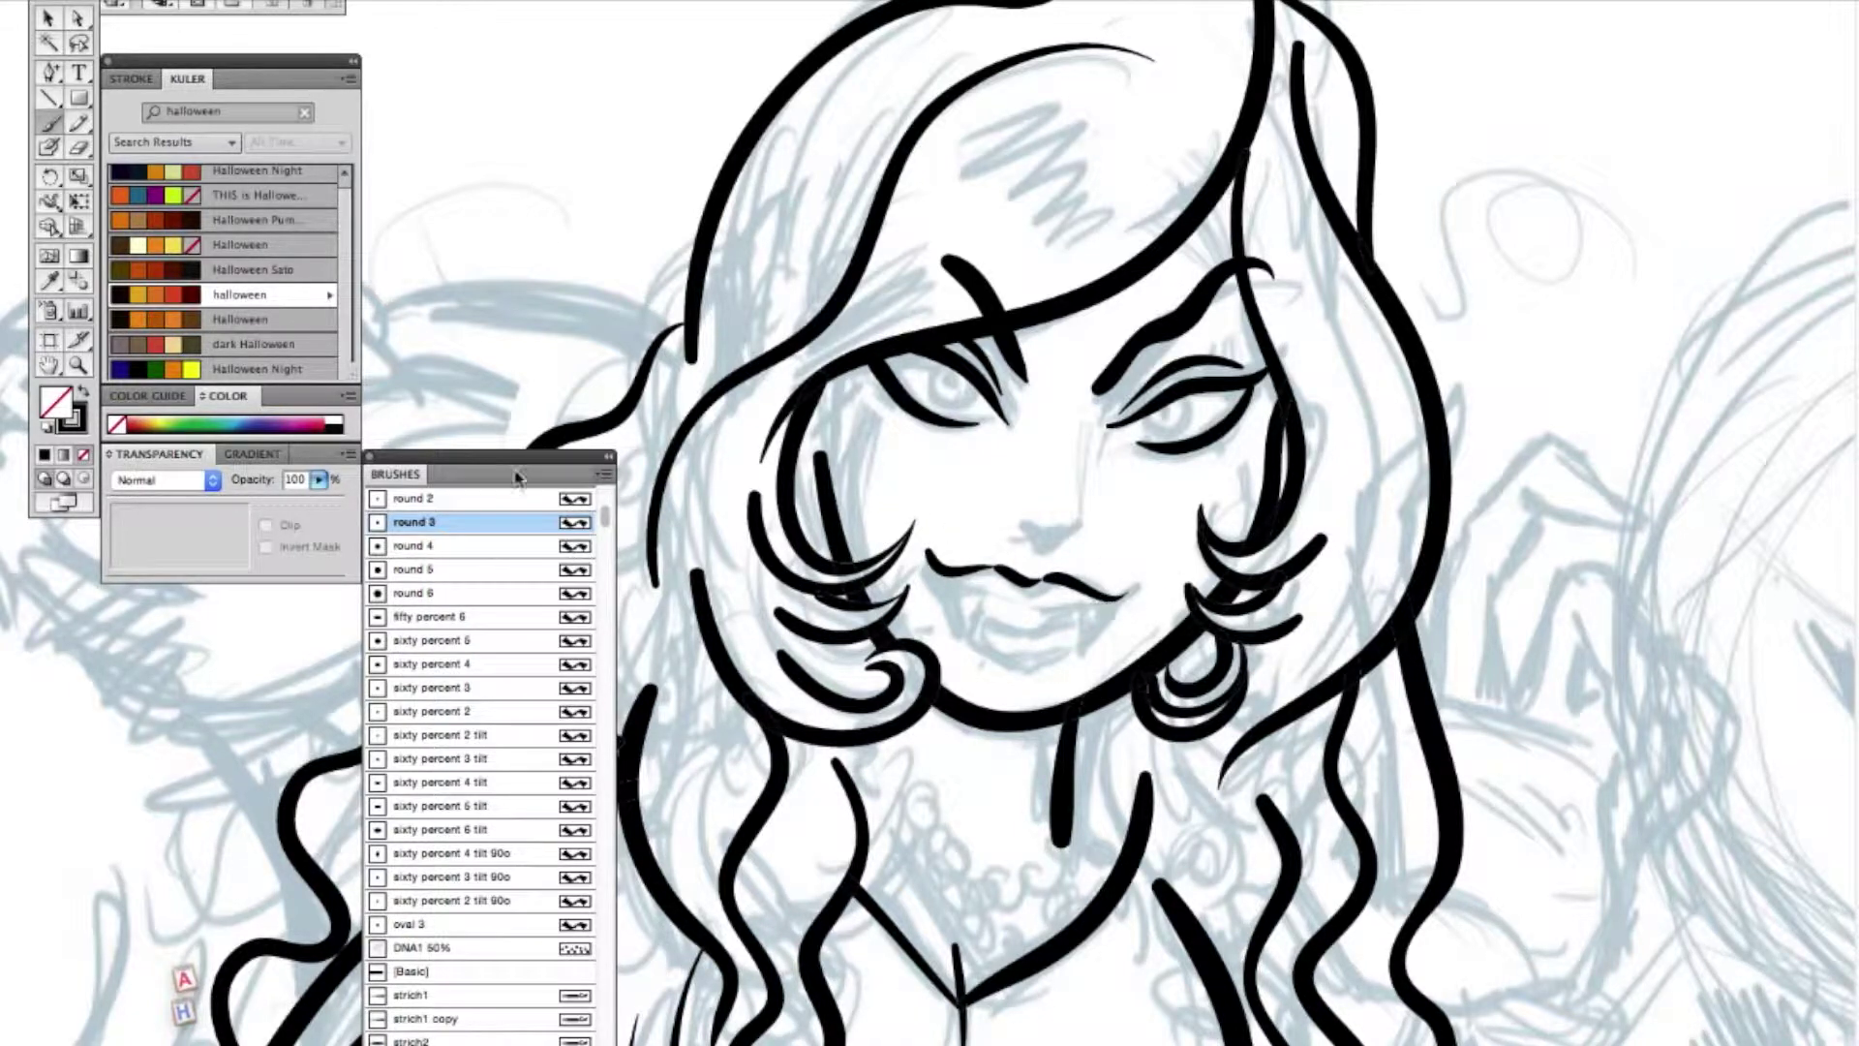
key("ctrl+plus")
mouse_move(1215, 603)
left_mouse_down()
mouse_move(1078, 636)
mouse_move(978, 620)
mouse_move(895, 571)
left_mouse_up()
left_click_drag(1189, 590, 1228, 631)
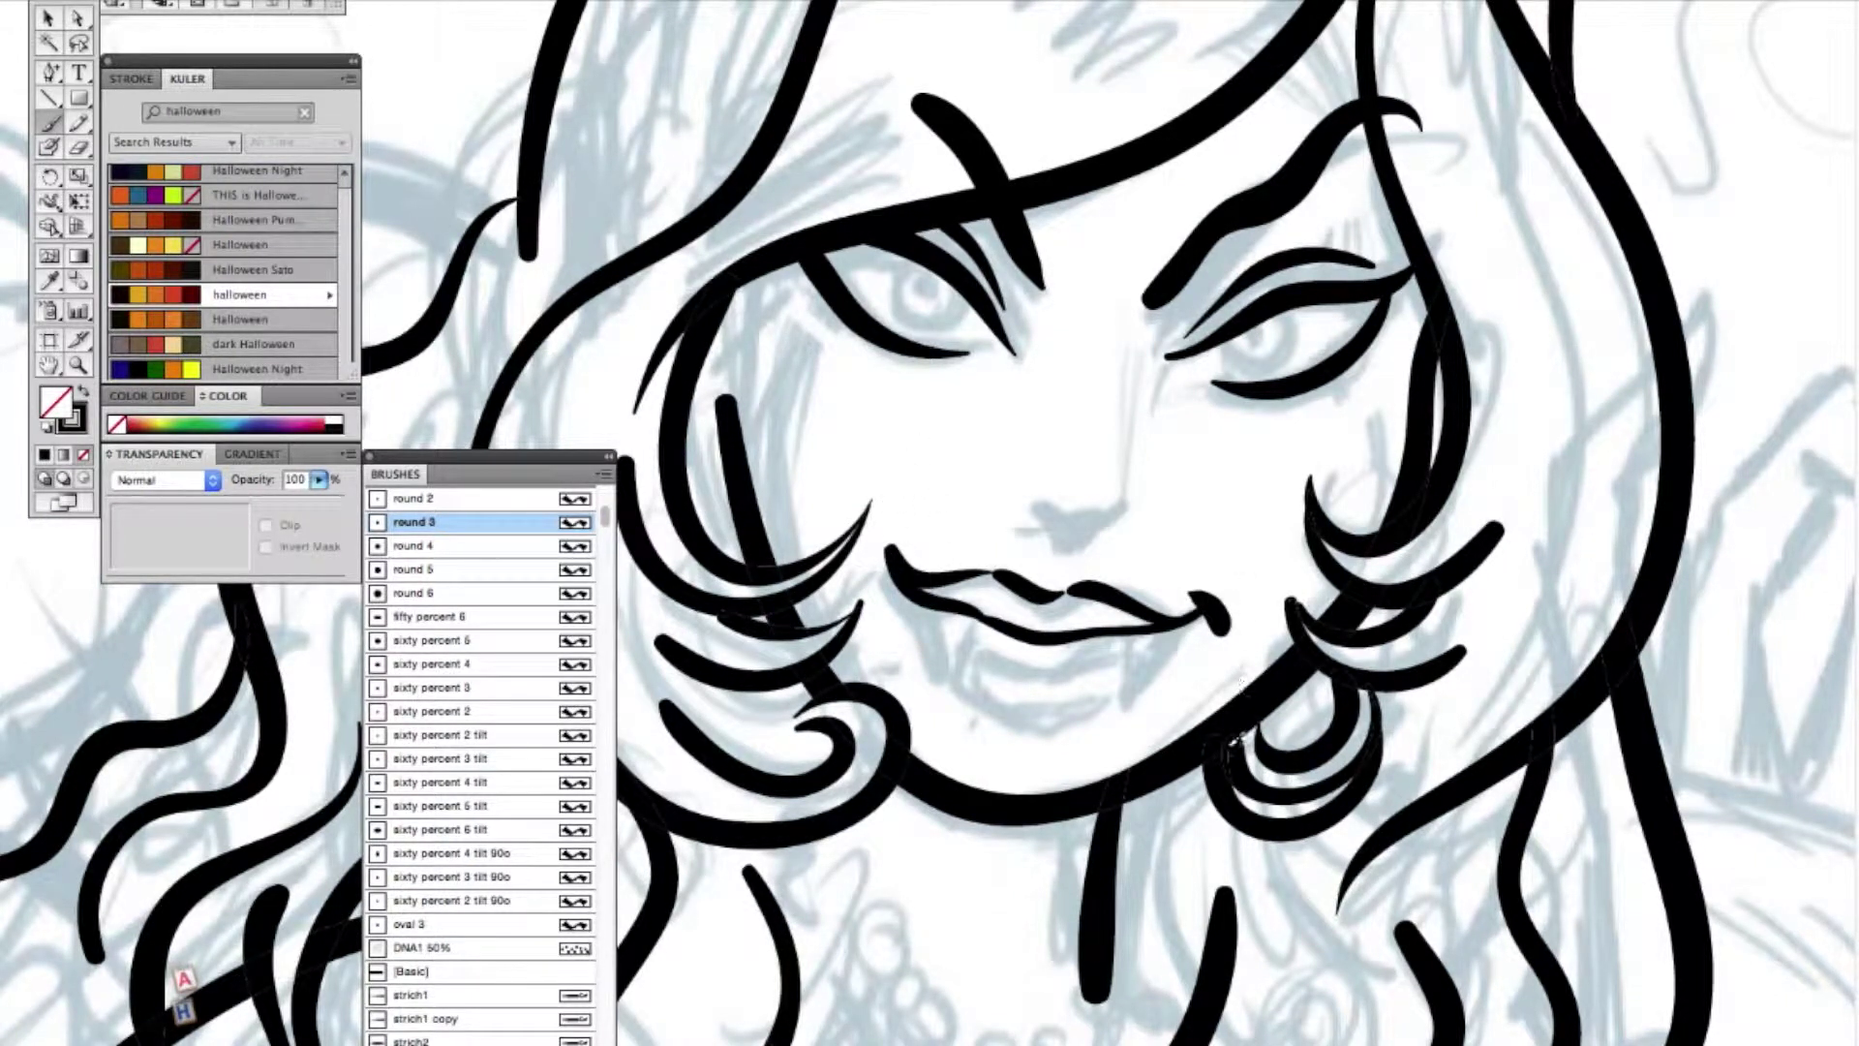
left_click_drag(919, 556, 862, 566)
- Ink the two pointed fangs hanging from the mouth line, redoing strokes that miss the sketch
left_click_drag(1123, 714, 1123, 646)
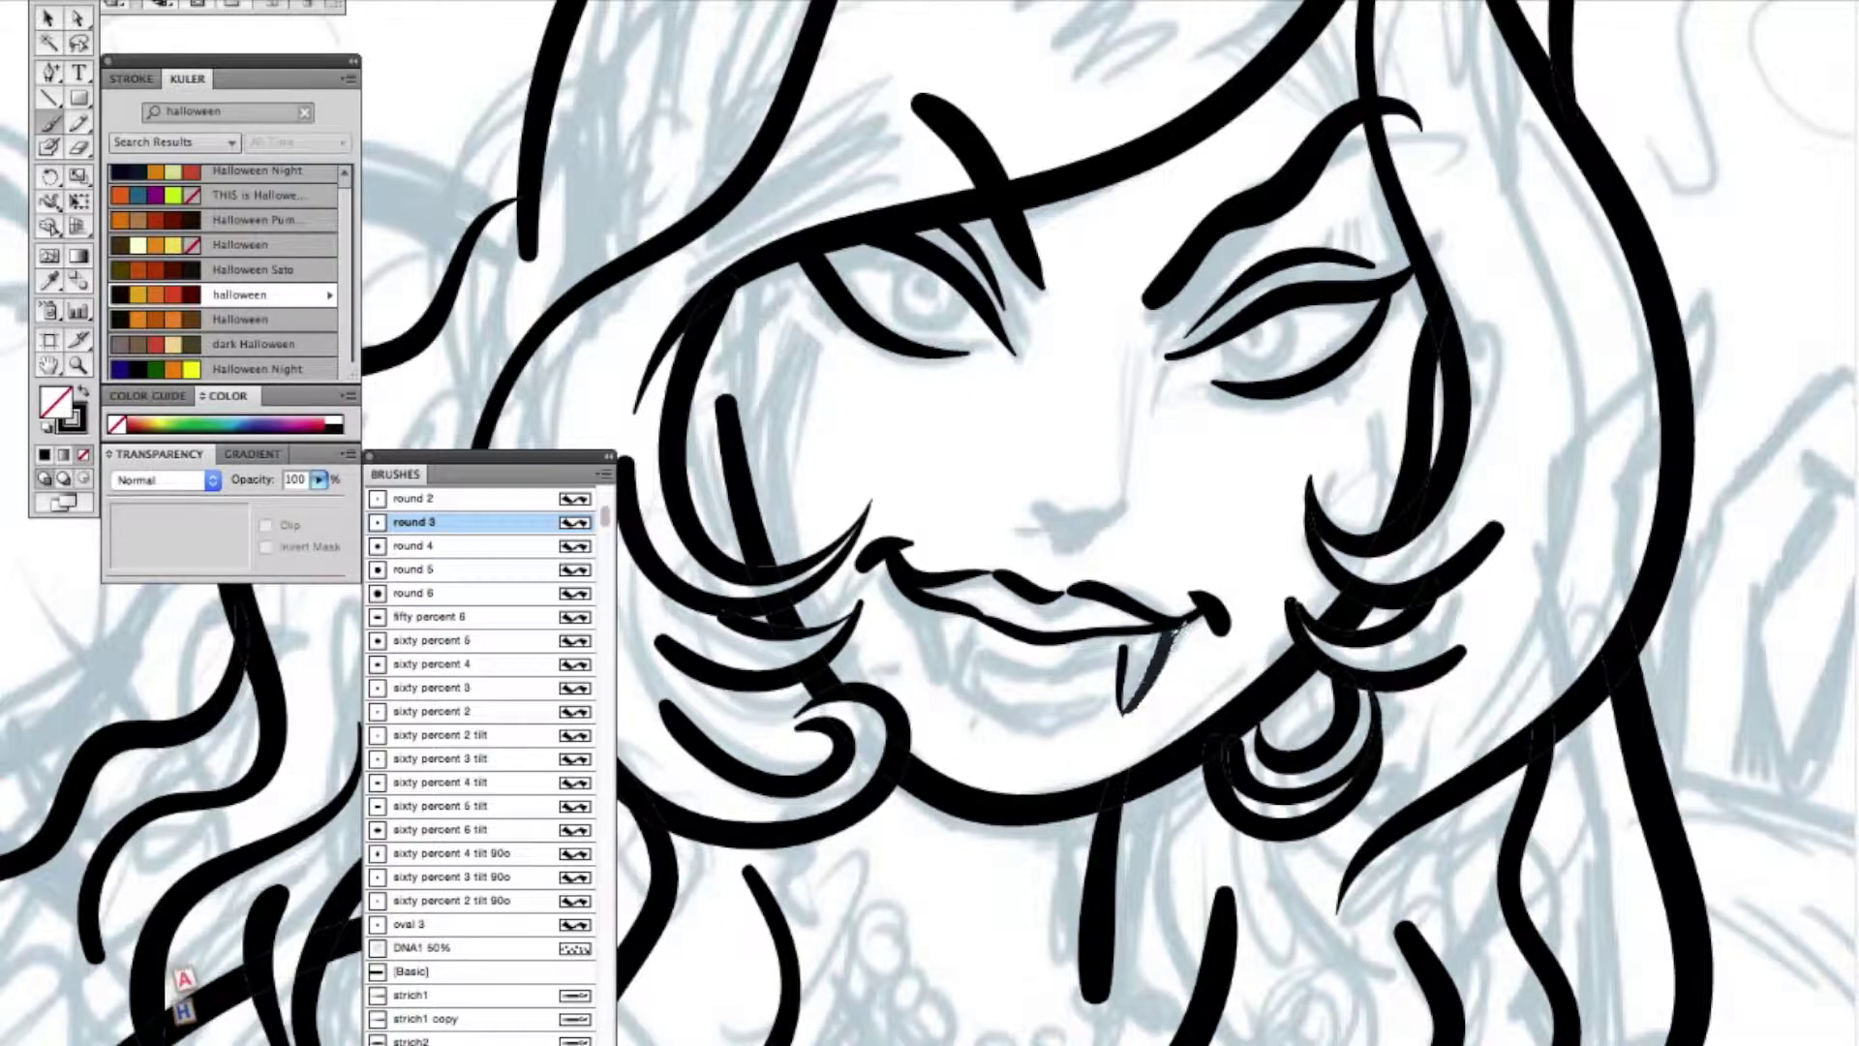
left_click_drag(1123, 714, 1184, 607)
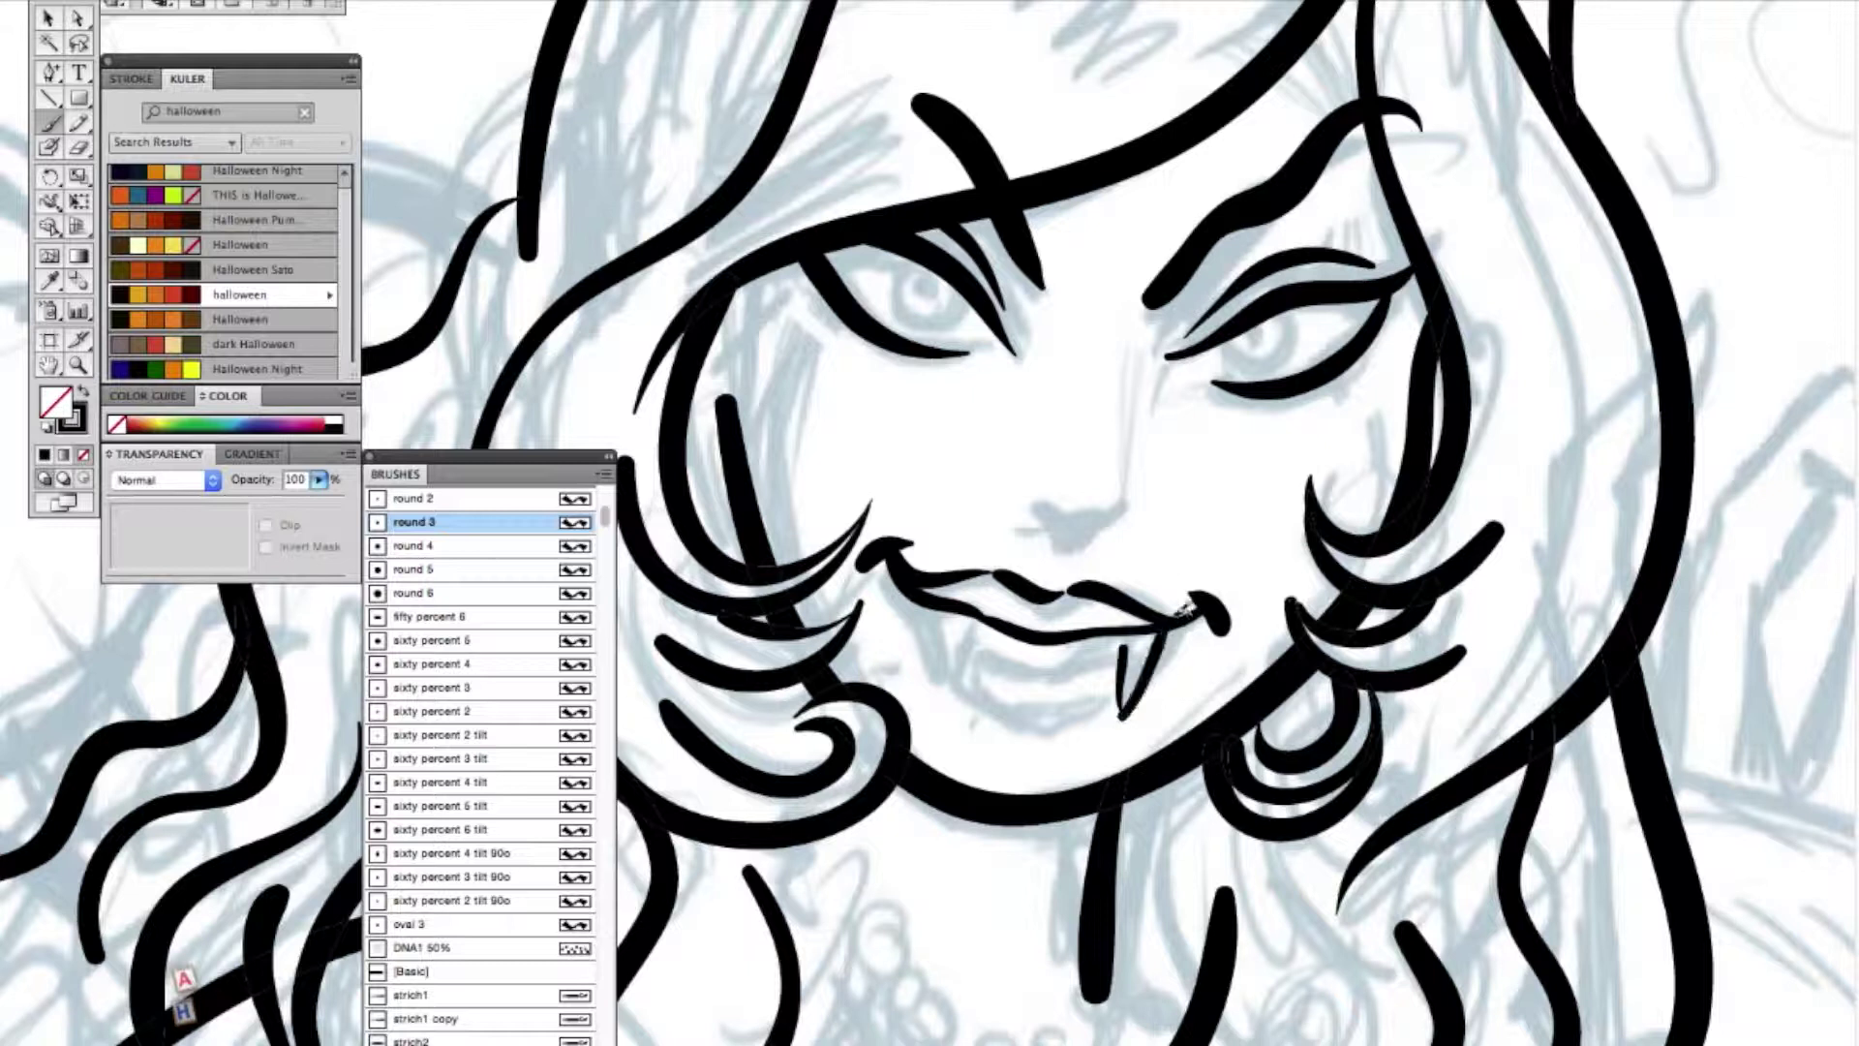
left_click_drag(947, 696, 930, 615)
key("super+z")
left_click_drag(950, 696, 936, 609)
key("super+z")
key("super+z")
mouse_move(950, 692)
left_mouse_down()
mouse_move(941, 608)
mouse_move(957, 687)
mouse_move(974, 631)
left_mouse_up()
key("super+z")
left_click_drag(951, 693, 974, 634)
mouse_move(1123, 646)
left_mouse_down()
mouse_move(1071, 668)
mouse_move(990, 647)
mouse_move(975, 615)
left_mouse_up()
key("super+z")
- Ink the edge of the teeth between the fangs and the lower lip beneath them
left_click(79, 18)
left_click(967, 653)
left_click(1122, 664)
left_click(1096, 681)
mouse_move(1123, 648)
left_mouse_down()
mouse_move(988, 655)
mouse_move(969, 637)
left_mouse_up()
left_click(49, 123)
mouse_move(1189, 635)
left_mouse_down()
mouse_move(1114, 703)
mouse_move(1007, 709)
mouse_move(935, 640)
left_mouse_up()
- Ink the nose's base and bridge and the round irises of both eyes
left_click_drag(1037, 510, 1135, 524)
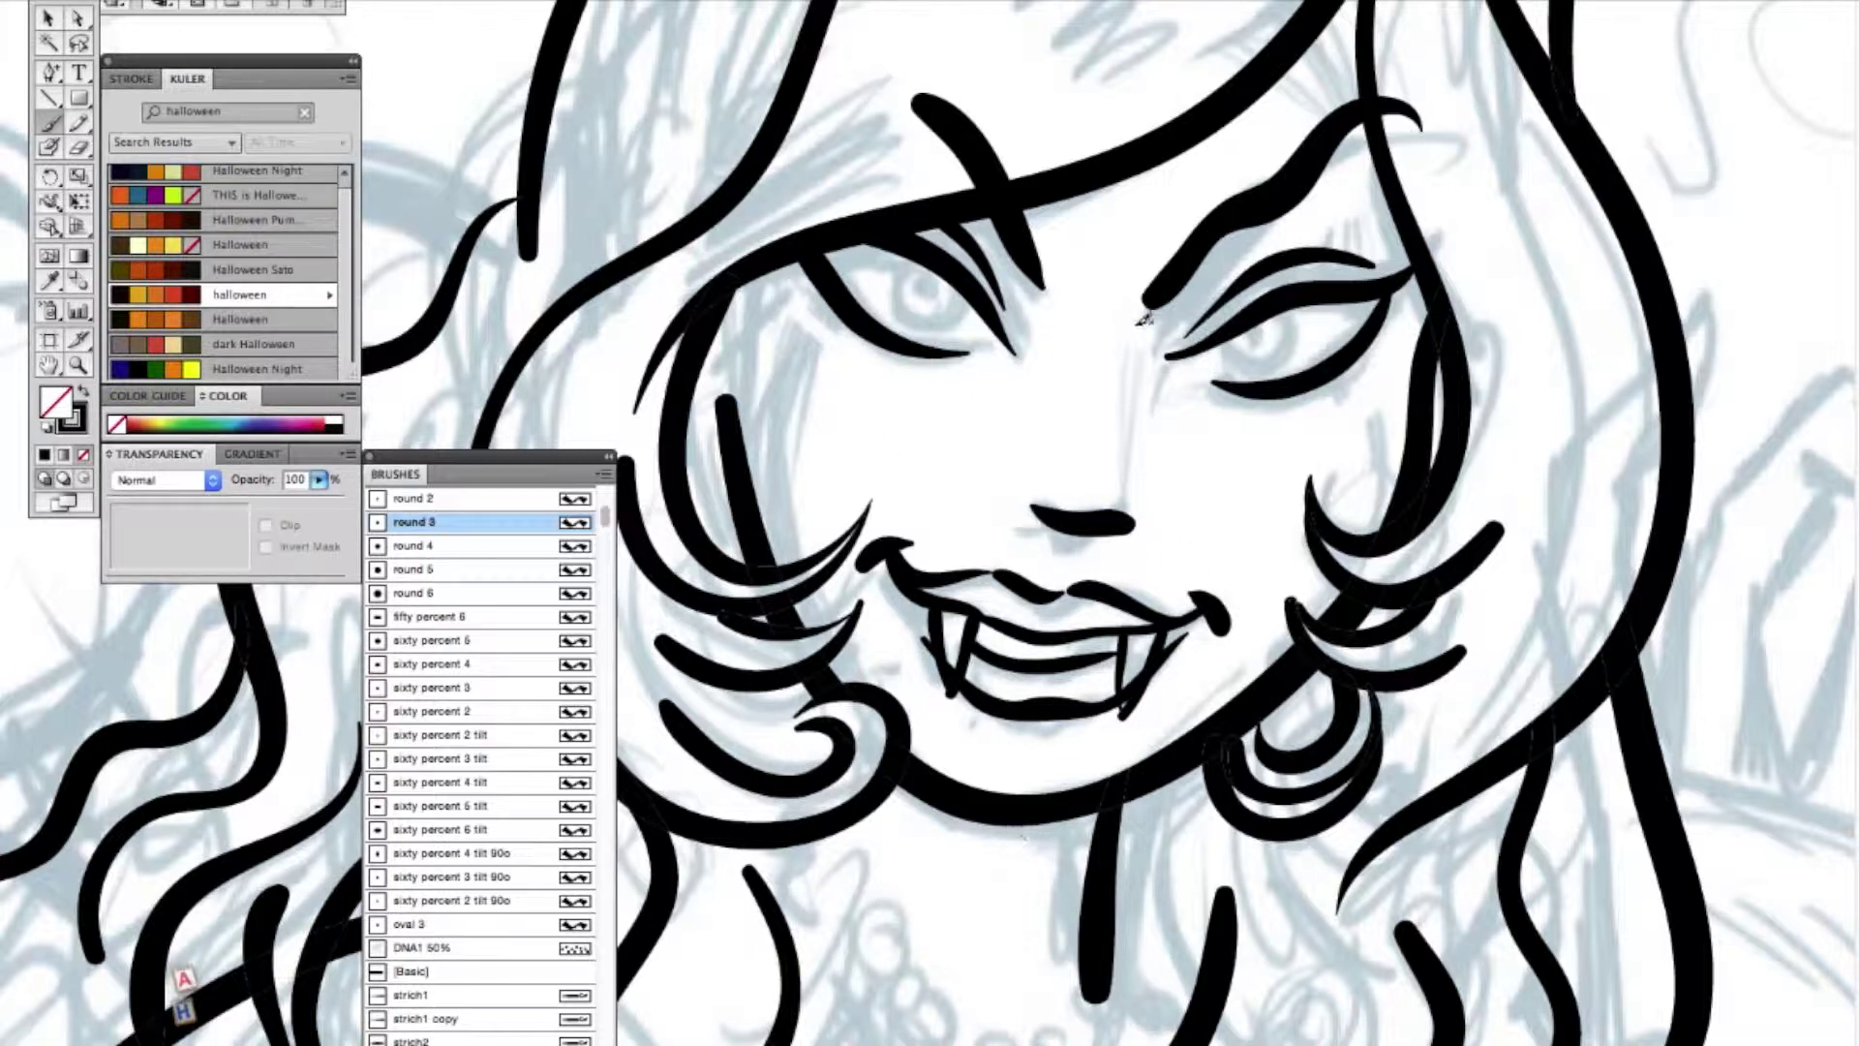
left_click_drag(1131, 314, 1135, 472)
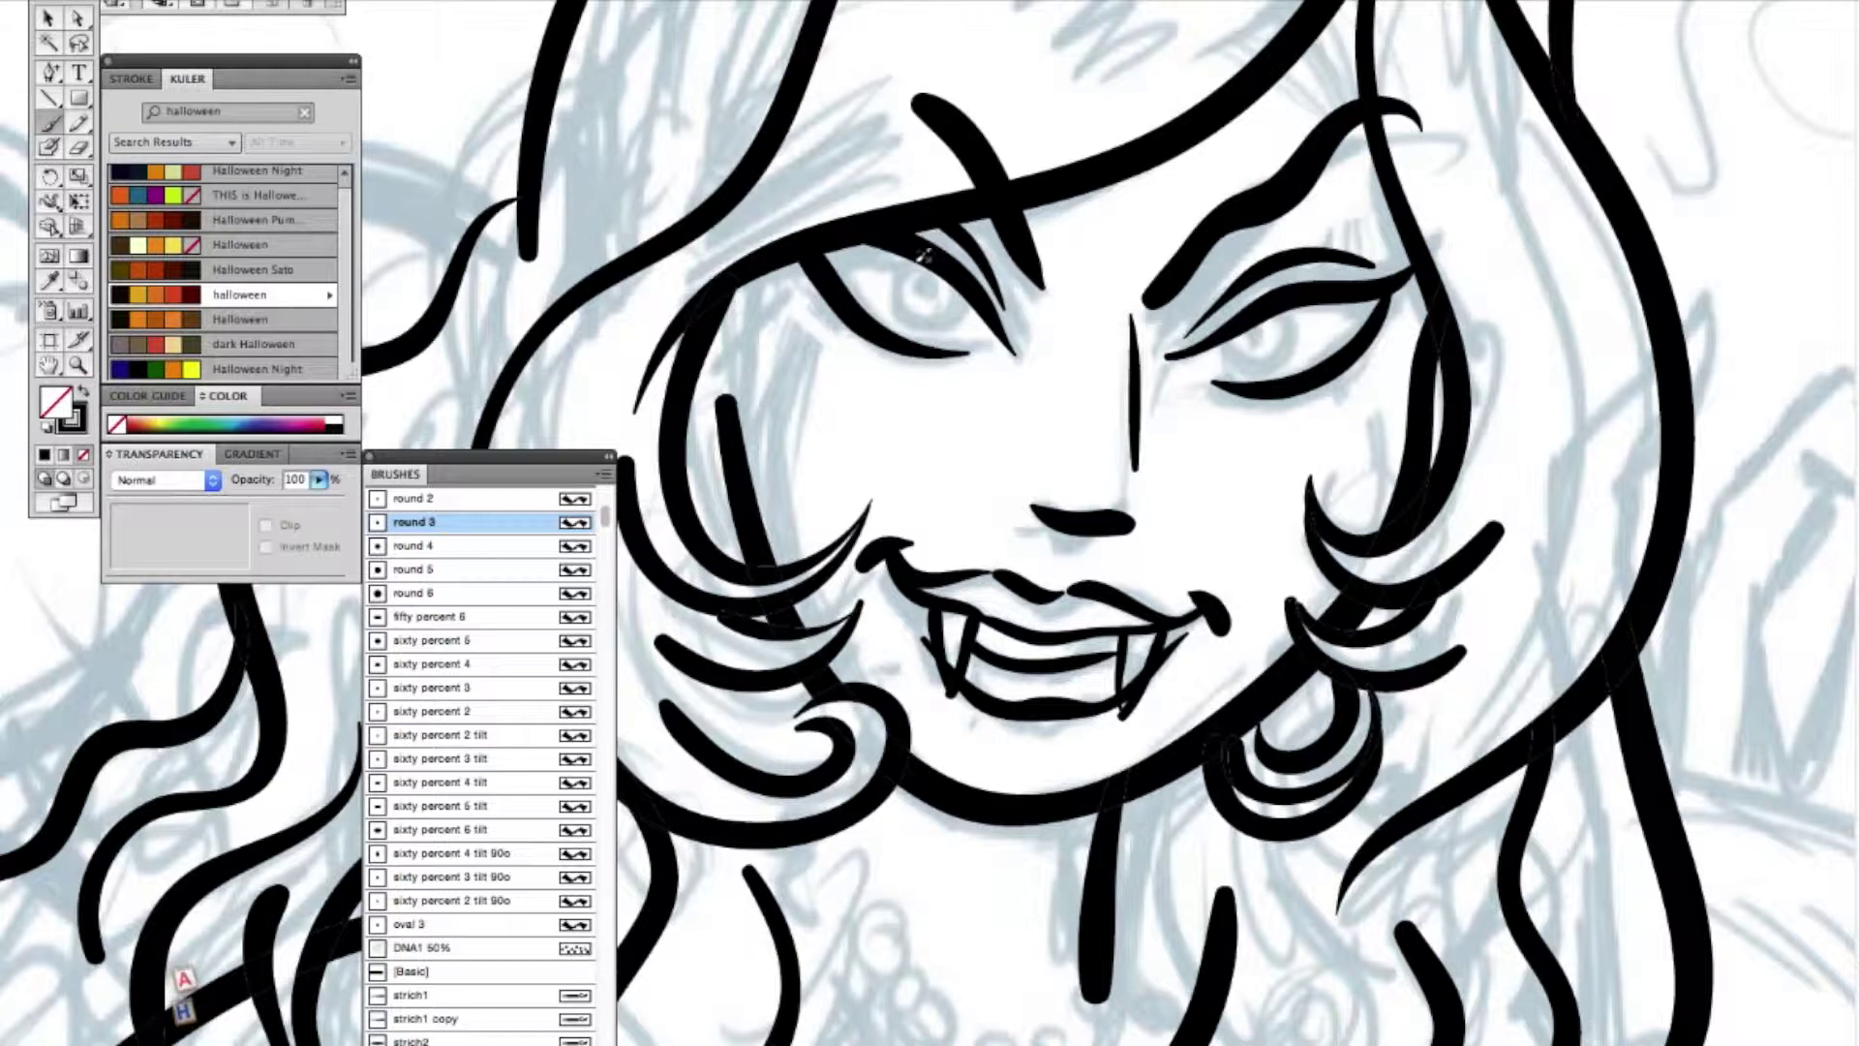
mouse_move(934, 259)
left_mouse_down()
mouse_move(941, 327)
mouse_move(963, 265)
left_mouse_up()
mouse_move(1249, 325)
left_mouse_down()
mouse_move(1275, 361)
mouse_move(1283, 315)
left_mouse_up()
- Draw a small solid black ellipse as the pupil in one eye, copy it to the other, and position them within the irises
left_click(77, 101)
left_click_drag(78, 104, 174, 152)
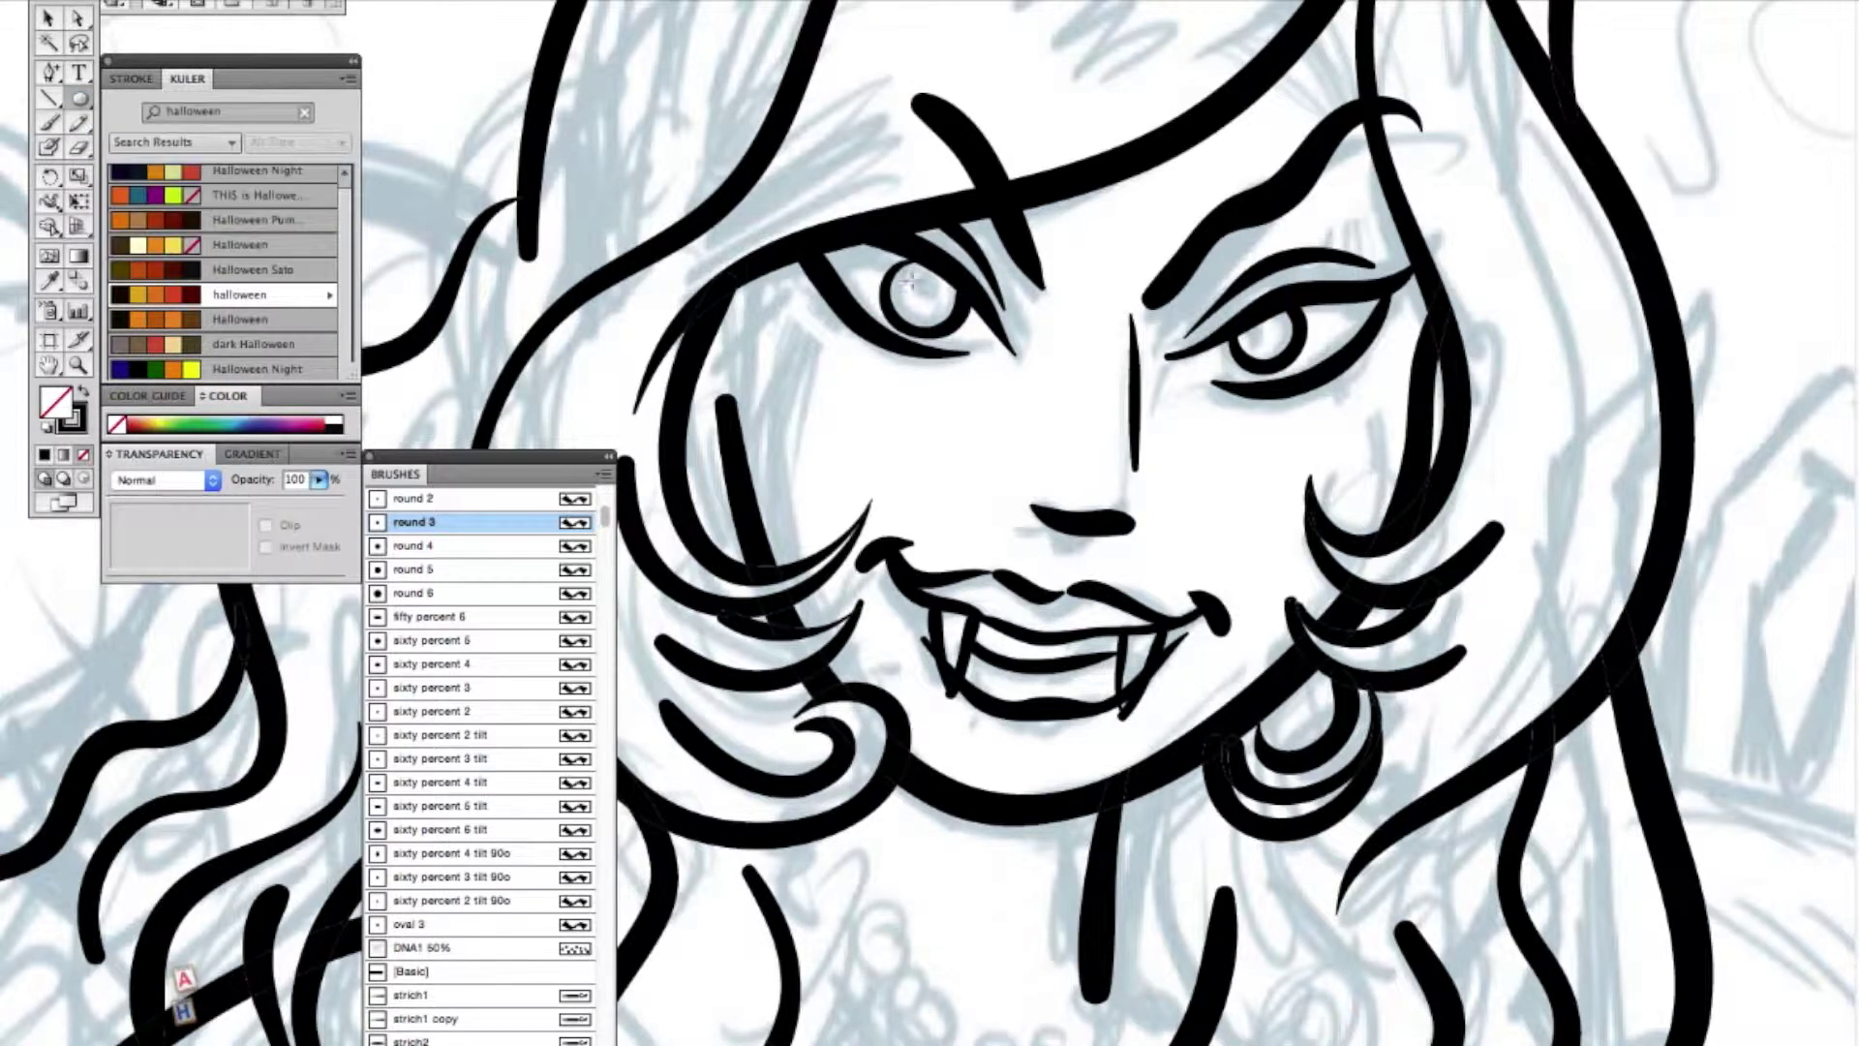
left_click_drag(937, 306, 945, 313)
left_click(85, 393)
left_click(77, 17)
left_click(1261, 341)
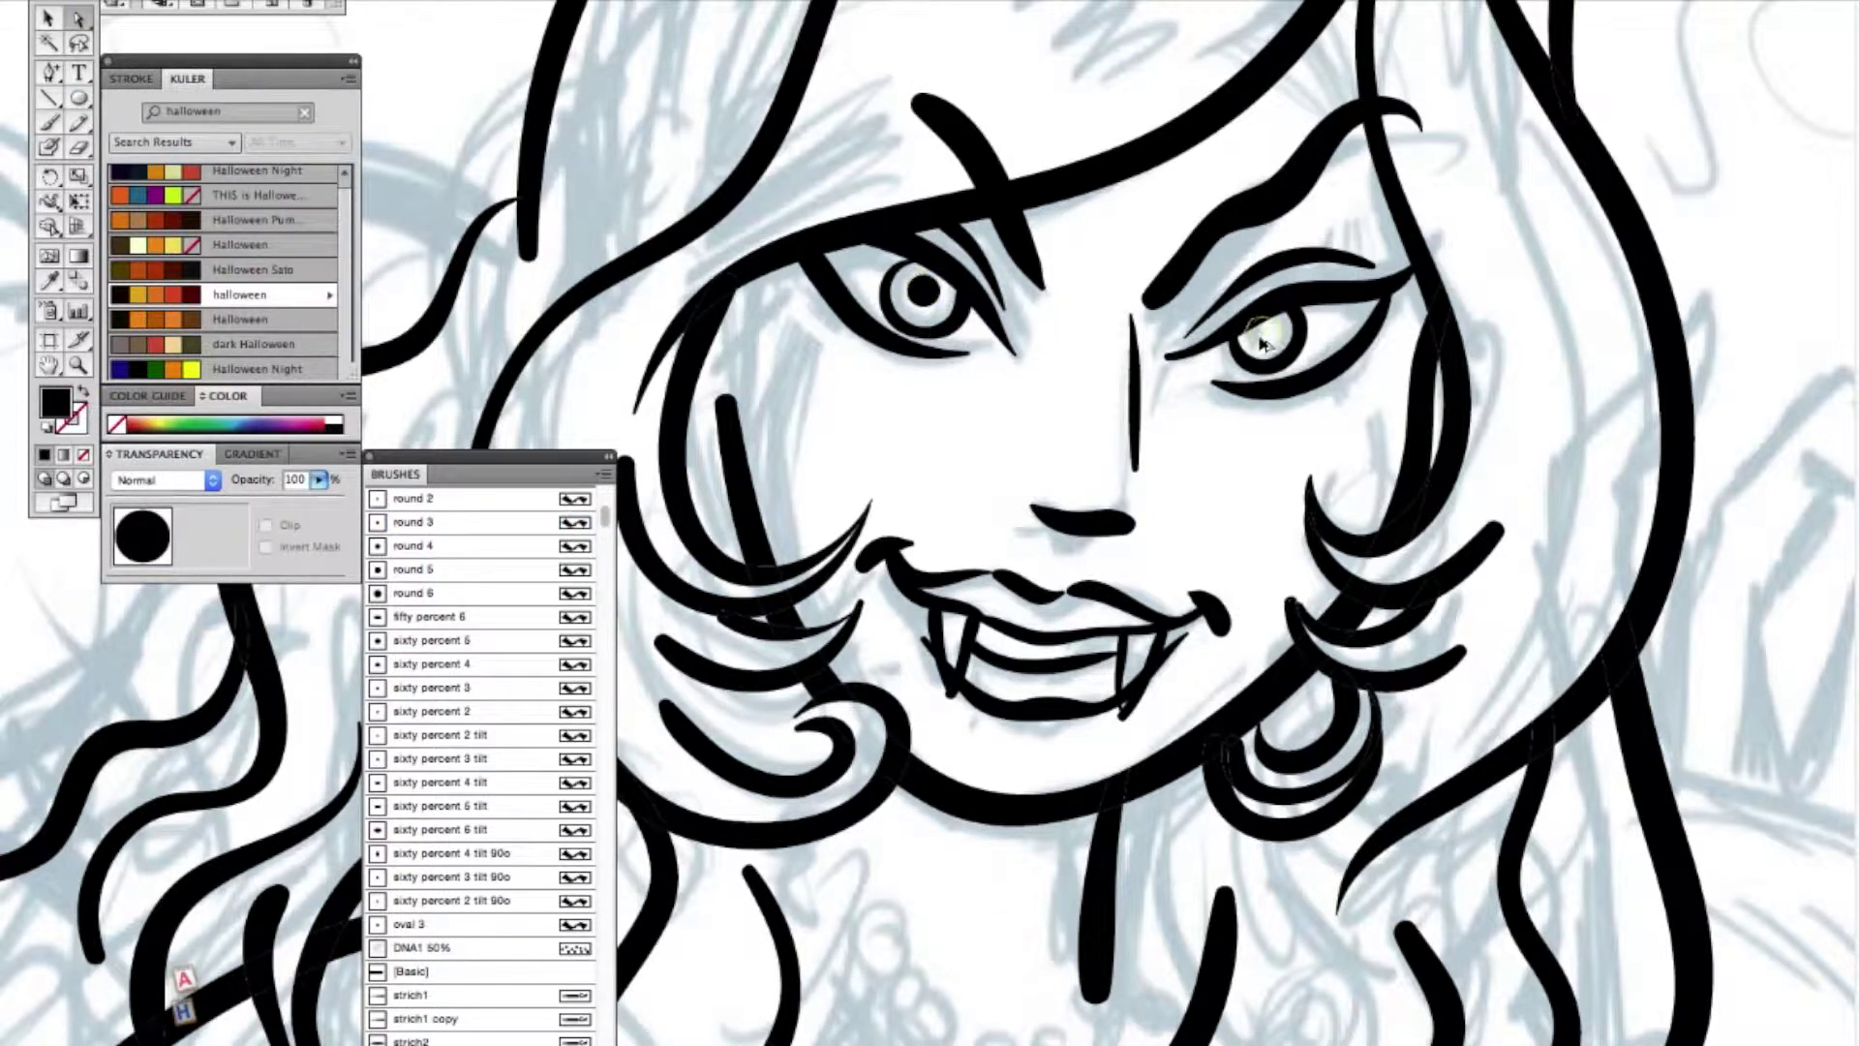
left_click(1259, 493)
left_click(920, 291)
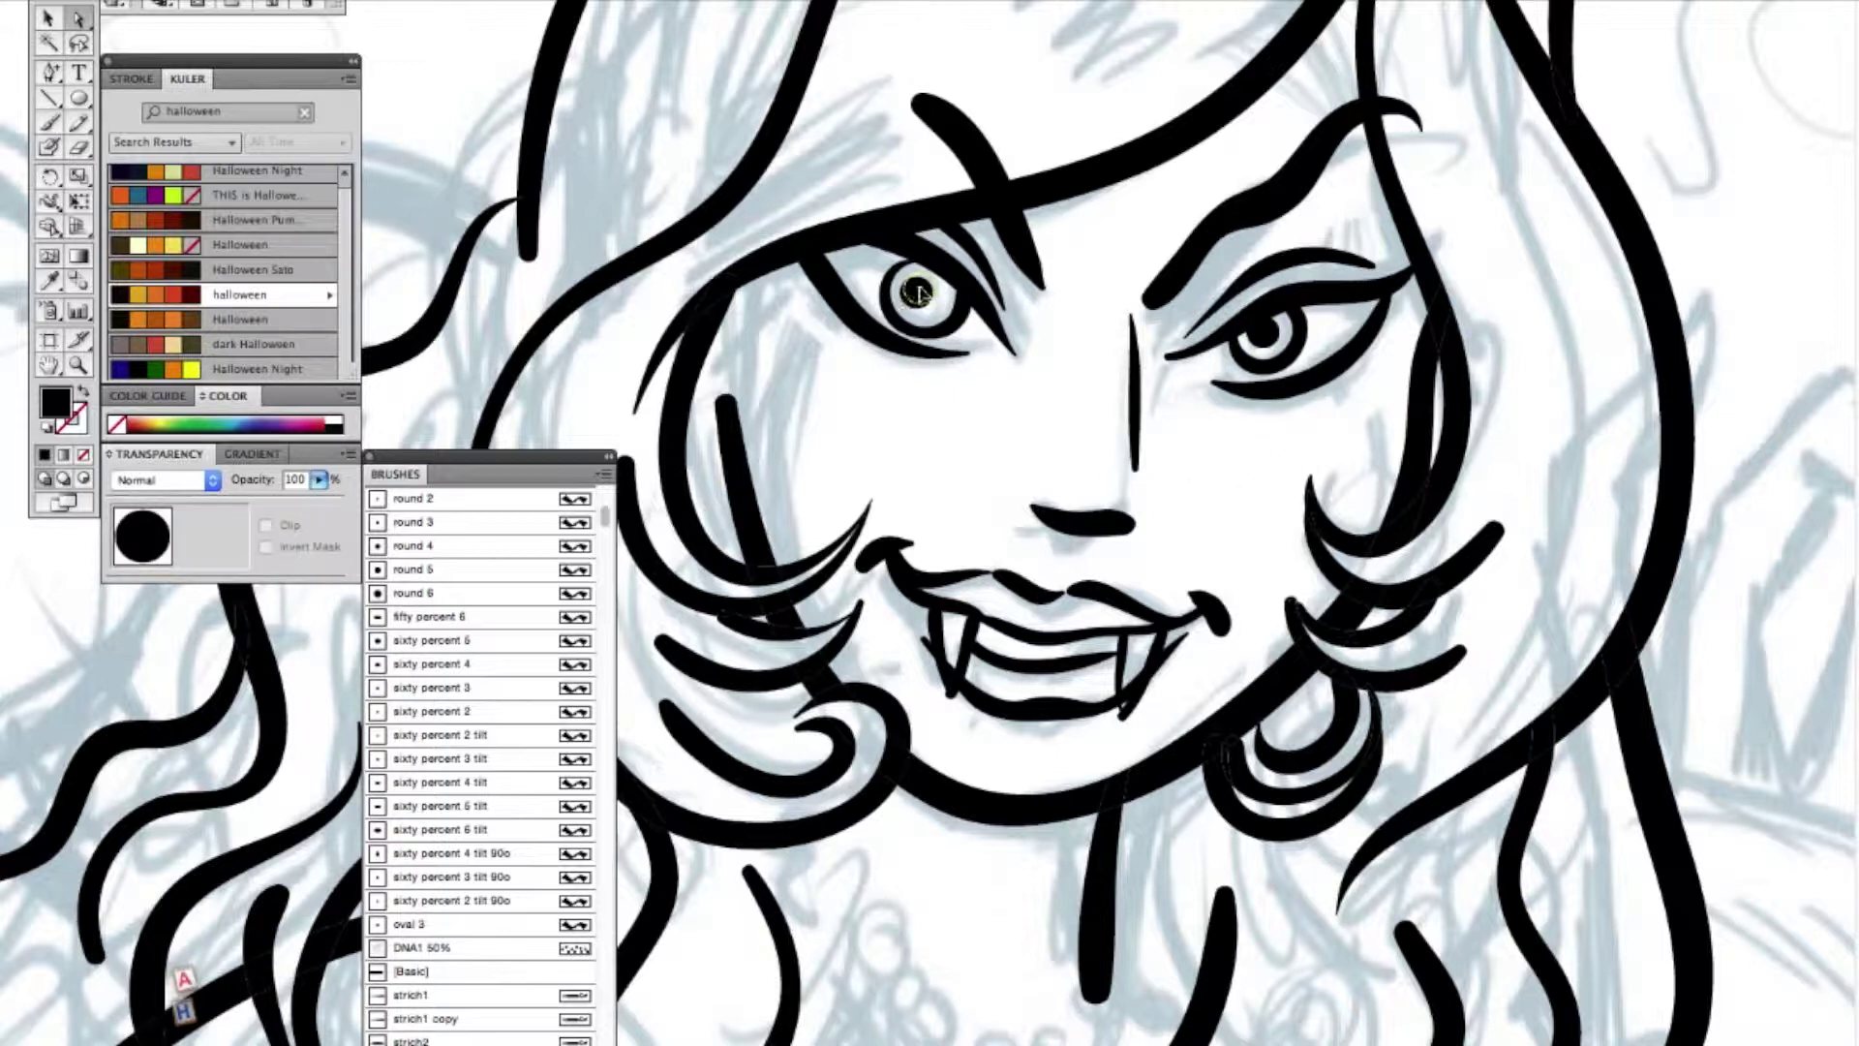
- Adjust the position and size of the iris ring and pupil in the woman's left-hand eye
left_click(929, 333)
left_click(49, 18)
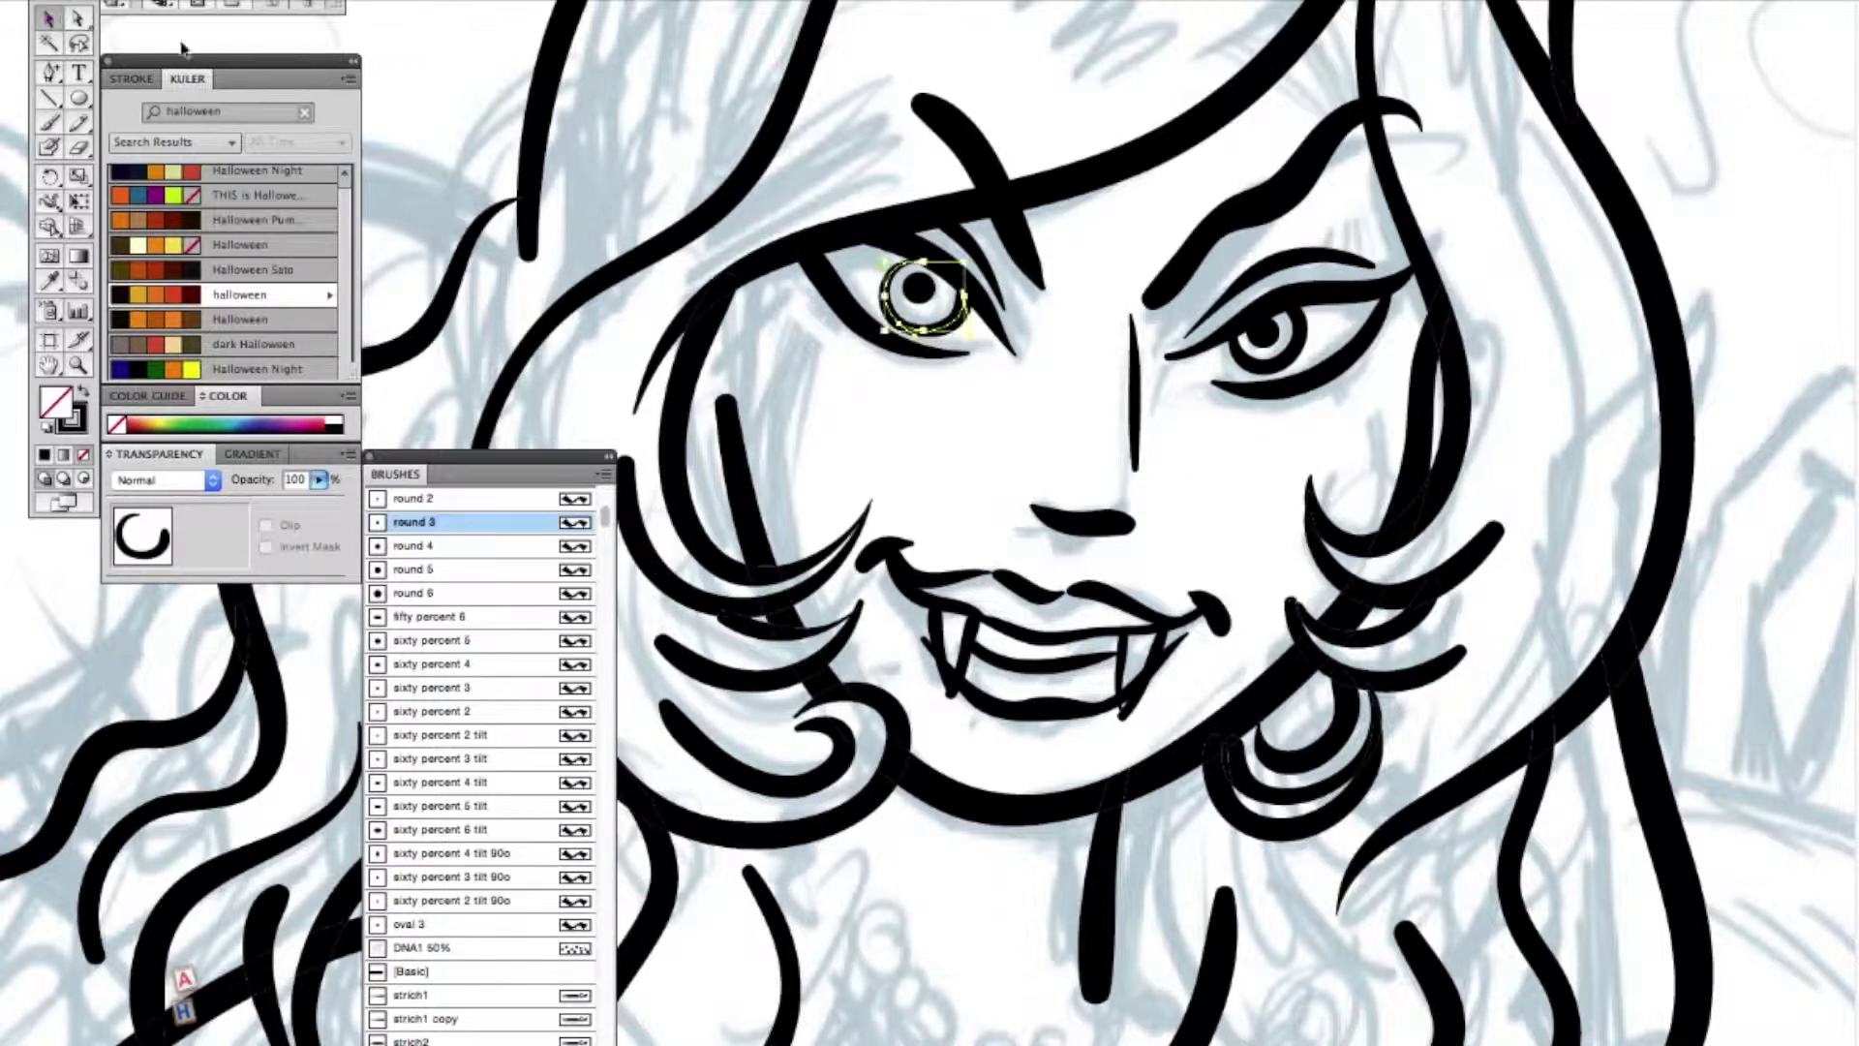
left_click_drag(944, 332, 936, 329)
key("shift+x")
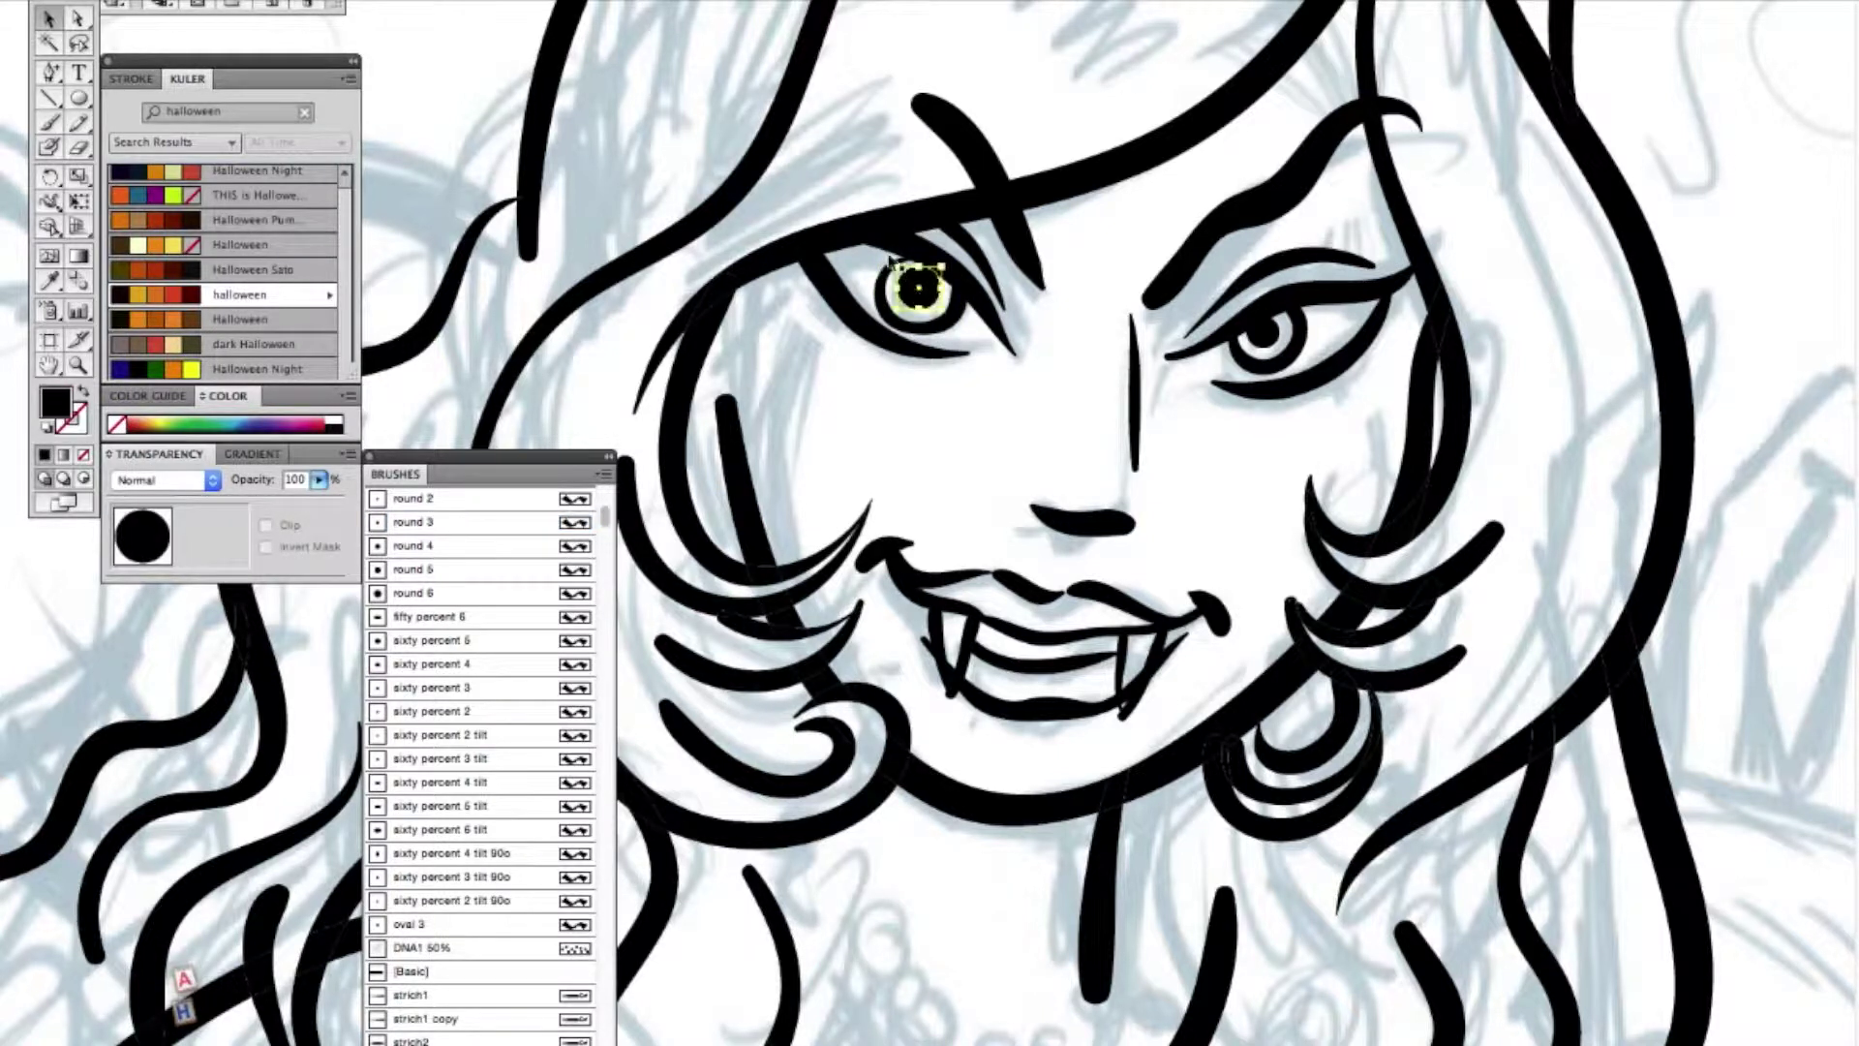
mouse_move(895, 264)
left_mouse_down()
mouse_move(916, 298)
mouse_move(897, 267)
left_mouse_up()
left_click(973, 474)
left_click(914, 299)
left_click(958, 429)
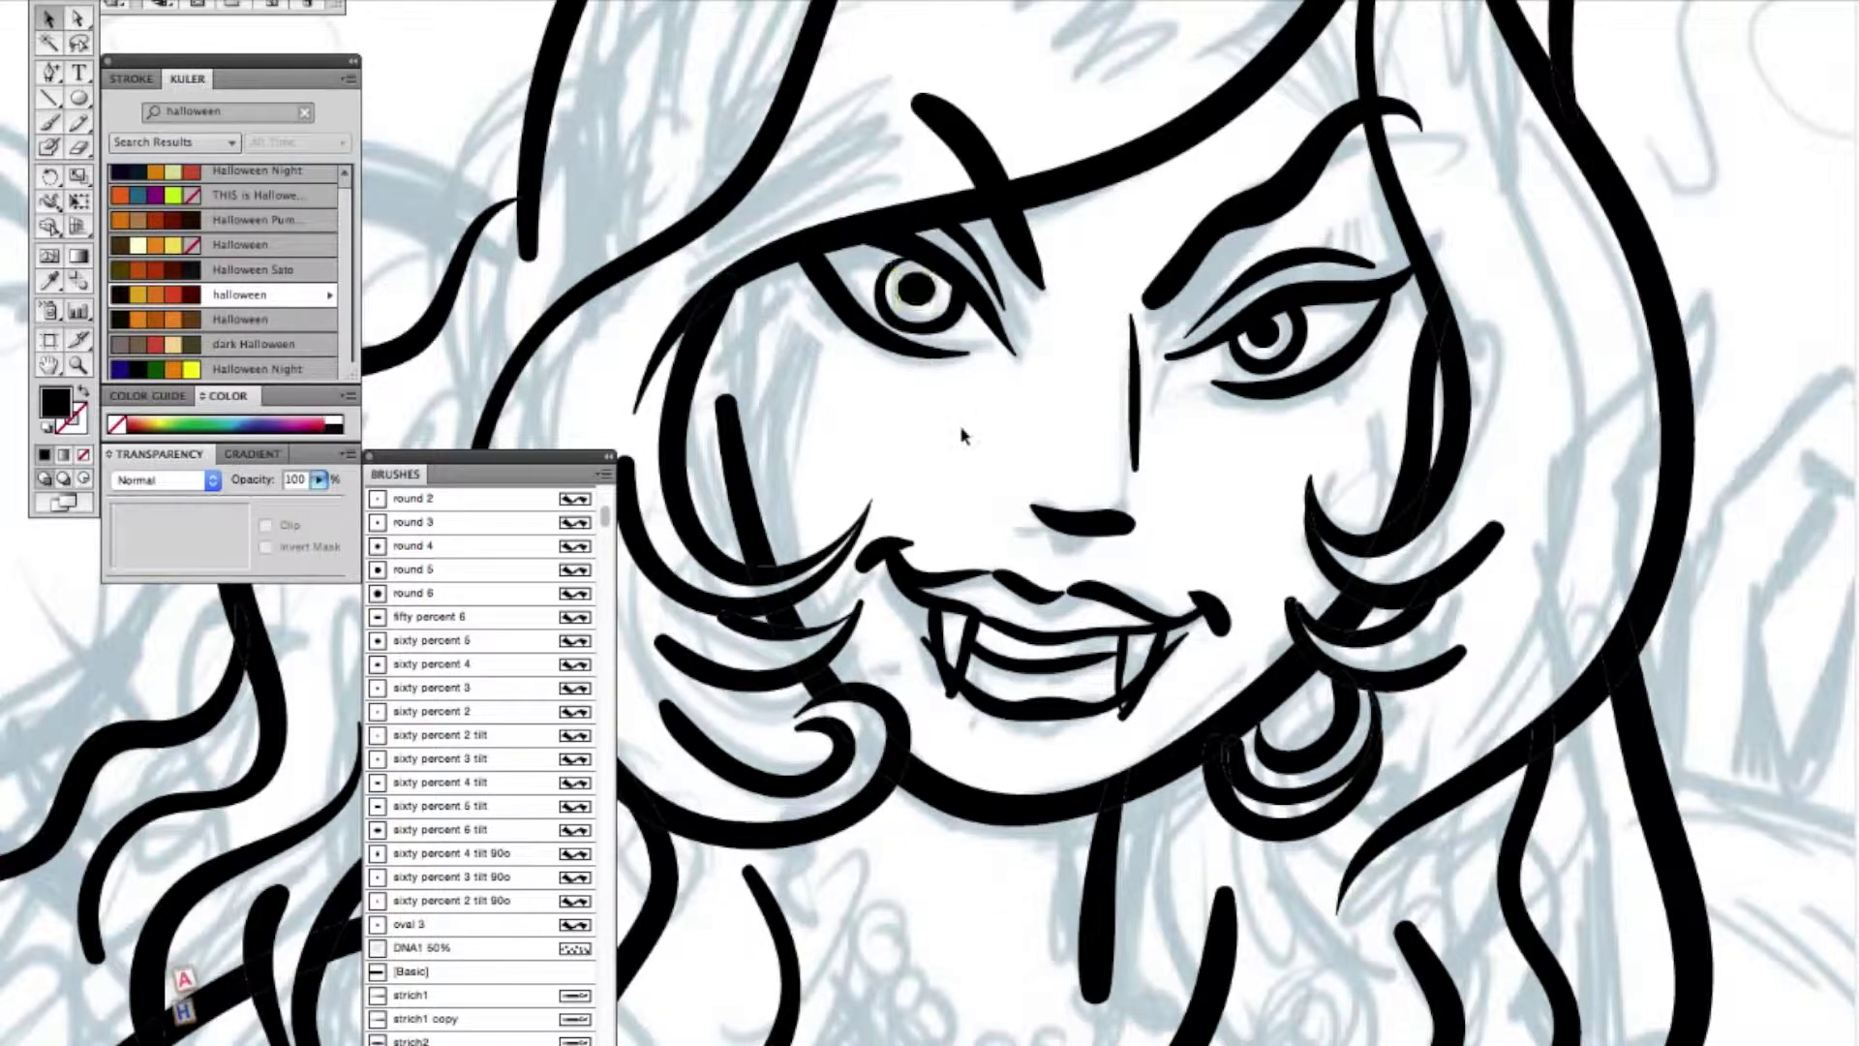
- Set the fill to white without a stroke and draw small freehand highlights over both pupils with the Pencil tool
left_click(75, 126)
double_click(57, 402)
left_click_drag(644, 229, 615, 143)
key("Return")
left_click(61, 423)
key("d")
left_click_drag(925, 284, 941, 292)
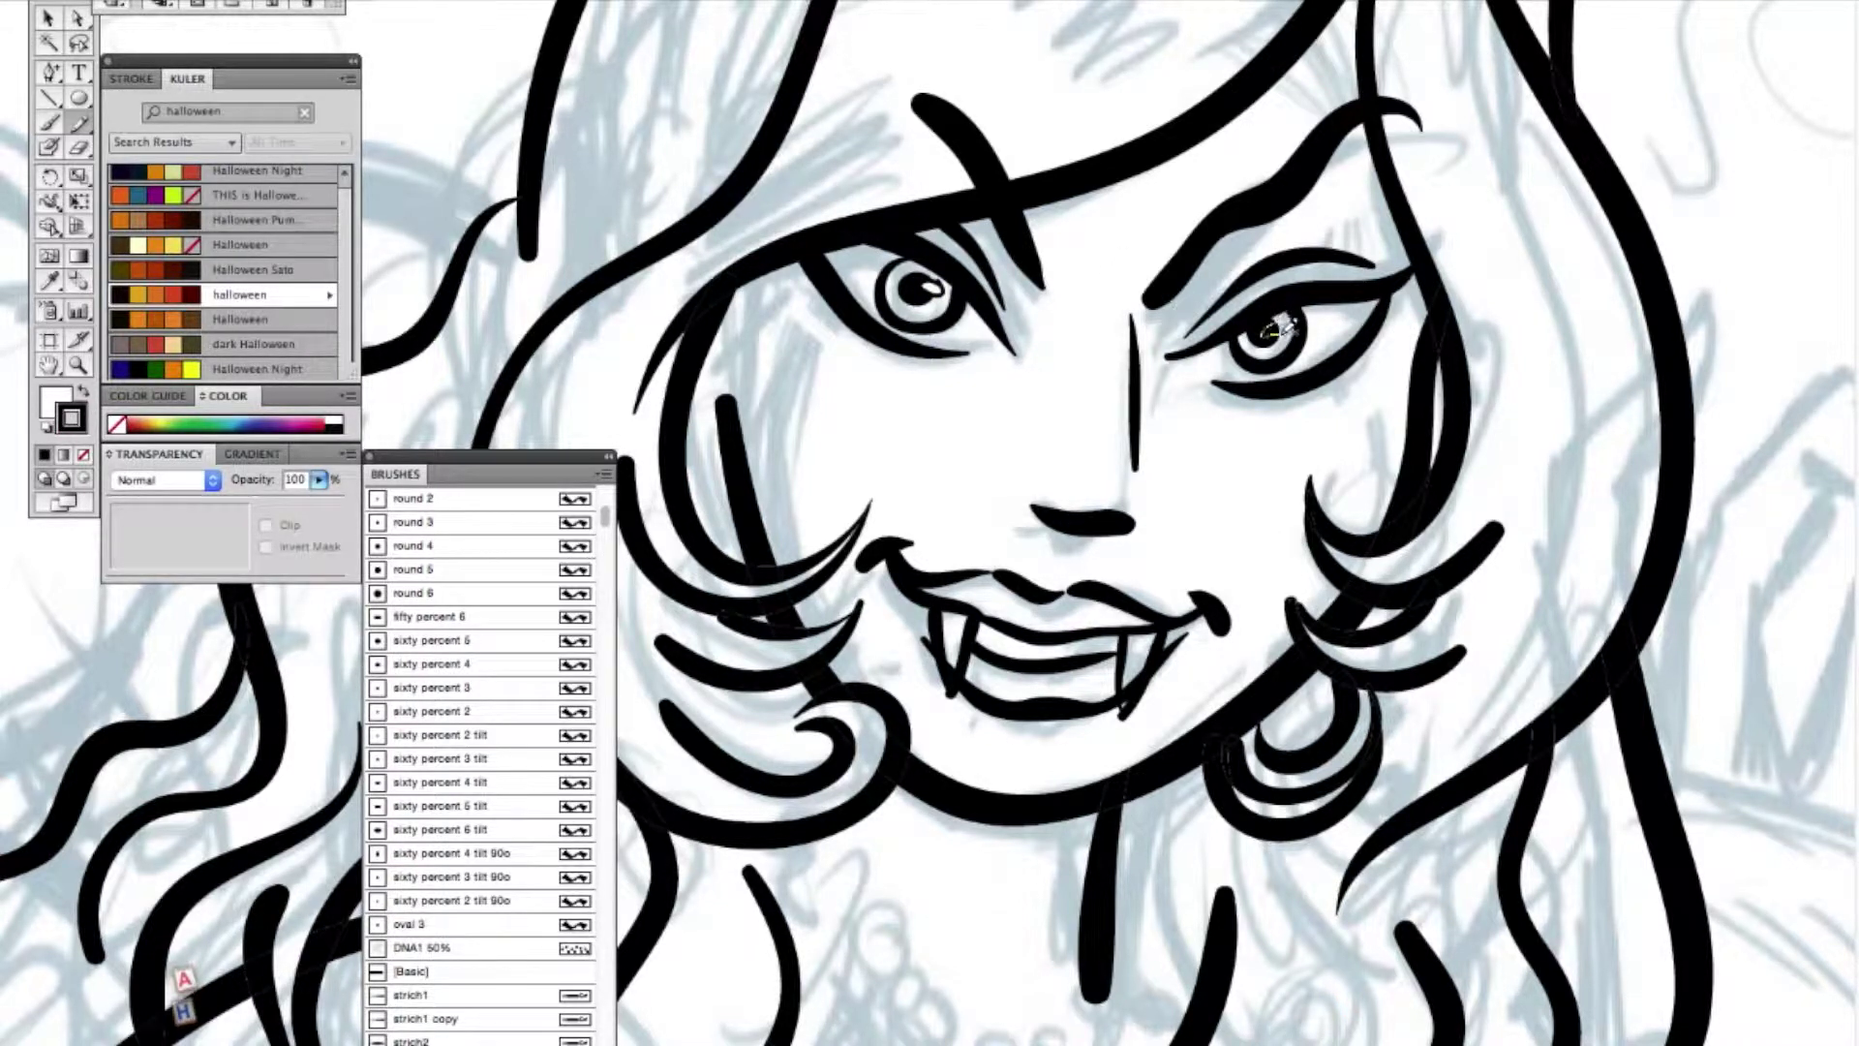
- Reshape the lines around the fang, the teeth edge and the right-hand mouth corner by moving their anchor points
key("a")
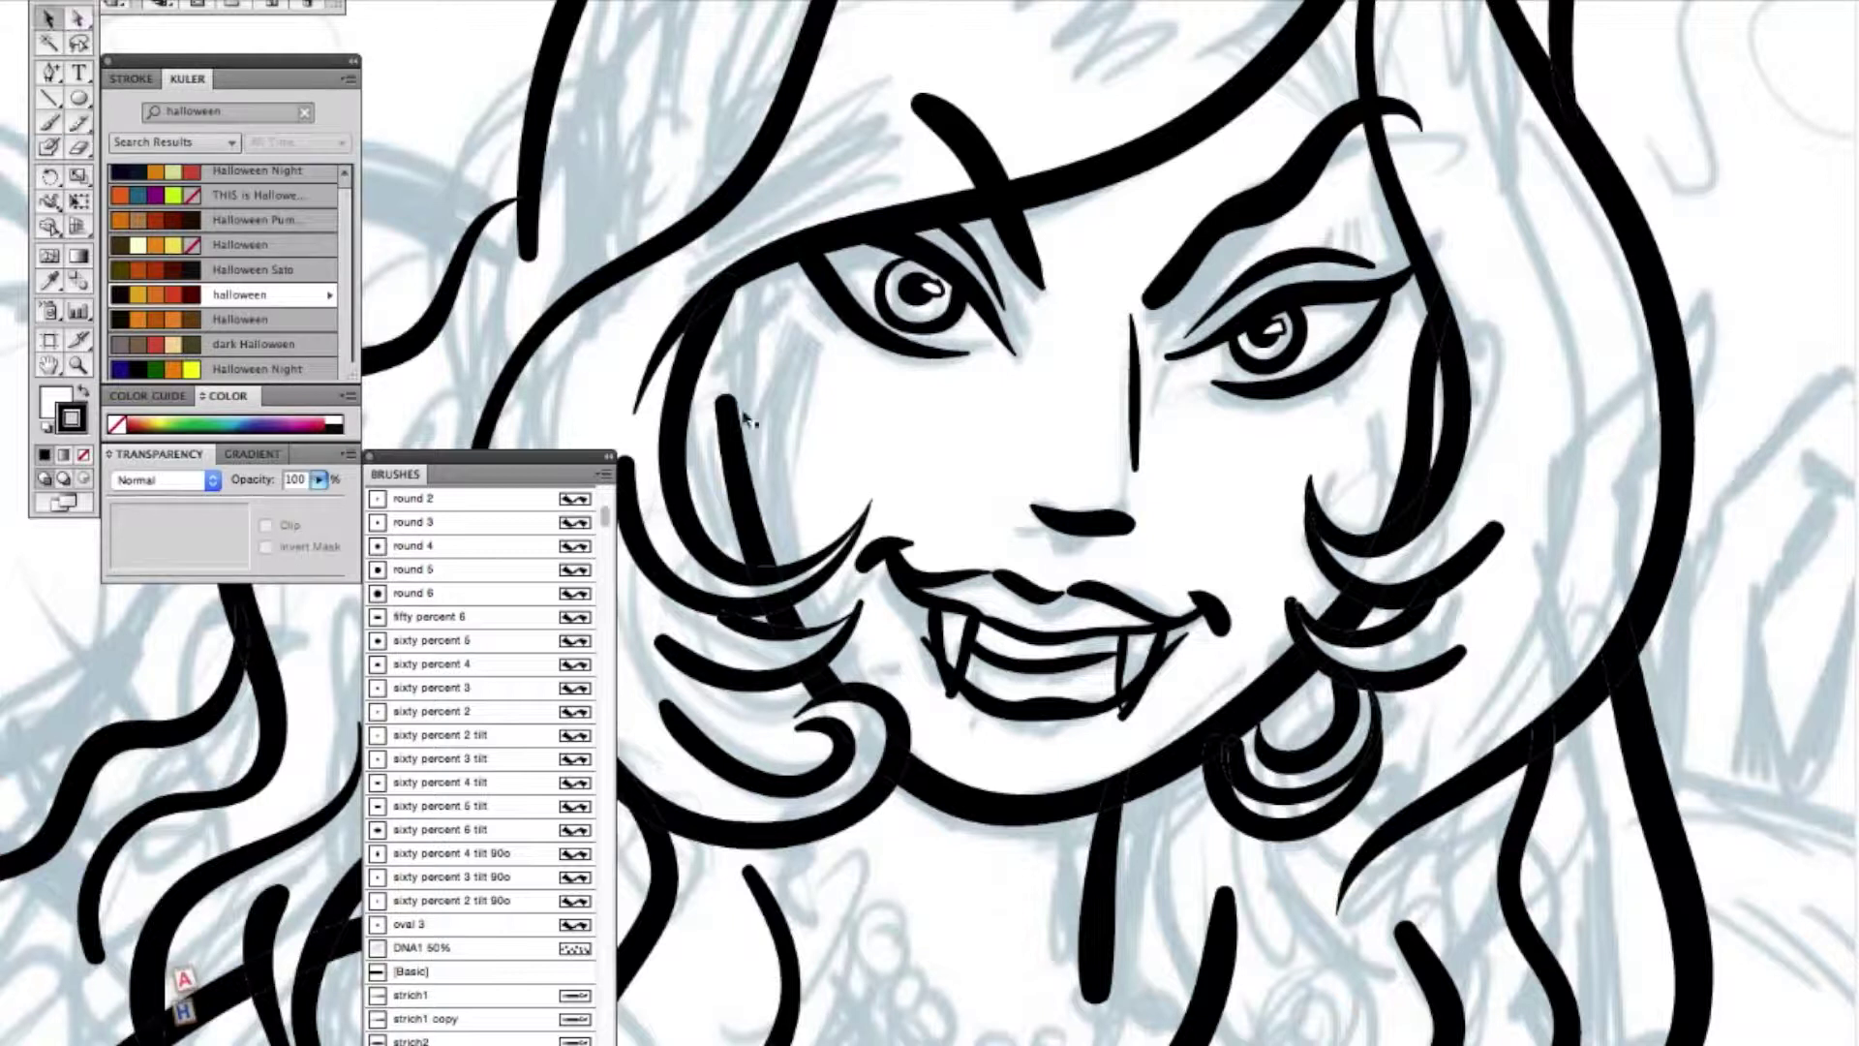
left_click(936, 651)
mouse_move(925, 639)
left_mouse_down()
mouse_move(900, 588)
mouse_move(933, 660)
left_mouse_up()
left_click(978, 645)
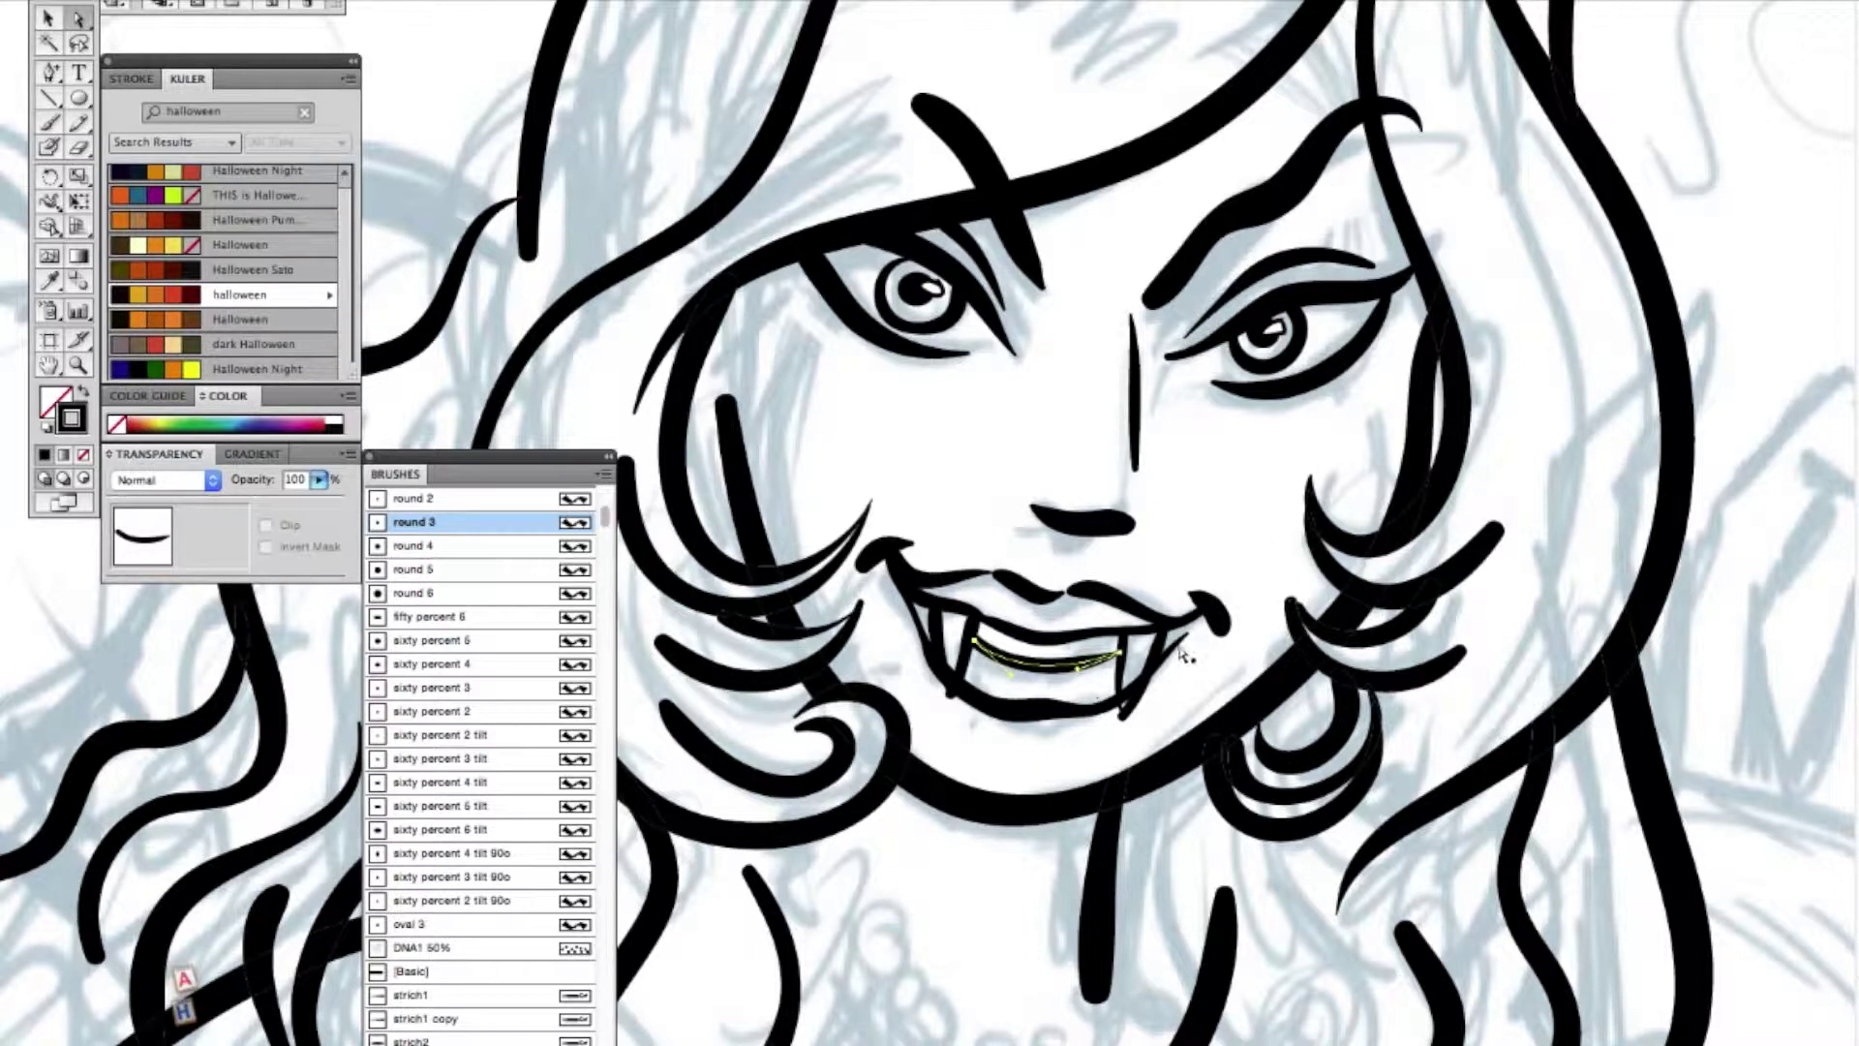
left_click(1210, 614)
left_click_drag(1189, 591, 1186, 590)
- Adjust the upper lip line and its central dip, undoing the last change
left_click(963, 581)
left_click_drag(990, 573, 1068, 589)
left_click(1026, 593)
key("super+z")
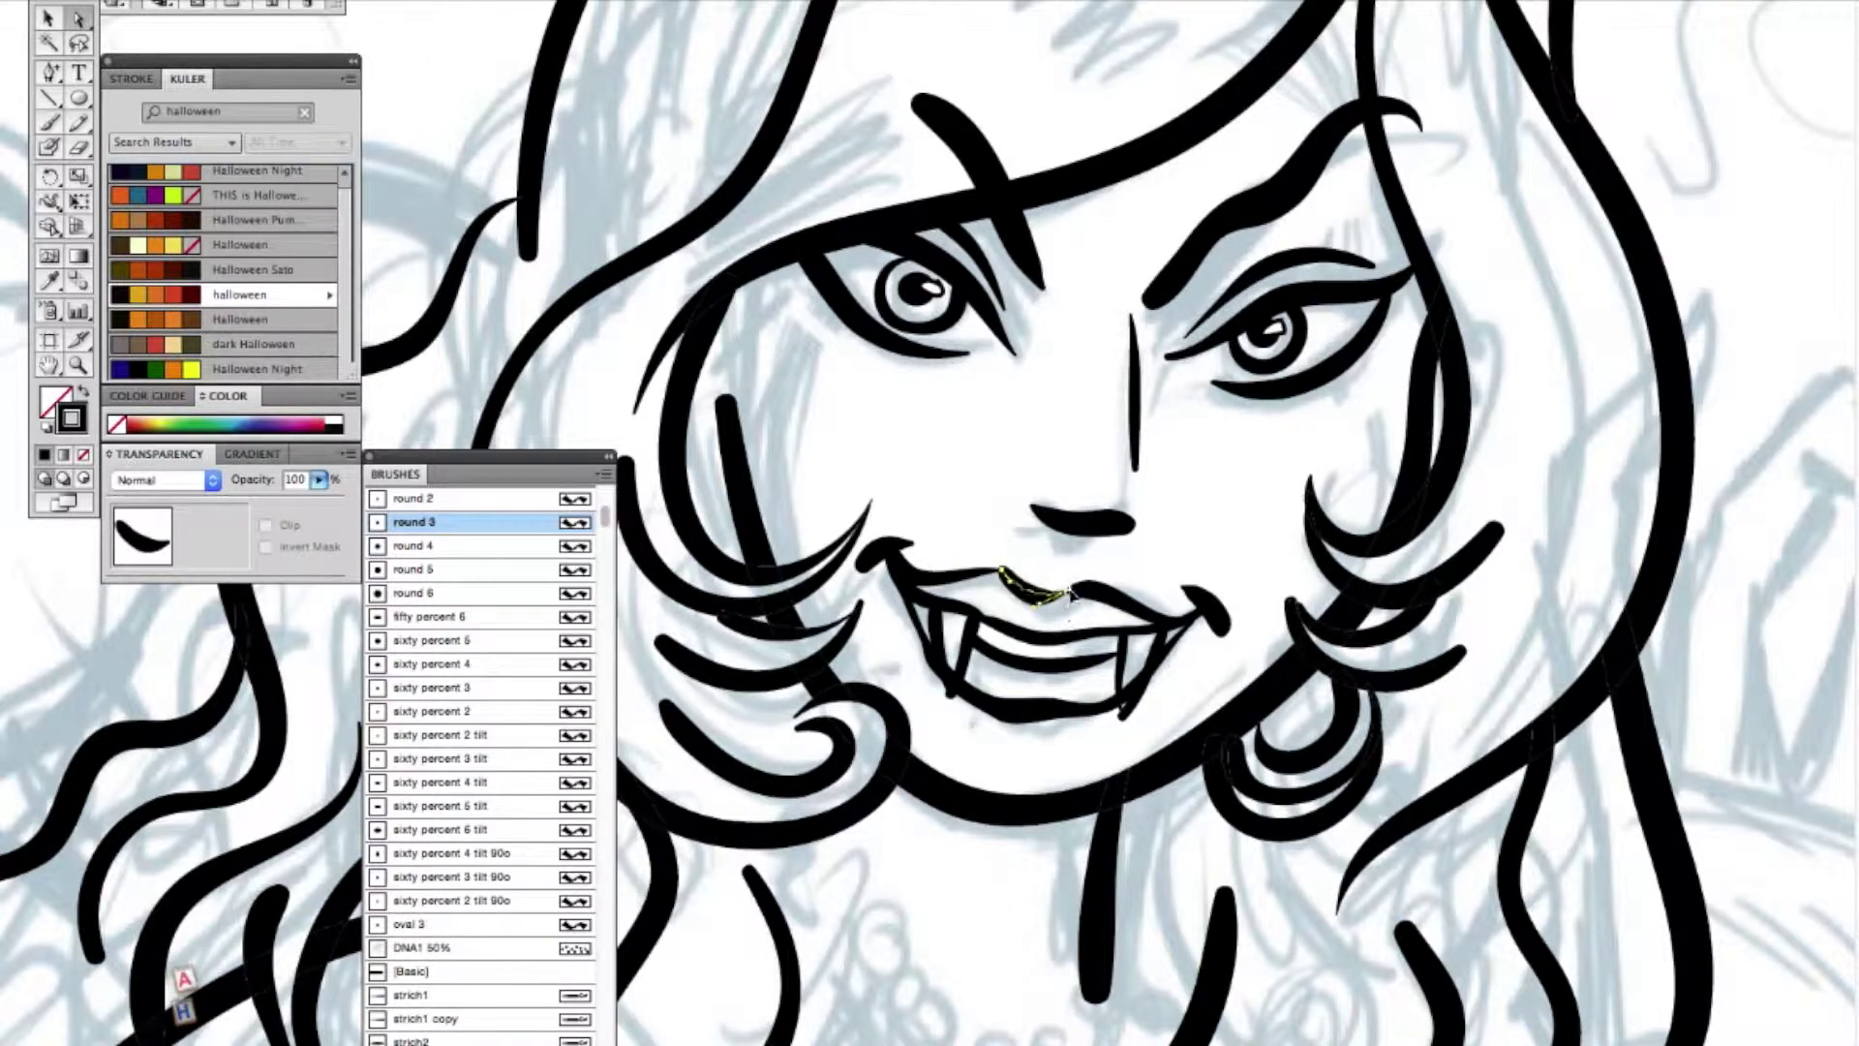
- Adjust the lower lip line and the tips of both fangs so the strokes meet neatly
left_click(983, 711)
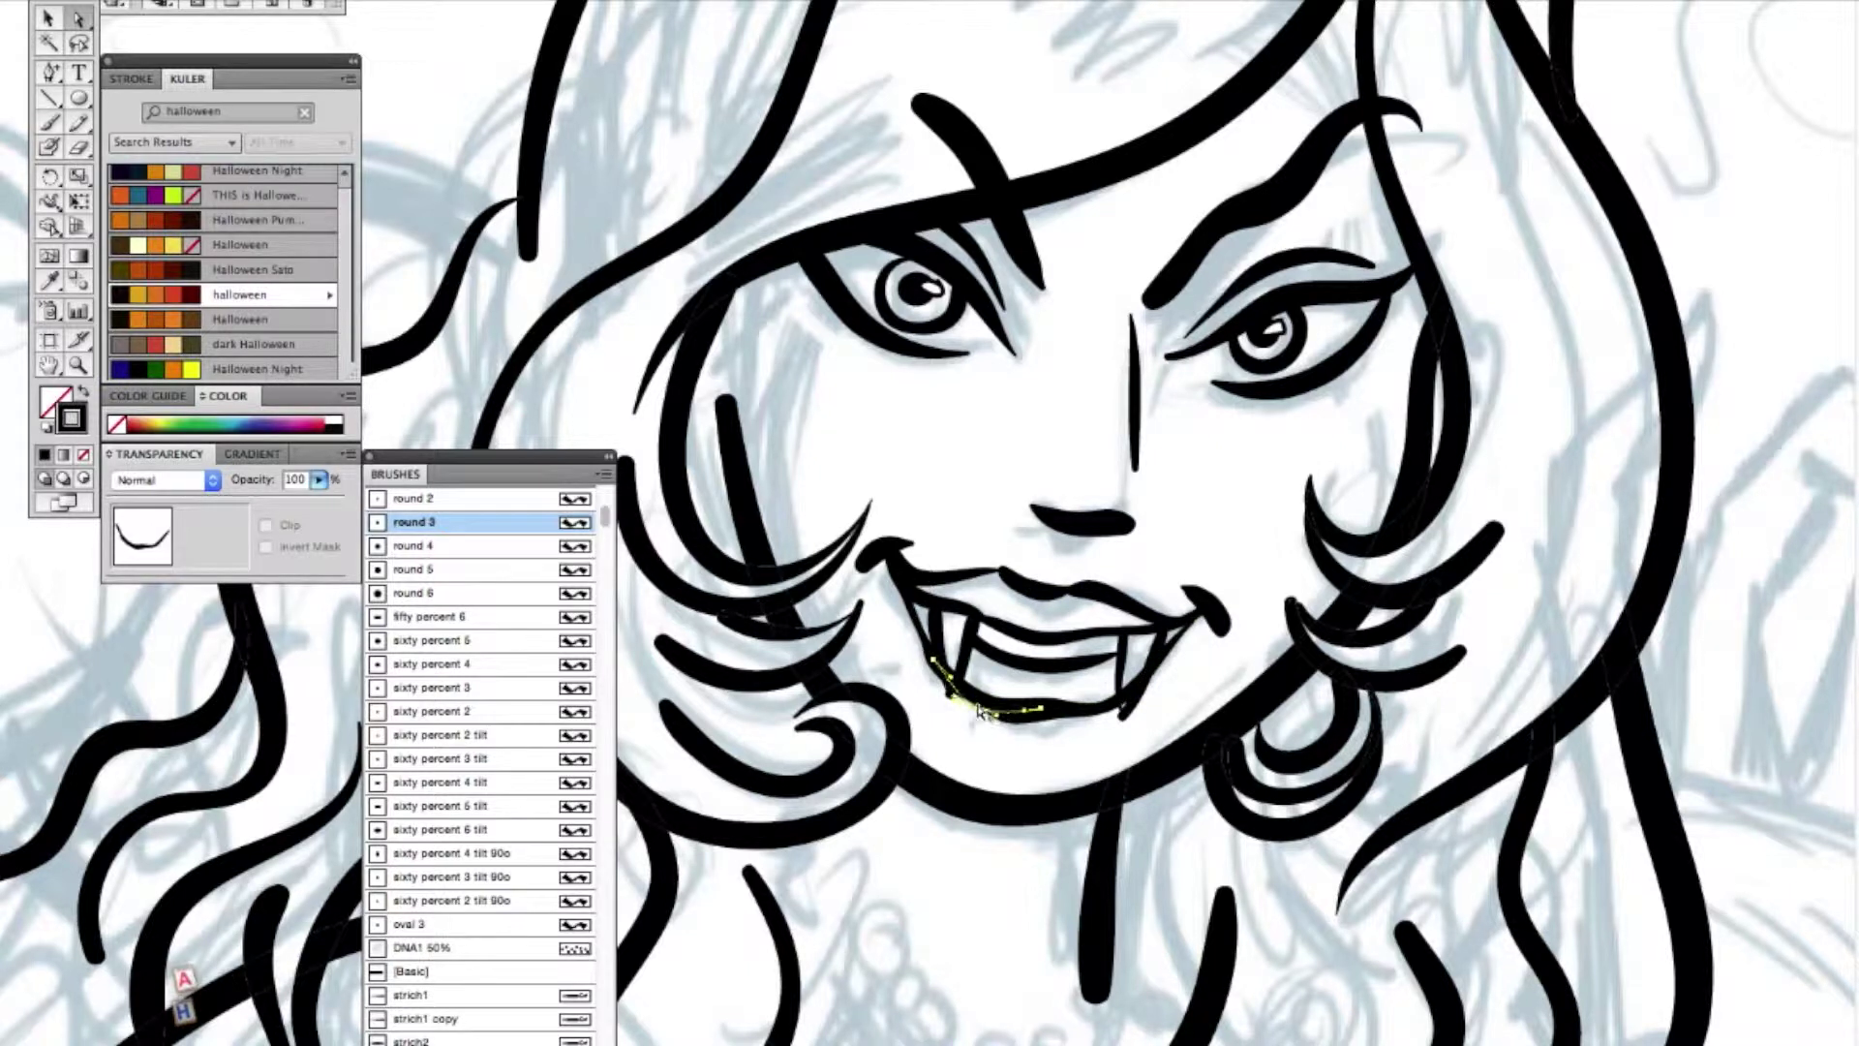
left_click(1123, 710)
left_click(1125, 705)
left_click(939, 656)
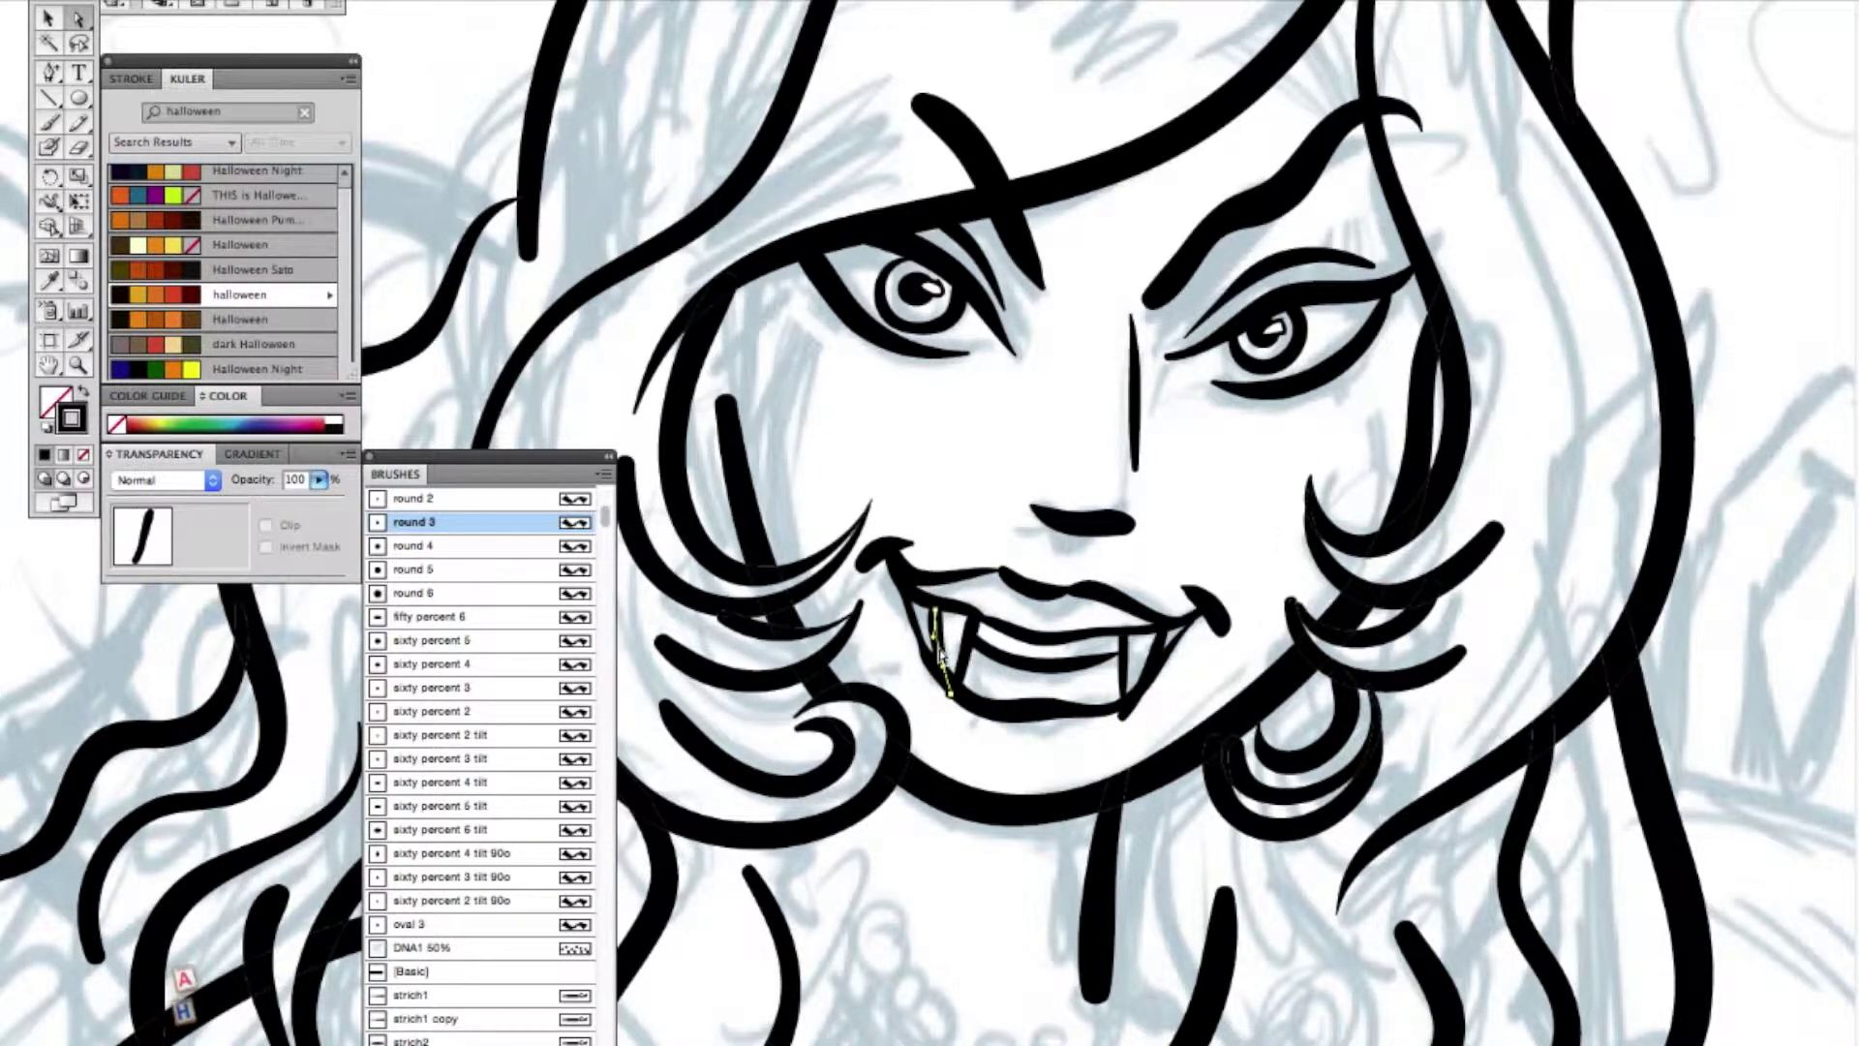
left_click_drag(950, 694, 941, 694)
left_click(975, 745)
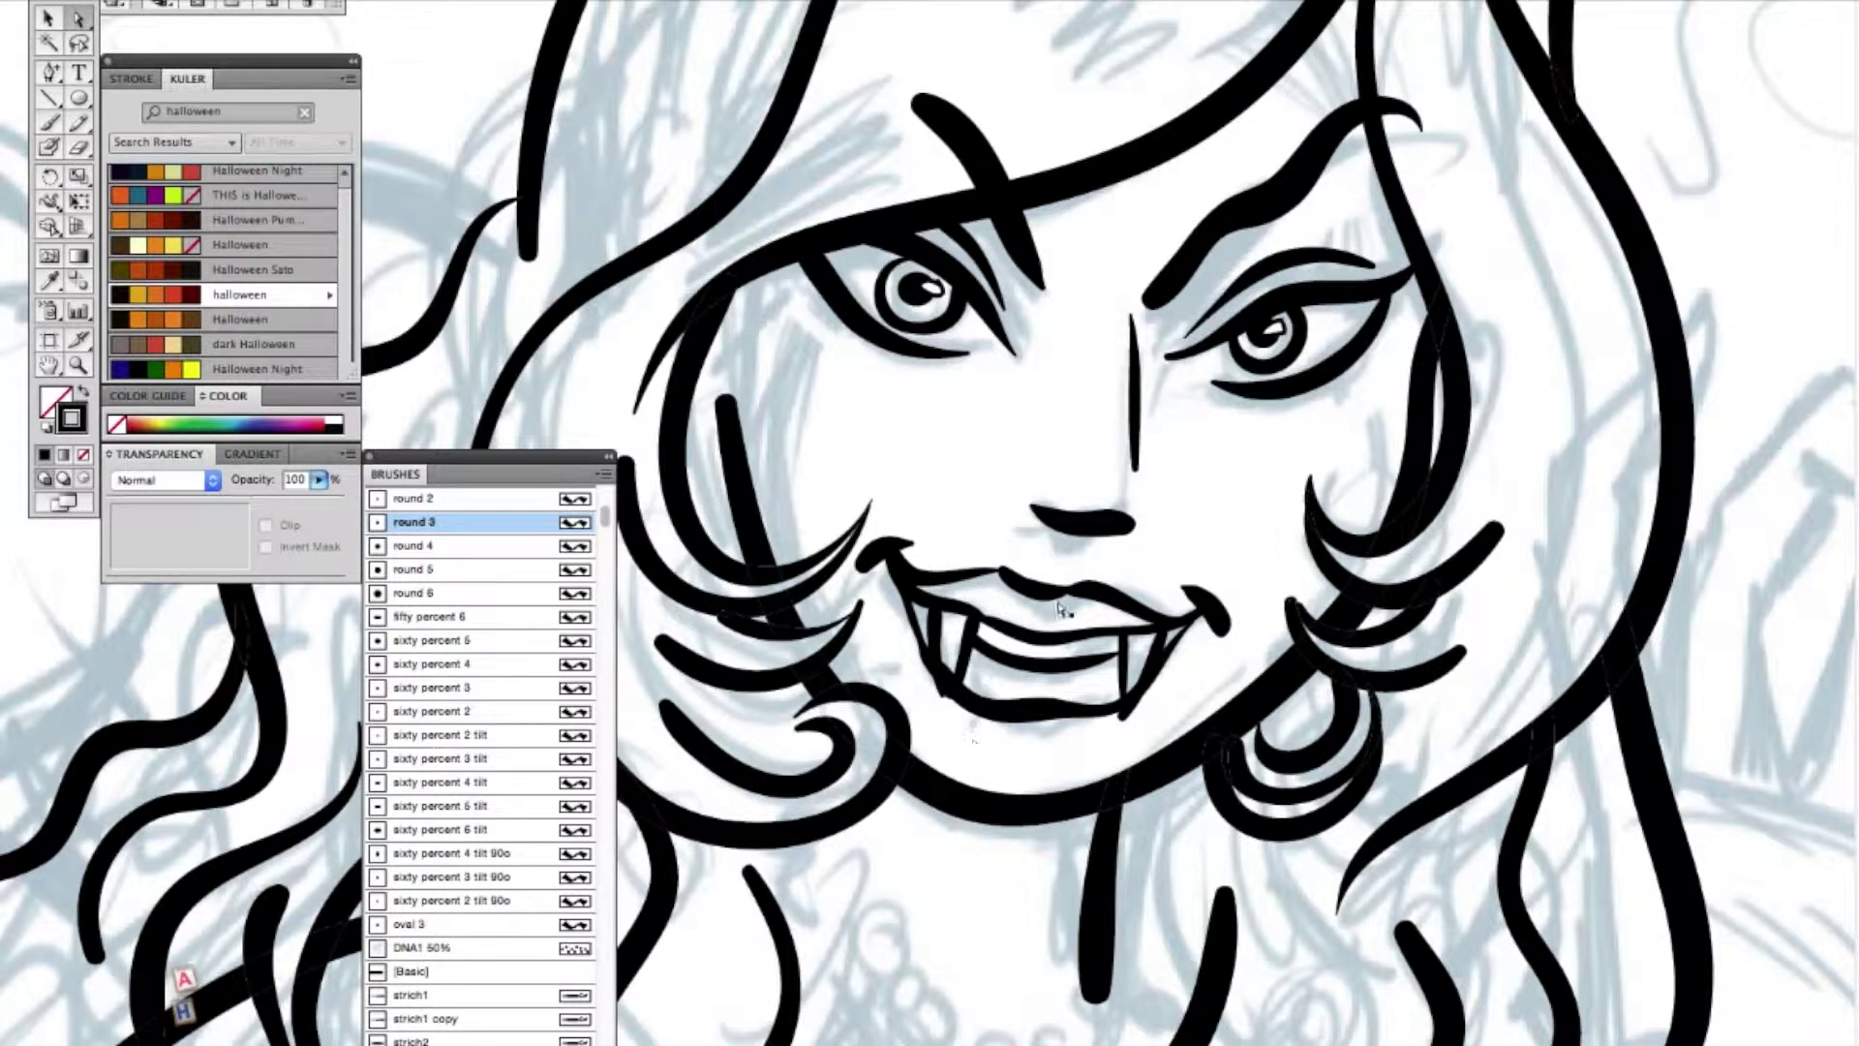
- Refine the central dip of the upper lip and the left-hand mouth corner by moving anchor points
left_click(1097, 589)
left_click_drag(1072, 591, 1063, 609)
left_click(1053, 594)
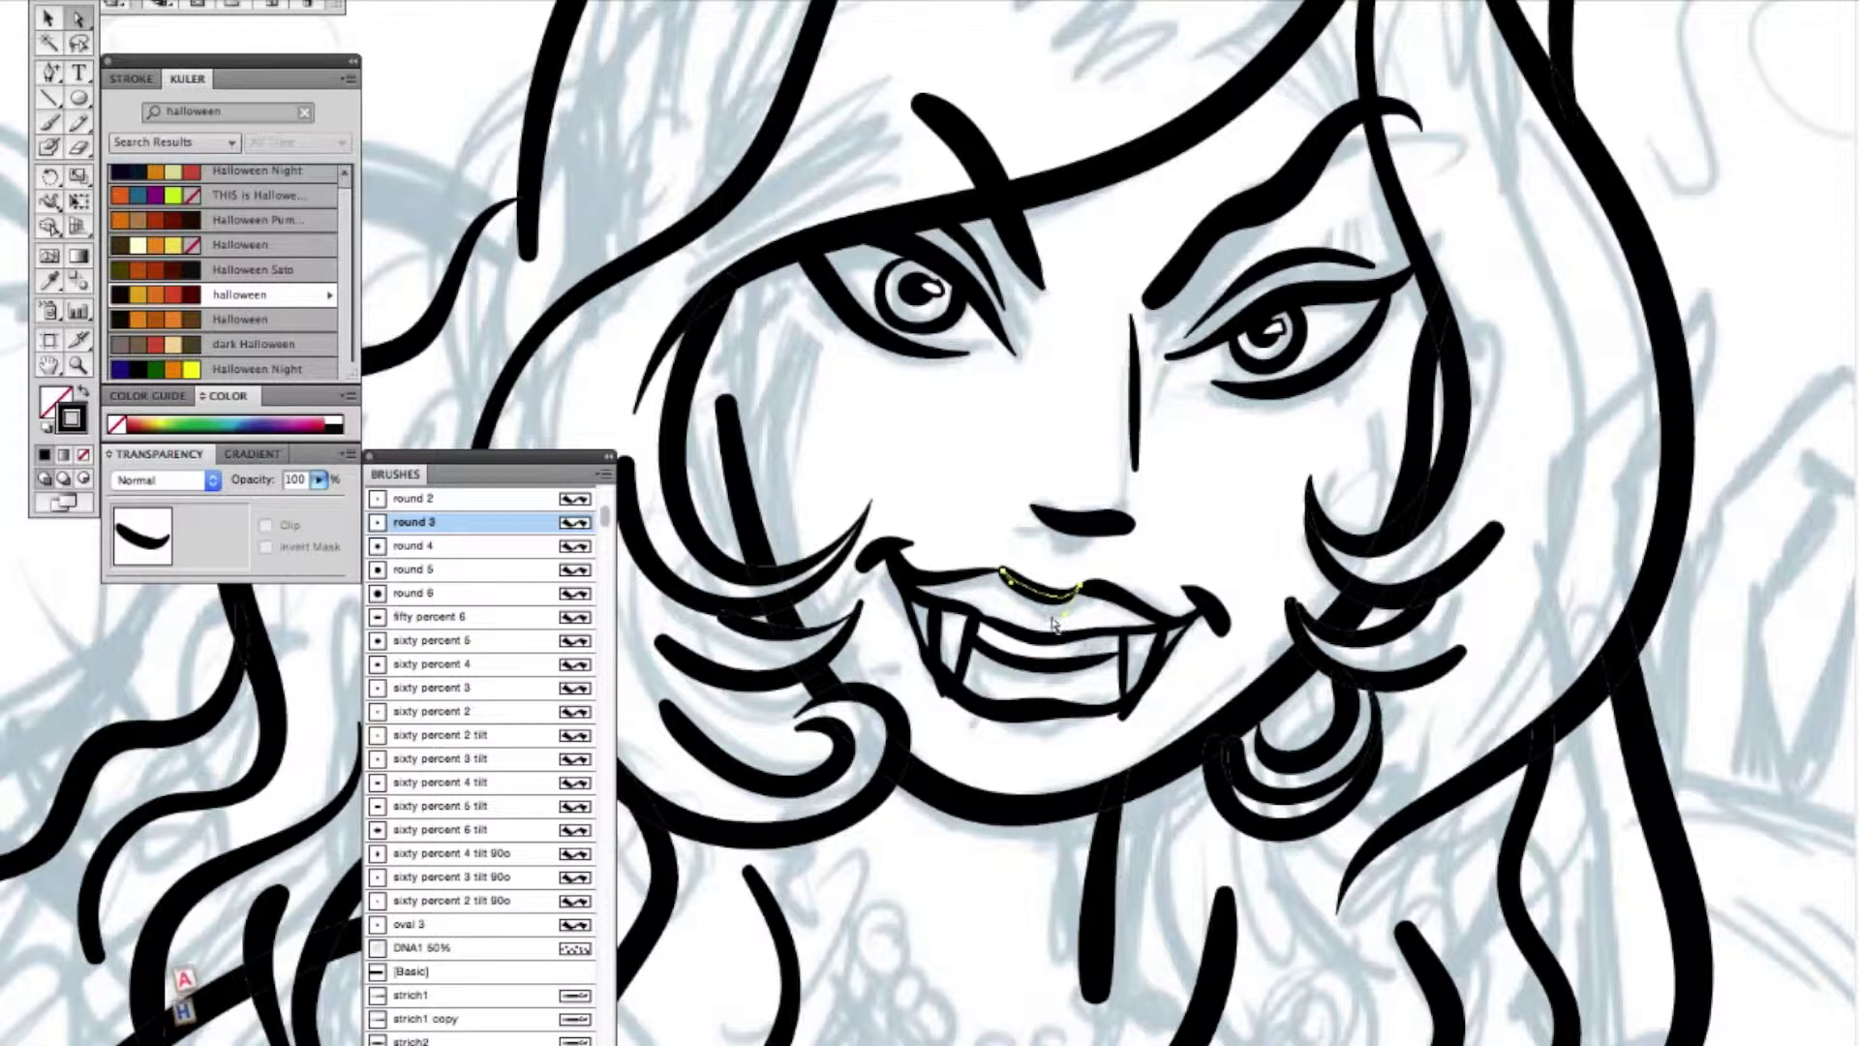
left_click(883, 554)
left_click_drag(863, 568, 860, 573)
left_click(763, 427)
- Ink the beaded necklace with its flower pendant and the petal fringe of the earring using the round 3 brush
left_click(77, 367)
double_click(78, 366)
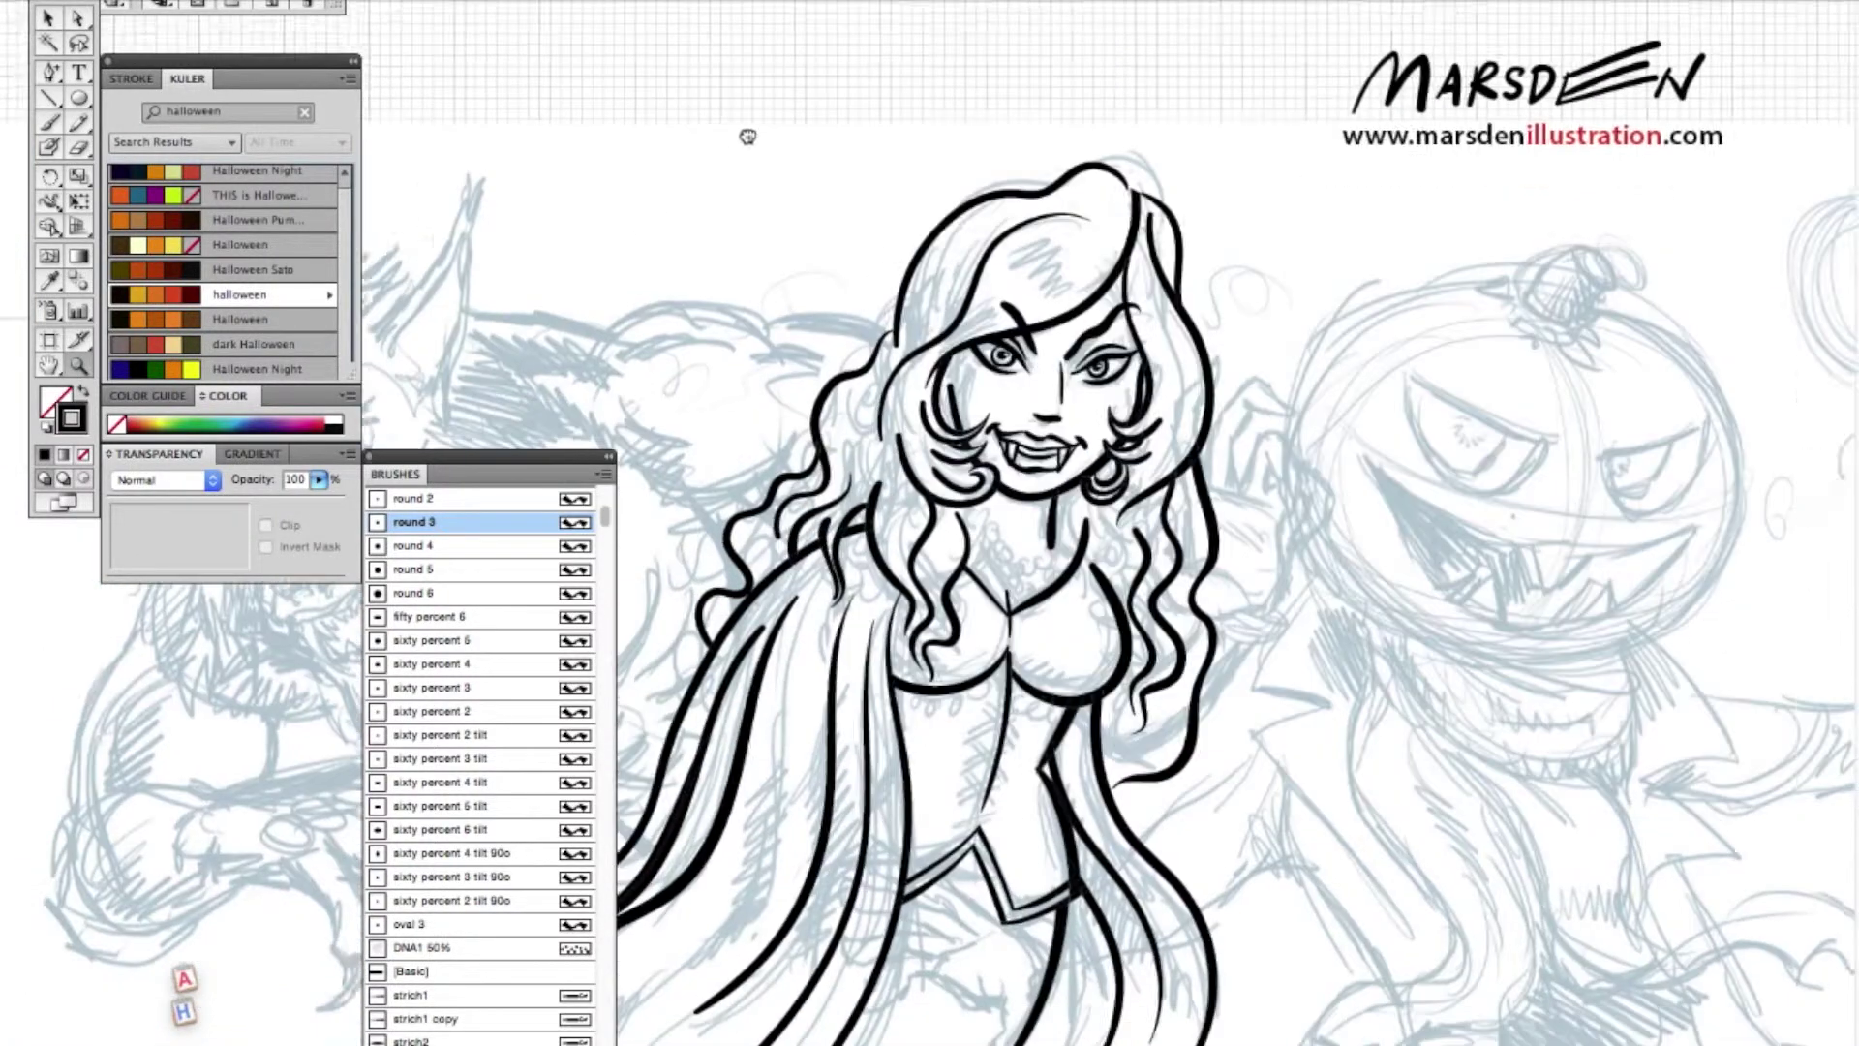
left_click_drag(711, 126, 1280, 951)
key("b")
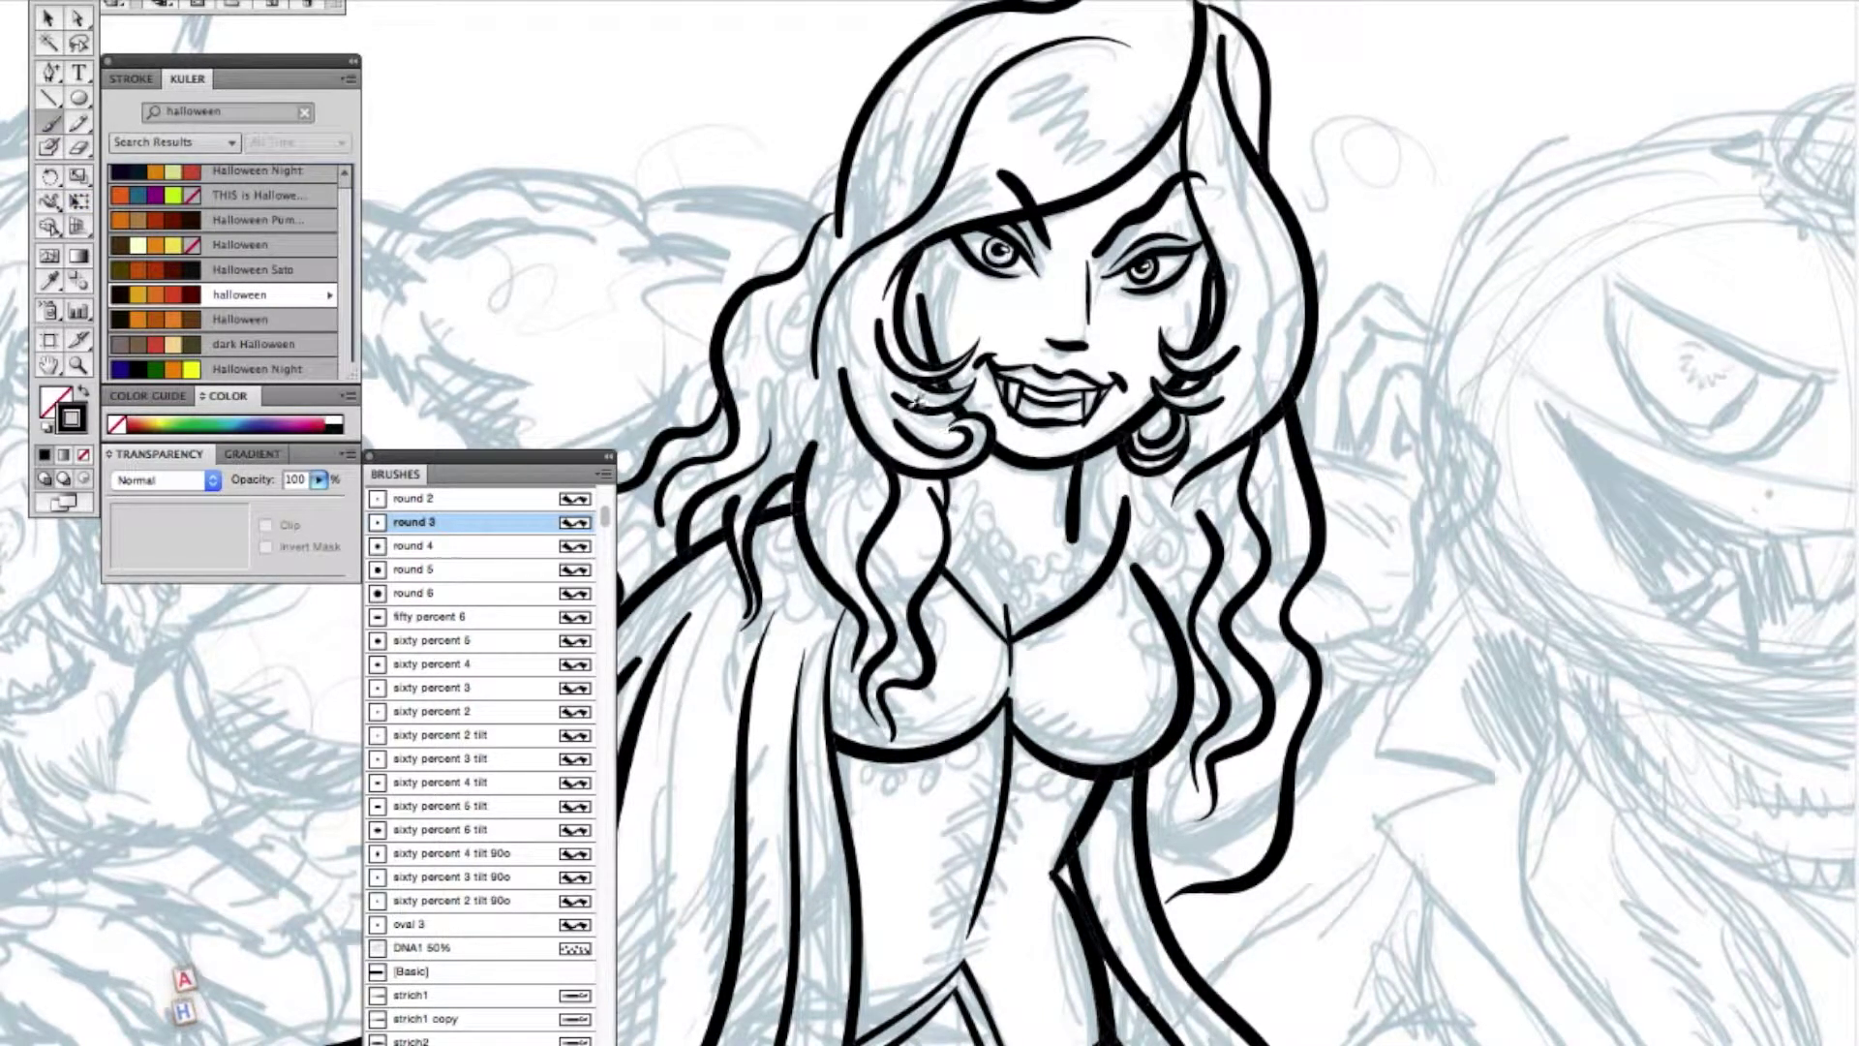
mouse_move(983, 503)
left_mouse_down()
mouse_move(1060, 564)
mouse_move(1091, 511)
mouse_move(959, 490)
mouse_move(1029, 583)
mouse_move(1009, 569)
mouse_move(1000, 591)
mouse_move(1040, 587)
left_mouse_up()
mouse_move(1036, 587)
left_mouse_down()
mouse_move(978, 543)
mouse_move(972, 560)
left_mouse_up()
mouse_move(1045, 567)
left_mouse_down()
mouse_move(1071, 581)
mouse_move(1083, 556)
left_mouse_up()
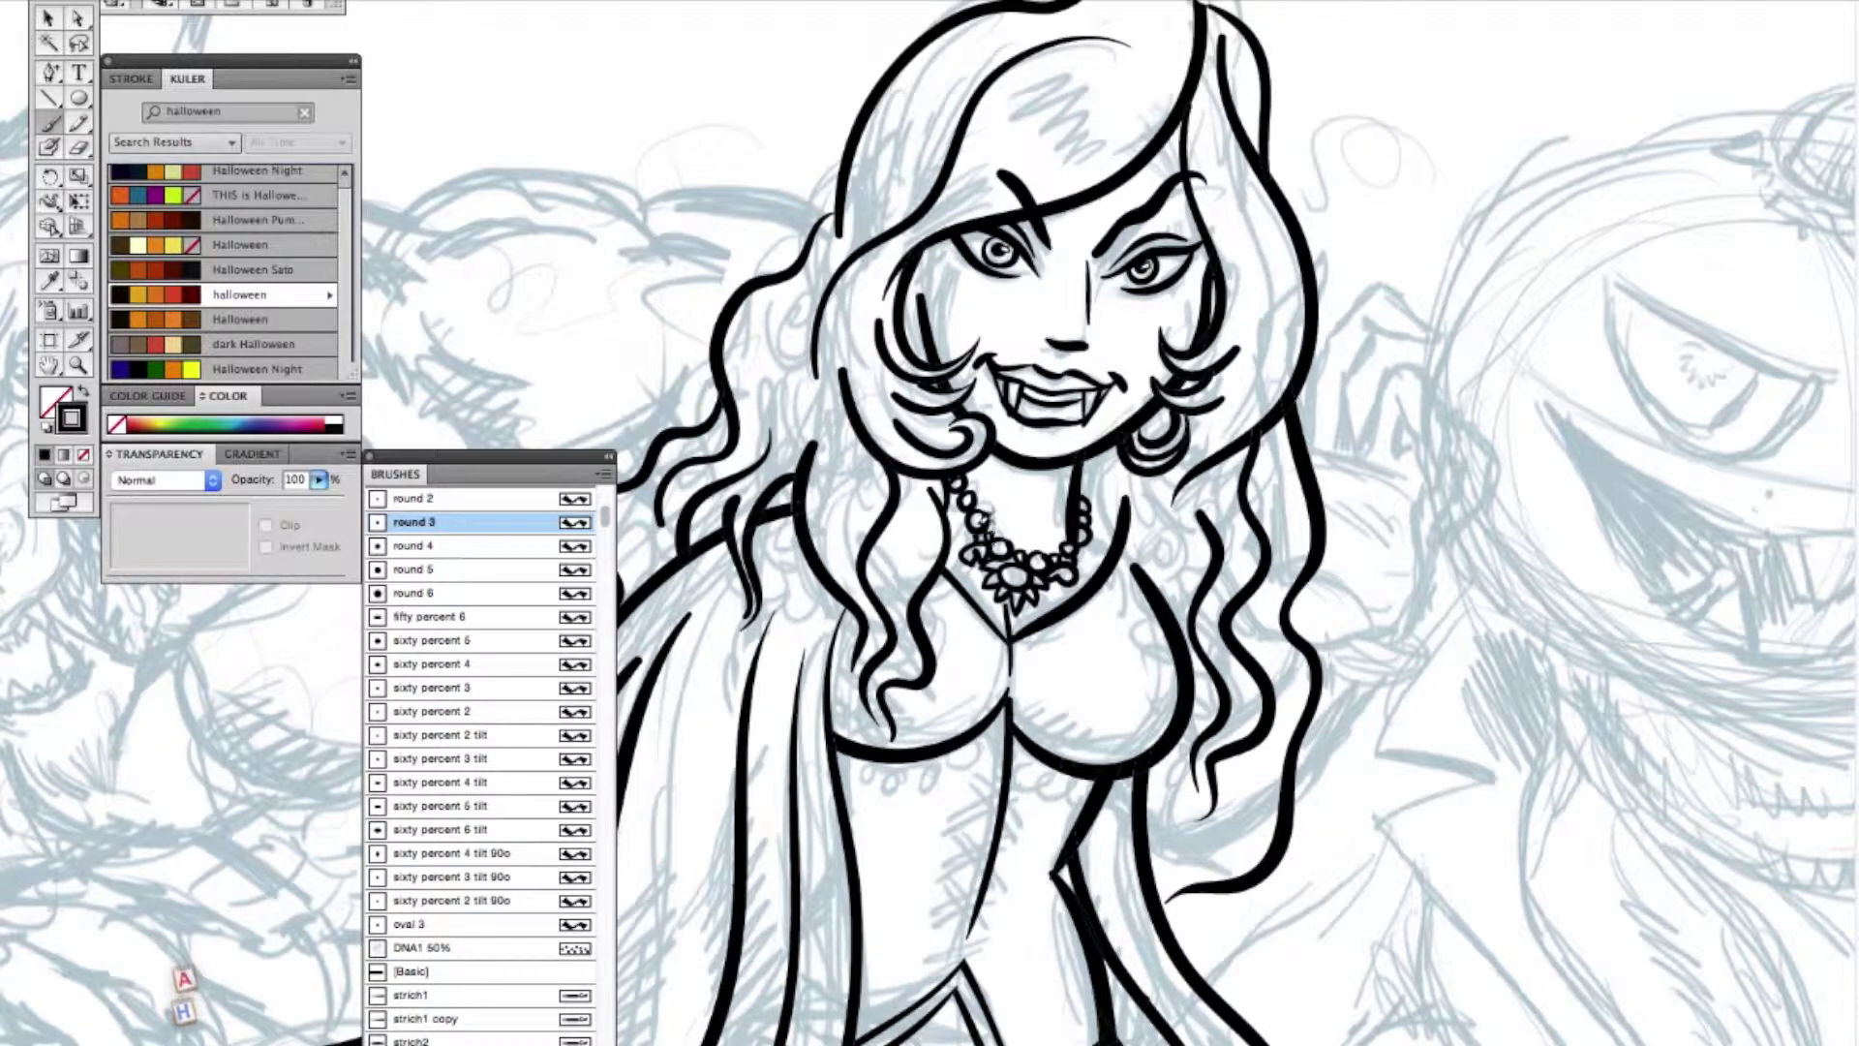
mouse_move(1123, 440)
left_mouse_down()
mouse_move(1128, 474)
mouse_move(1176, 484)
mouse_move(1176, 468)
left_mouse_up()
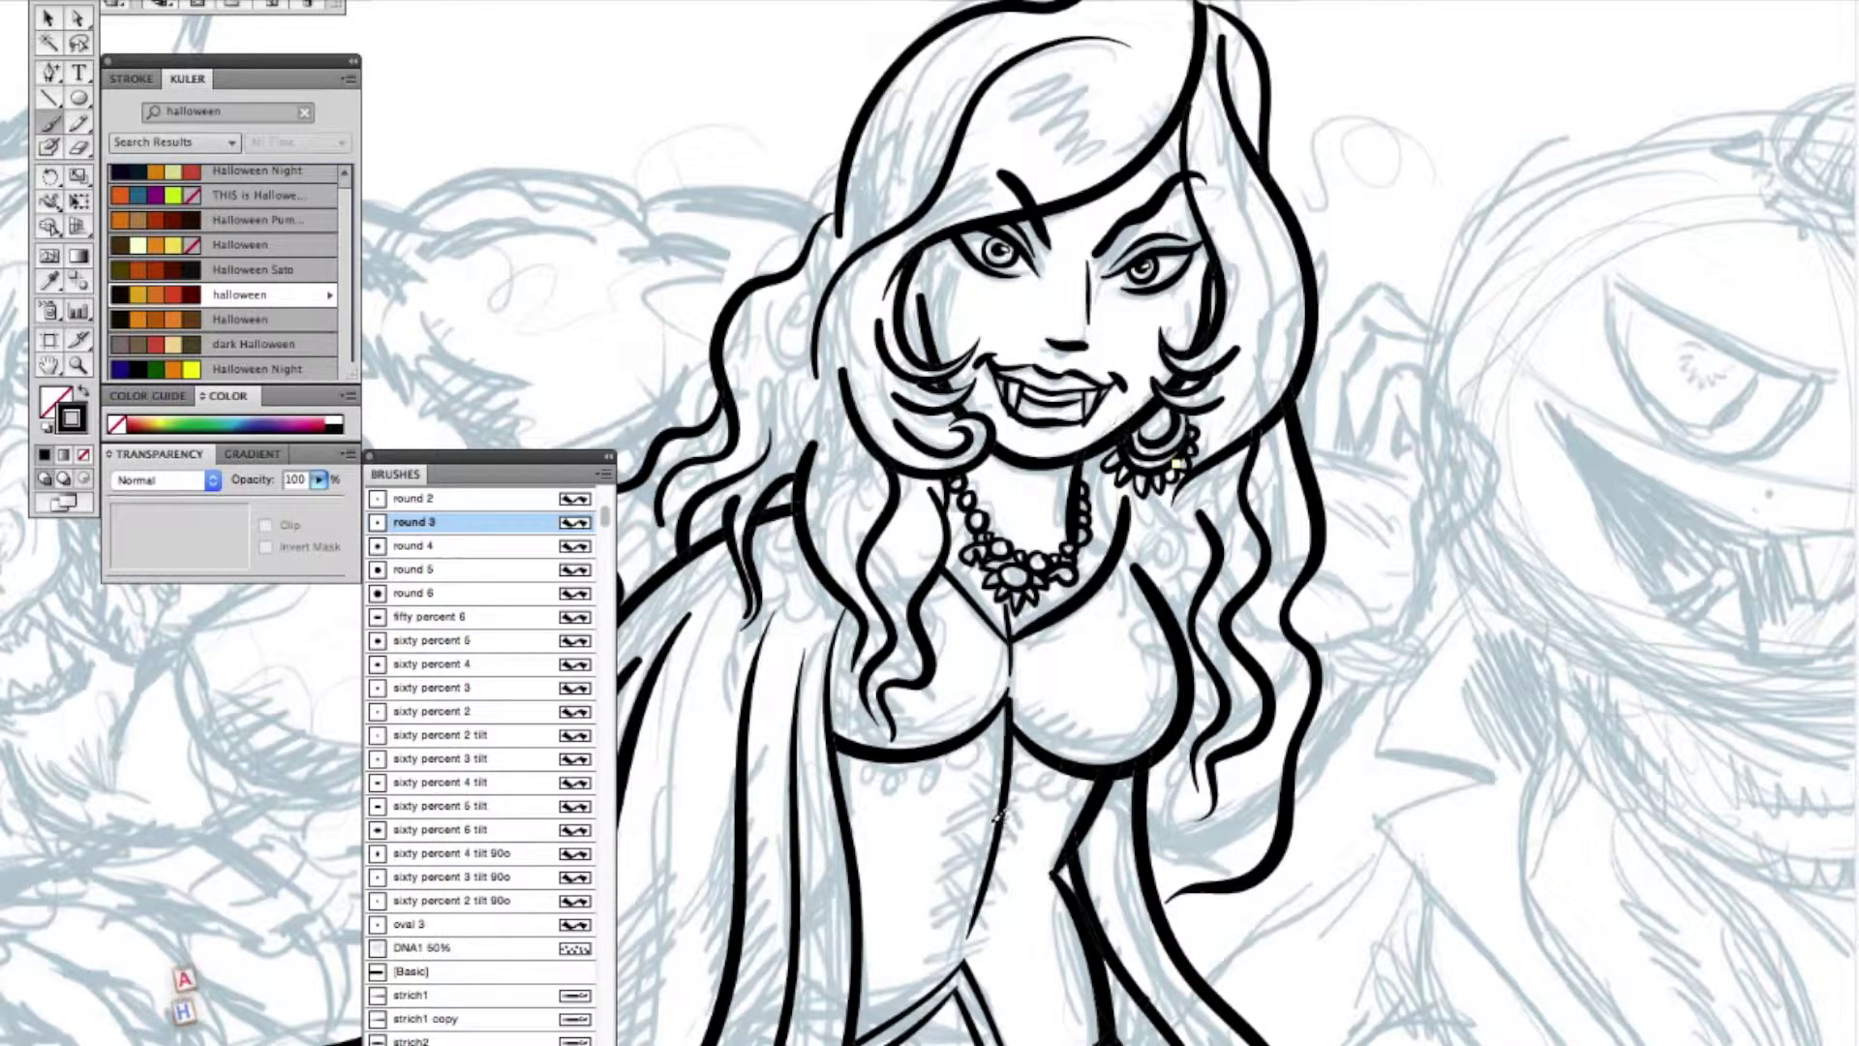
- Ink three crossed lacing stitches down the centre line of the corset
mouse_move(1040, 781)
left_mouse_down()
mouse_move(959, 823)
mouse_move(963, 866)
mouse_move(936, 915)
left_mouse_up()
left_click_drag(1034, 813, 992, 759)
left_click_drag(1026, 865, 980, 830)
left_click_drag(1012, 923, 966, 869)
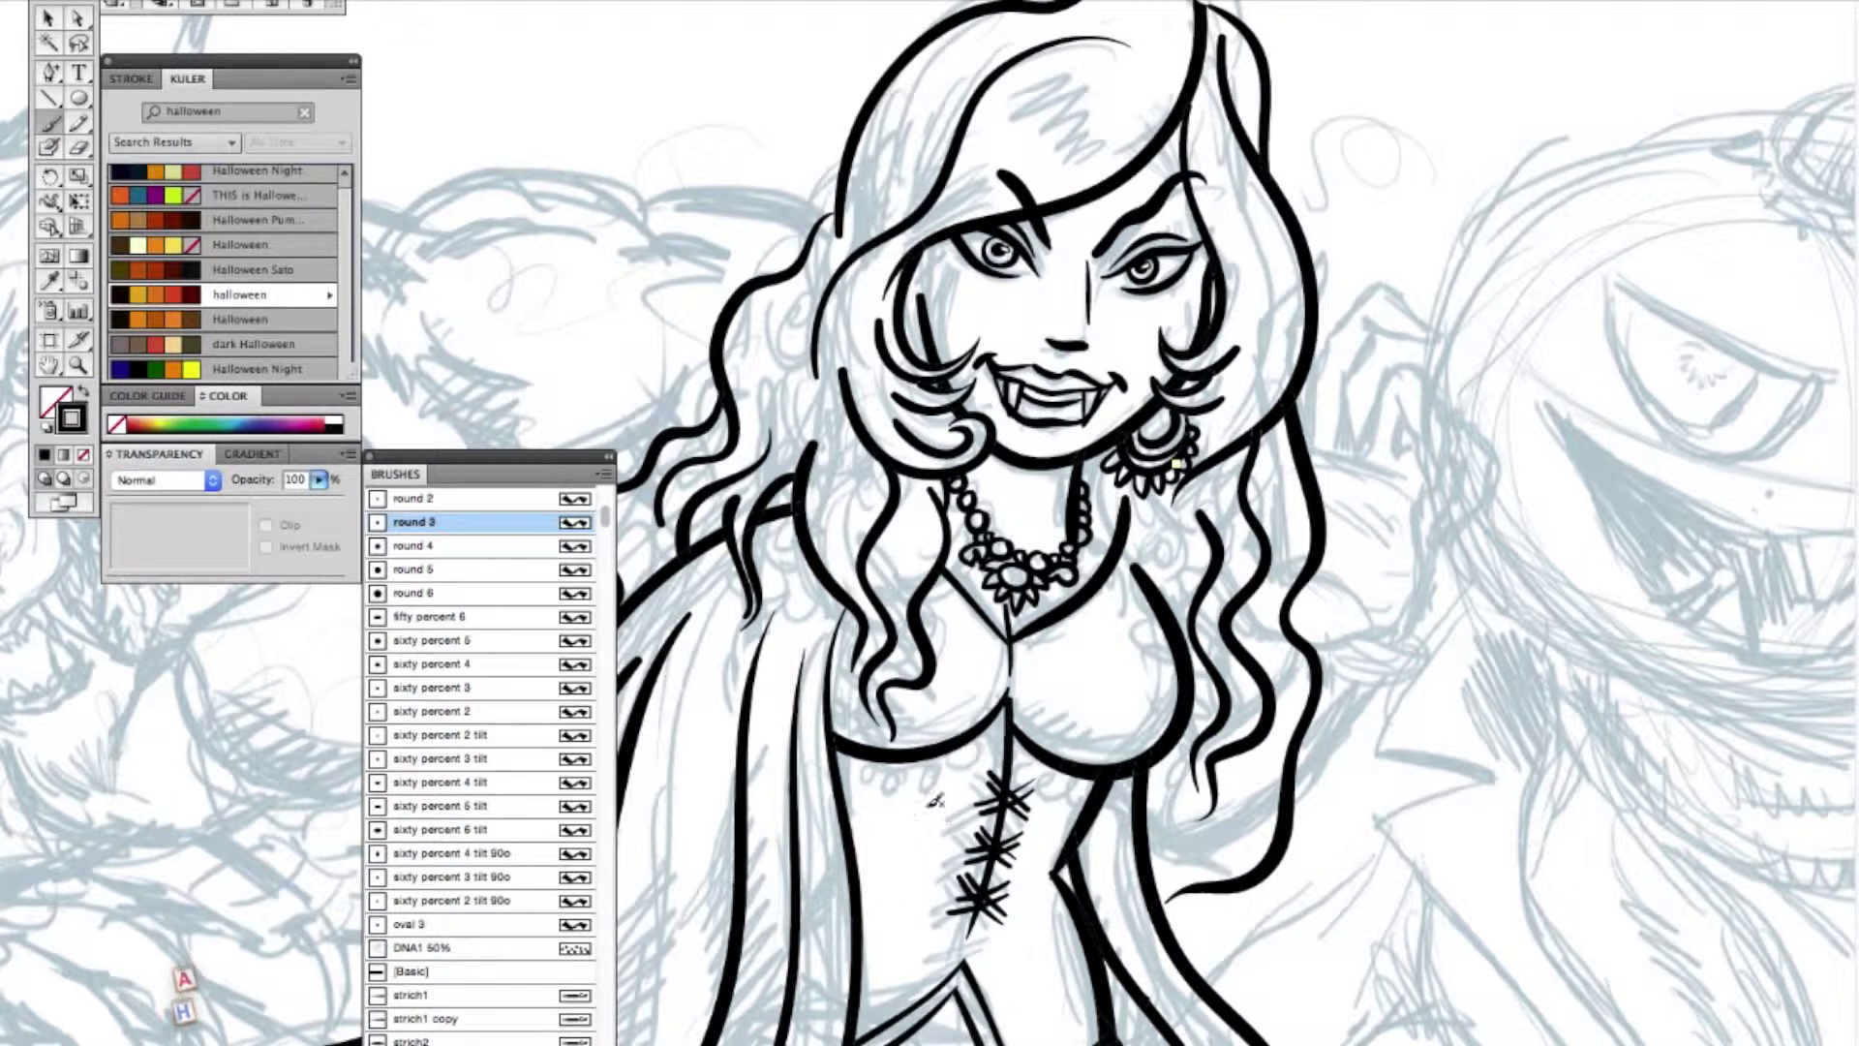
- Ink scalloped lace with curls below the bust and curled ornaments along the corset's lower edge
mouse_move(1002, 721)
left_mouse_down()
mouse_move(915, 786)
mouse_move(909, 763)
mouse_move(876, 769)
left_mouse_up()
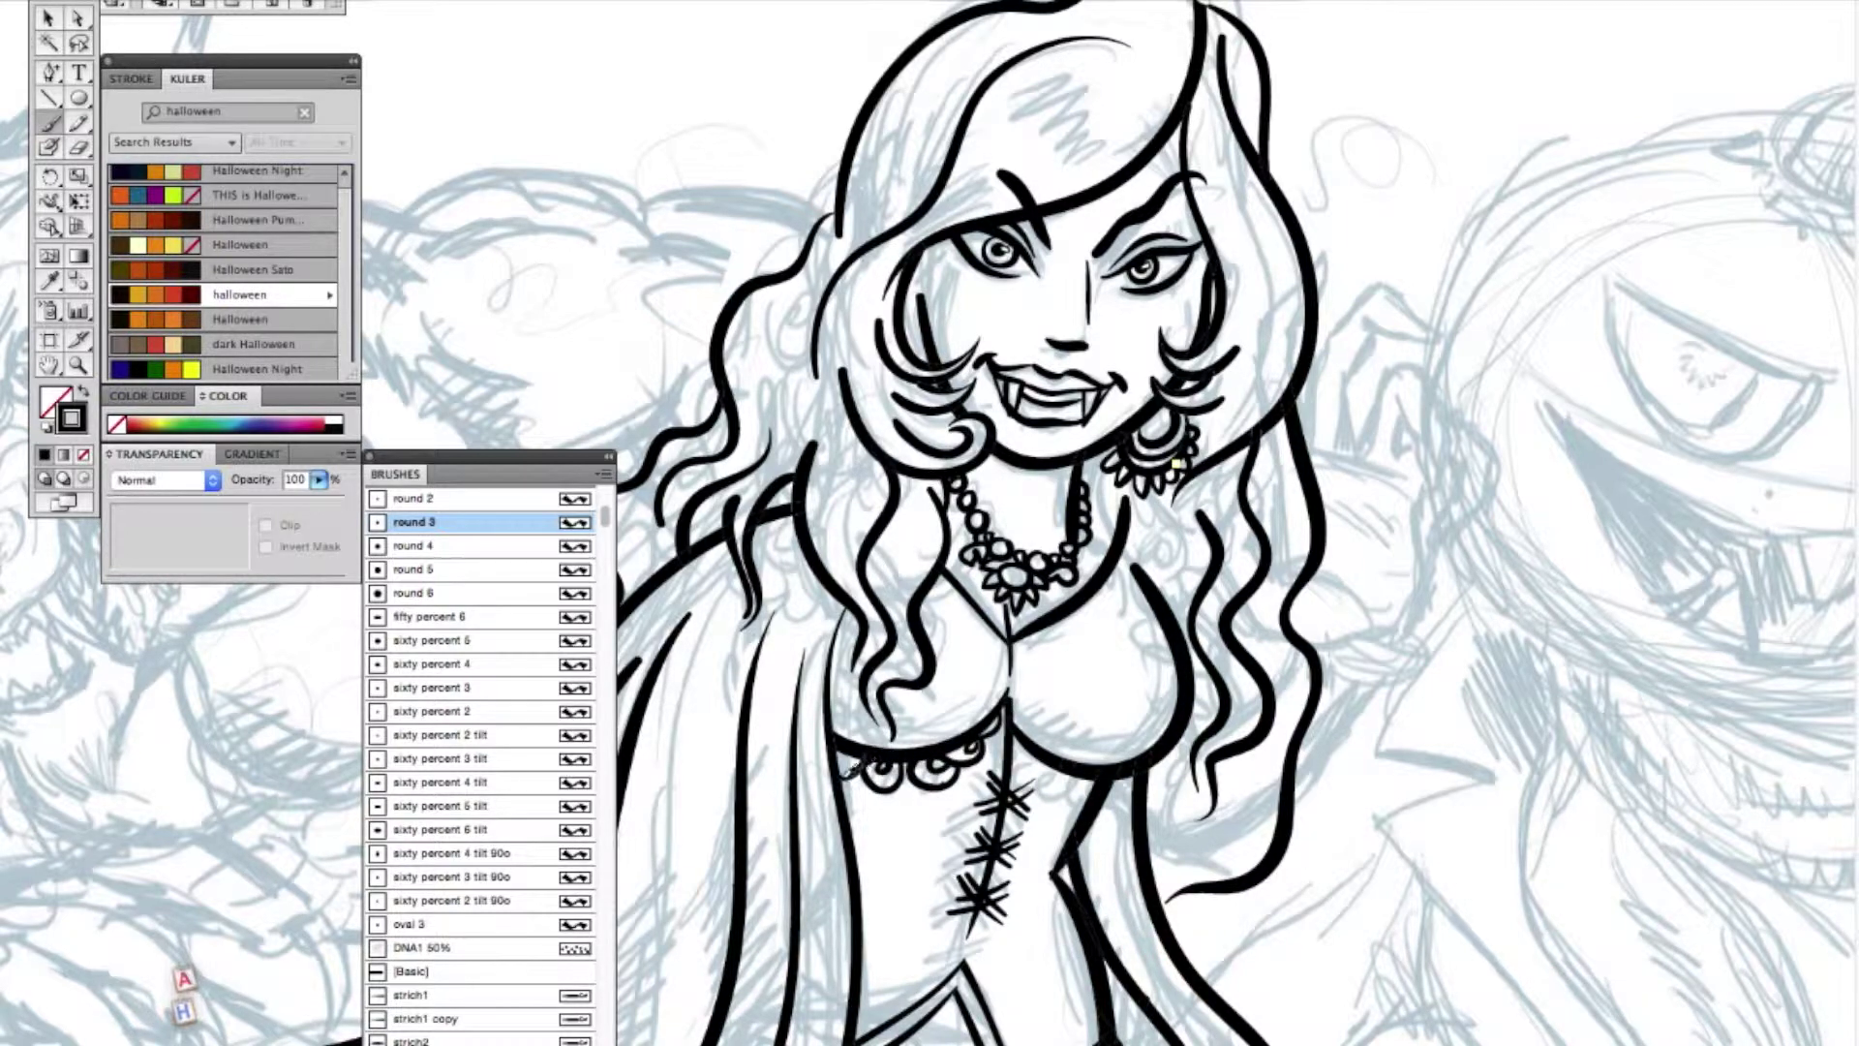
mouse_move(1038, 742)
left_mouse_down()
mouse_move(1077, 790)
mouse_move(1106, 791)
mouse_move(1065, 789)
mouse_move(1085, 817)
left_mouse_up()
mouse_move(898, 793)
left_mouse_down()
mouse_move(848, 800)
mouse_move(888, 812)
left_mouse_up()
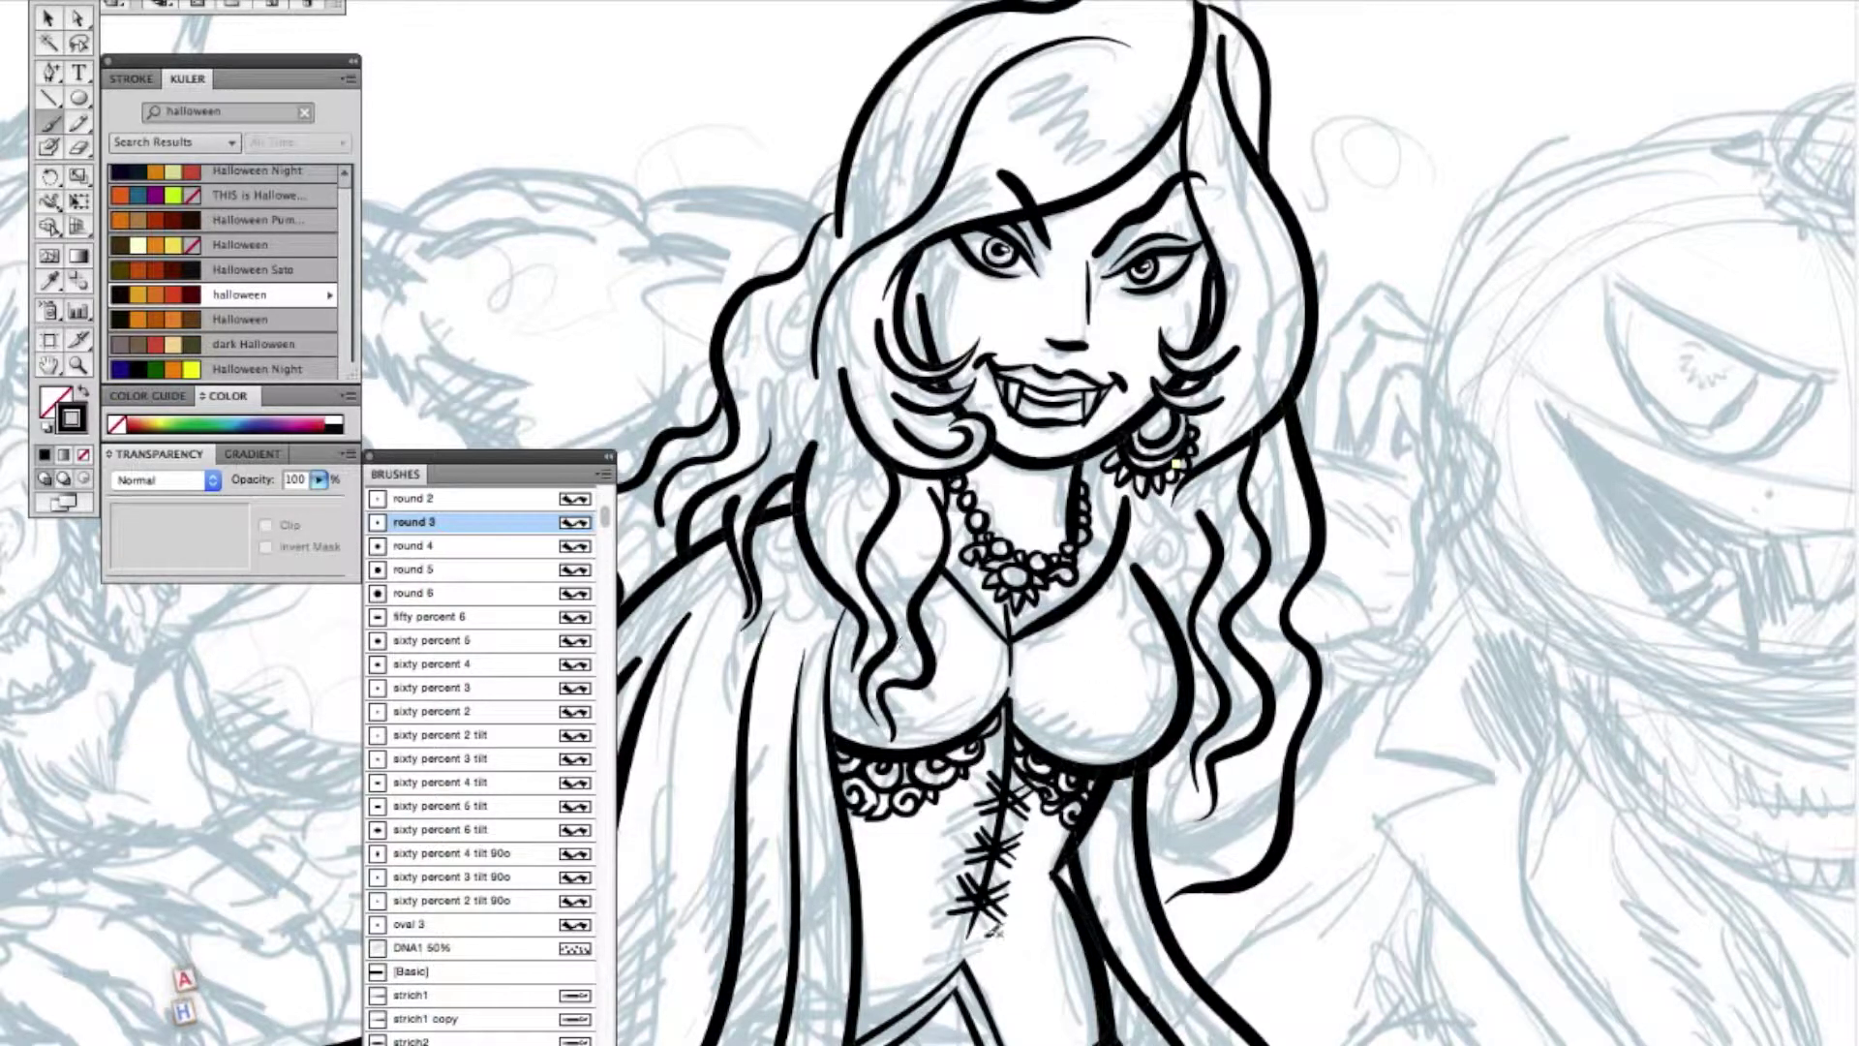
mouse_move(1022, 1007)
left_mouse_down()
mouse_move(1015, 1044)
mouse_move(1057, 1042)
left_mouse_up()
left_click_drag(931, 972, 872, 1010)
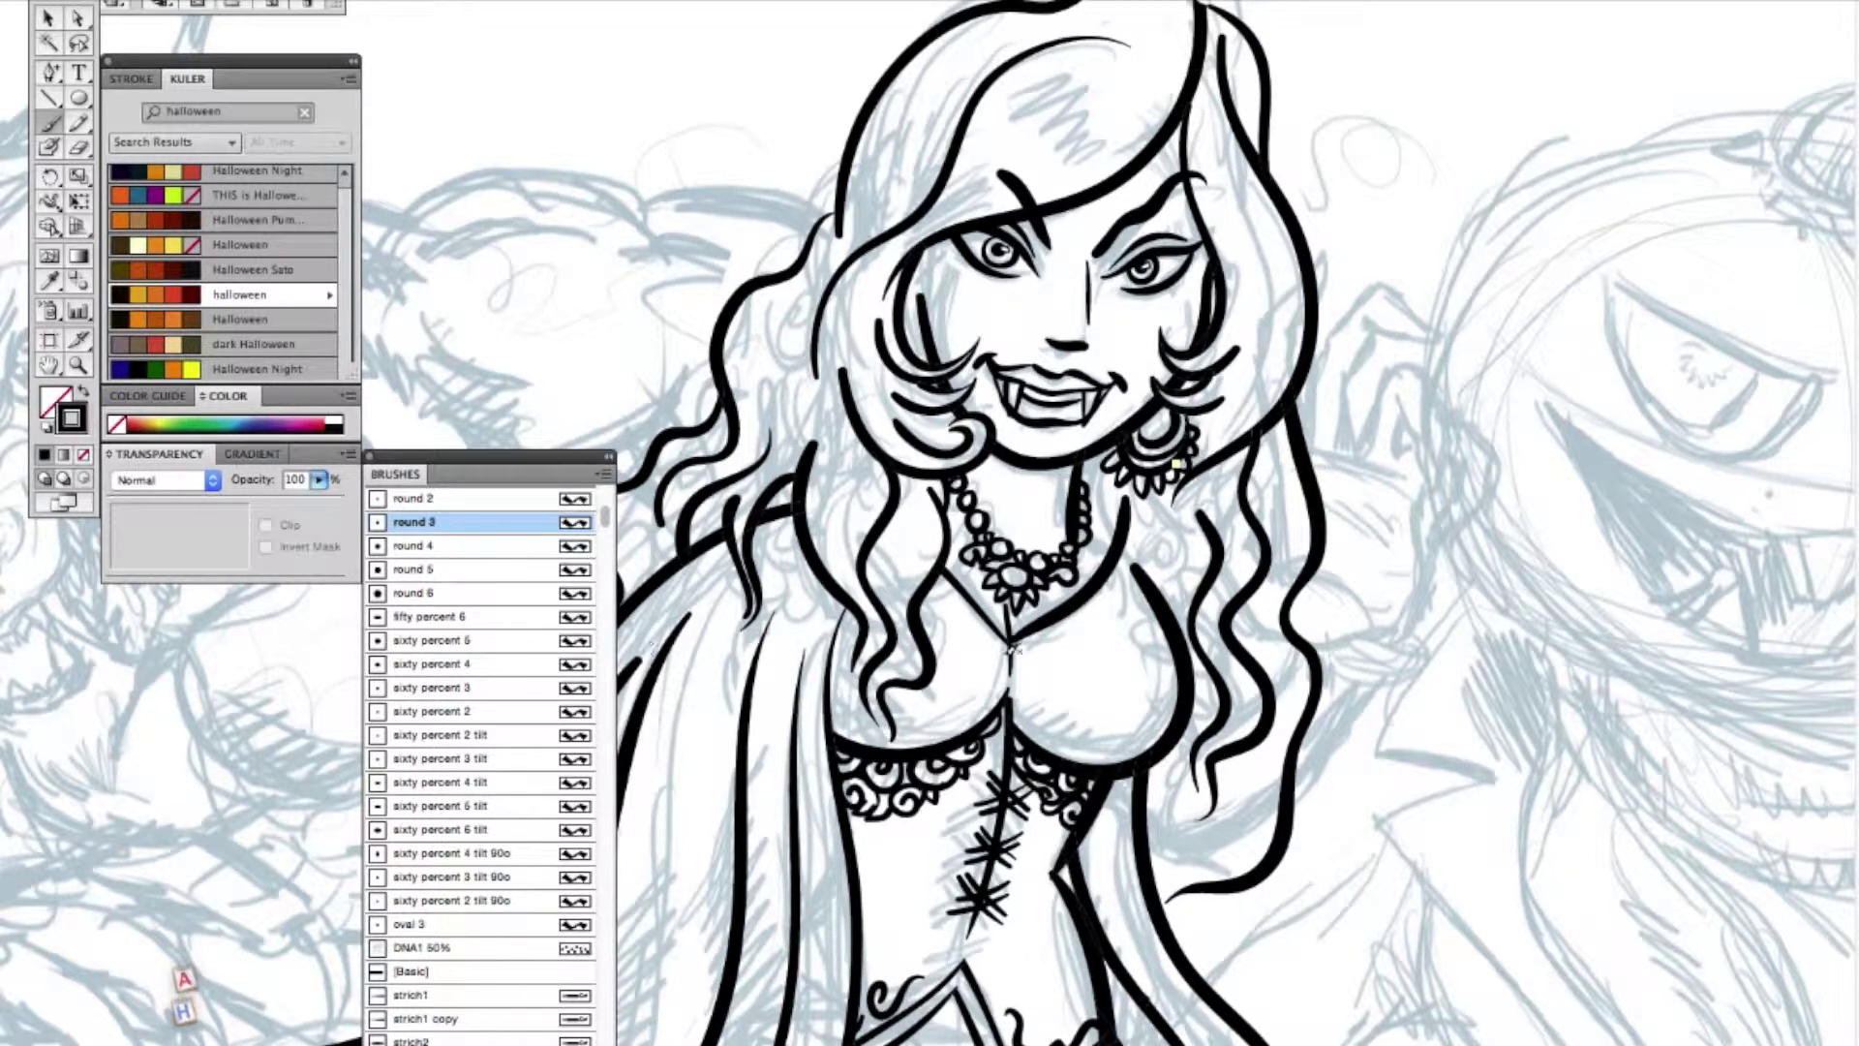
- Ink a second line parallel to both sides of the dress's V neckline, redoing the first attempt
left_click_drag(1011, 650, 900, 552)
key("super+z")
left_click_drag(1017, 673, 918, 571)
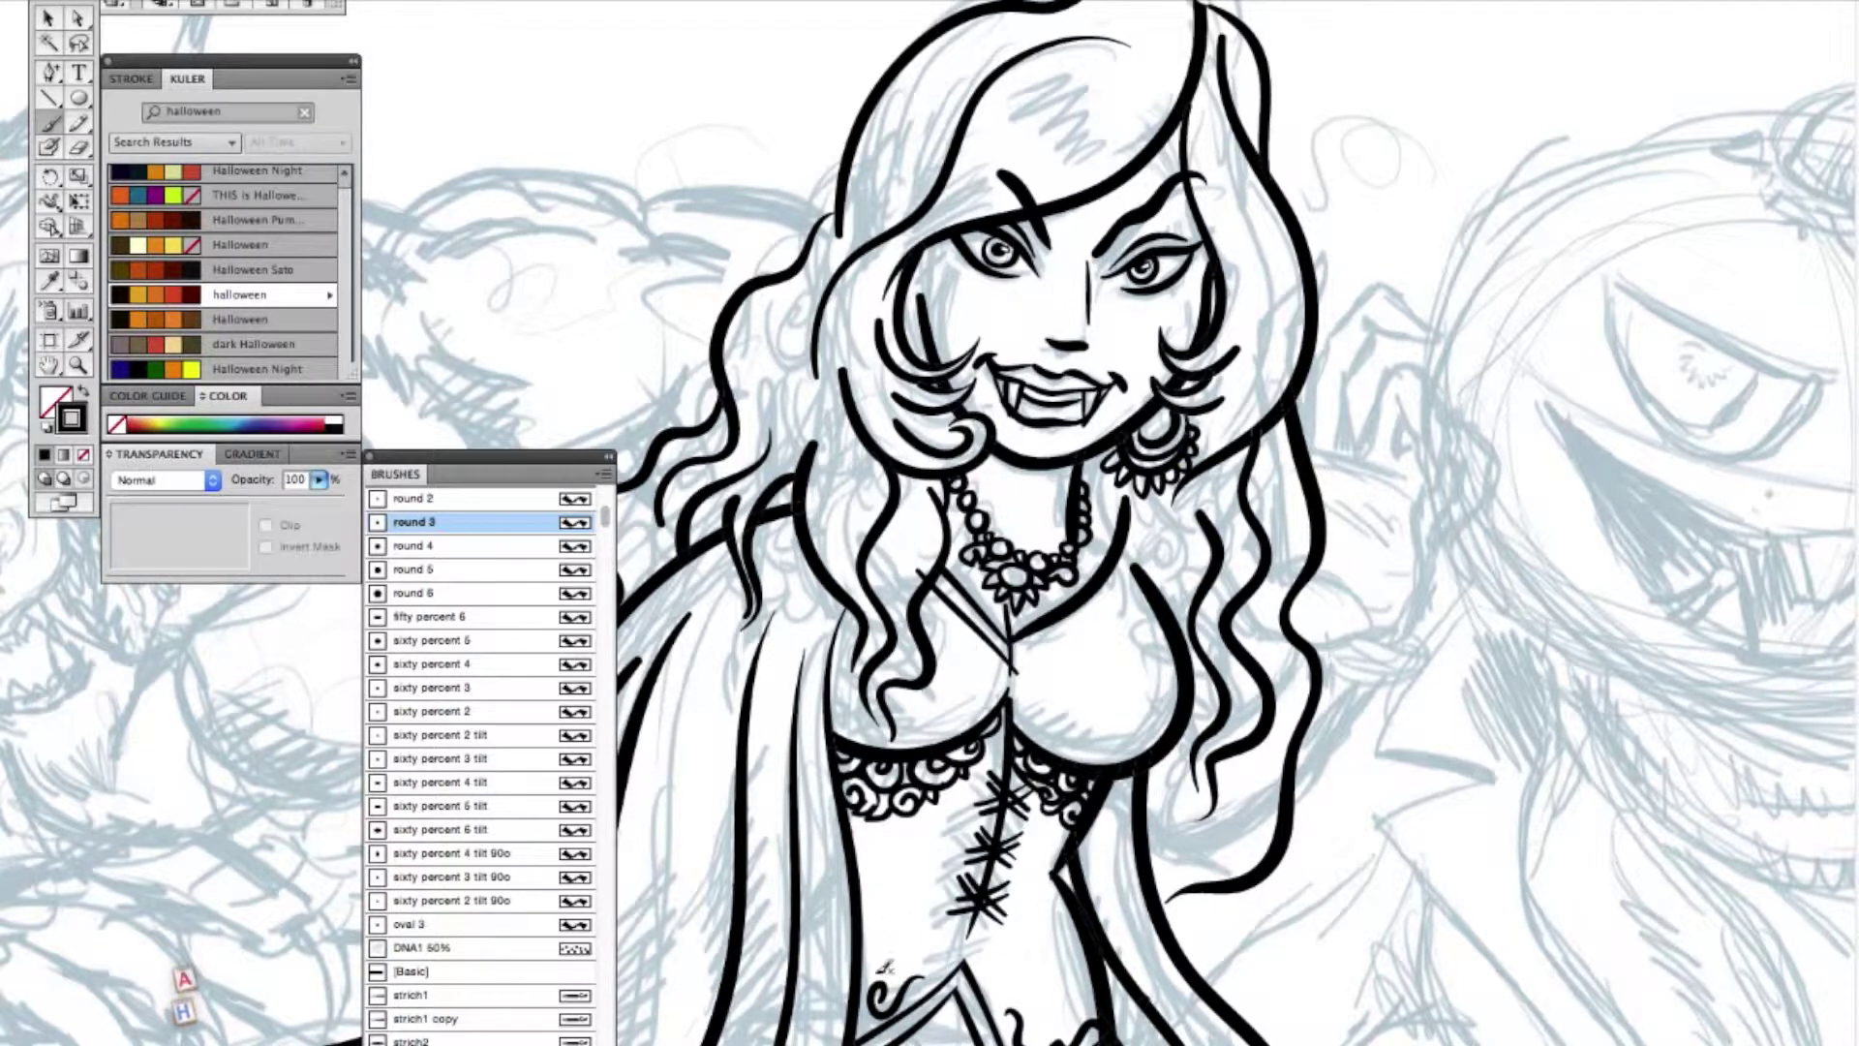
mouse_move(1013, 658)
left_mouse_down()
mouse_move(1094, 612)
mouse_move(1147, 553)
mouse_move(1144, 502)
mouse_move(1085, 495)
left_mouse_up()
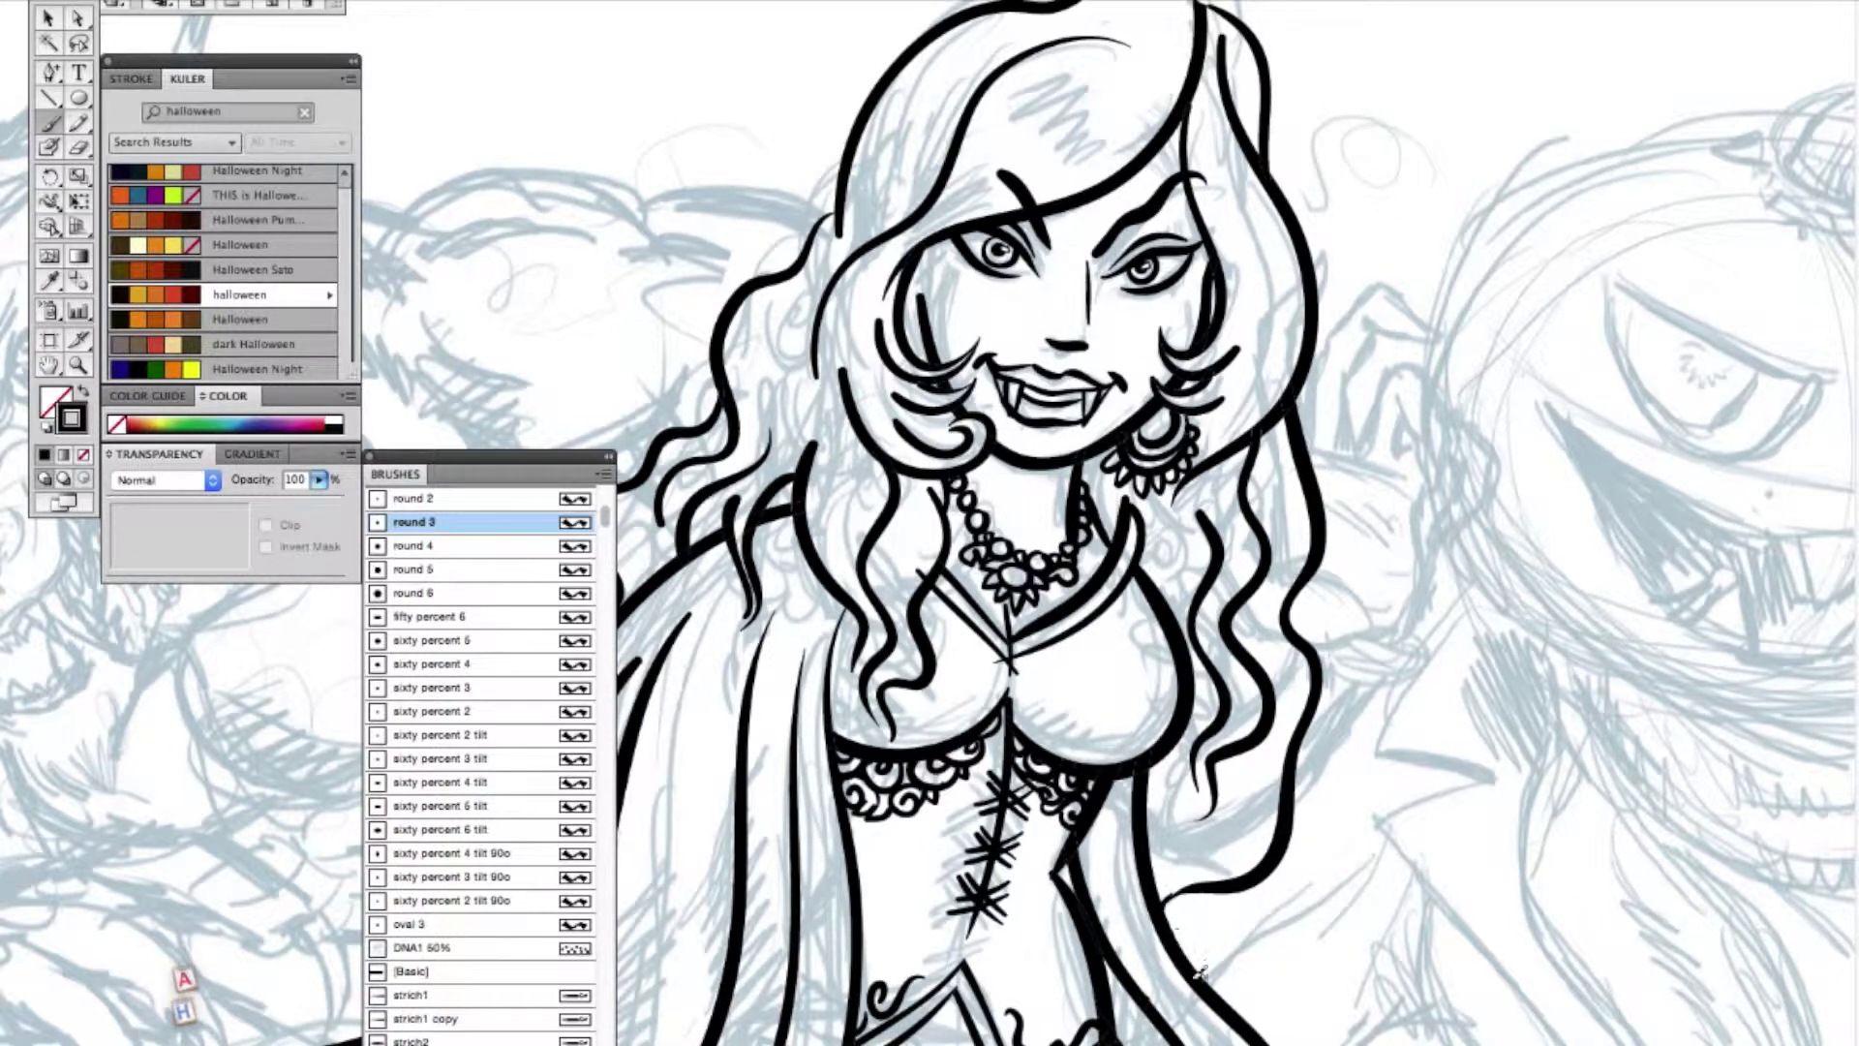
- Ink zigzag shading strokes in the hair with the round 5 brush, undoing the last unwanted stroke
left_click(411, 569)
mouse_move(1116, 127)
left_mouse_down()
mouse_move(1057, 159)
mouse_move(1012, 123)
mouse_move(974, 194)
left_mouse_up()
mouse_move(970, 65)
left_mouse_down()
mouse_move(912, 75)
mouse_move(858, 182)
left_mouse_up()
mouse_move(1258, 295)
left_mouse_down()
mouse_move(1292, 402)
mouse_move(1237, 411)
left_mouse_up()
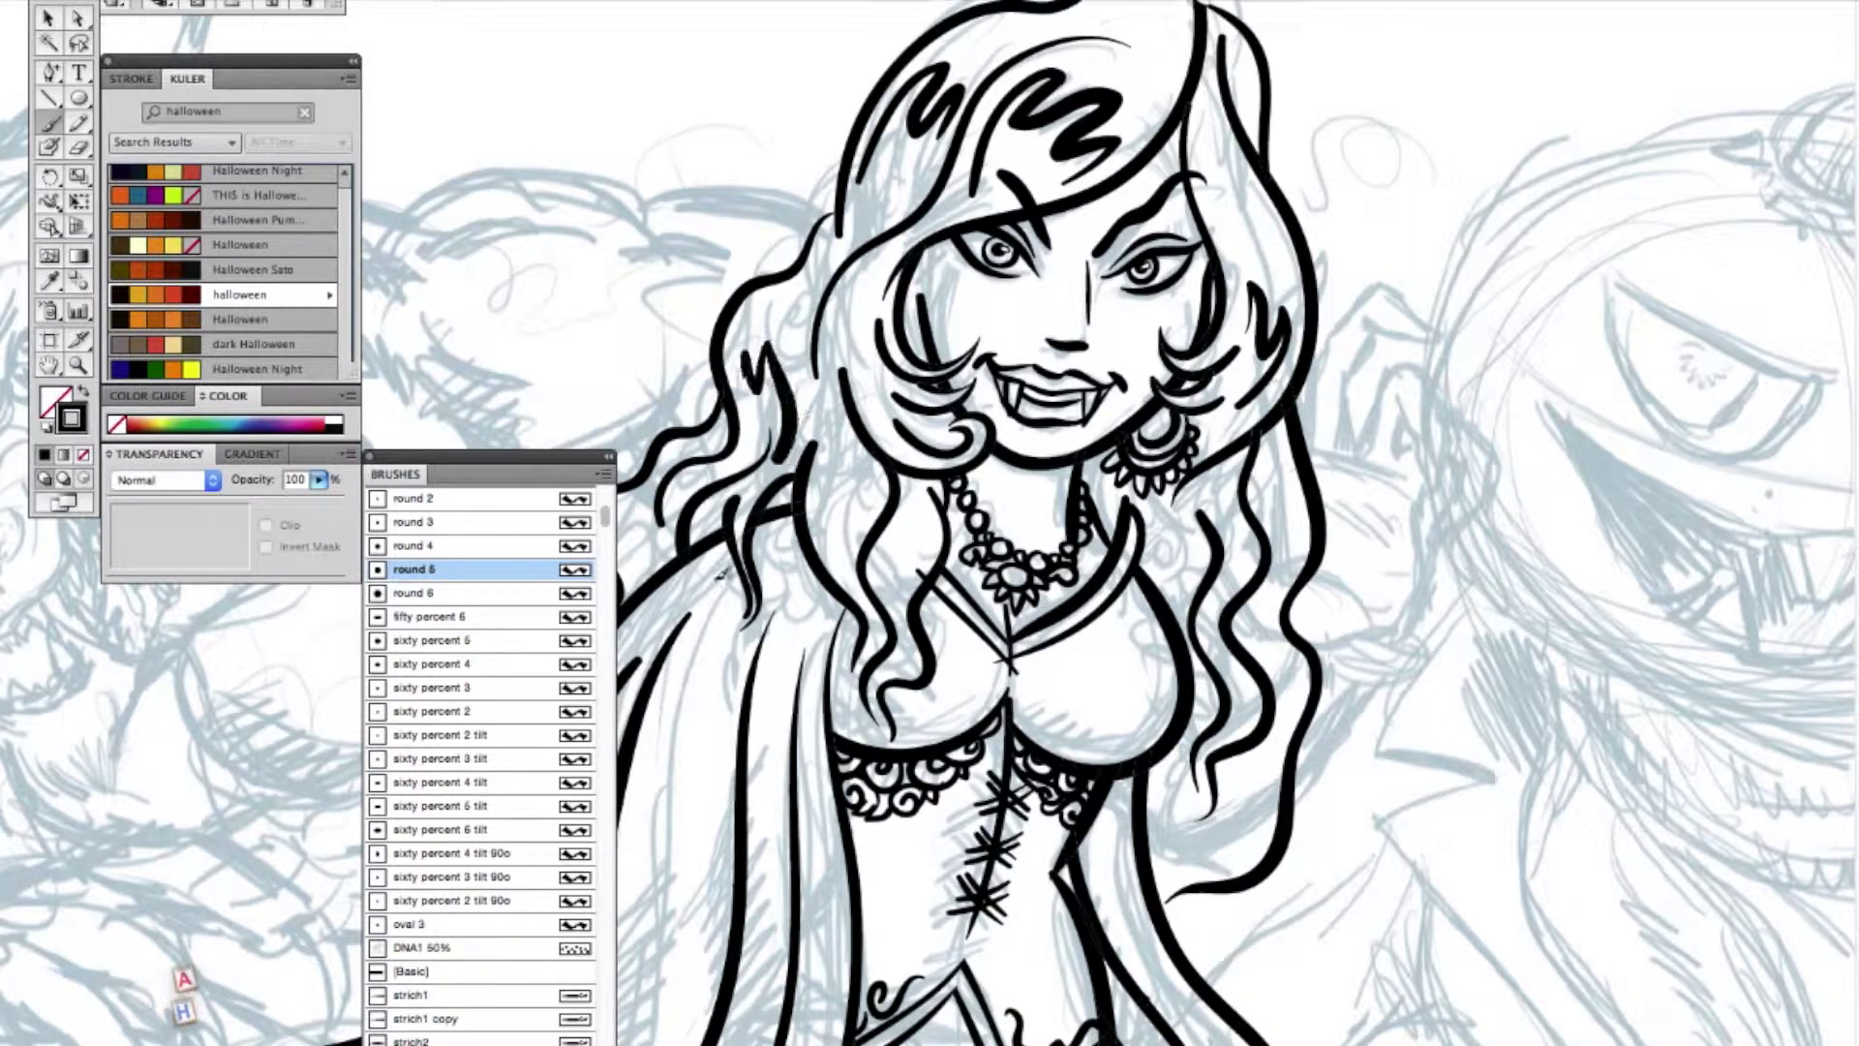
mouse_move(745, 362)
left_mouse_down()
mouse_move(774, 354)
mouse_move(787, 432)
left_mouse_up()
key("super+z")
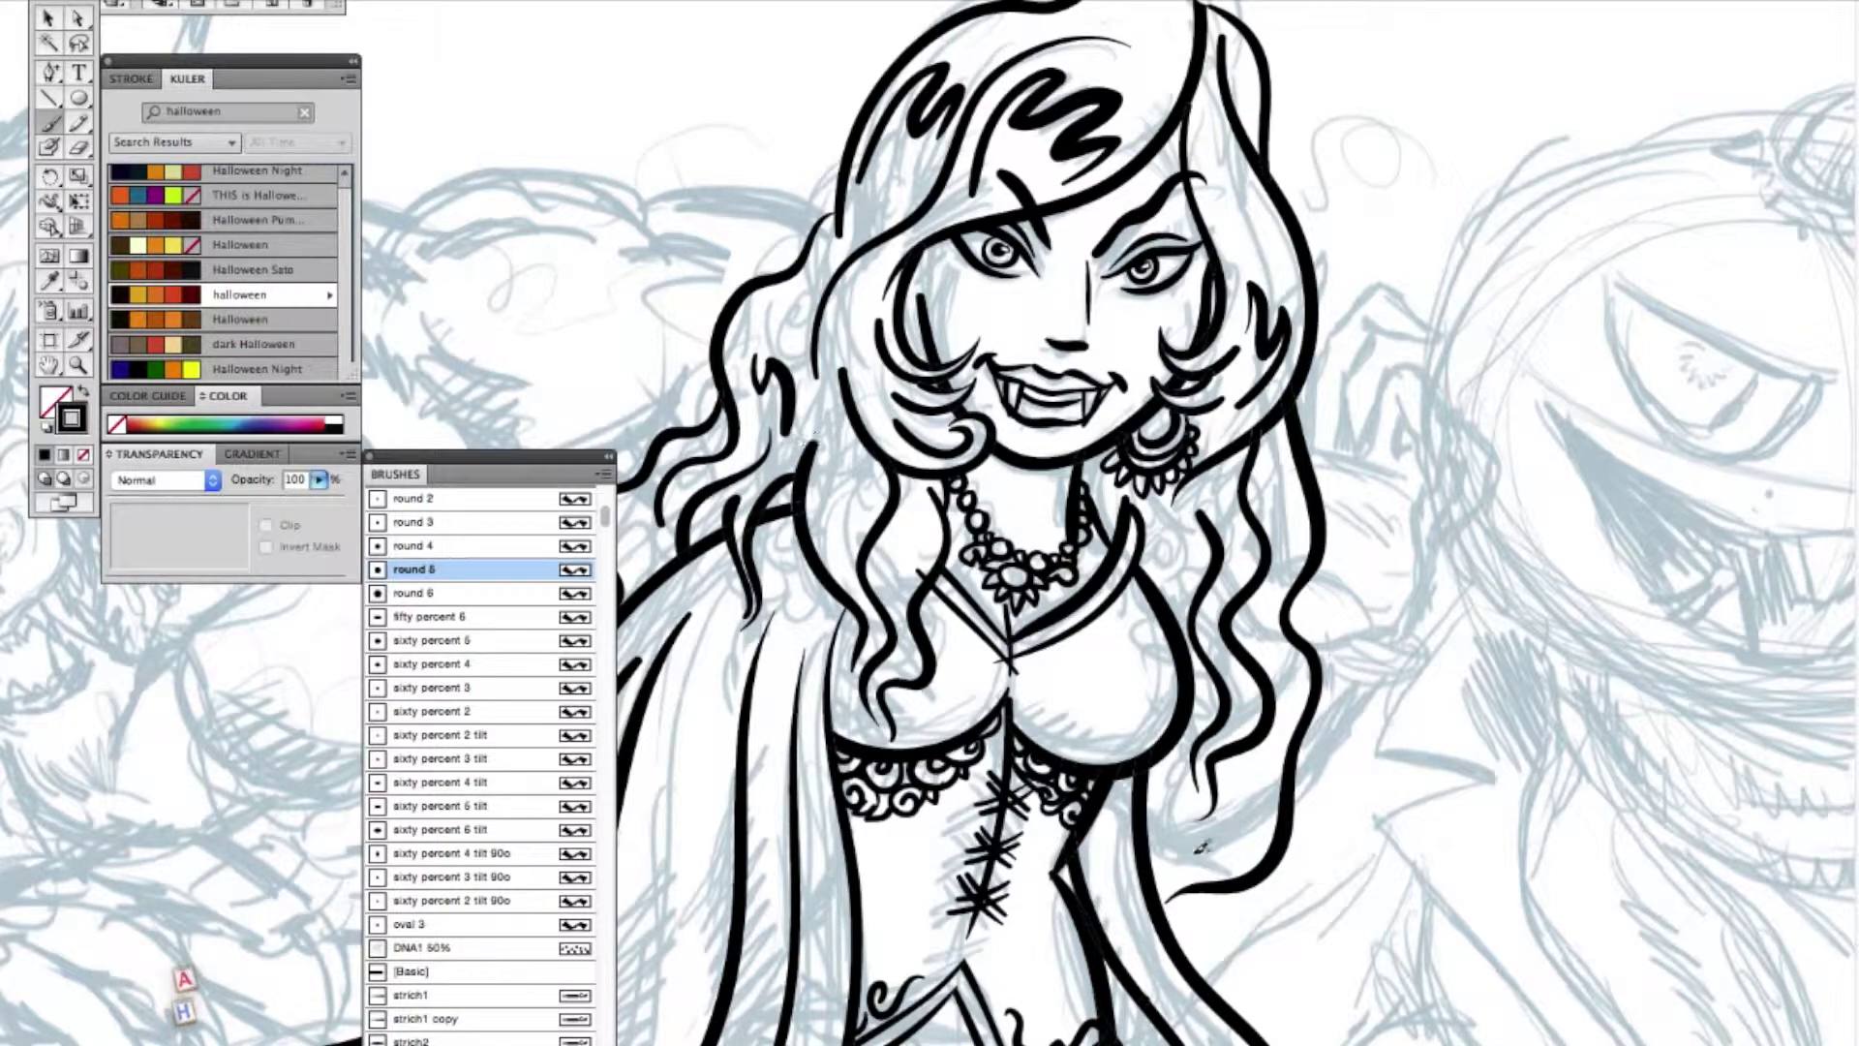
- Lasso the vampire woman's inked line art and convert its brush strokes into separate black filled shapes
left_click_drag(890, 856, 1051, 637)
left_click(767, 760, "alt+super")
left_click_drag(949, 875, 980, 962)
left_click(79, 46)
mouse_move(718, 682)
left_mouse_down()
mouse_move(686, 764)
mouse_move(995, 129)
mouse_move(813, 716)
left_mouse_up()
key("alt+shift+super+f")
key("Return")
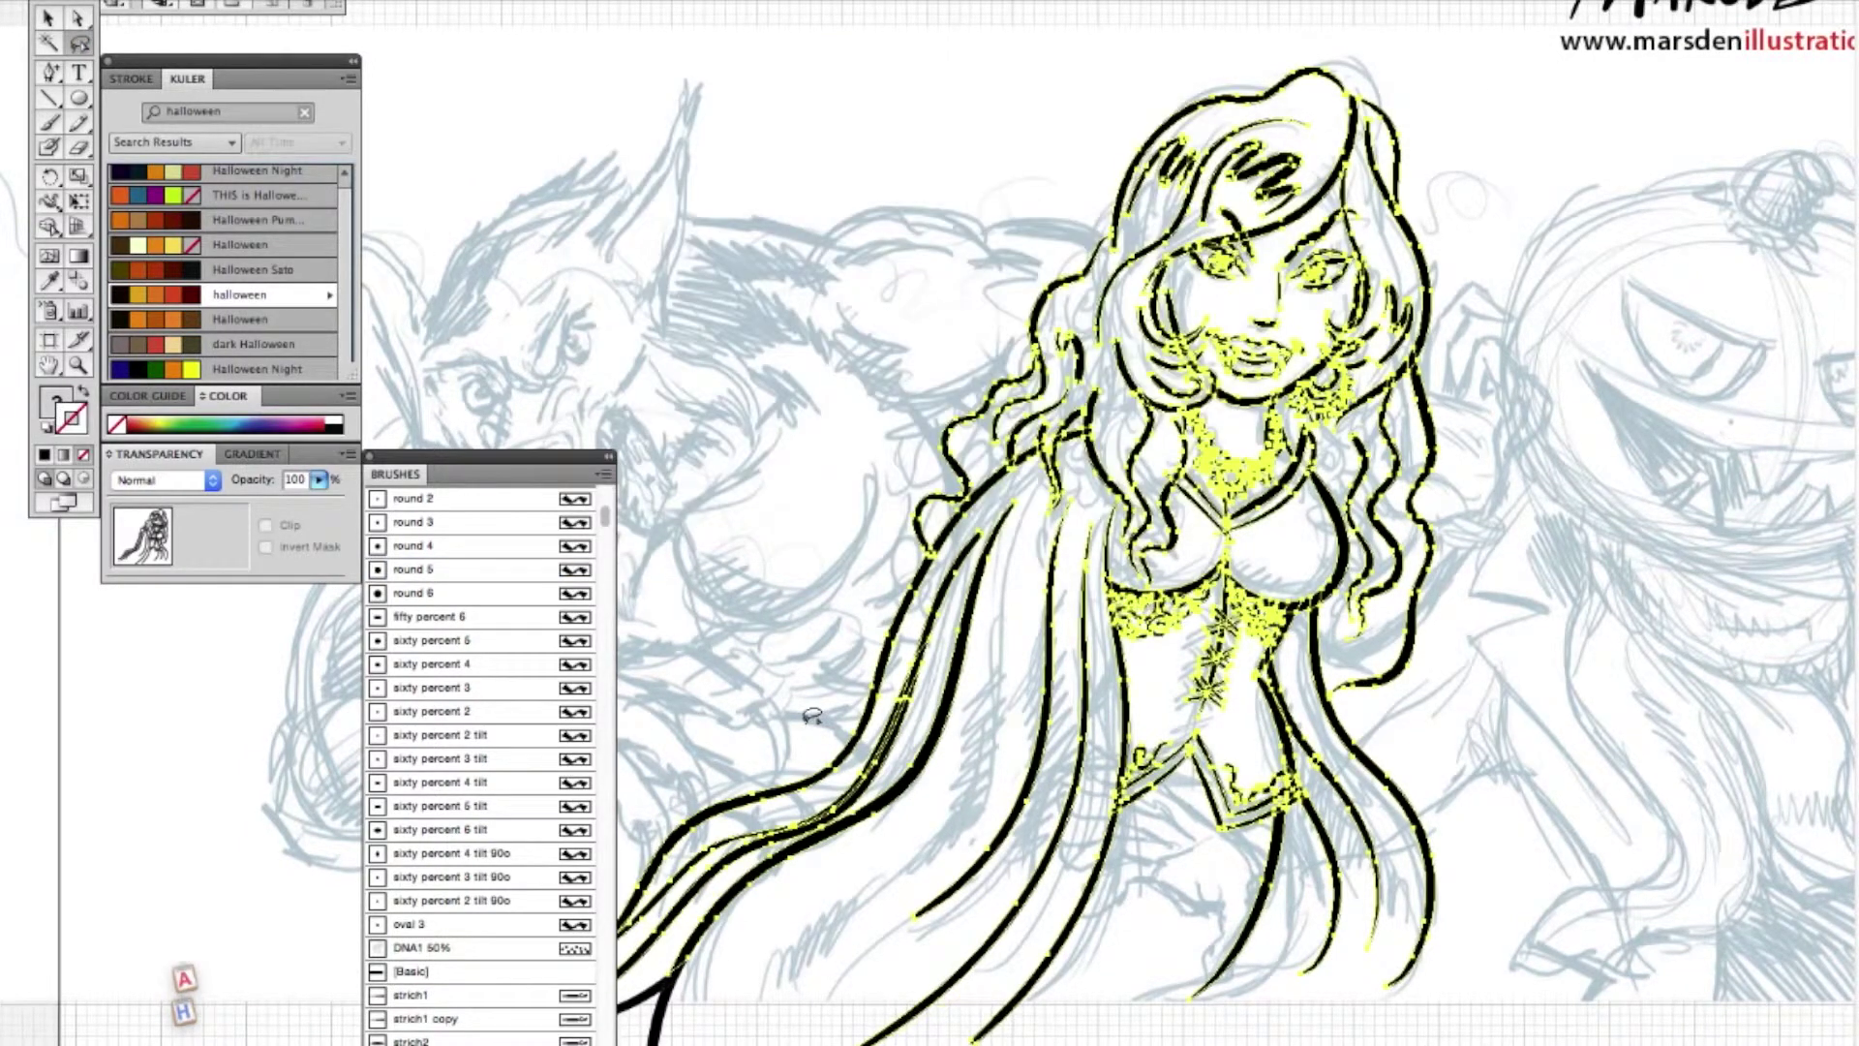
left_click(269, 1)
mouse_move(304, 321)
left_click(542, 320)
left_click(276, 1)
left_click(547, 441)
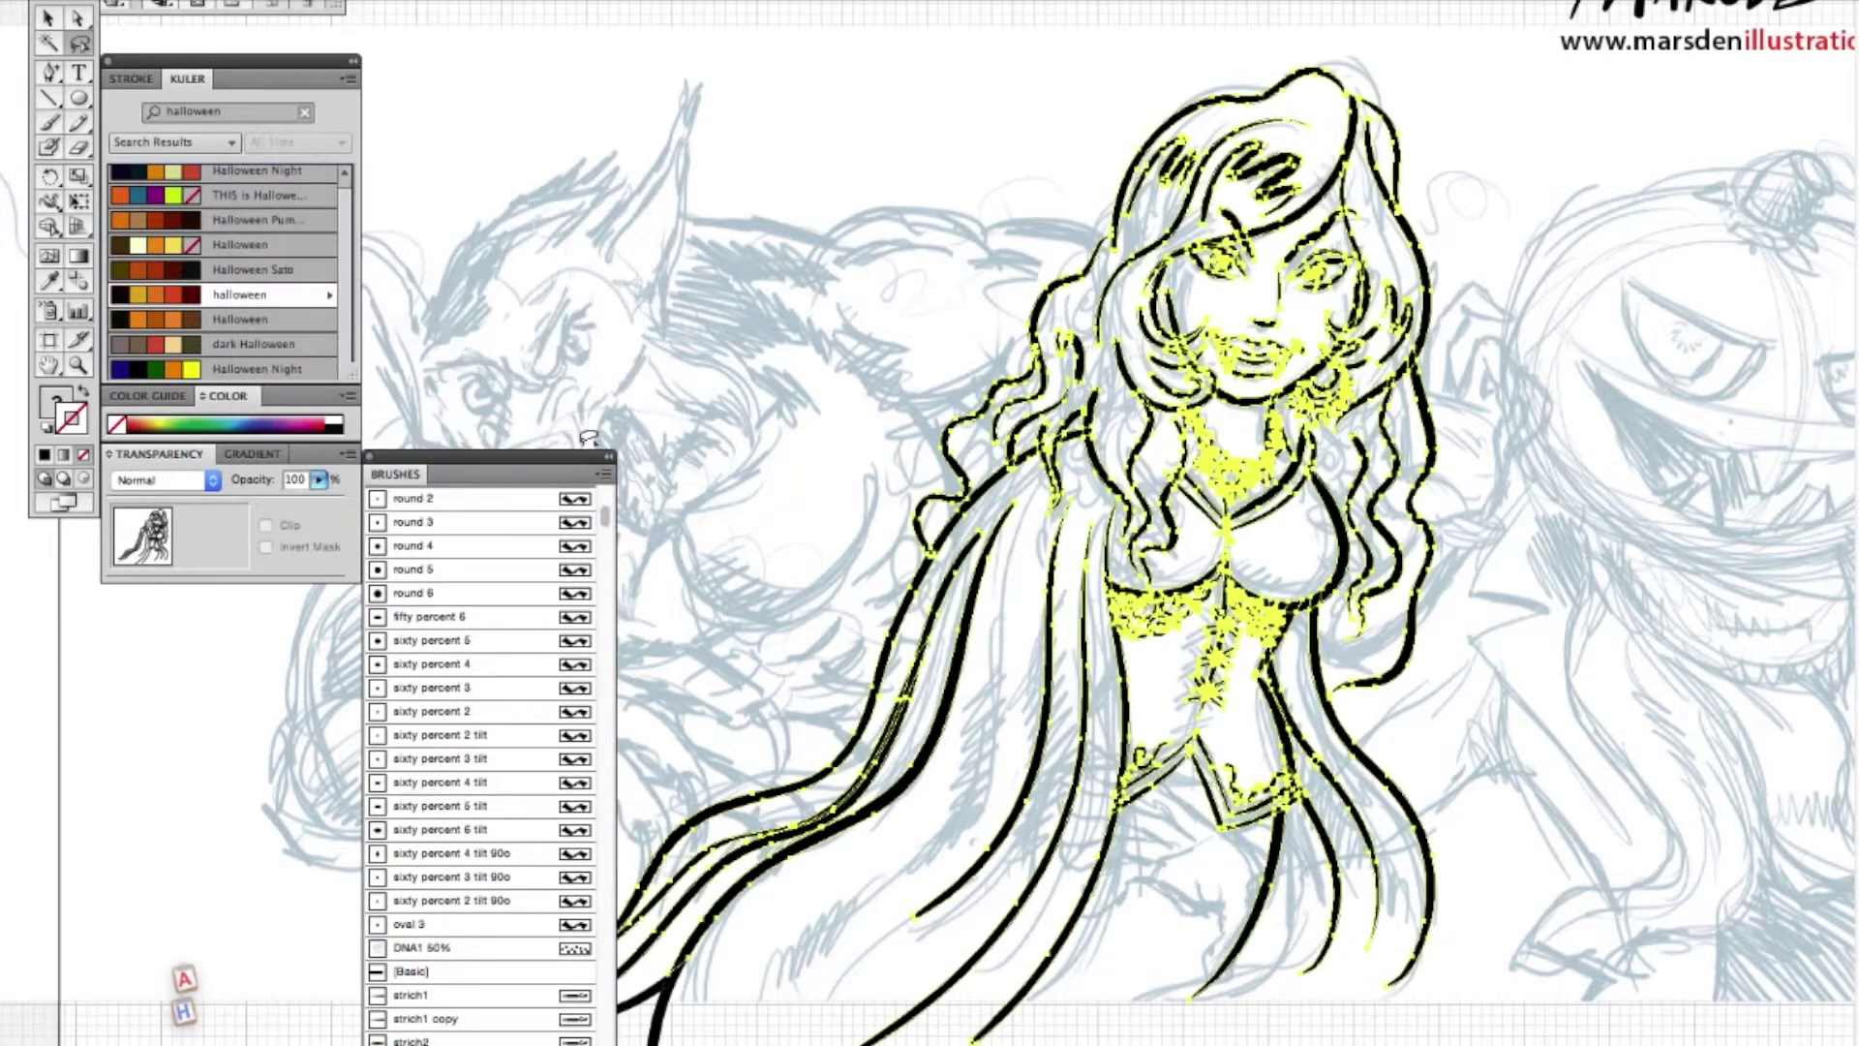
left_click(564, 191)
- Delete the overlapping line fragments where the neckline strokes cross at the bottom of the V
left_click(87, 373)
left_click_drag(1174, 169, 1136, 653)
left_click_drag(726, 209, 1235, 995)
key("a")
left_click(898, 696)
key("Delete")
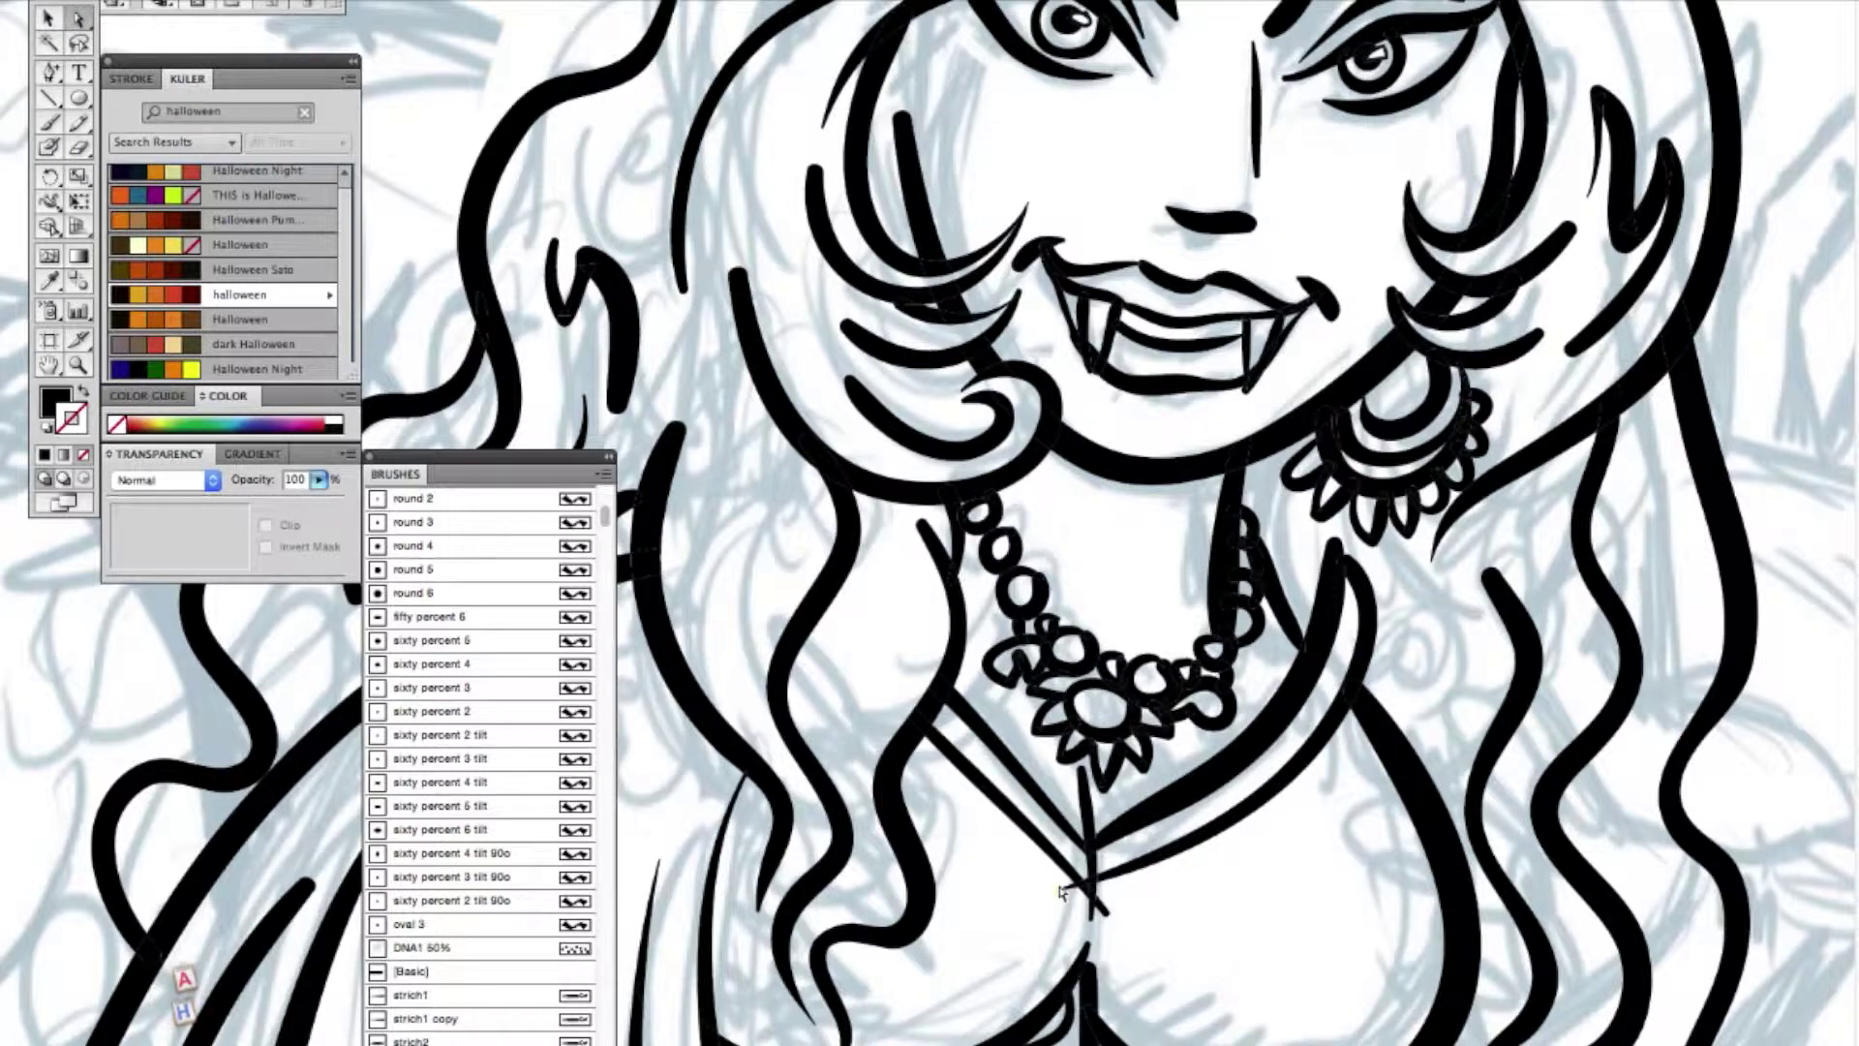
left_click(1070, 888)
key("Delete")
left_click(1088, 887)
left_click(1096, 899)
key("Delete")
left_click(1102, 911)
key("Delete")
left_click(1237, 627)
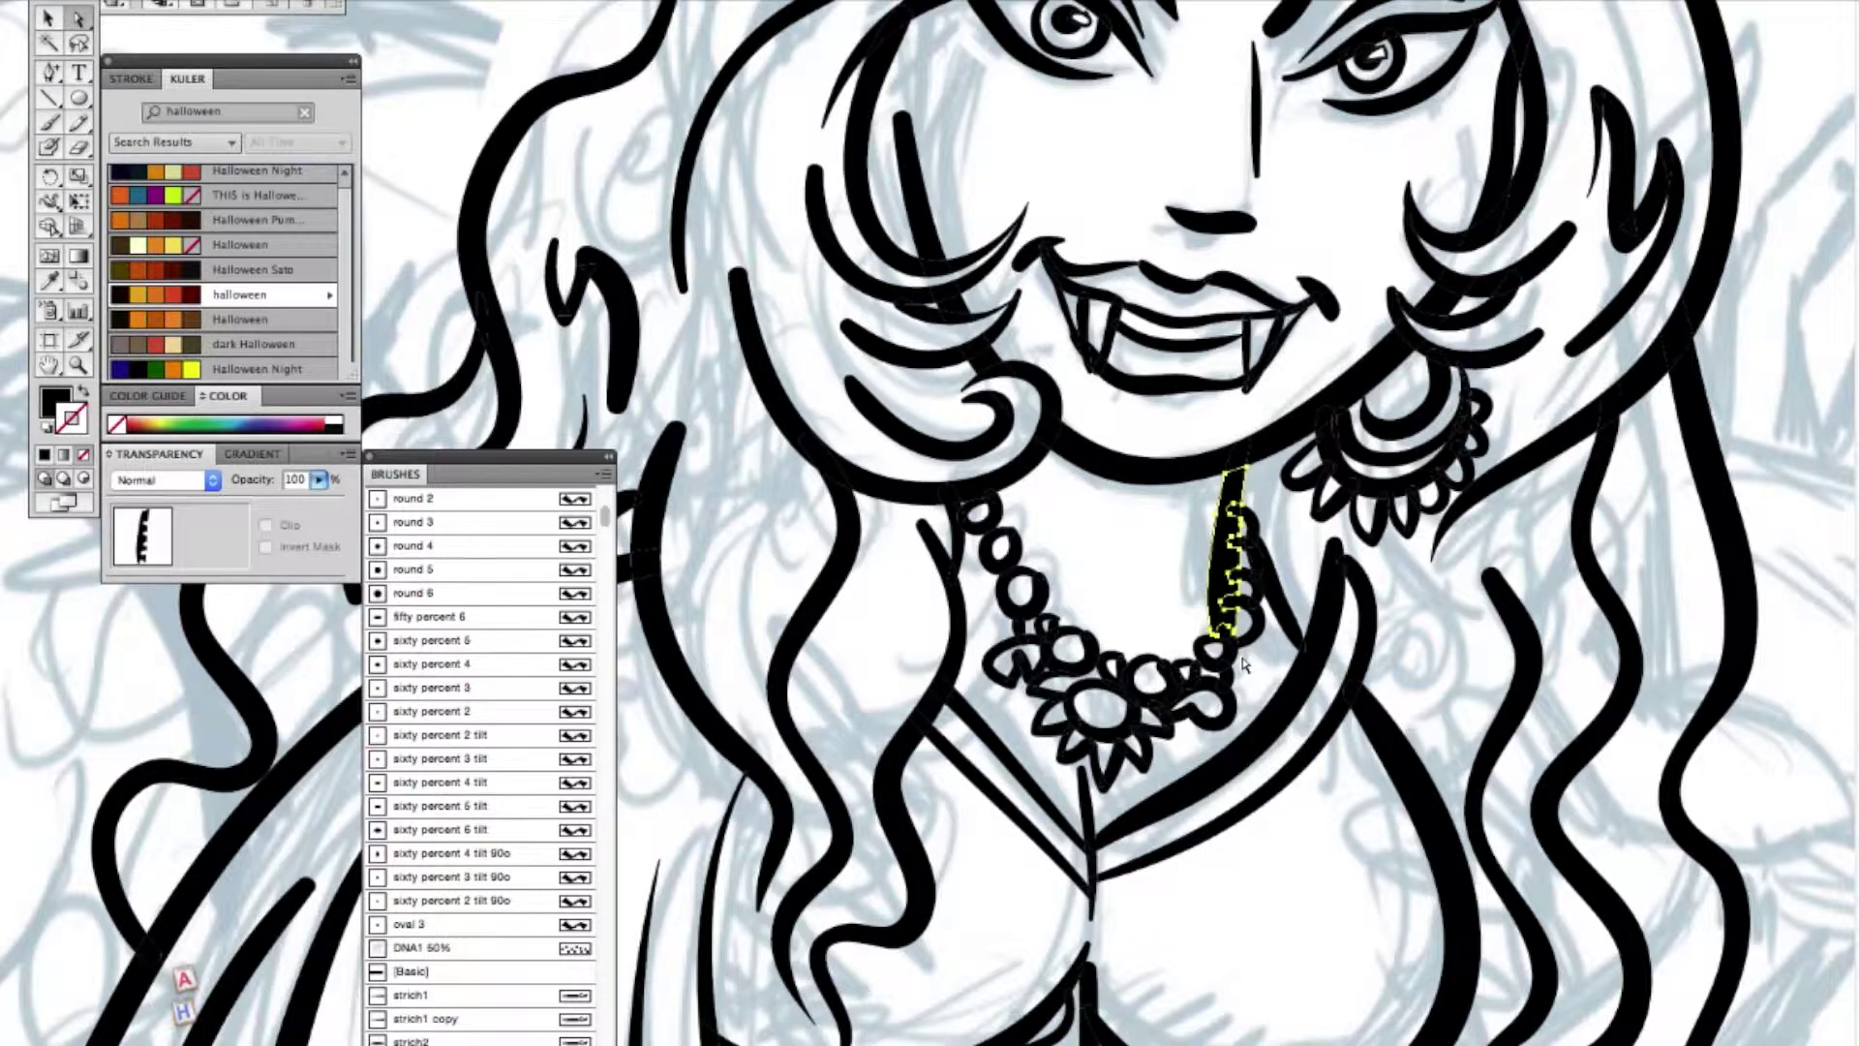
key("shift+e")
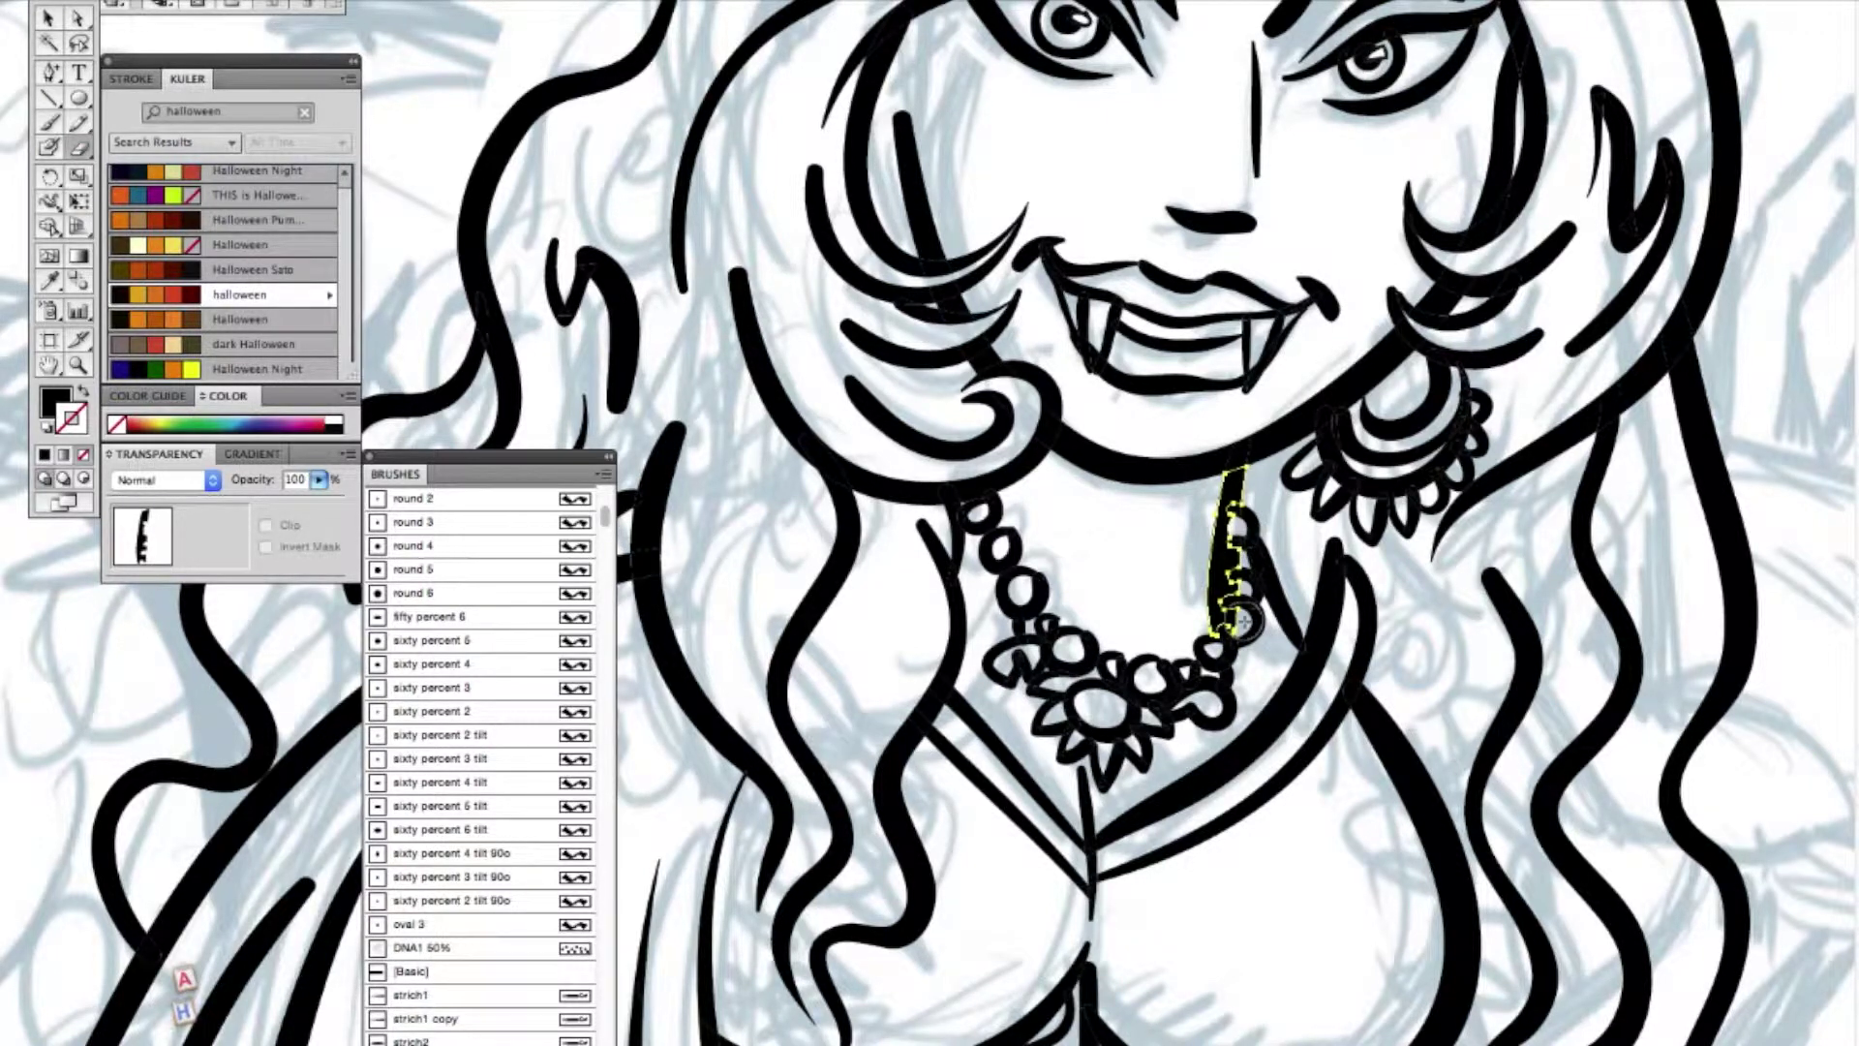
key("a")
left_click(510, 157)
- Delete stray overlapping line fragments around the woman's face
scroll(855, 542, "up", 5)
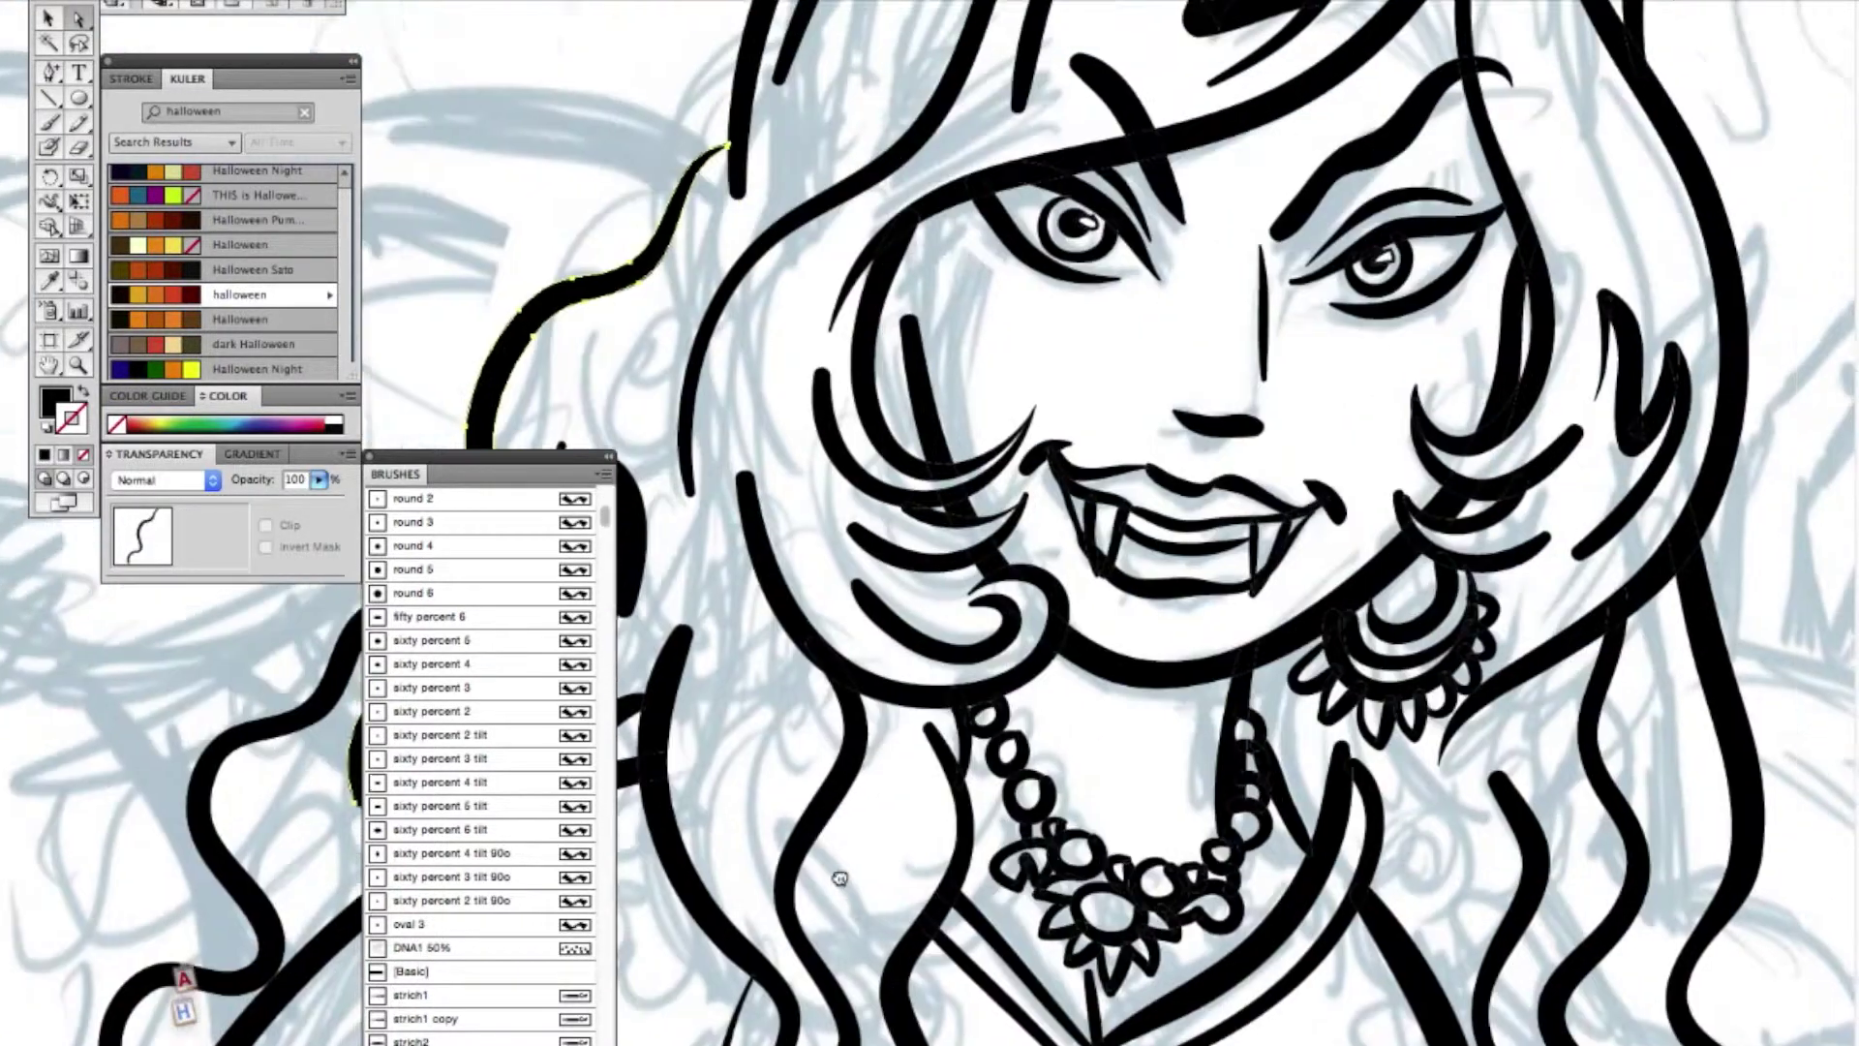
left_click_drag(904, 697, 853, 899)
left_click(1051, 335)
key("Delete")
left_click(1415, 290)
key("Delete")
- Delete the overlapping fragments inside the uppermost crossed stitch on the corset
double_click(78, 366)
scroll(793, 576, "down", 3)
scroll(793, 575, "left", 2)
left_click_drag(775, 316, 1118, 967)
left_click_drag(1026, 649, 1278, 1038)
left_click(82, 20)
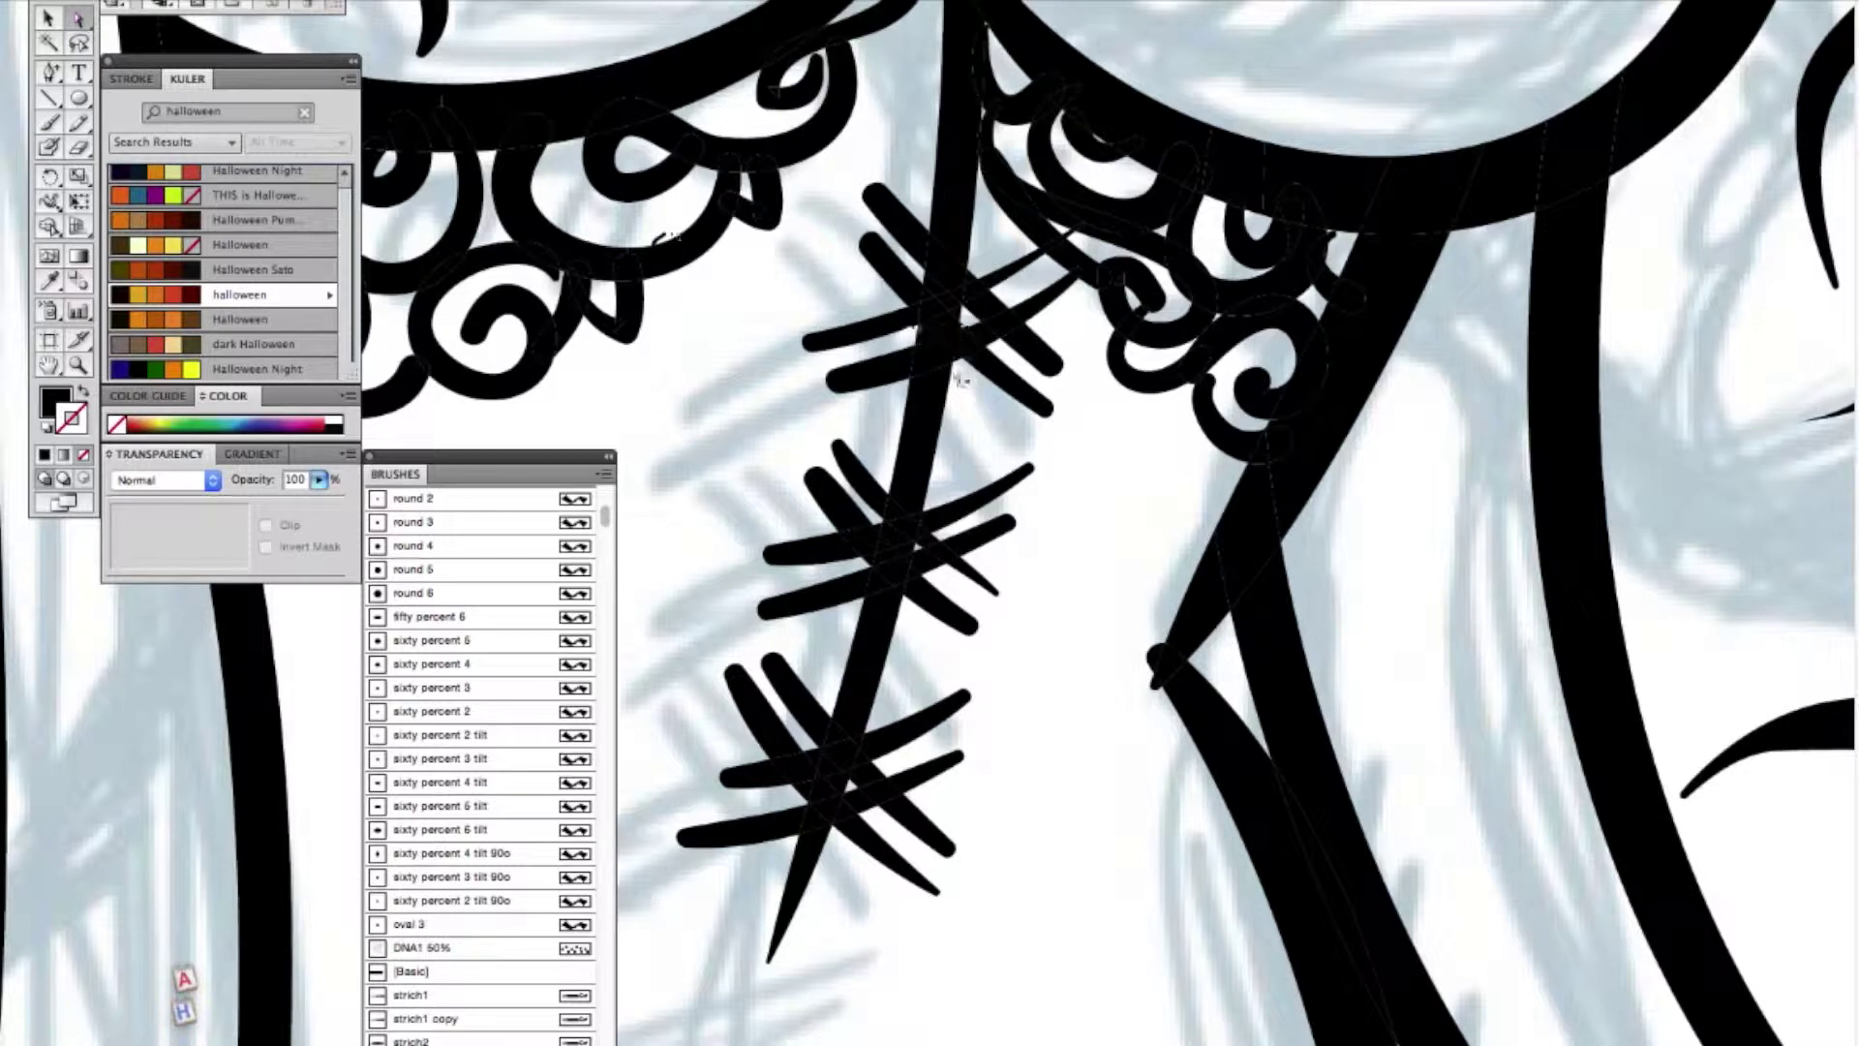
left_click(944, 325)
key("Delete")
left_click(922, 333)
key("Delete")
left_click(957, 312)
key("Delete")
left_click(968, 341)
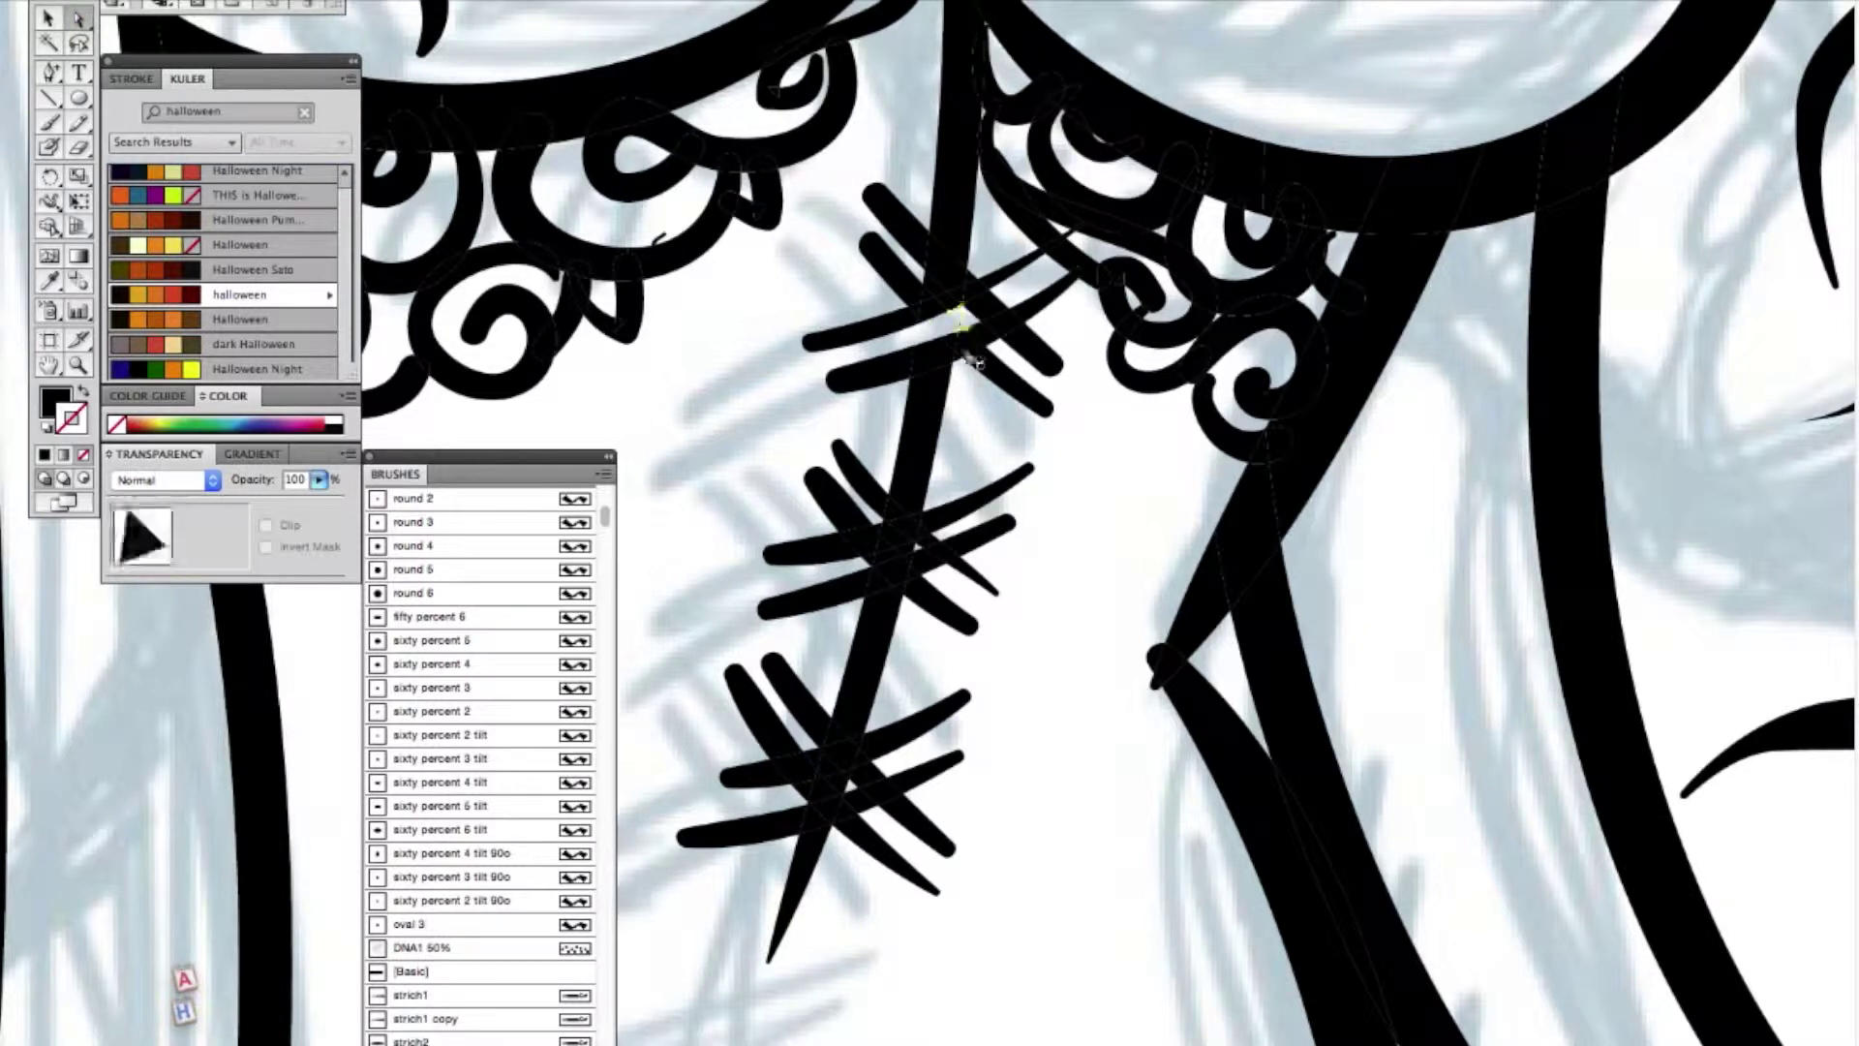
key("Delete")
left_click(934, 293)
key("Delete")
left_click(948, 301)
left_click(847, 254)
- Delete the overlapping fragments inside the middle crossed stitch on the corset
left_click(883, 563)
key("Delete")
left_click(902, 559)
key("Delete")
left_click(880, 569)
key("Delete")
left_click(931, 548)
key("Delete")
left_click(916, 548)
key("Delete")
- Delete the overlapping fragments inside the lowest crossed stitch on the corset
left_click(862, 778)
key("Delete")
left_click(838, 792)
key("Delete")
left_click(818, 802)
key("Delete")
left_click(848, 775)
key("Delete")
left_click(812, 823)
left_click(808, 793)
left_click(815, 839)
key("Delete")
- Delete the stray line end between the upper stitch and the lace and the overshoot at the waist corner
left_click(79, 124)
left_click(80, 20)
left_click(1070, 238)
key("Delete")
left_click(1155, 661)
key("Delete")
- Close the open ends of the uppermost corset stitch with the Pencil tool
left_click(80, 124)
mouse_move(880, 252)
left_mouse_down()
mouse_move(858, 207)
mouse_move(877, 256)
left_mouse_up()
left_click_drag(838, 381, 810, 341)
mouse_move(1046, 257)
left_mouse_down()
mouse_move(1071, 254)
mouse_move(1069, 279)
left_mouse_up()
left_click_drag(1054, 368, 1048, 411)
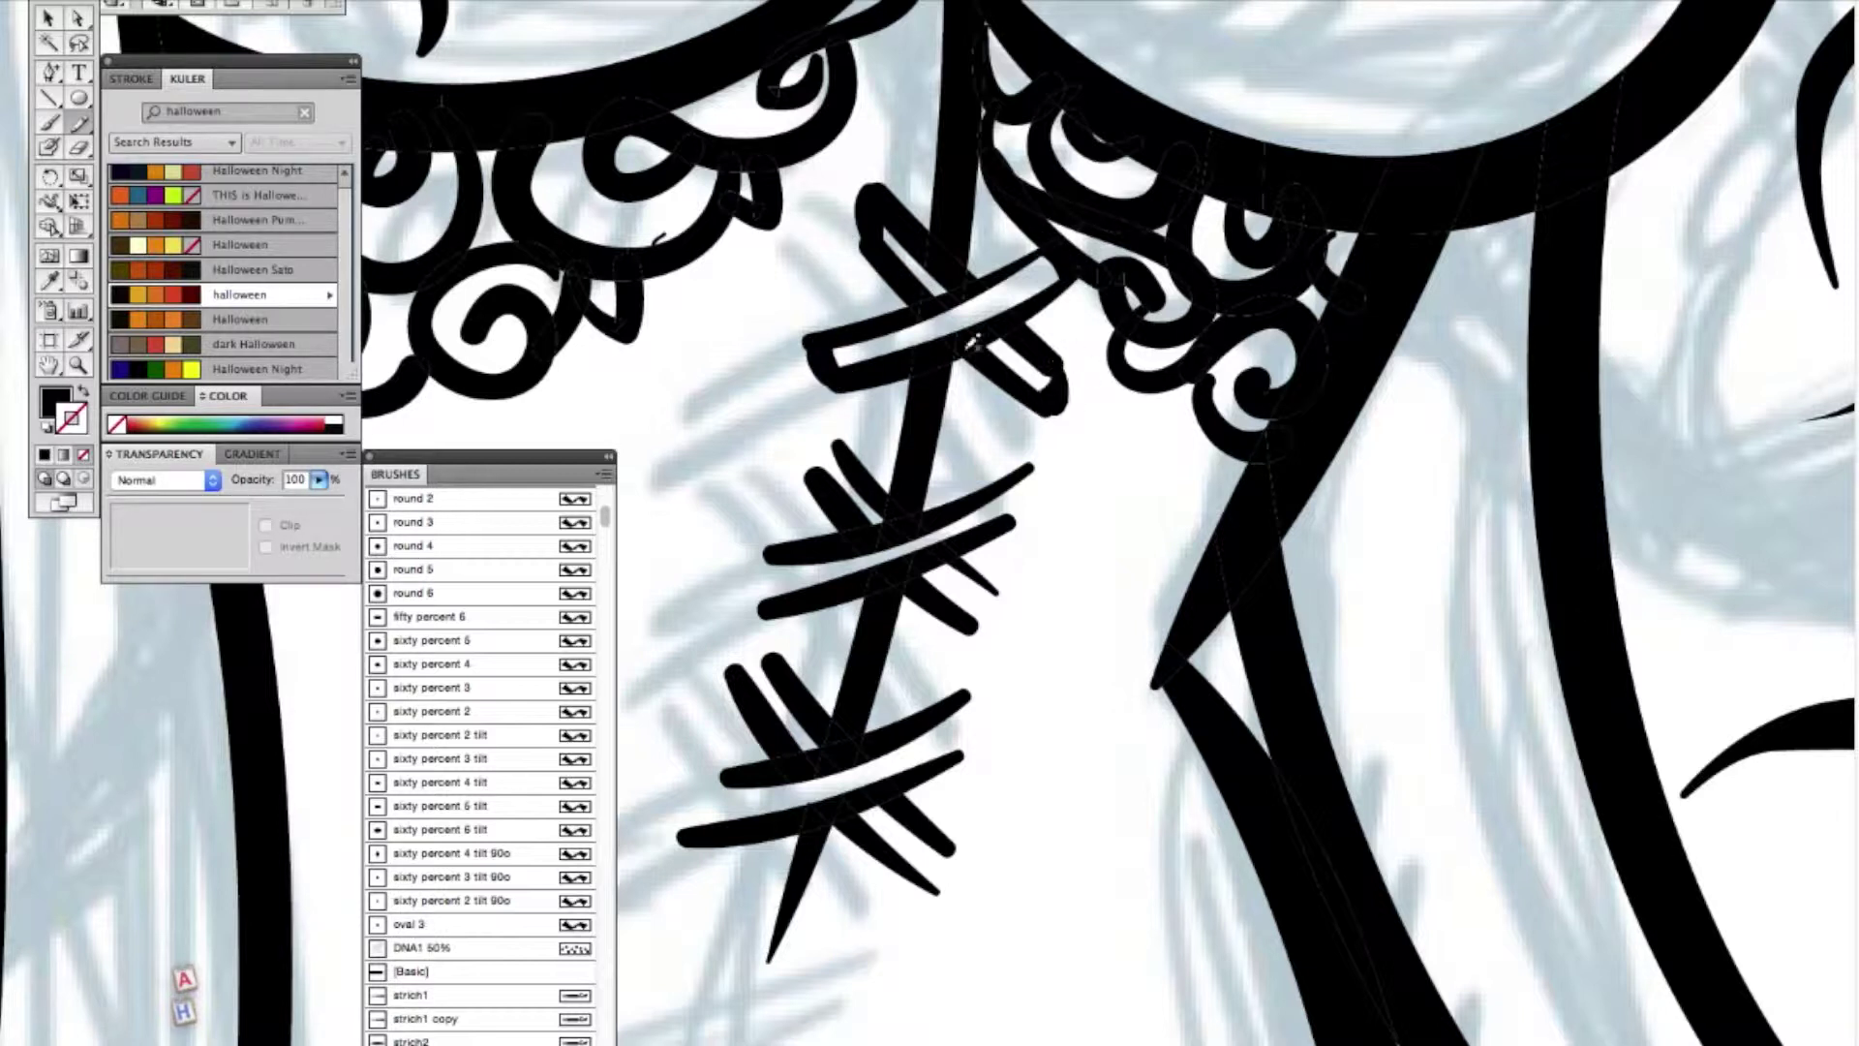
- Close the open ends of the middle corset stitch with freehand pencil shapes
left_click_drag(824, 484, 845, 453)
left_click_drag(775, 603, 771, 553)
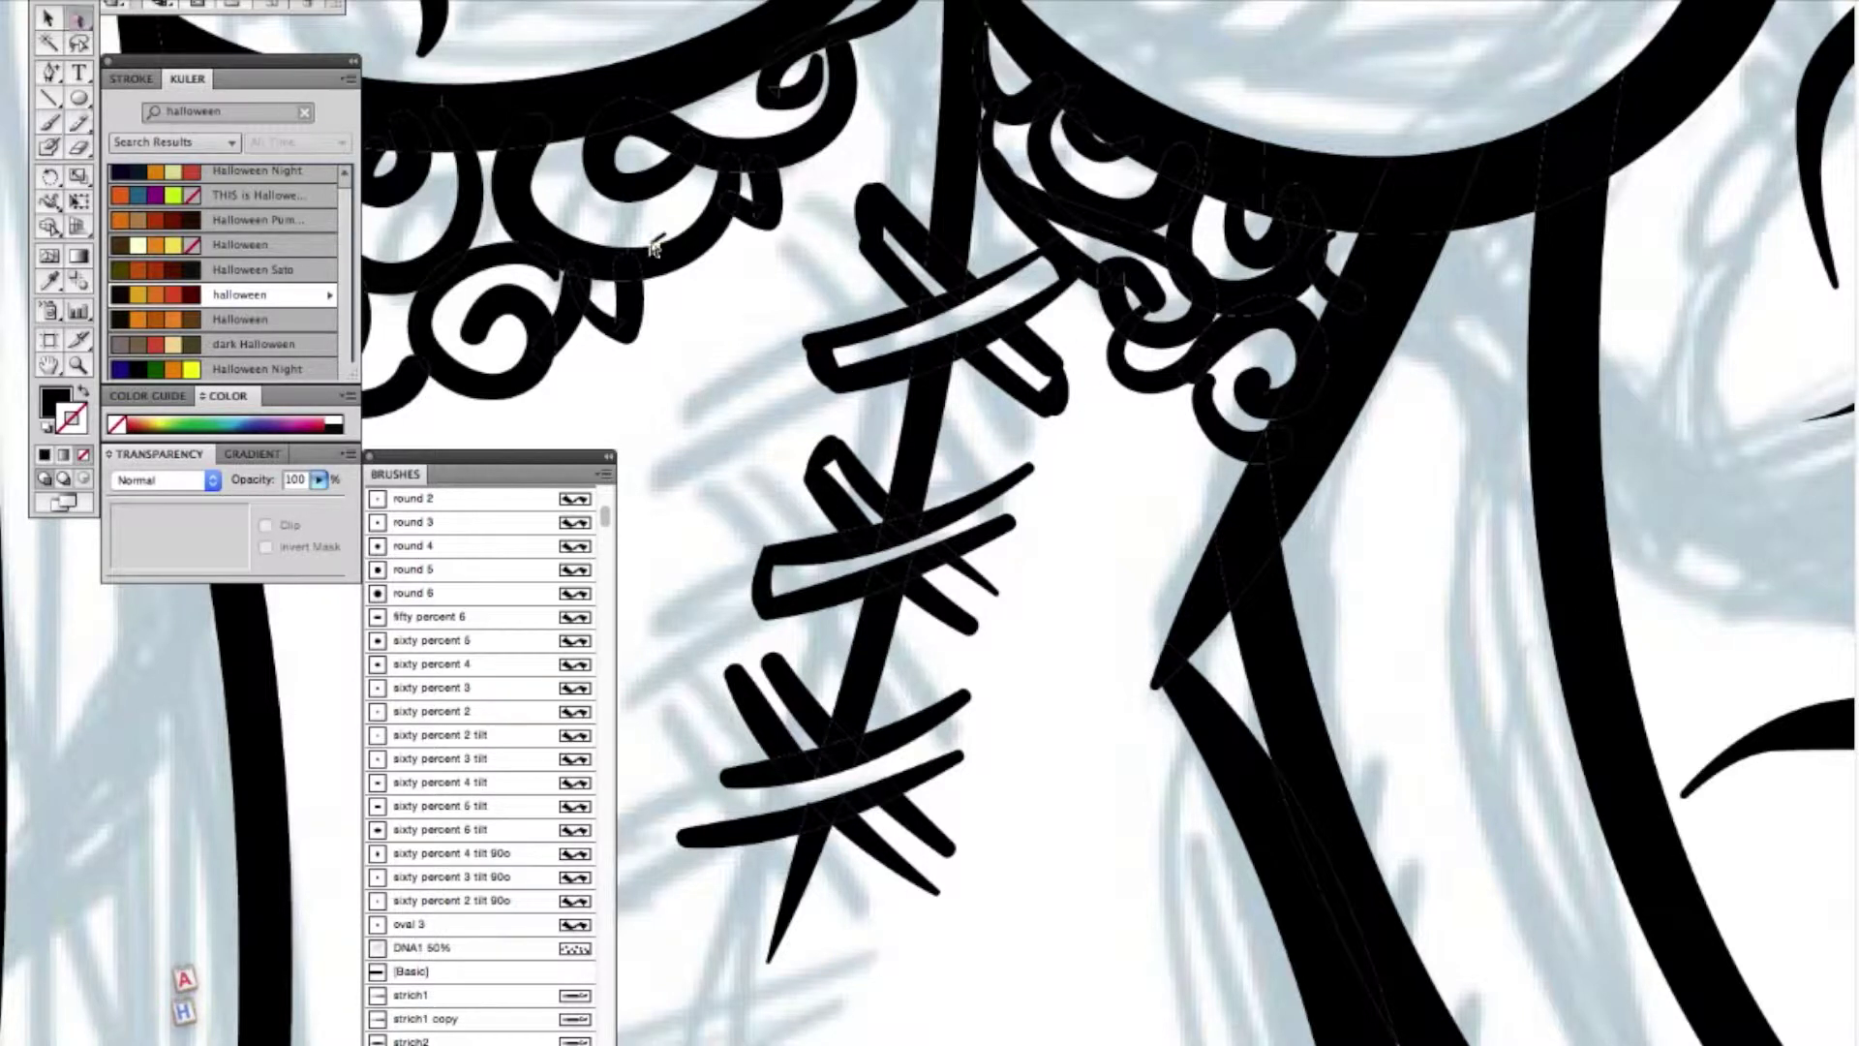
left_click_drag(1027, 477, 1012, 527)
left_click_drag(976, 623, 973, 631)
- Close the open ends of the lowest corset stitch with freehand pencil shapes
left_click_drag(747, 689, 742, 668)
left_click_drag(968, 693, 975, 748)
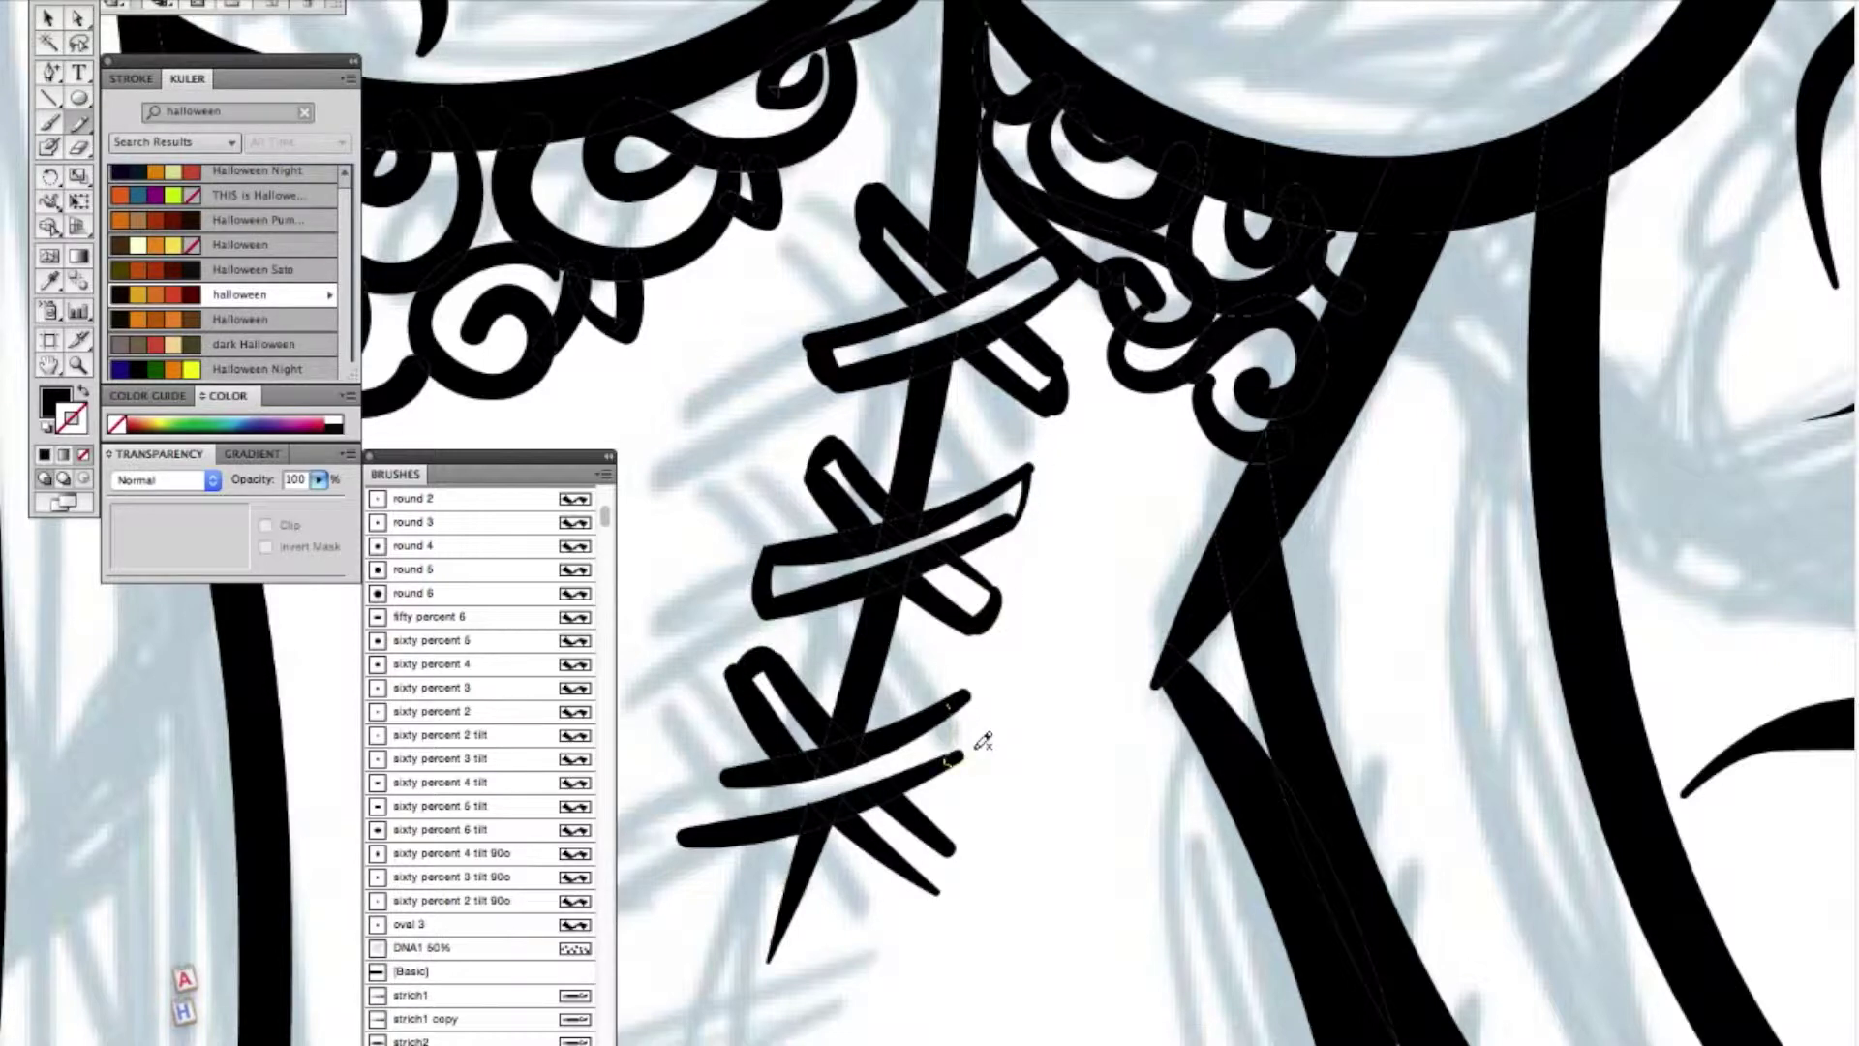
left_click_drag(725, 775, 682, 835)
left_click_drag(948, 849, 936, 891)
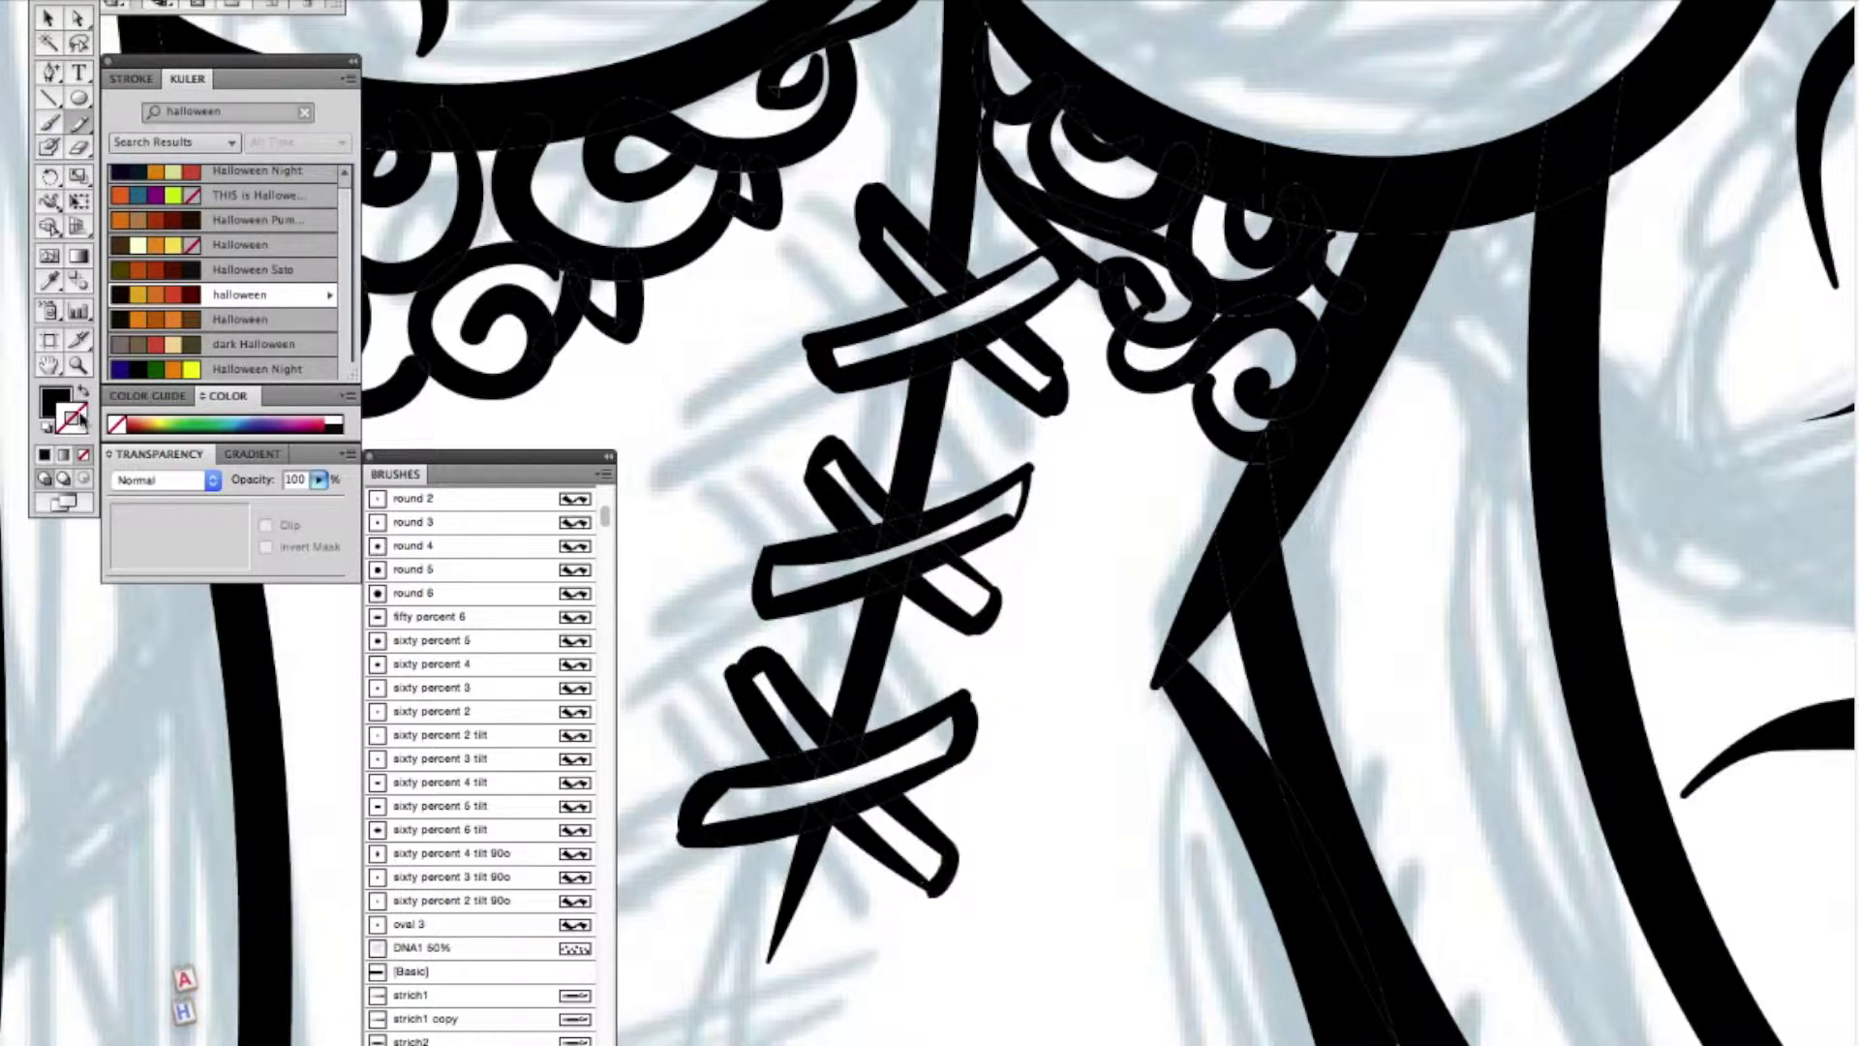
- Draw pointed lashes on both of the vampire woman's eyes and a small nostril mark beside her nose with the Pencil tool
double_click(49, 367)
left_click(78, 366)
mouse_move(679, 191)
left_mouse_down()
mouse_move(696, 270)
mouse_move(1283, 891)
left_mouse_up()
left_click(775, 681, "alt")
left_click(871, 585)
left_click_drag(697, 129, 1317, 937)
left_click(838, 767, "alt")
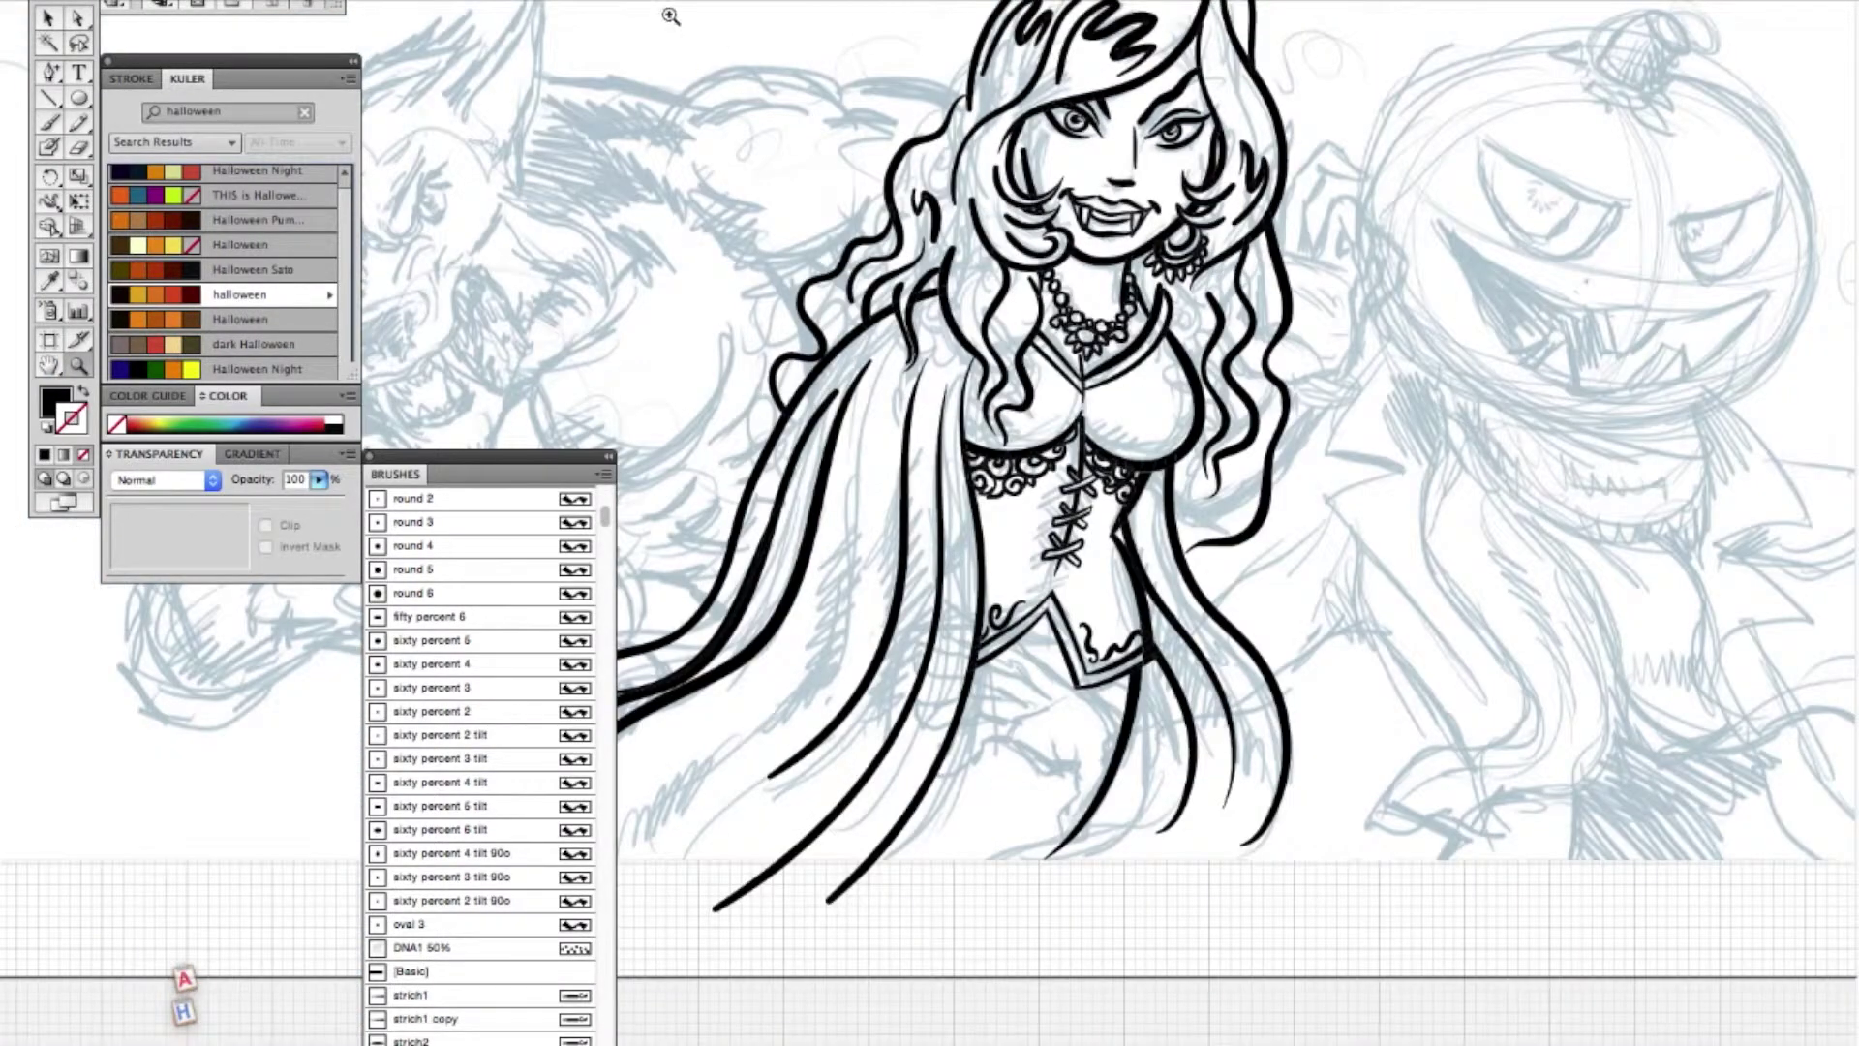
left_click(703, 237, "alt")
left_click_drag(714, 133, 1360, 881)
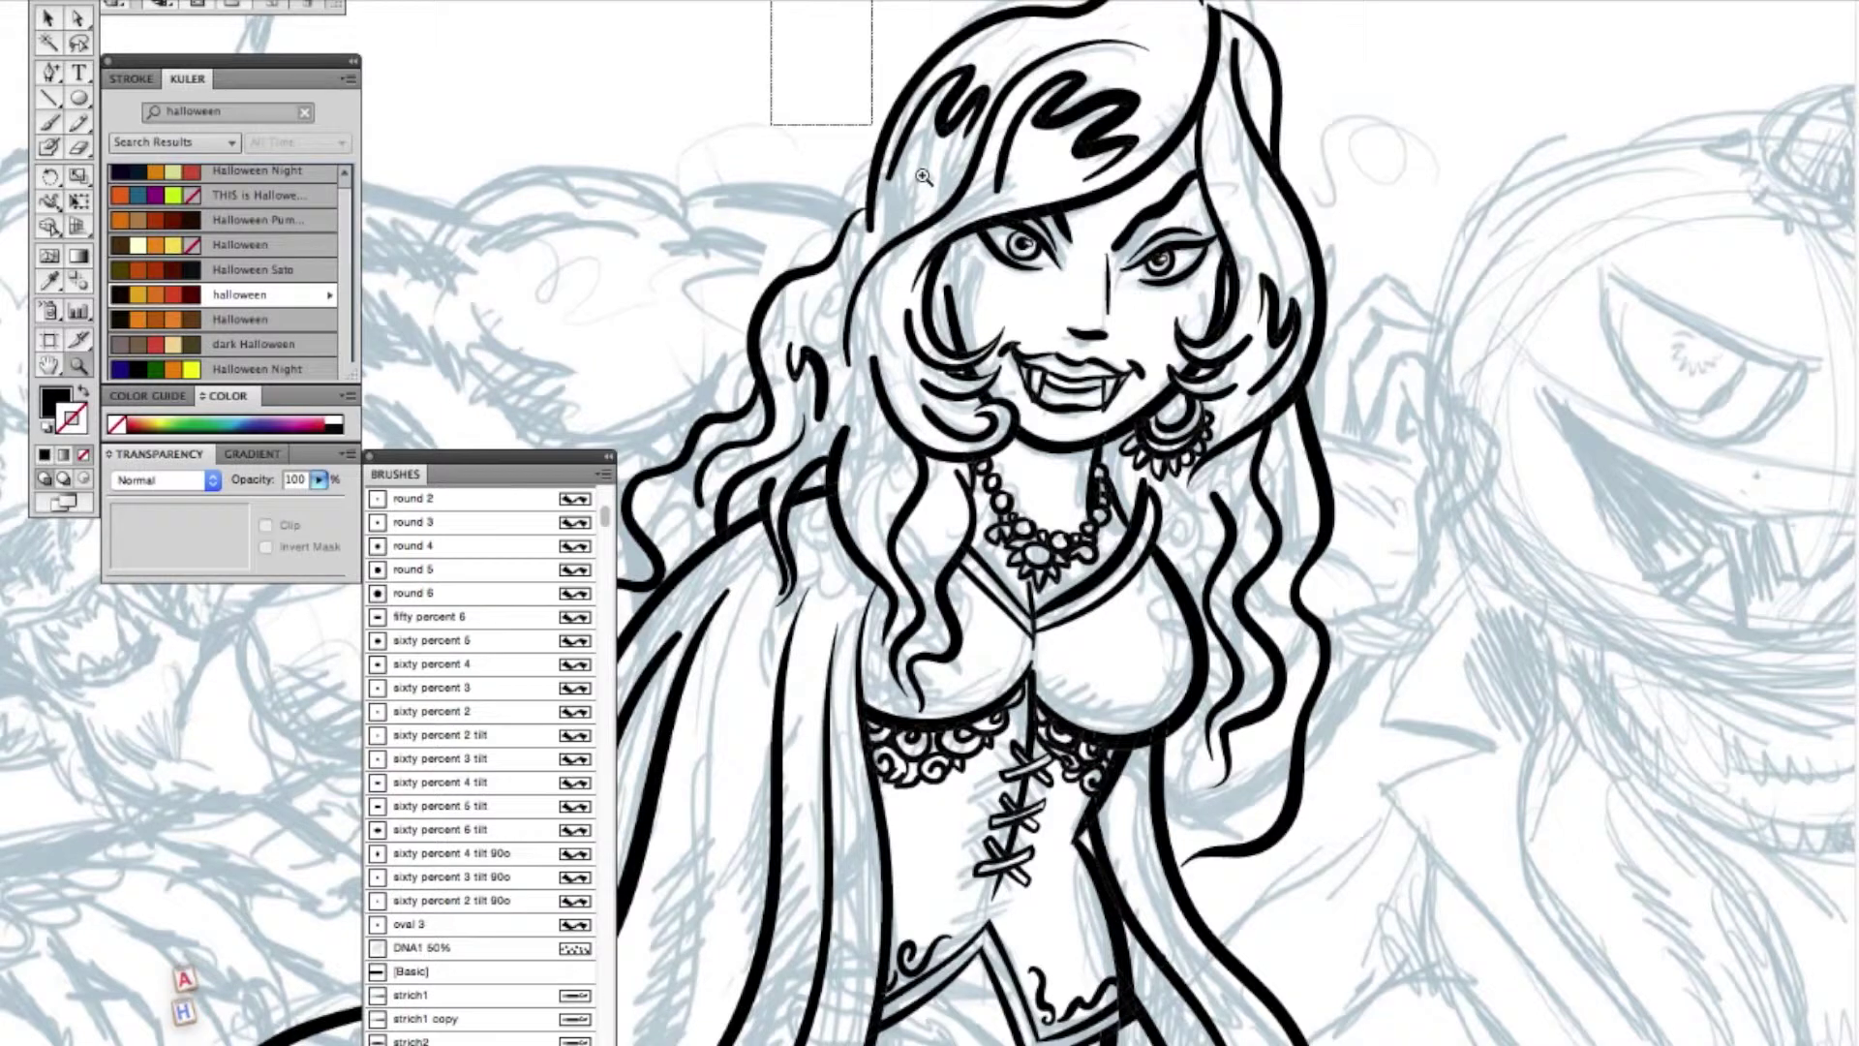
left_click_drag(786, 29, 1182, 628)
key("n")
left_click_drag(1090, 371, 1183, 343)
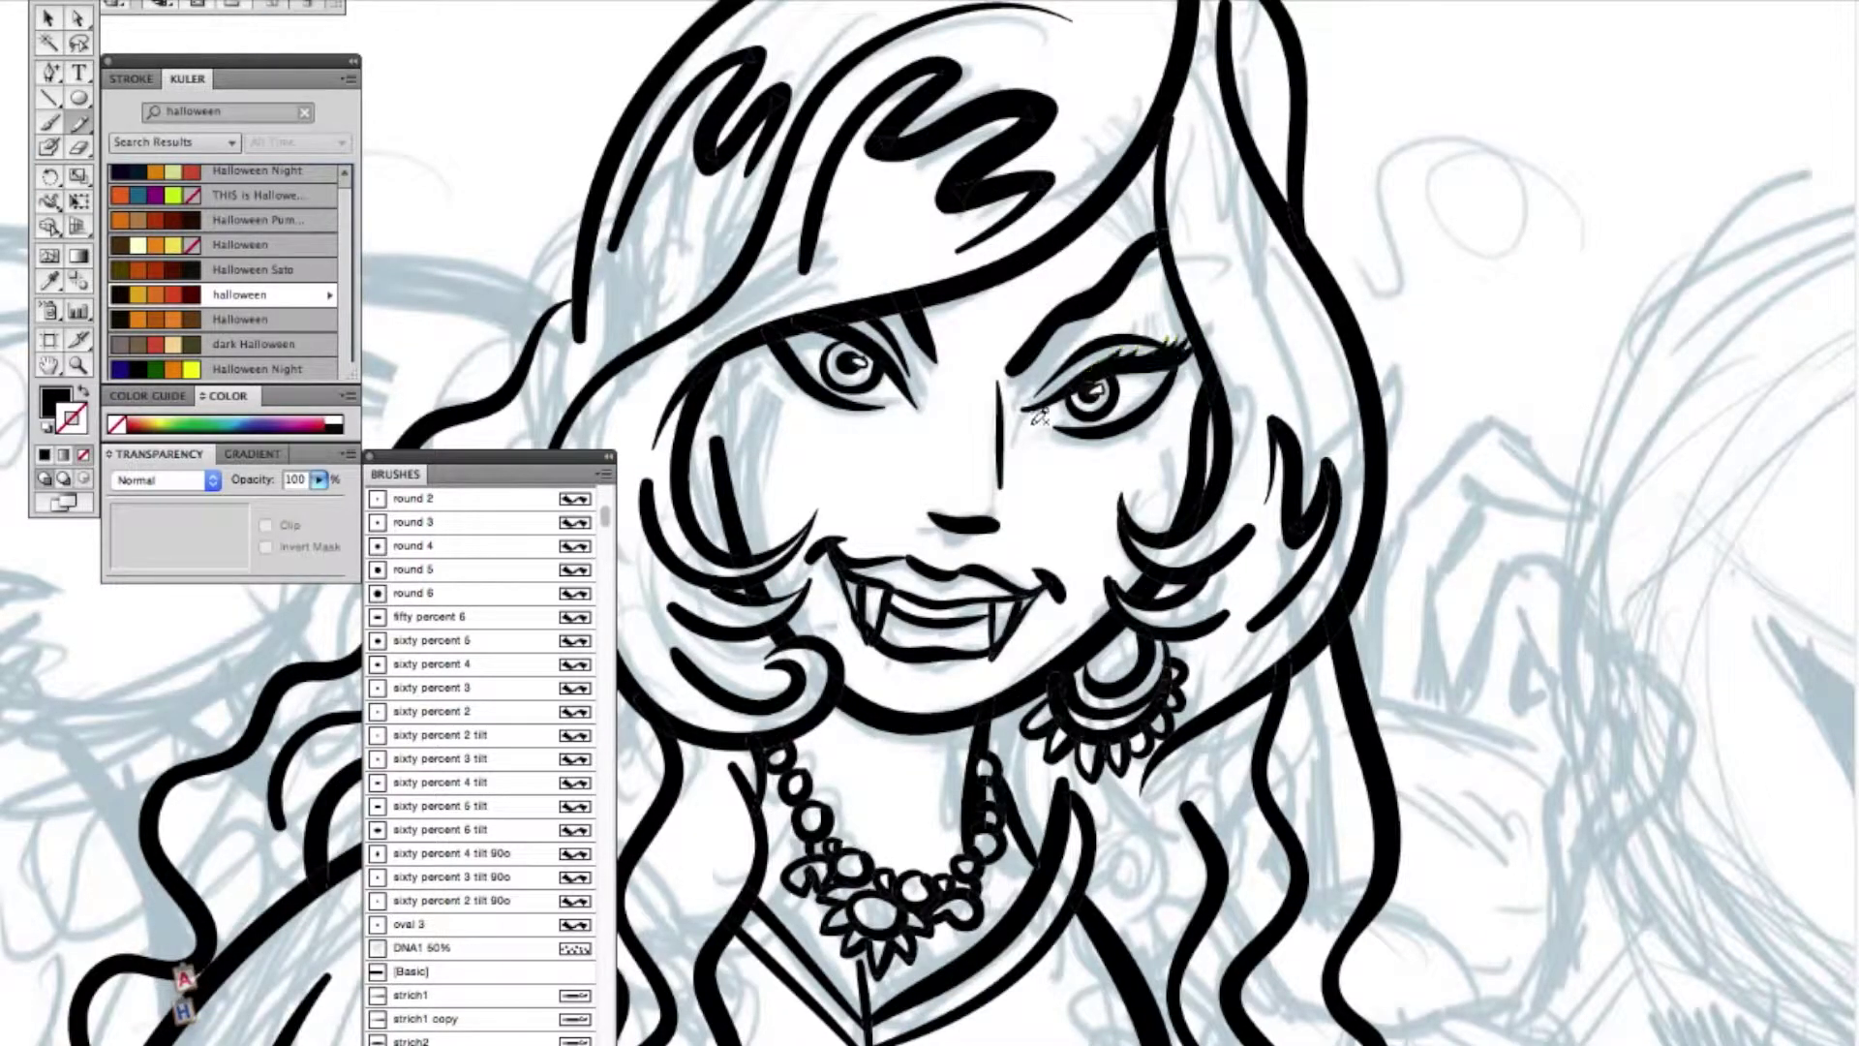
left_click_drag(770, 339, 800, 373)
left_click_drag(1181, 373, 1173, 384)
mouse_move(927, 505)
left_mouse_down()
mouse_move(964, 531)
mouse_move(967, 511)
left_mouse_up()
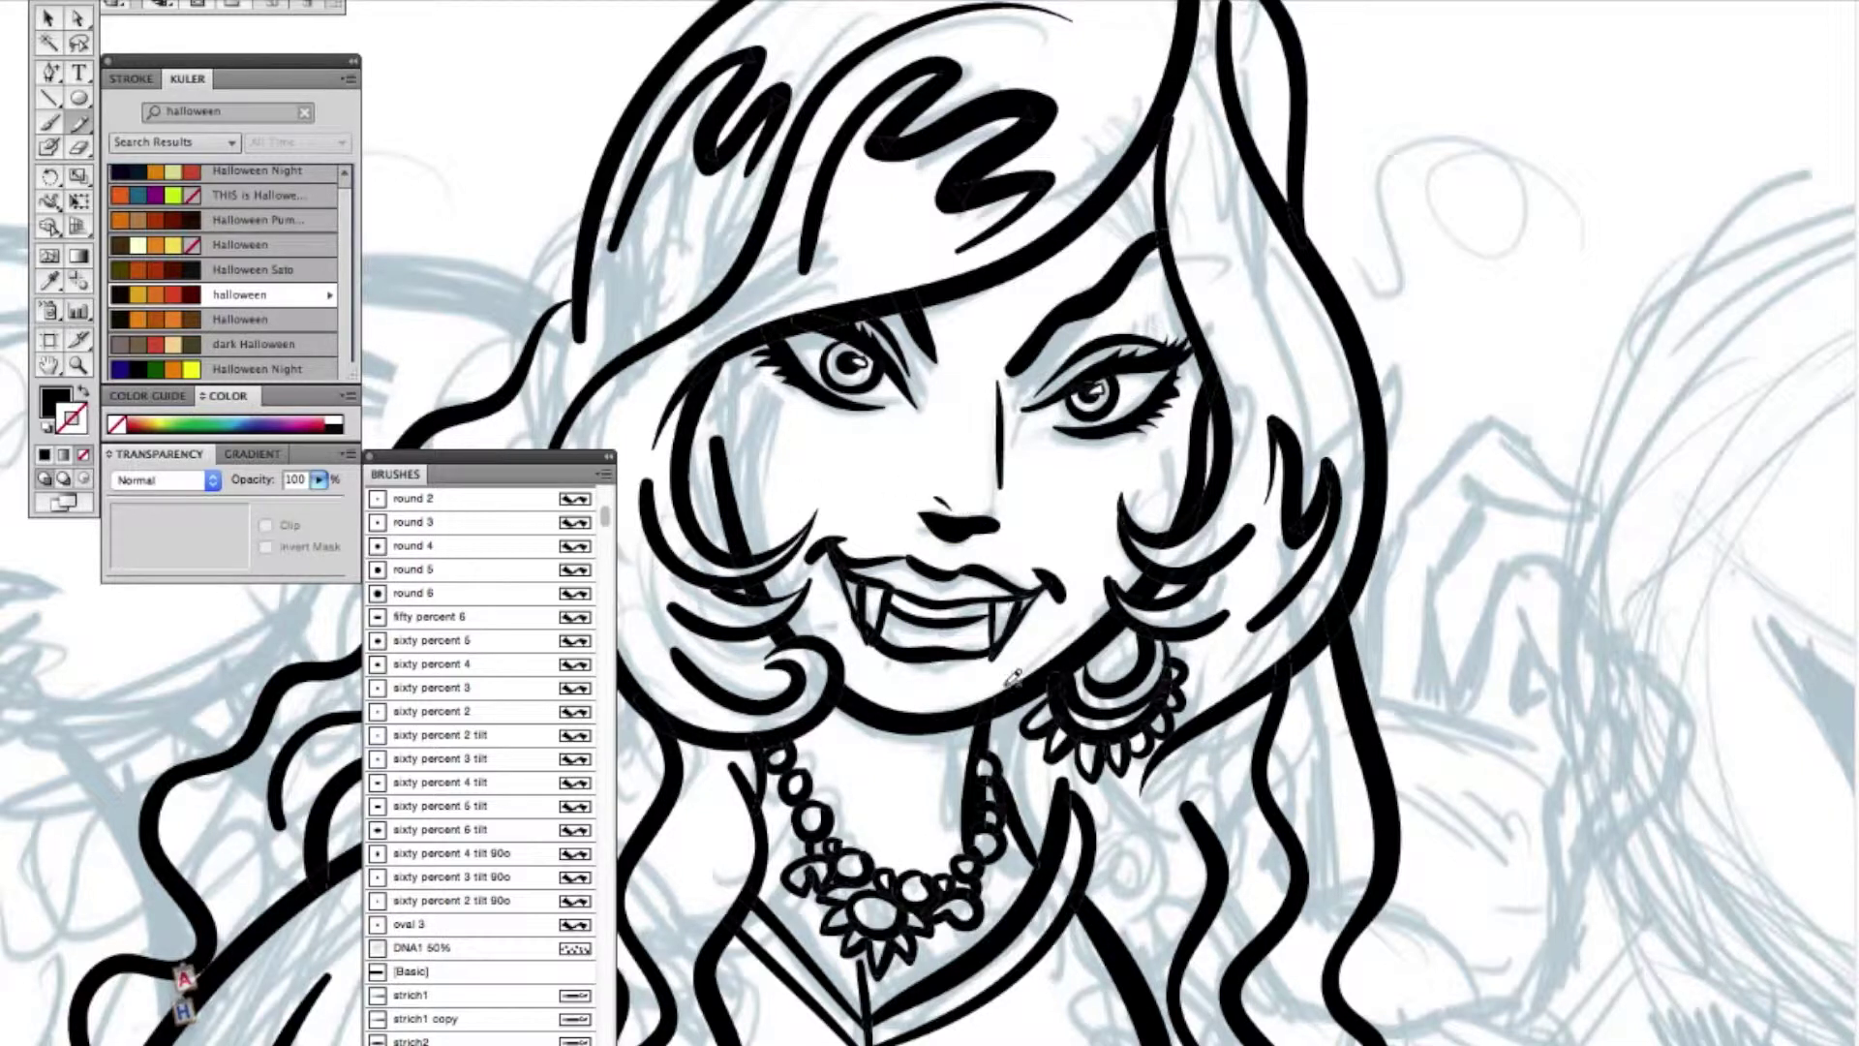
- Lengthen both fangs slightly by moving their tip anchor points downward
left_click(78, 20)
left_click_drag(874, 632, 868, 642)
left_click(886, 684)
left_click_drag(997, 644, 993, 649)
left_click(1007, 680)
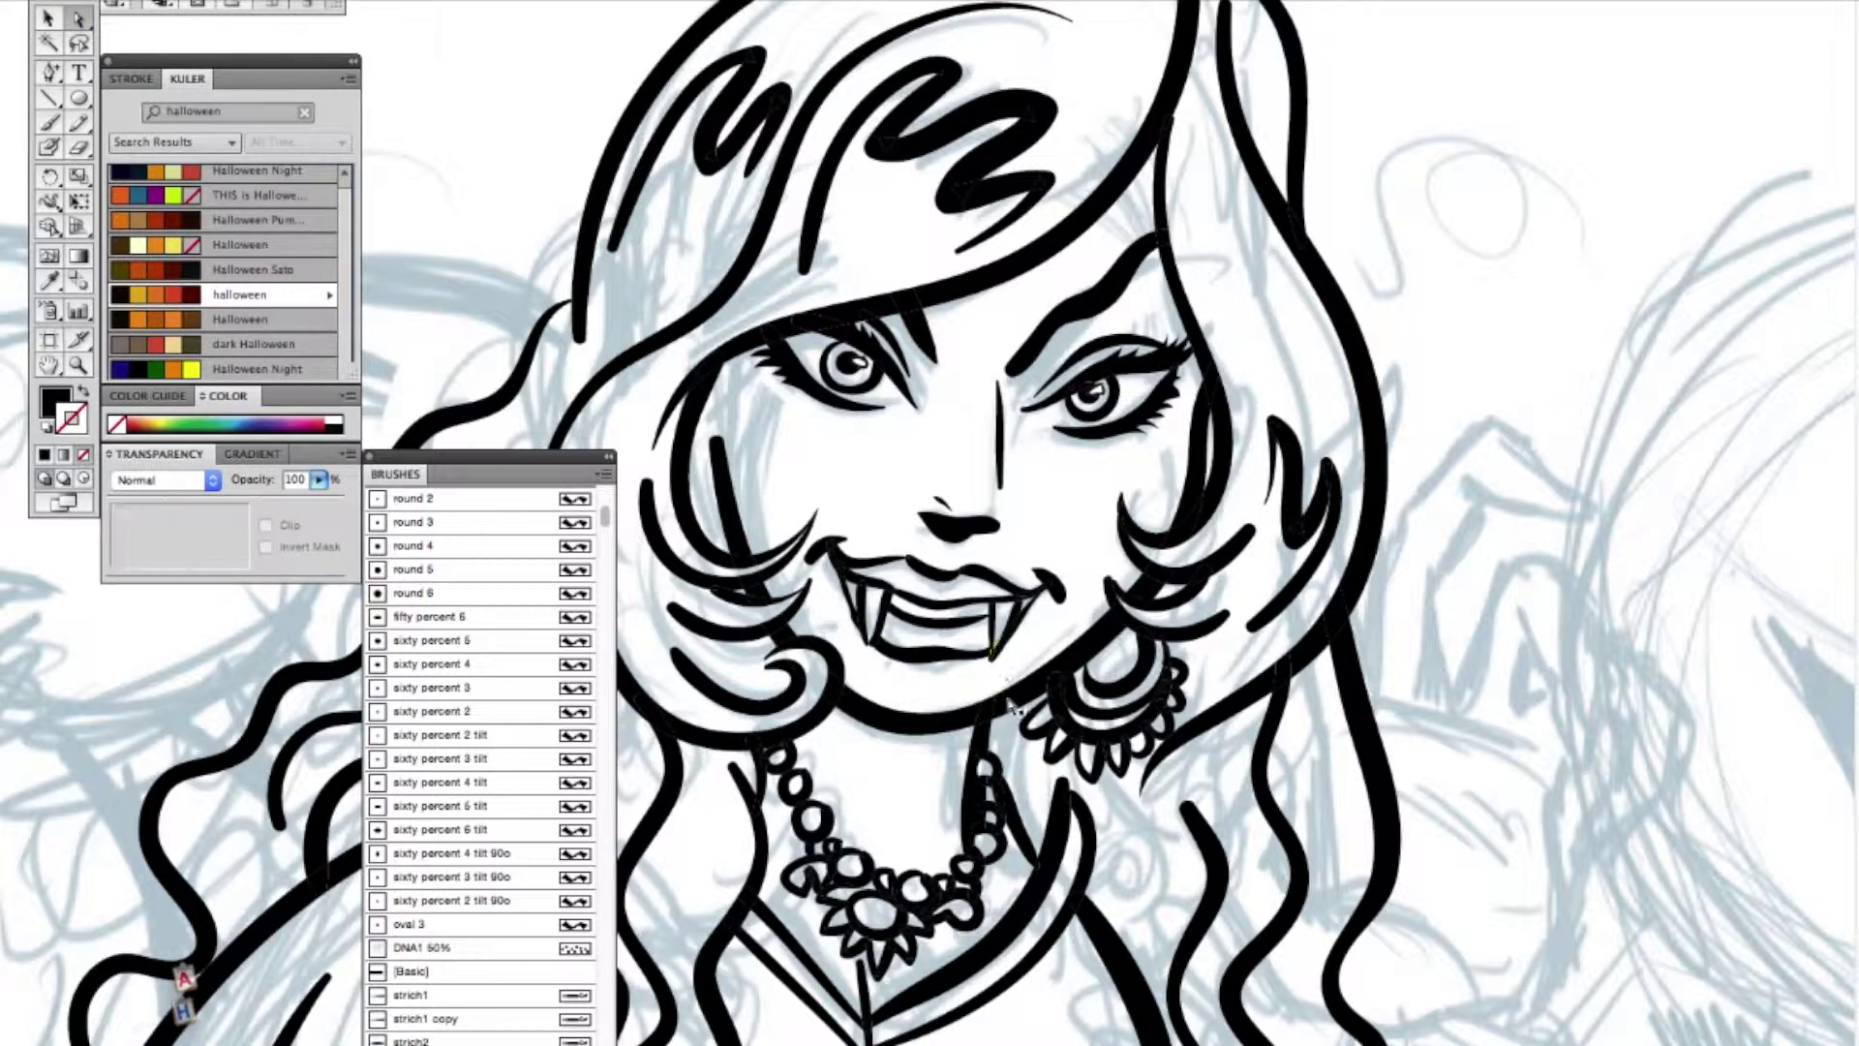
- Draw small solid black shading shapes at both ends of the lower lip and on the upper lip
left_click(79, 365)
mouse_move(585, 199)
left_mouse_down()
mouse_move(1004, 523)
mouse_move(1146, 857)
left_mouse_up()
left_click(79, 123)
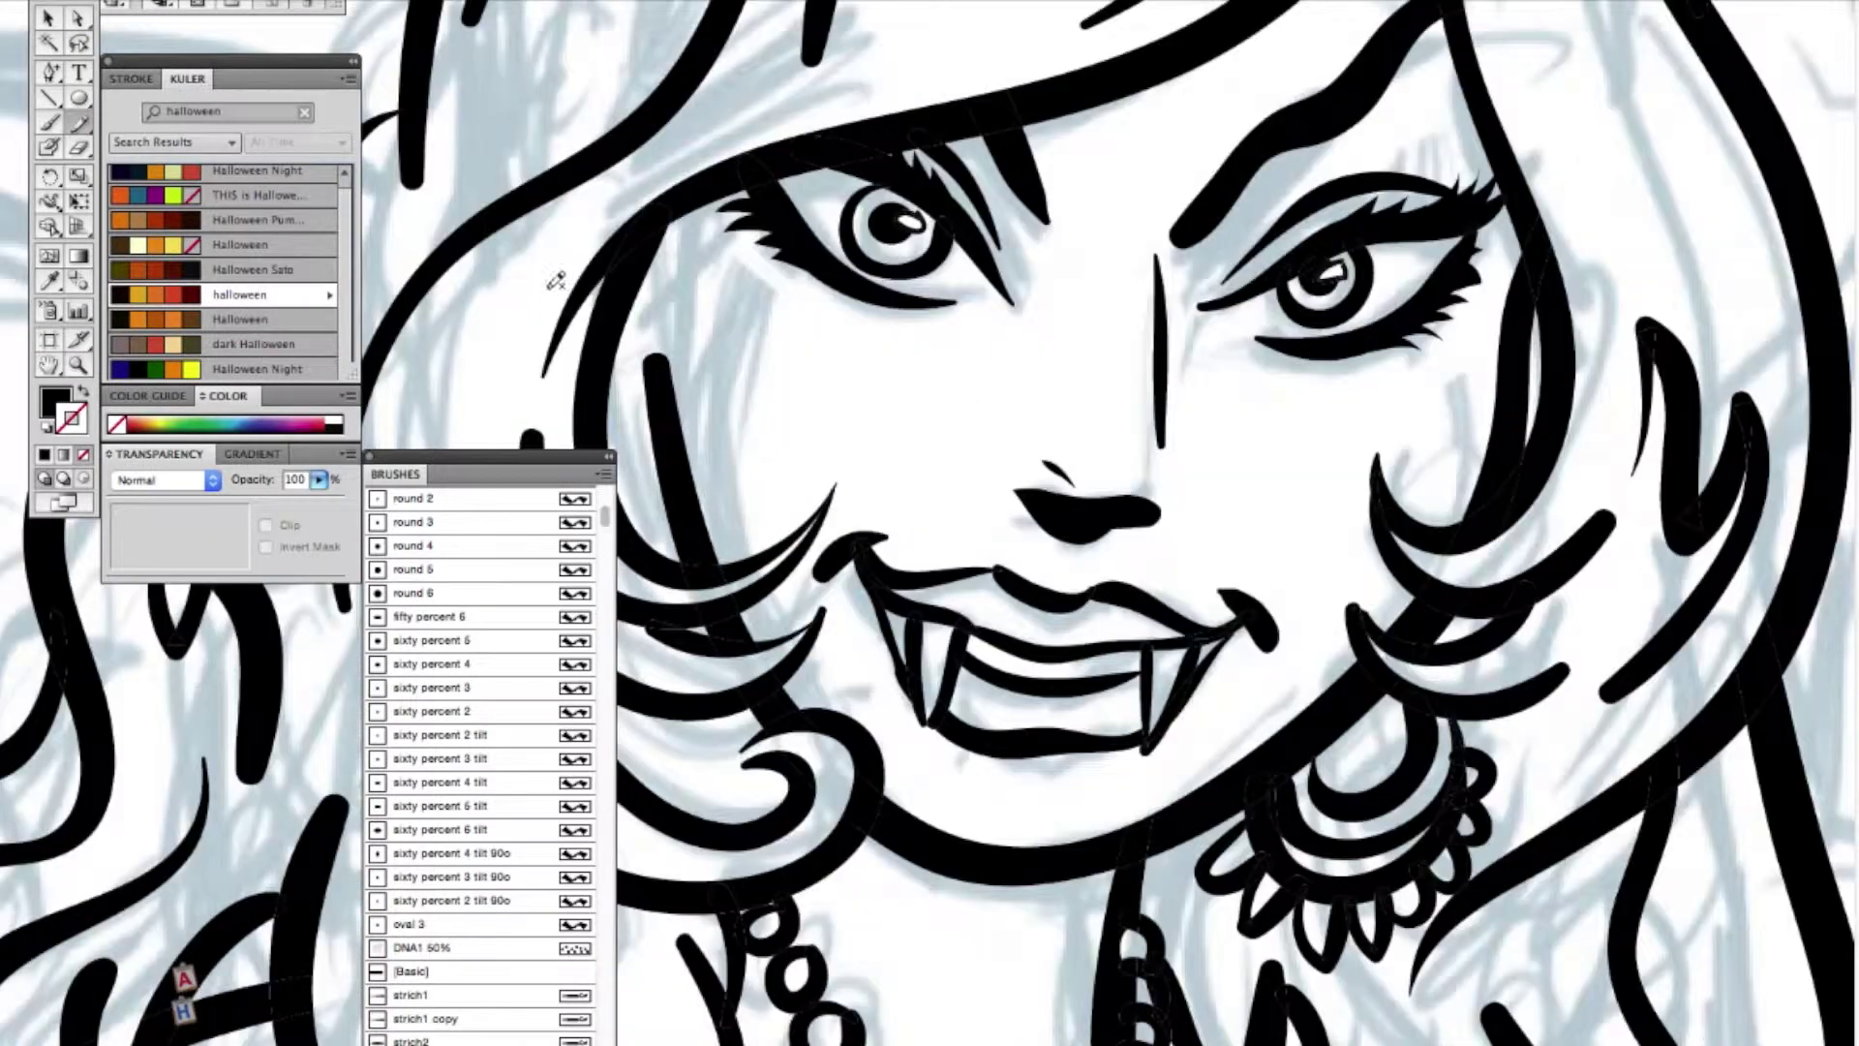
mouse_move(958, 697)
left_mouse_down()
mouse_move(1013, 717)
mouse_move(993, 685)
left_mouse_up()
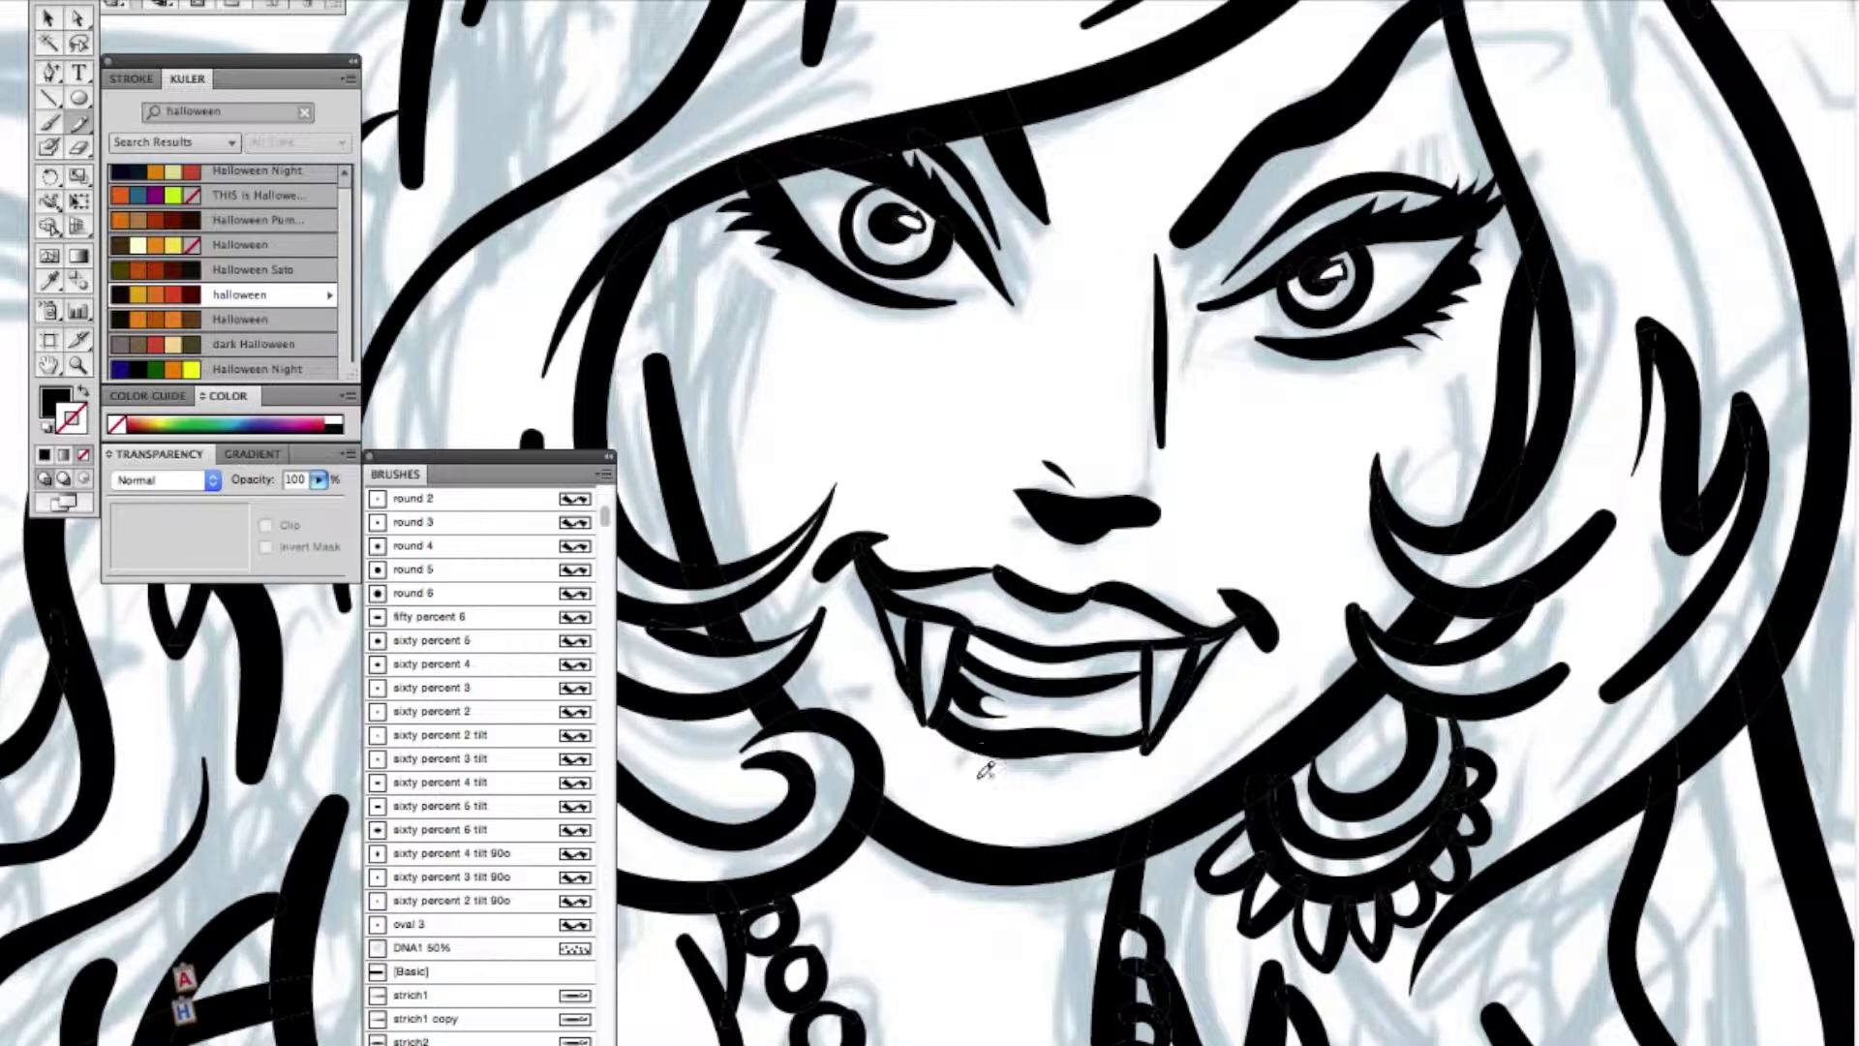
mouse_move(1089, 722)
left_mouse_down()
mouse_move(1150, 673)
mouse_move(1097, 716)
left_mouse_up()
mouse_move(944, 612)
left_mouse_down()
mouse_move(1004, 636)
mouse_move(903, 584)
mouse_move(1037, 636)
mouse_move(983, 586)
mouse_move(962, 594)
mouse_move(1026, 637)
left_mouse_up()
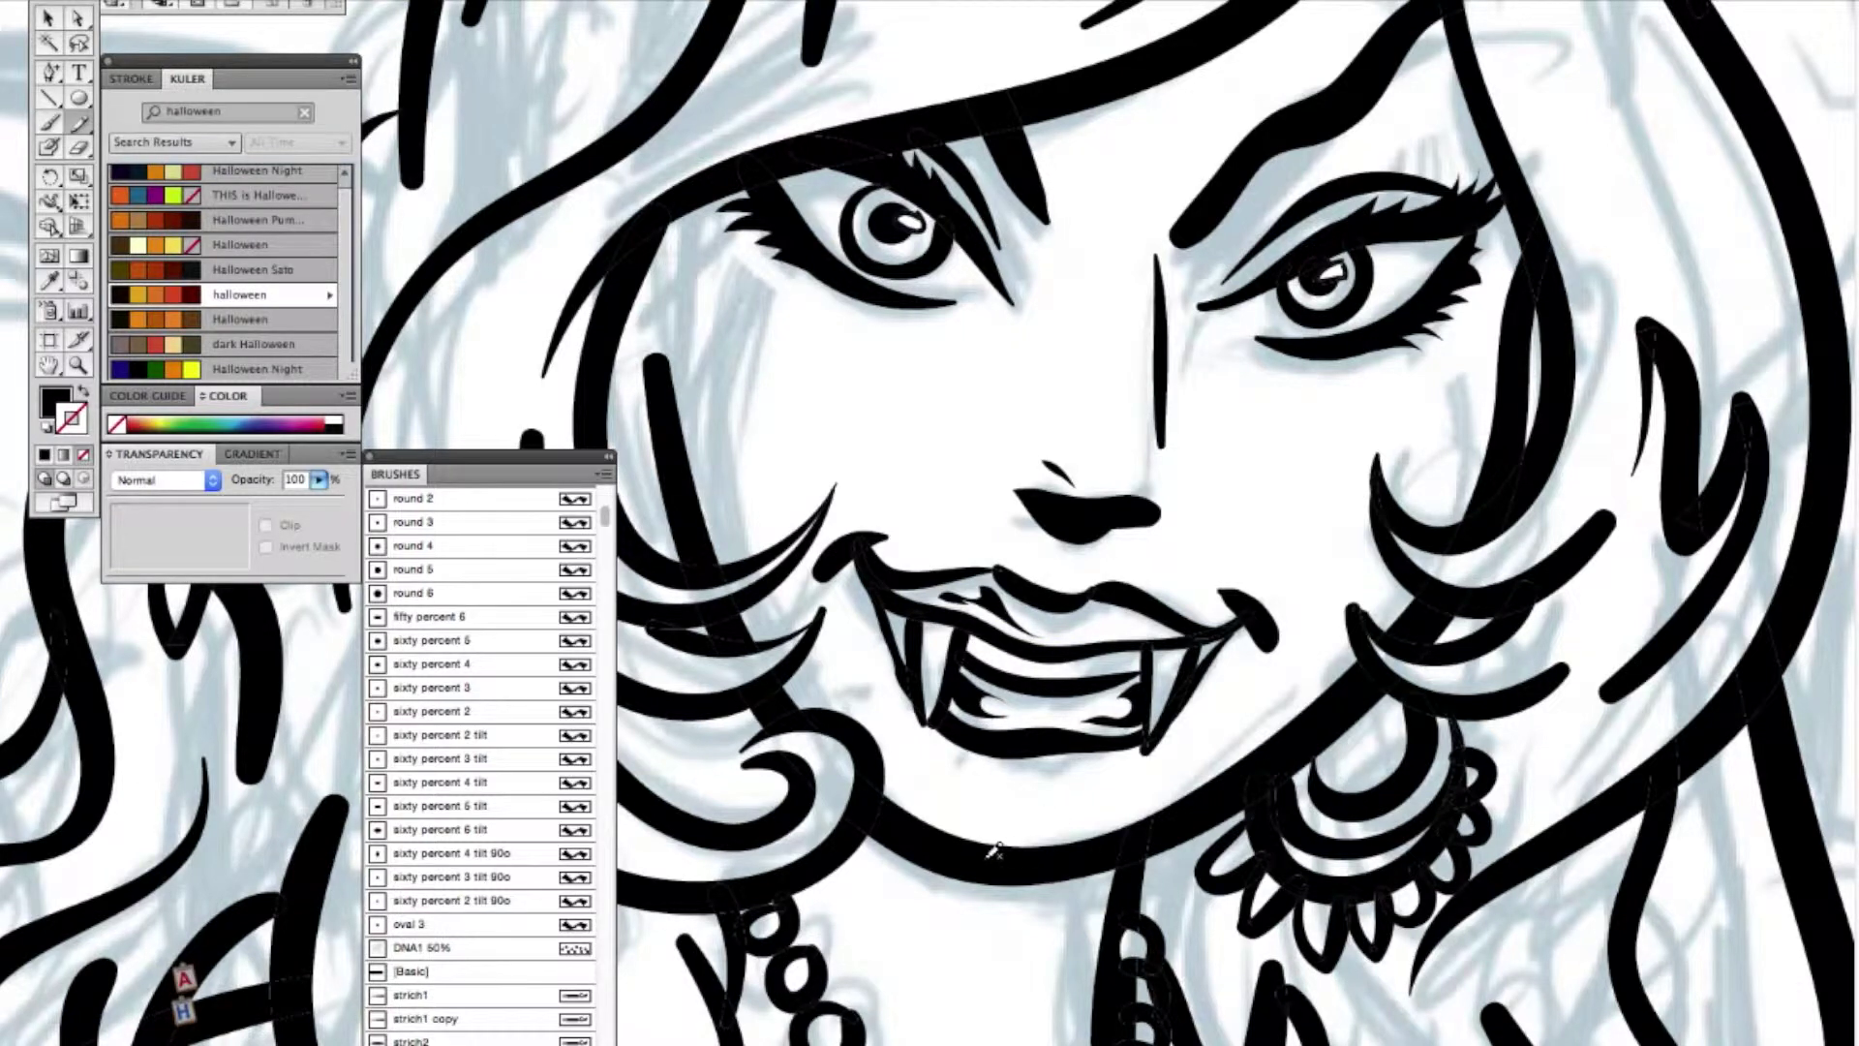
- Shade the hair on the earring side with spiky black pencil shapes beside the eye and just below the earring's level
left_click(78, 366)
double_click(79, 368)
left_click_drag(566, 147, 1262, 1016)
left_click(80, 124)
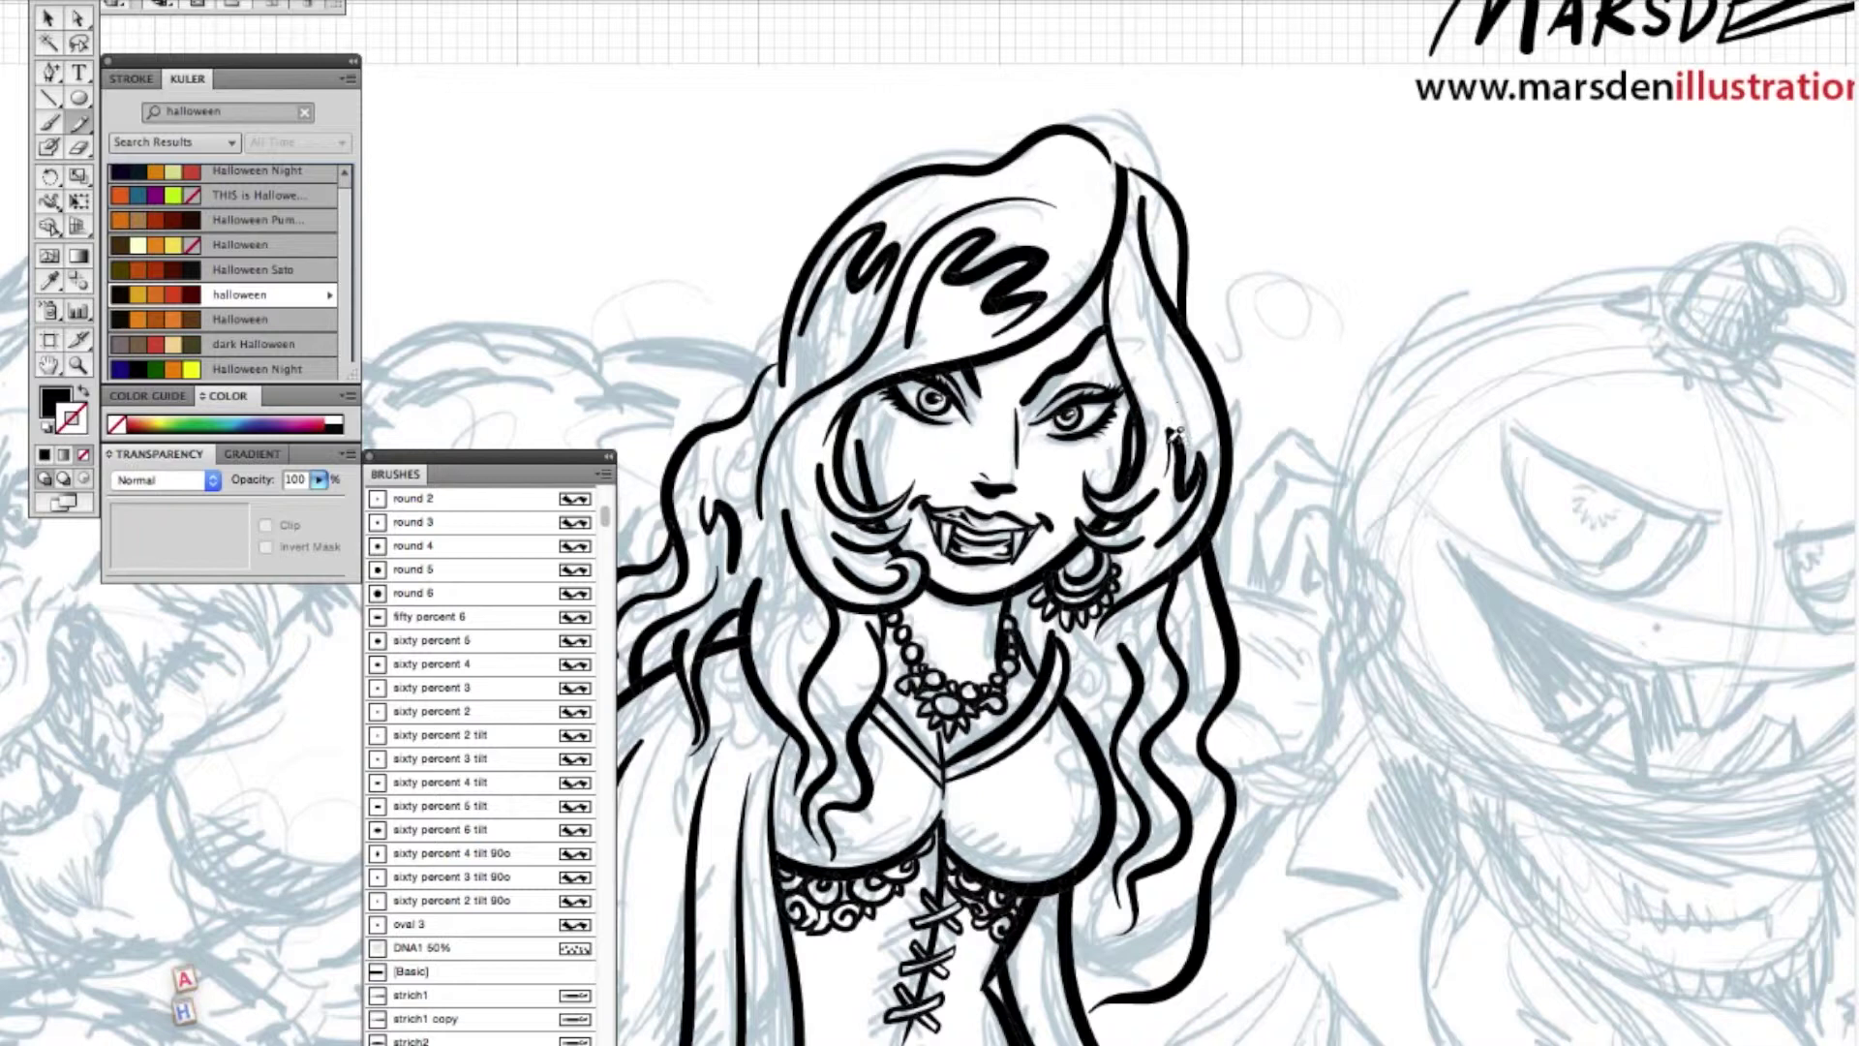
left_click_drag(1163, 381, 1152, 345)
left_click_drag(1204, 421, 1167, 461)
mouse_move(835, 770)
left_mouse_down()
mouse_move(891, 826)
mouse_move(941, 819)
left_mouse_up()
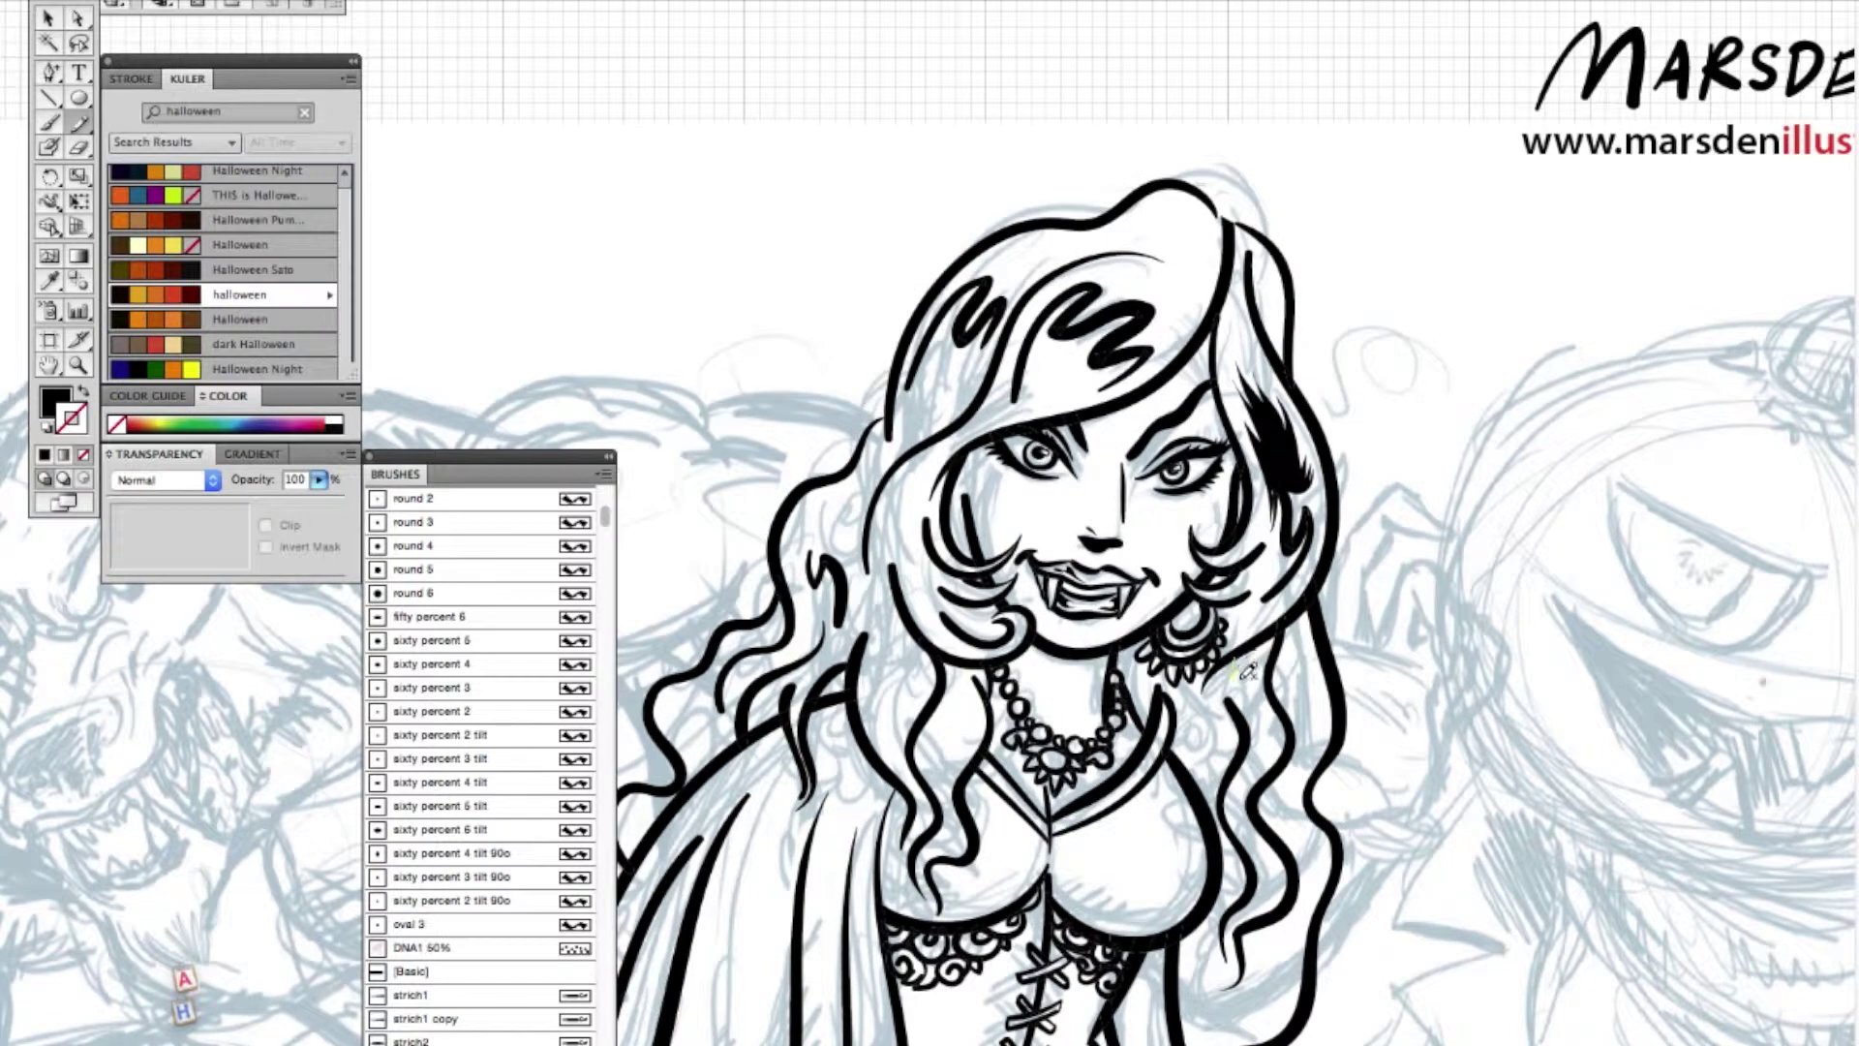
mouse_move(1276, 627)
left_mouse_down()
mouse_move(1309, 737)
mouse_move(1315, 668)
mouse_move(1278, 619)
left_mouse_up()
- Trim the overshooting upper tip of the neckline on the earring side with a freehand stroke
left_click(79, 18)
left_click(1155, 712)
left_click(79, 148)
left_click_drag(1183, 742, 1148, 696)
left_click(78, 18)
left_click(435, 136)
- Fill the hair behind the neck, between the necklace and the earring, with ragged black pencil shading
left_click(78, 366)
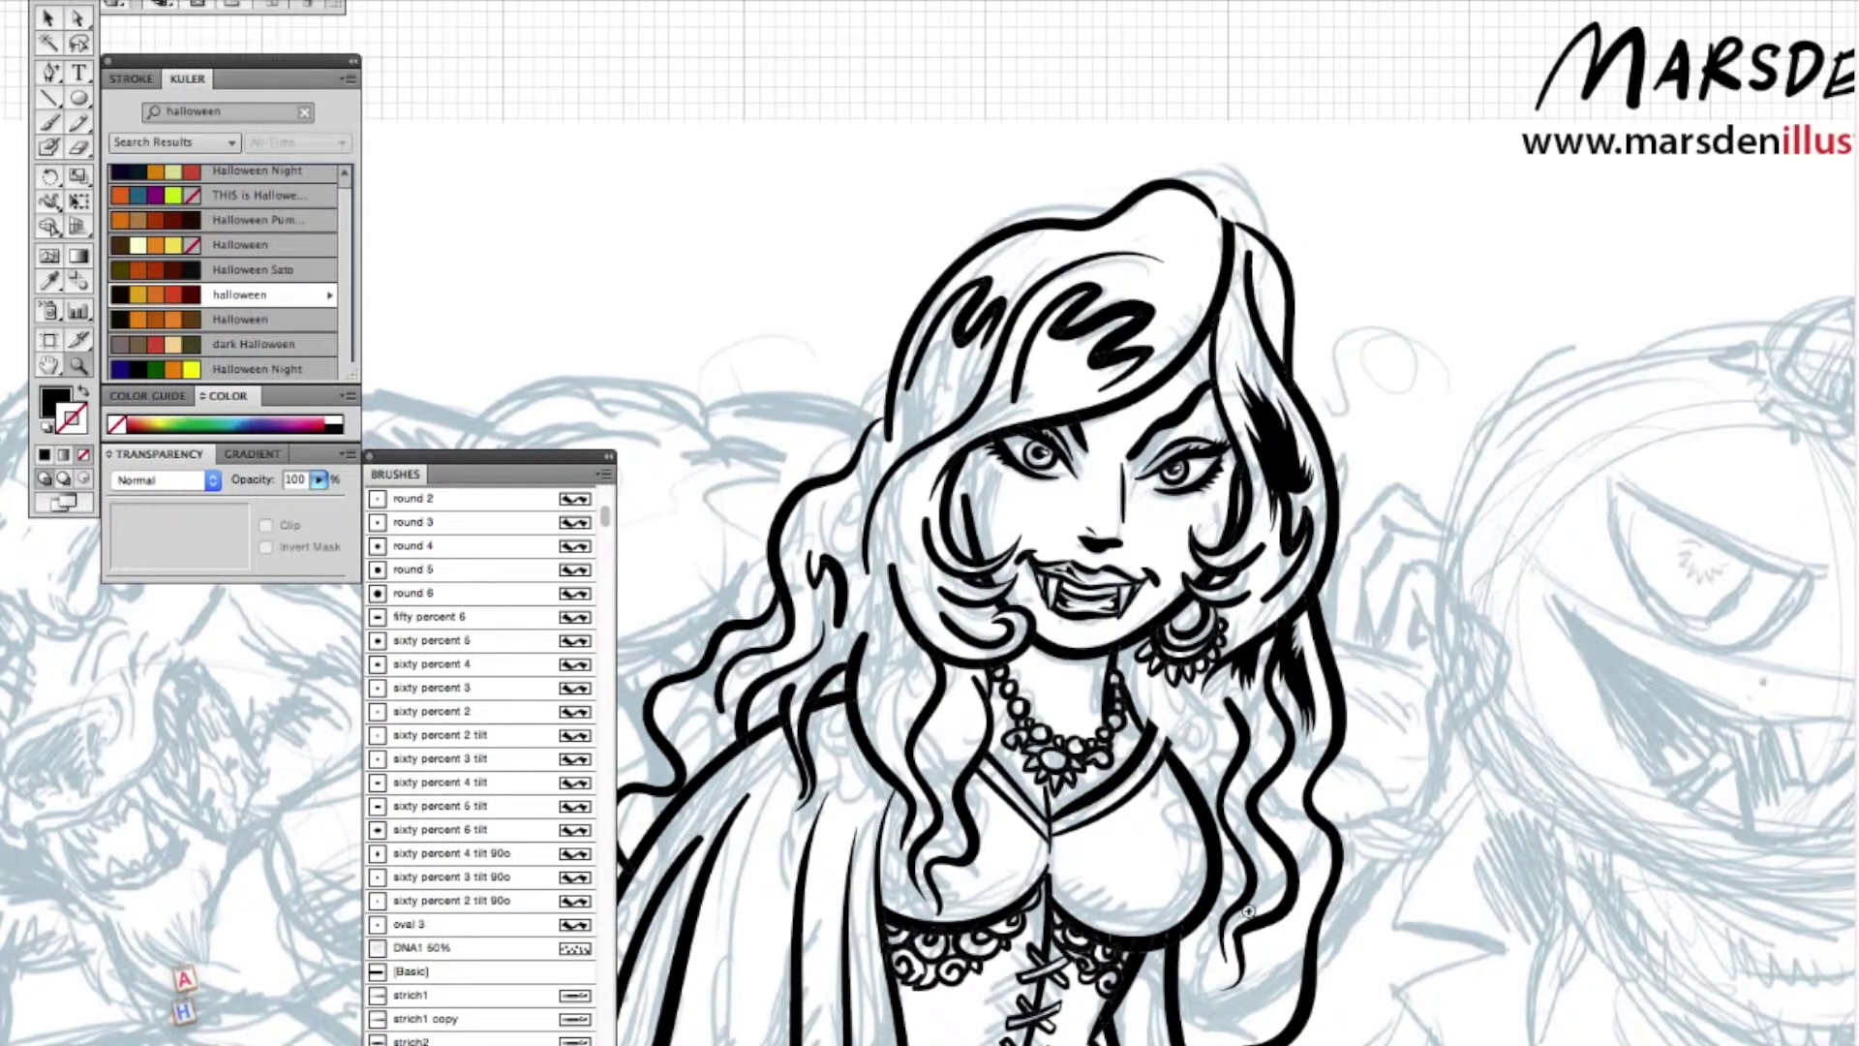
left_click_drag(1248, 911, 401, 186)
key("n")
left_click_drag(1123, 717, 1126, 737)
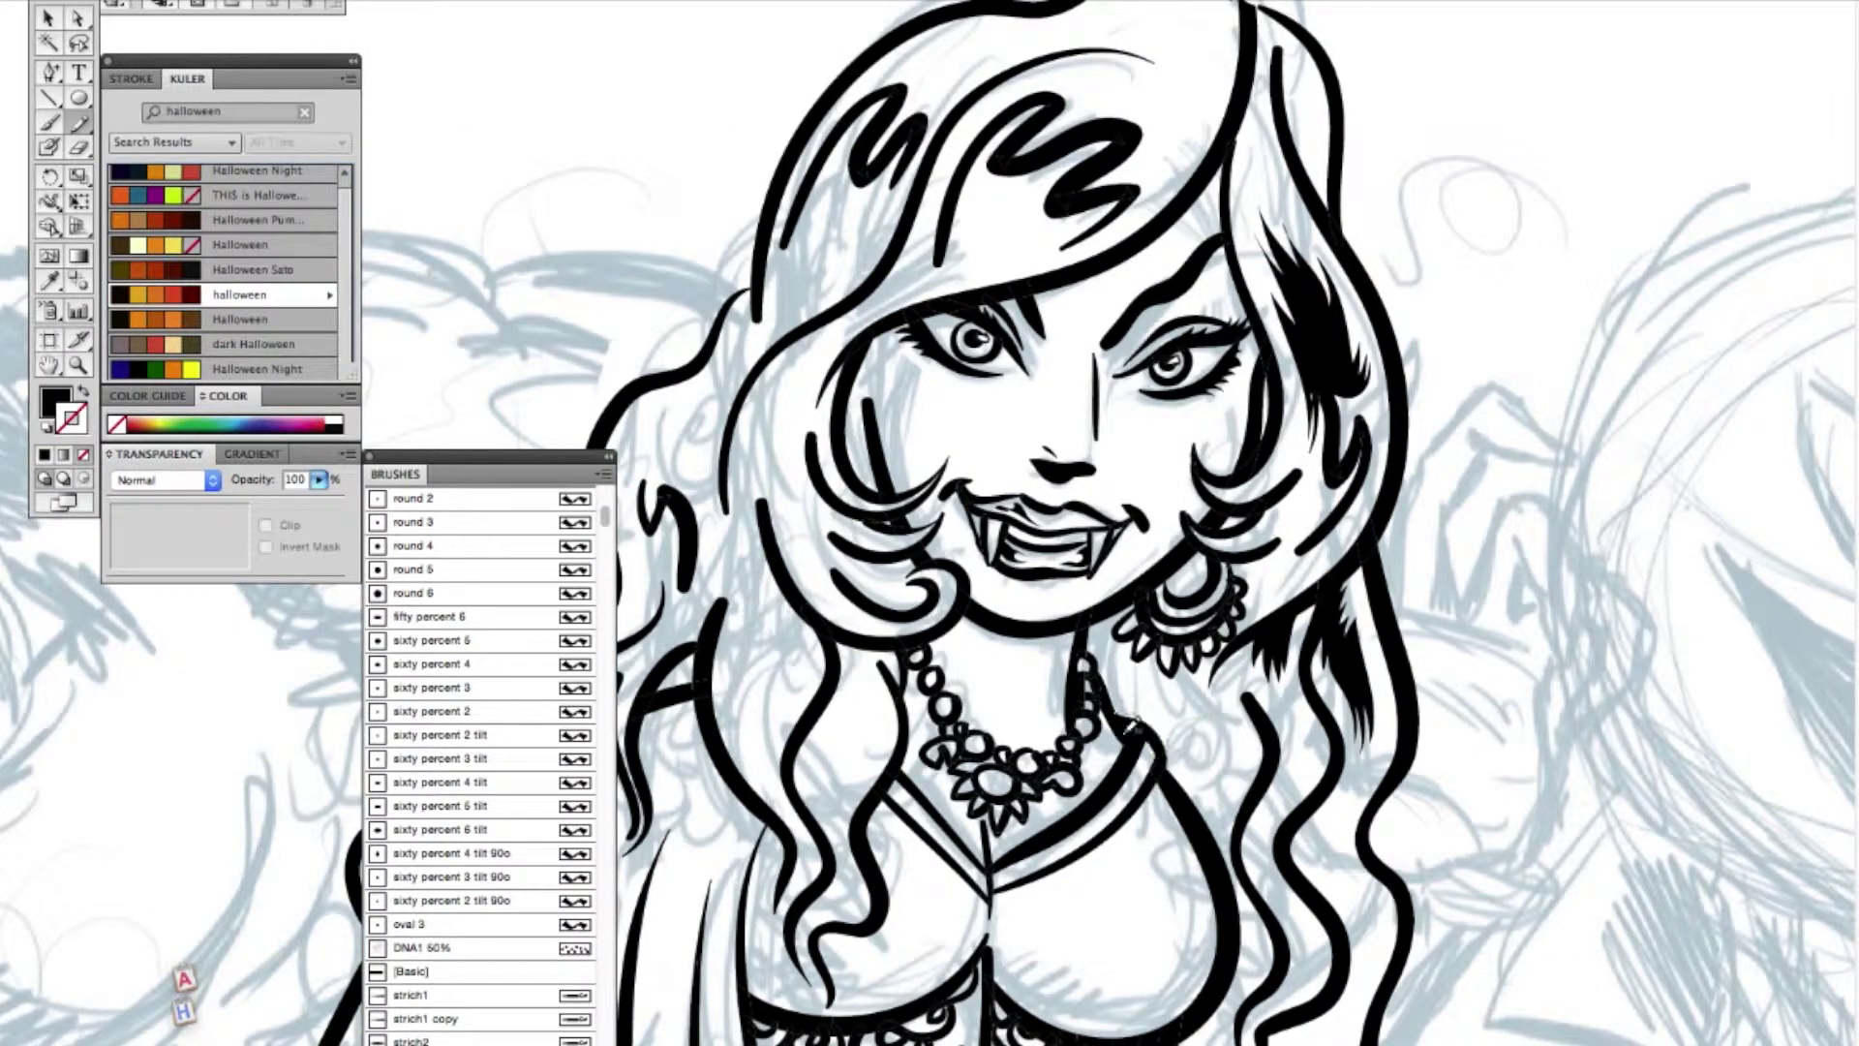
mouse_move(1084, 646)
left_mouse_down()
mouse_move(1128, 690)
mouse_move(1117, 614)
mouse_move(1083, 649)
left_mouse_up()
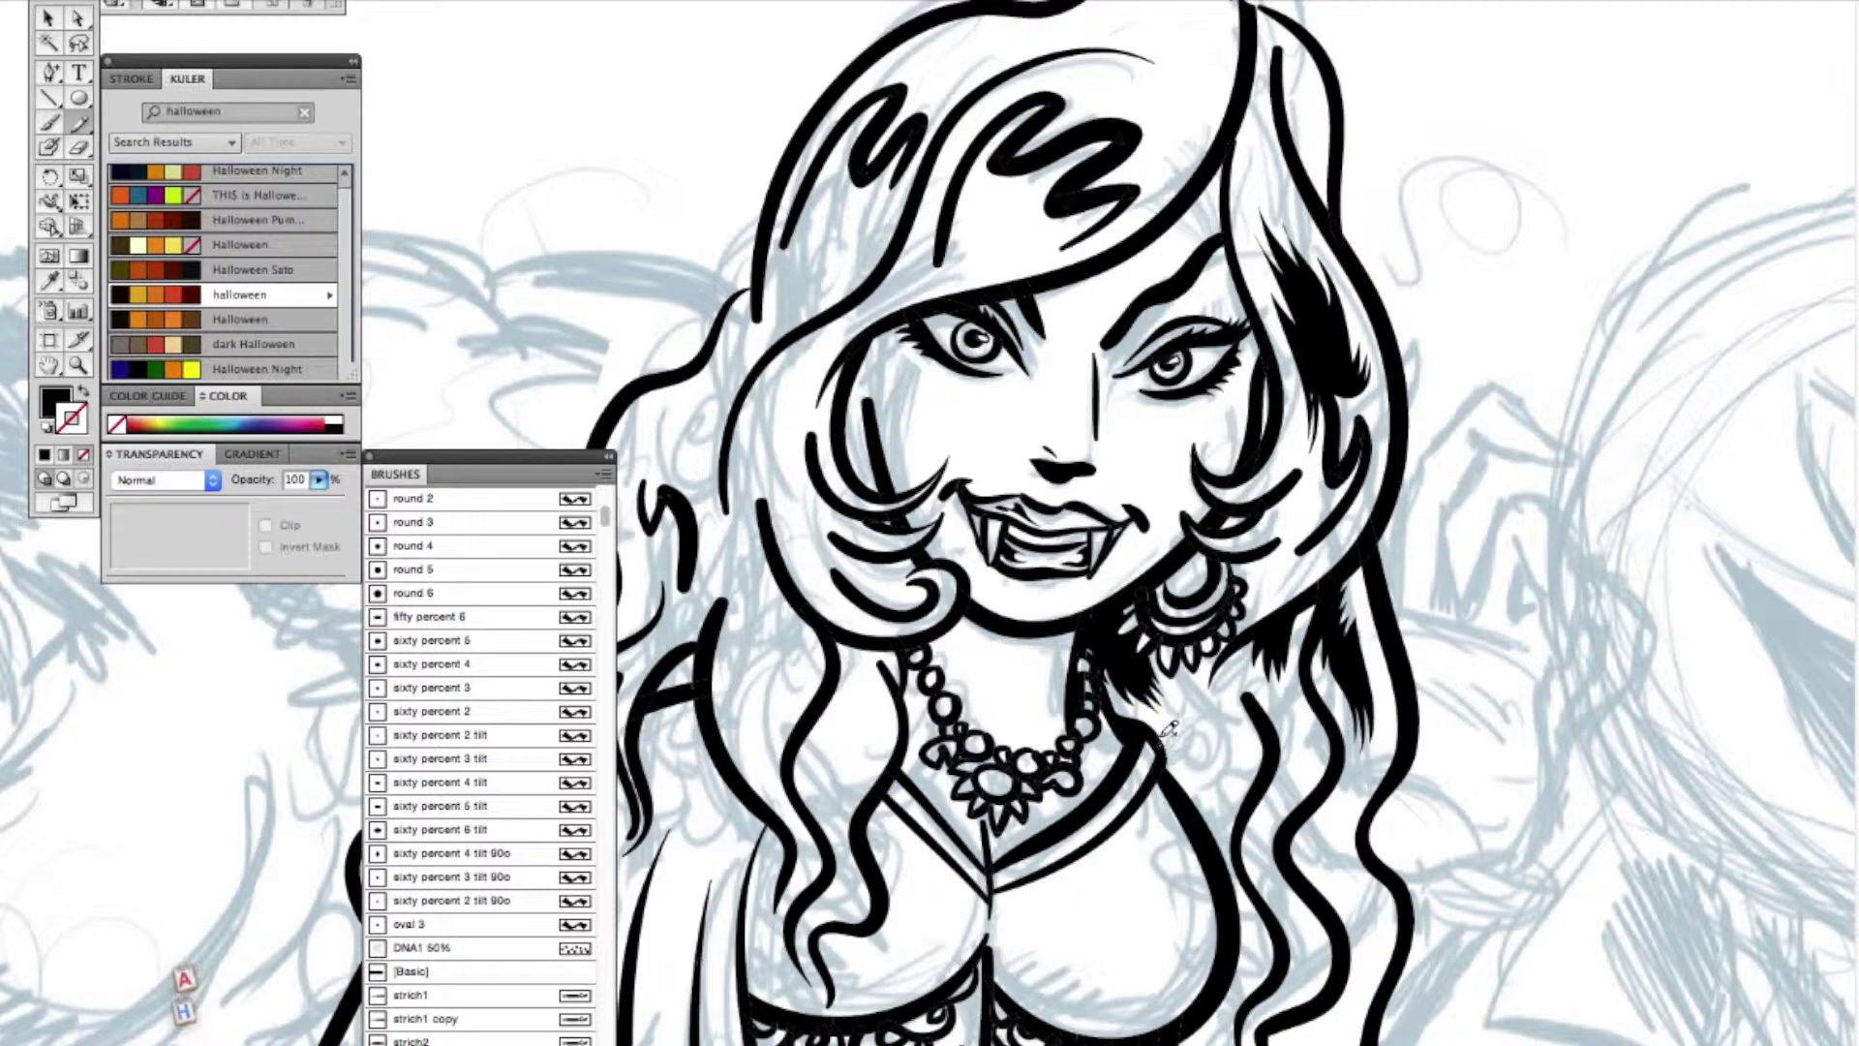
- Shade the wavy strands falling past the bust on the earring side with spiky black shapes, down to the lowest curl
mouse_move(1210, 750)
left_mouse_down()
mouse_move(1232, 750)
mouse_move(1237, 702)
mouse_move(1216, 921)
left_mouse_up()
mouse_move(1308, 884)
left_mouse_down()
mouse_move(1359, 885)
mouse_move(1337, 925)
mouse_move(1272, 909)
mouse_move(1292, 999)
mouse_move(1322, 952)
left_mouse_up()
left_click_drag(1269, 879, 1268, 876)
scroll(1268, 876, "down", 5)
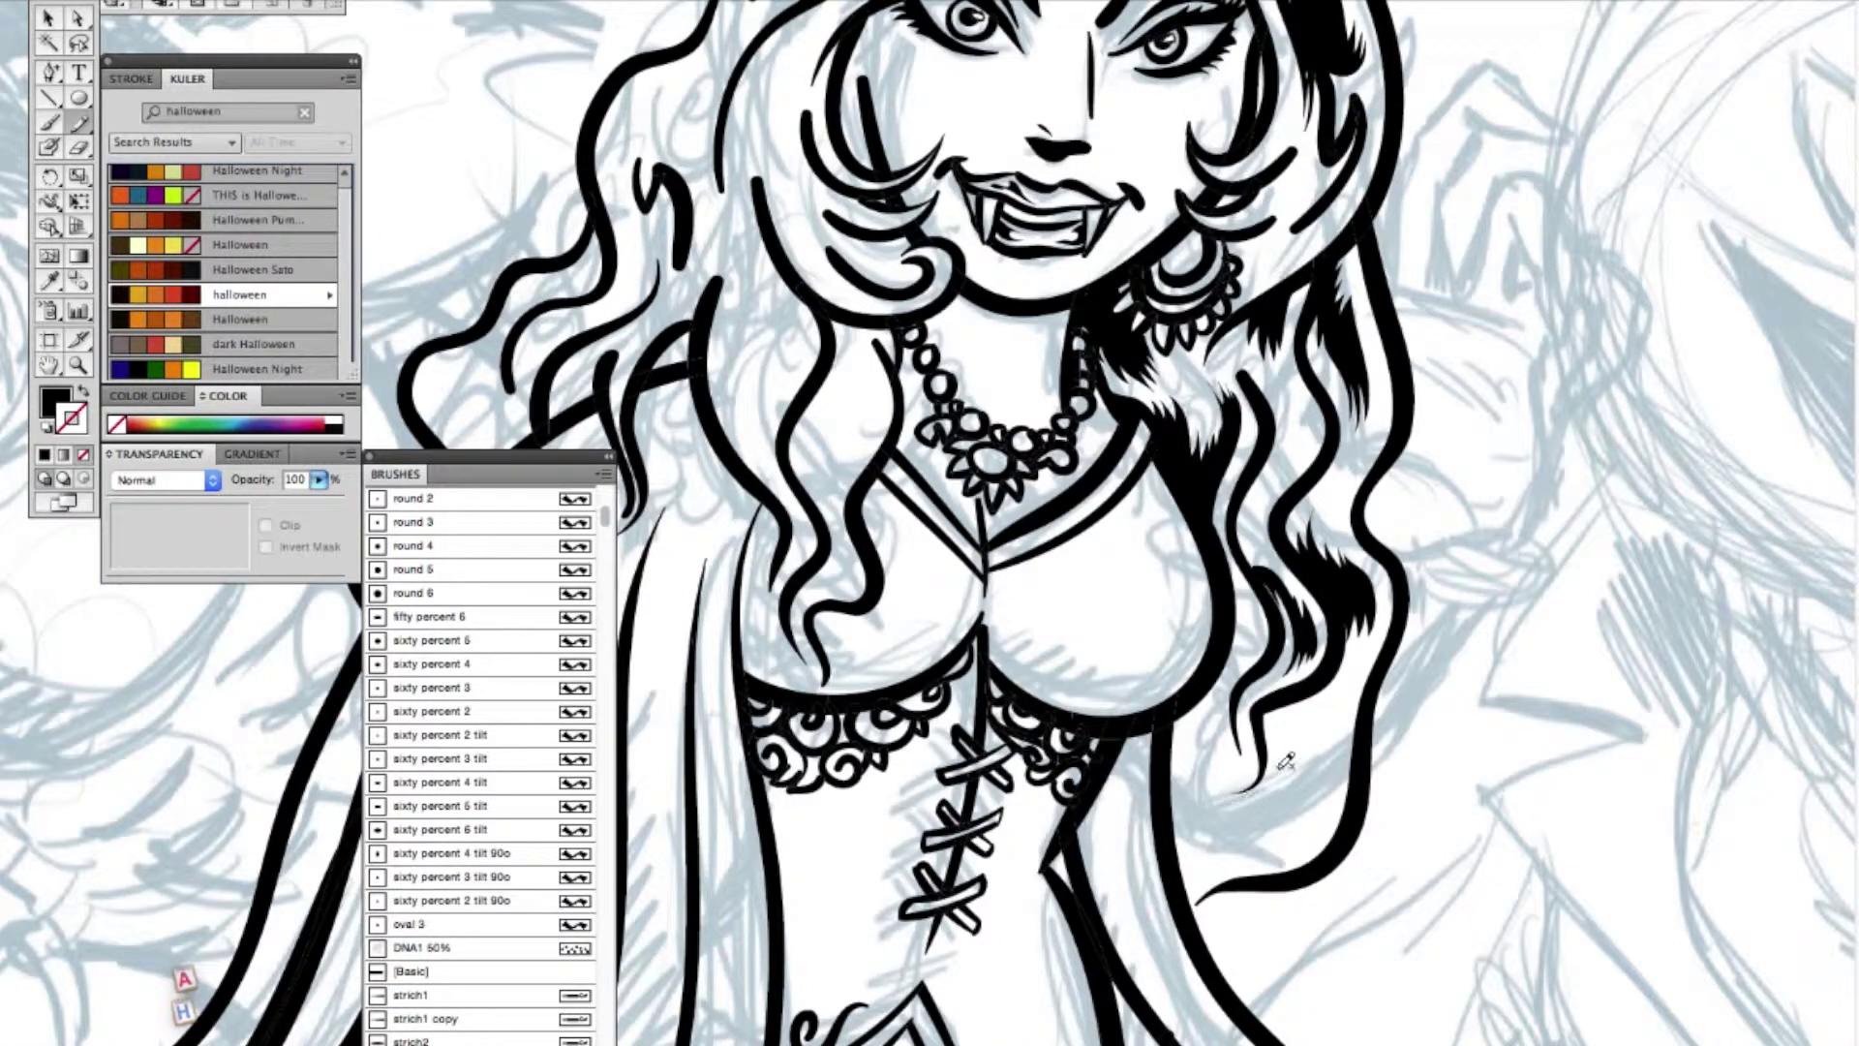
mouse_move(1285, 826)
left_mouse_down()
mouse_move(1284, 847)
mouse_move(1203, 862)
left_mouse_up()
left_click_drag(1209, 712, 1209, 712)
- Add spiky black shading to the strand at the hair parting and to the front locks on the side opposite the earring
scroll(1314, 287, "up", 7)
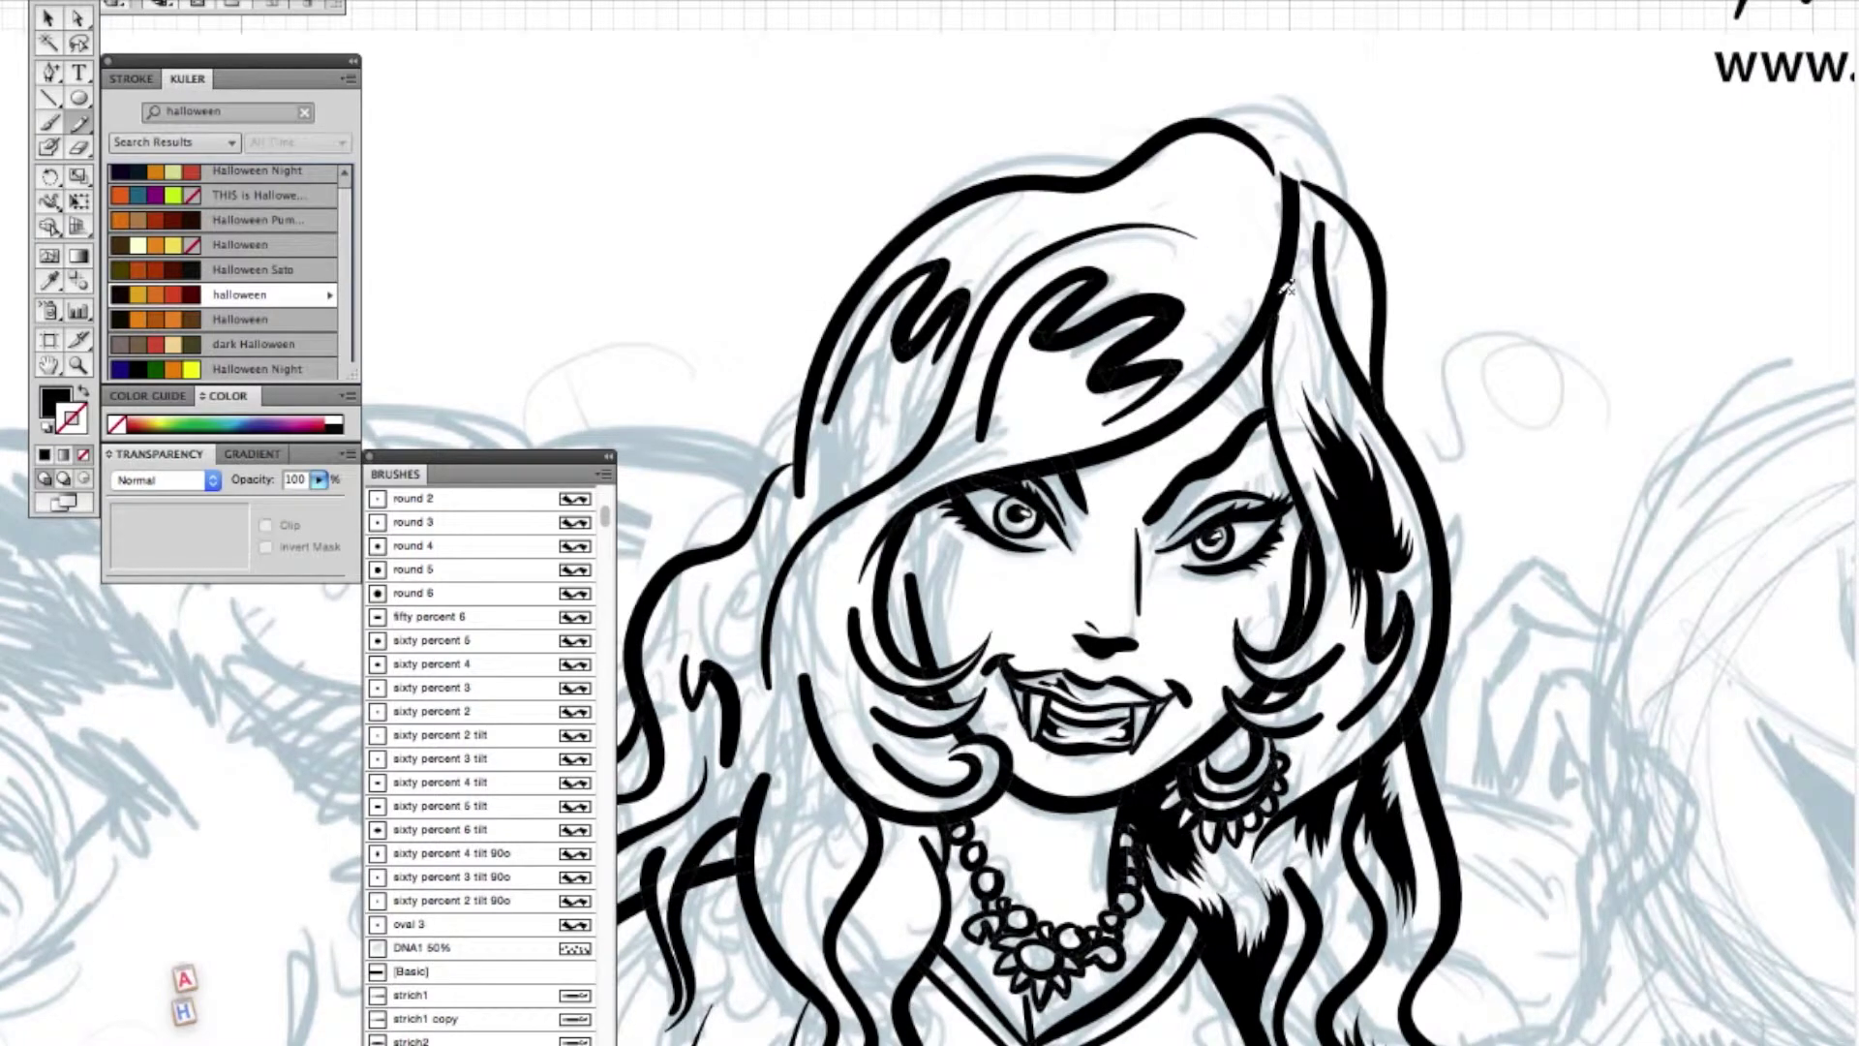
left_click_drag(1315, 264, 1304, 281)
left_click_drag(823, 468, 1045, 315)
mouse_move(1088, 828)
left_mouse_down()
mouse_move(1086, 795)
mouse_move(1116, 835)
mouse_move(1102, 871)
left_mouse_up()
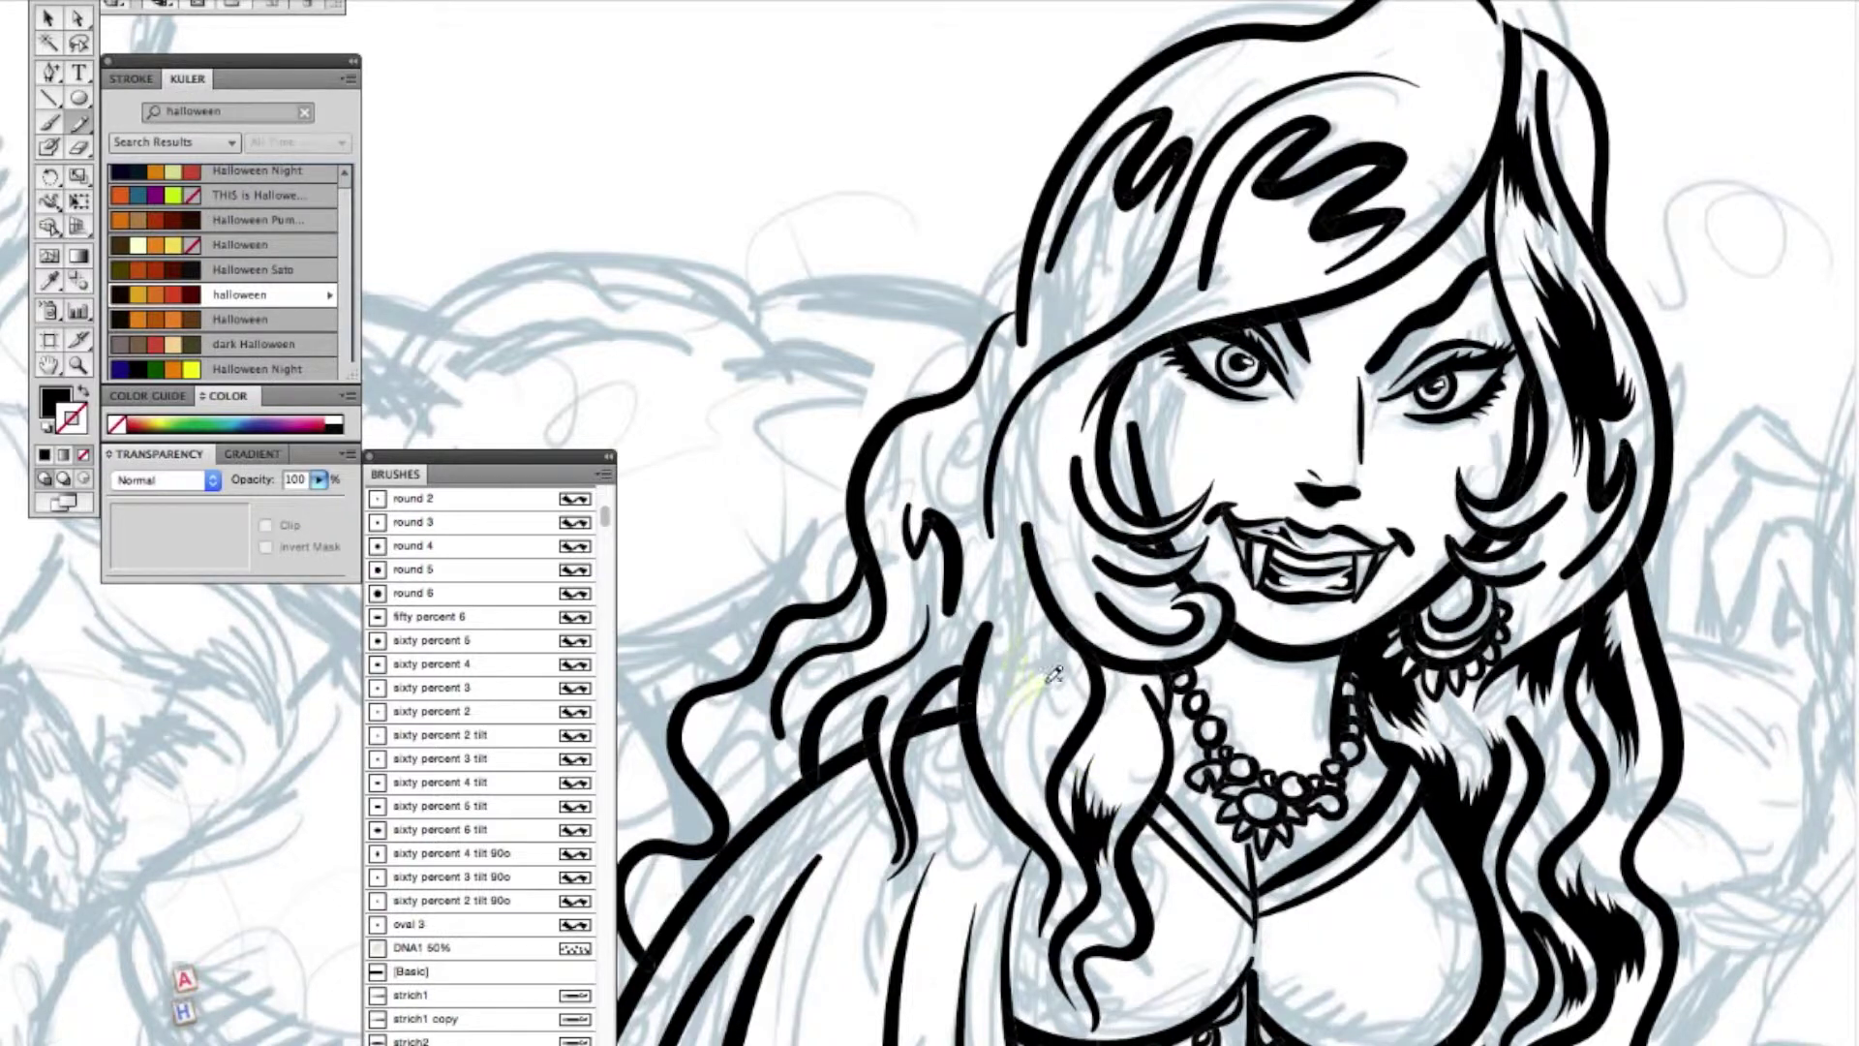
mouse_move(1053, 742)
left_mouse_down()
mouse_move(1065, 640)
mouse_move(1025, 523)
left_mouse_up()
- Shade the outer waves above the caped shoulder and the upper bend of the back hair with ragged black shapes
left_click_drag(746, 833, 750, 819)
mouse_move(742, 709)
left_mouse_down()
mouse_move(777, 754)
mouse_move(785, 829)
left_mouse_up()
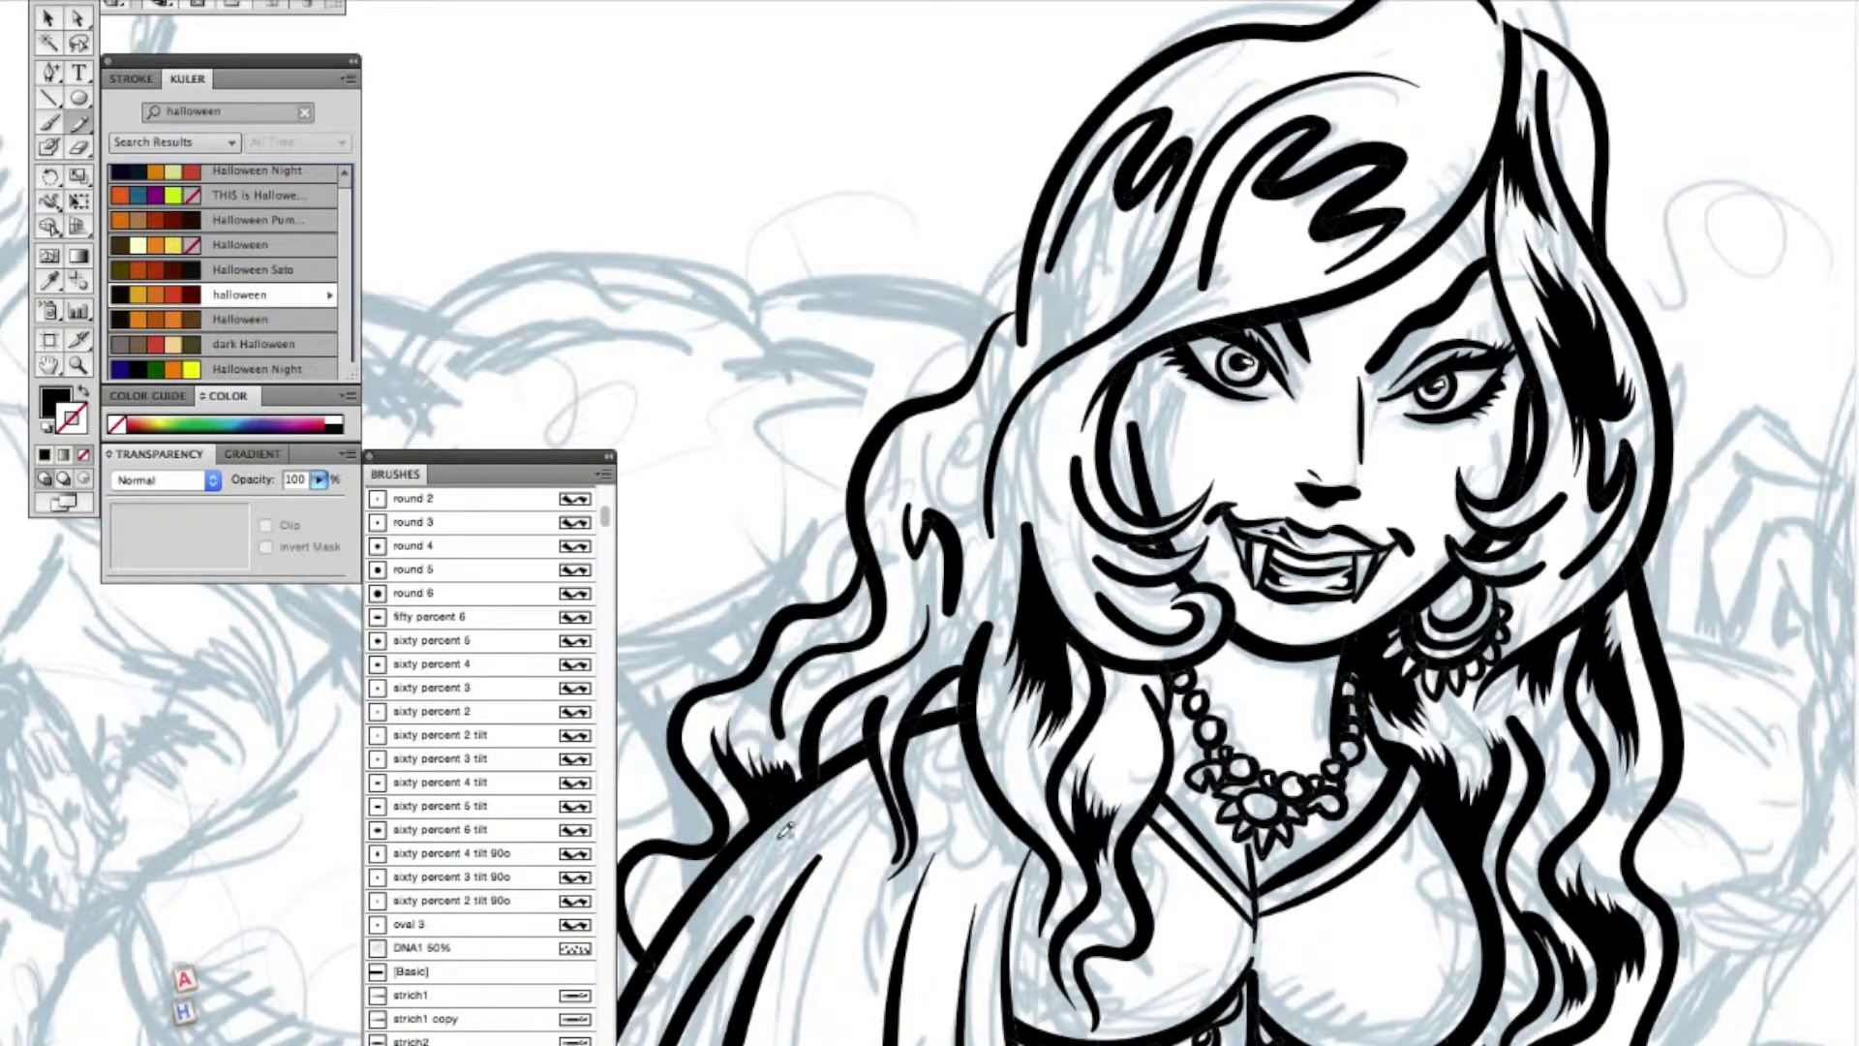
left_click_drag(861, 724, 804, 825)
mouse_move(899, 507)
left_mouse_down()
mouse_move(988, 397)
mouse_move(949, 526)
mouse_move(917, 545)
left_mouse_up()
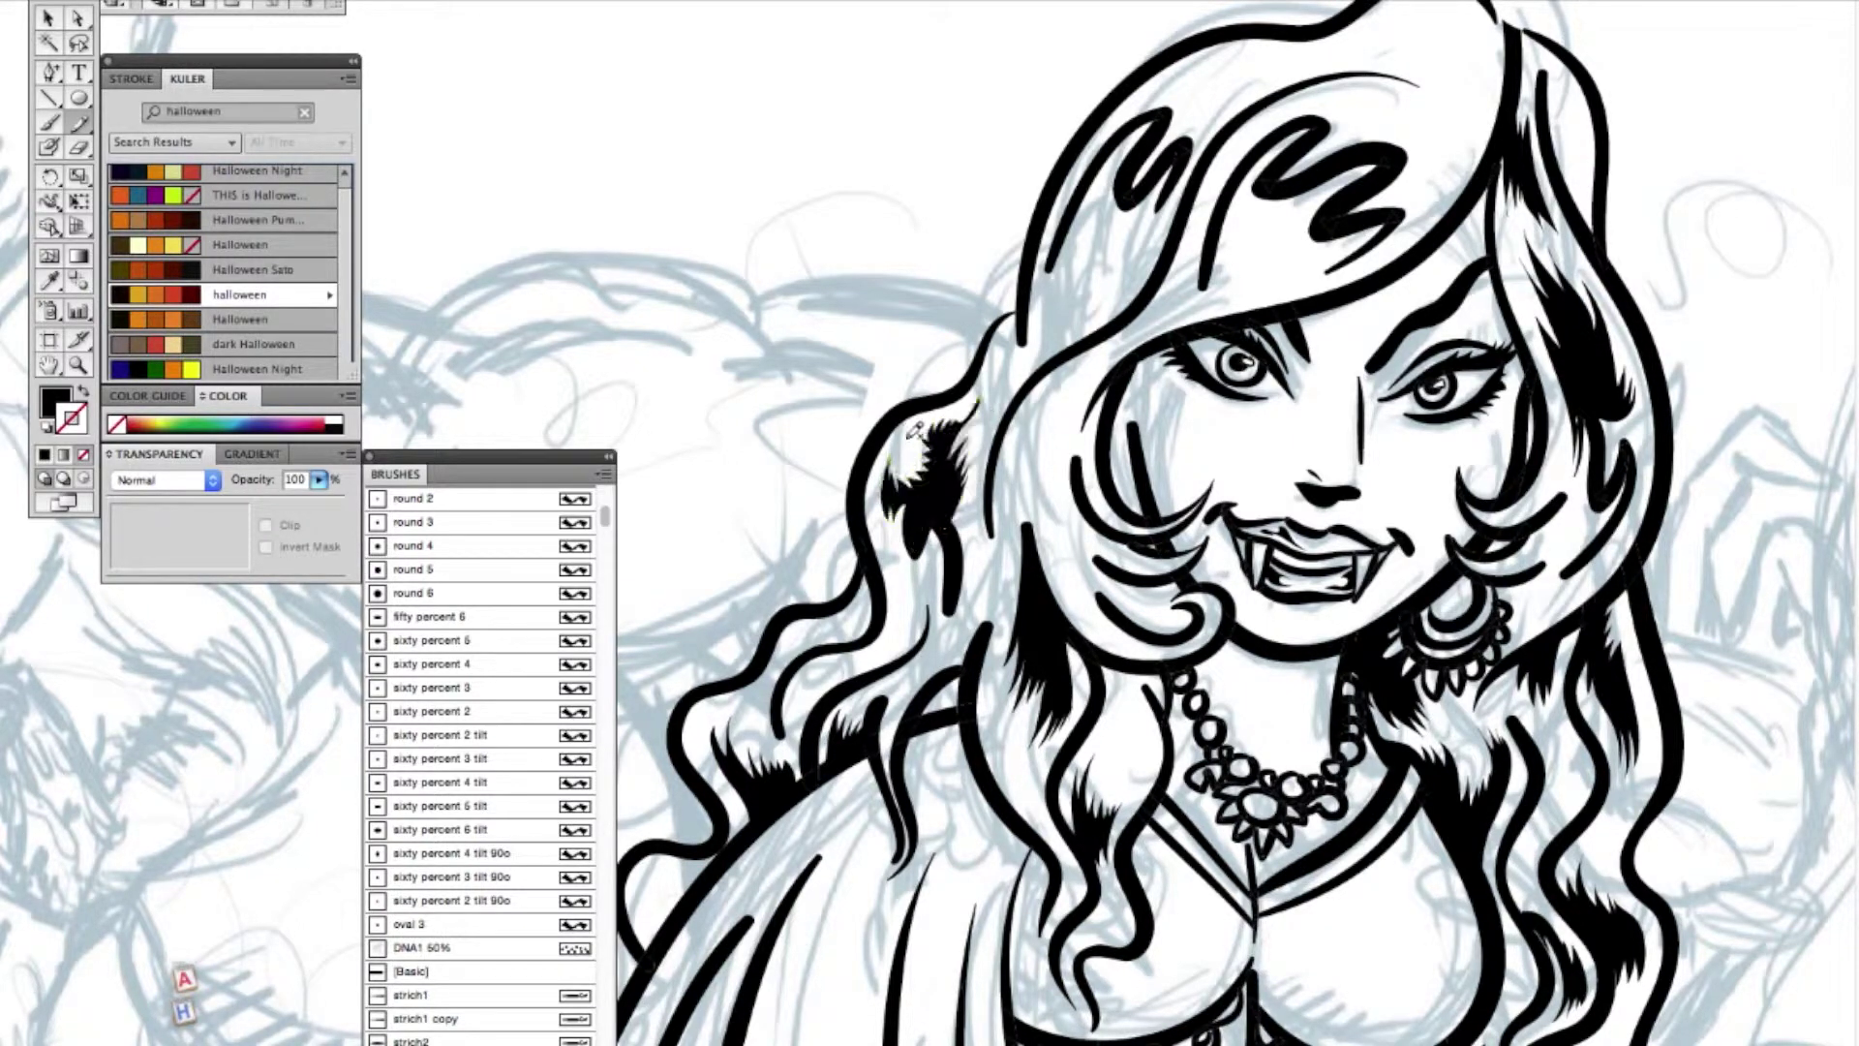
- Shade the crown and fringe, expanding the zigzag highlights into solid black areas with tapered spikes
mouse_move(1065, 319)
left_mouse_down()
mouse_move(1111, 267)
mouse_move(1148, 267)
left_mouse_up()
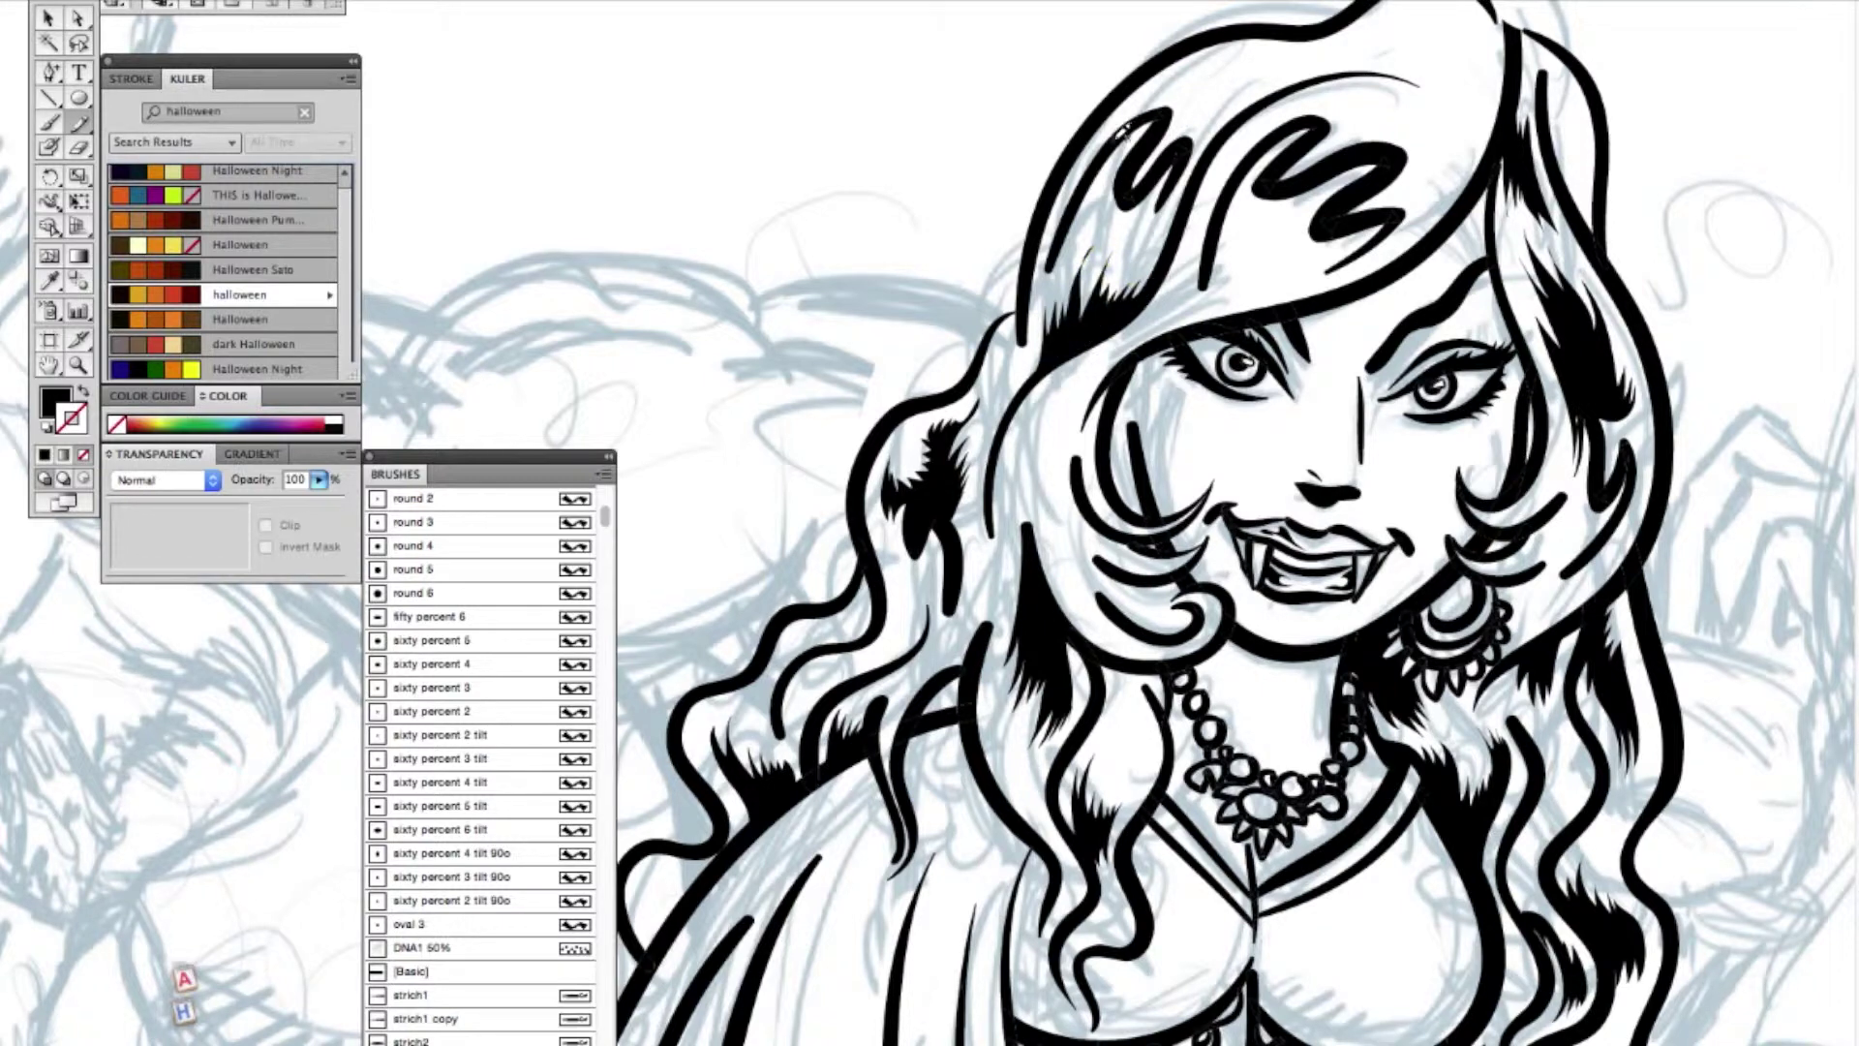
mouse_move(1201, 144)
left_mouse_down()
mouse_move(1137, 168)
mouse_move(1121, 145)
left_mouse_up()
left_click_drag(941, 87, 849, 345)
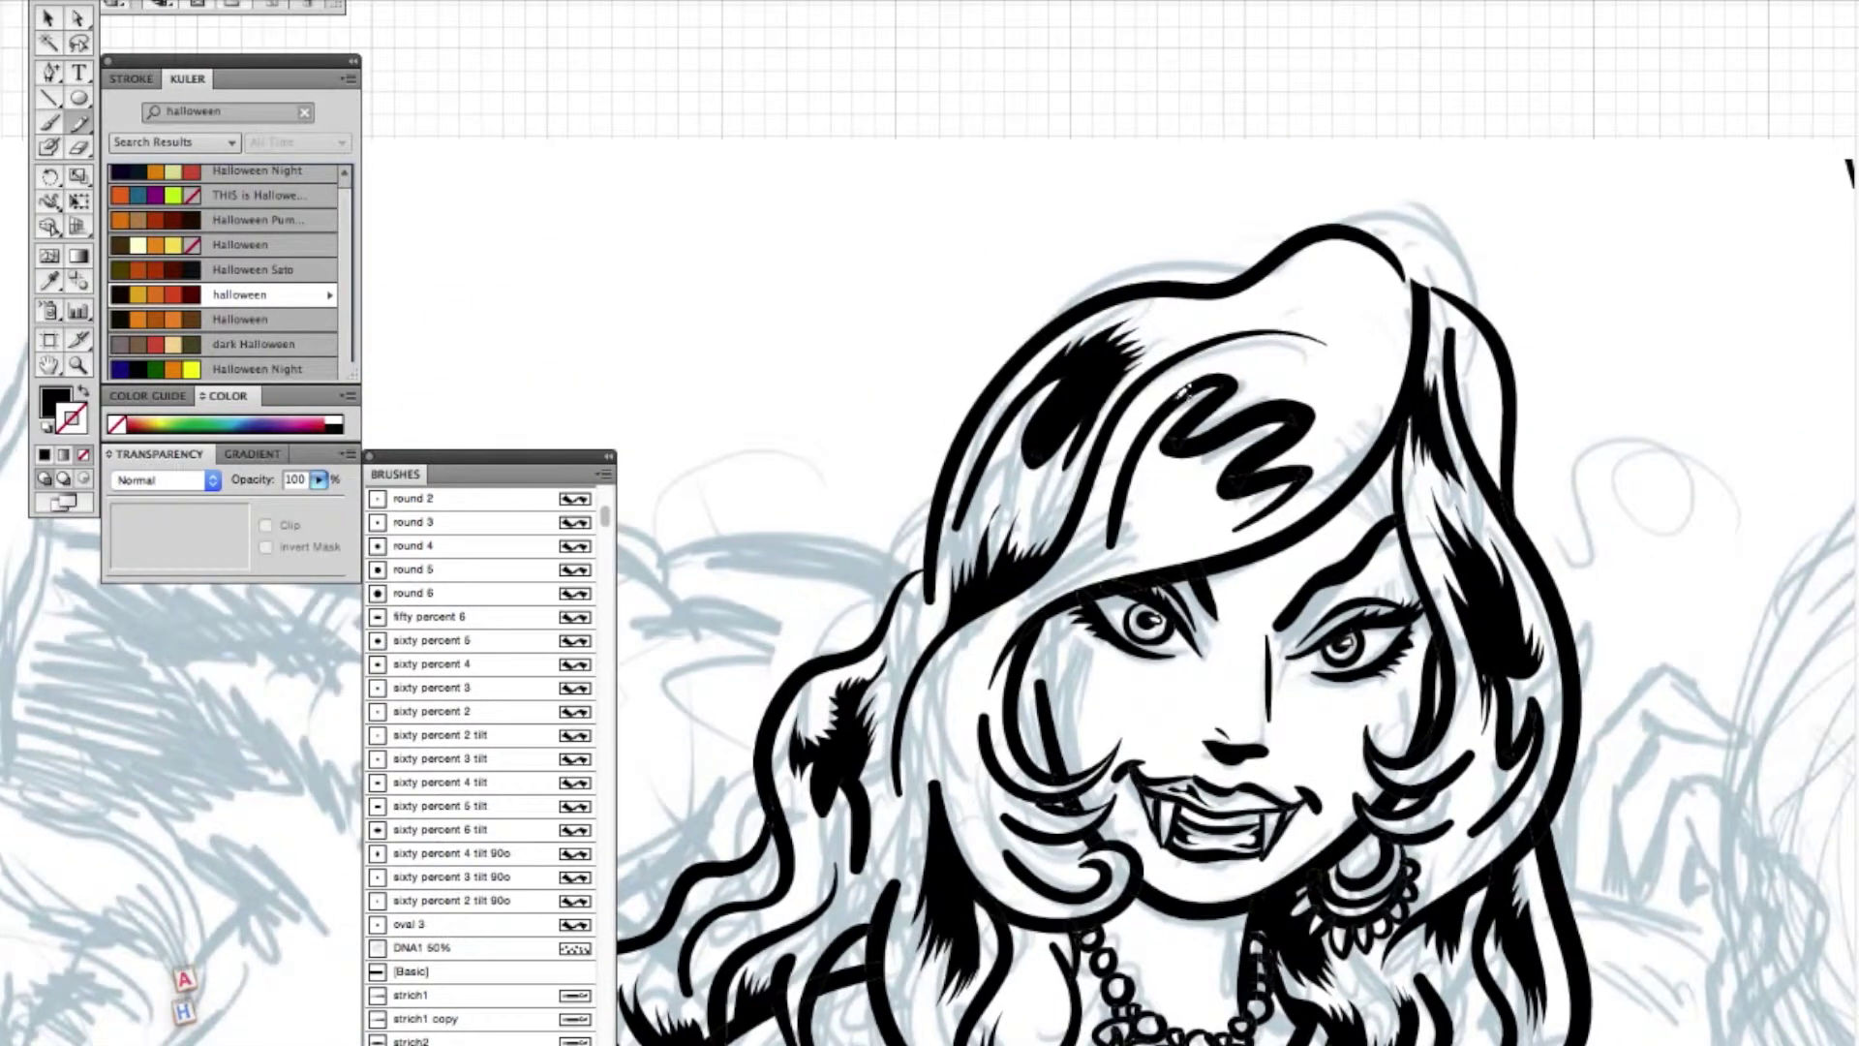
left_click_drag(1309, 361, 1183, 447)
- Add black pencil shading to the cheek curl, the lock framing the face and the remaining bare strands on both sides
left_click_drag(873, 534, 943, 144)
mouse_move(1165, 581)
left_mouse_down()
mouse_move(1161, 671)
mouse_move(1207, 629)
mouse_move(1203, 581)
left_mouse_up()
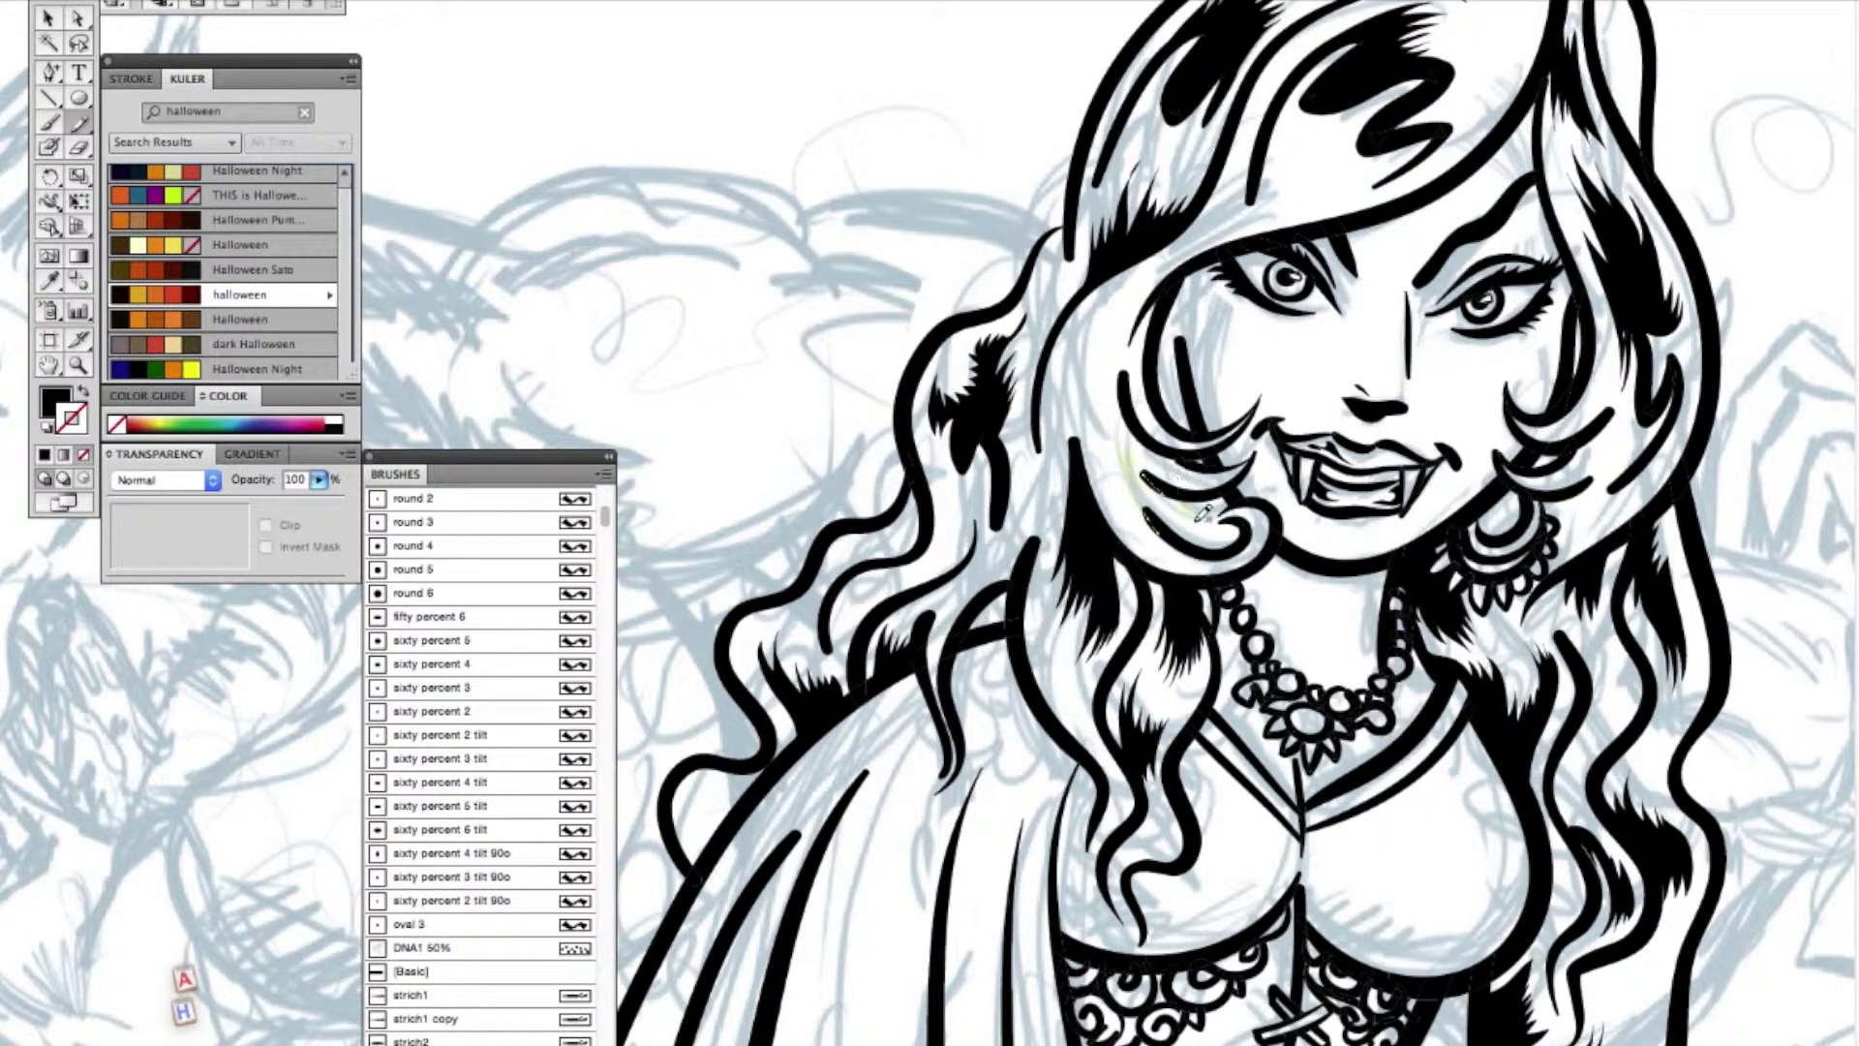
left_click_drag(1201, 535, 1203, 538)
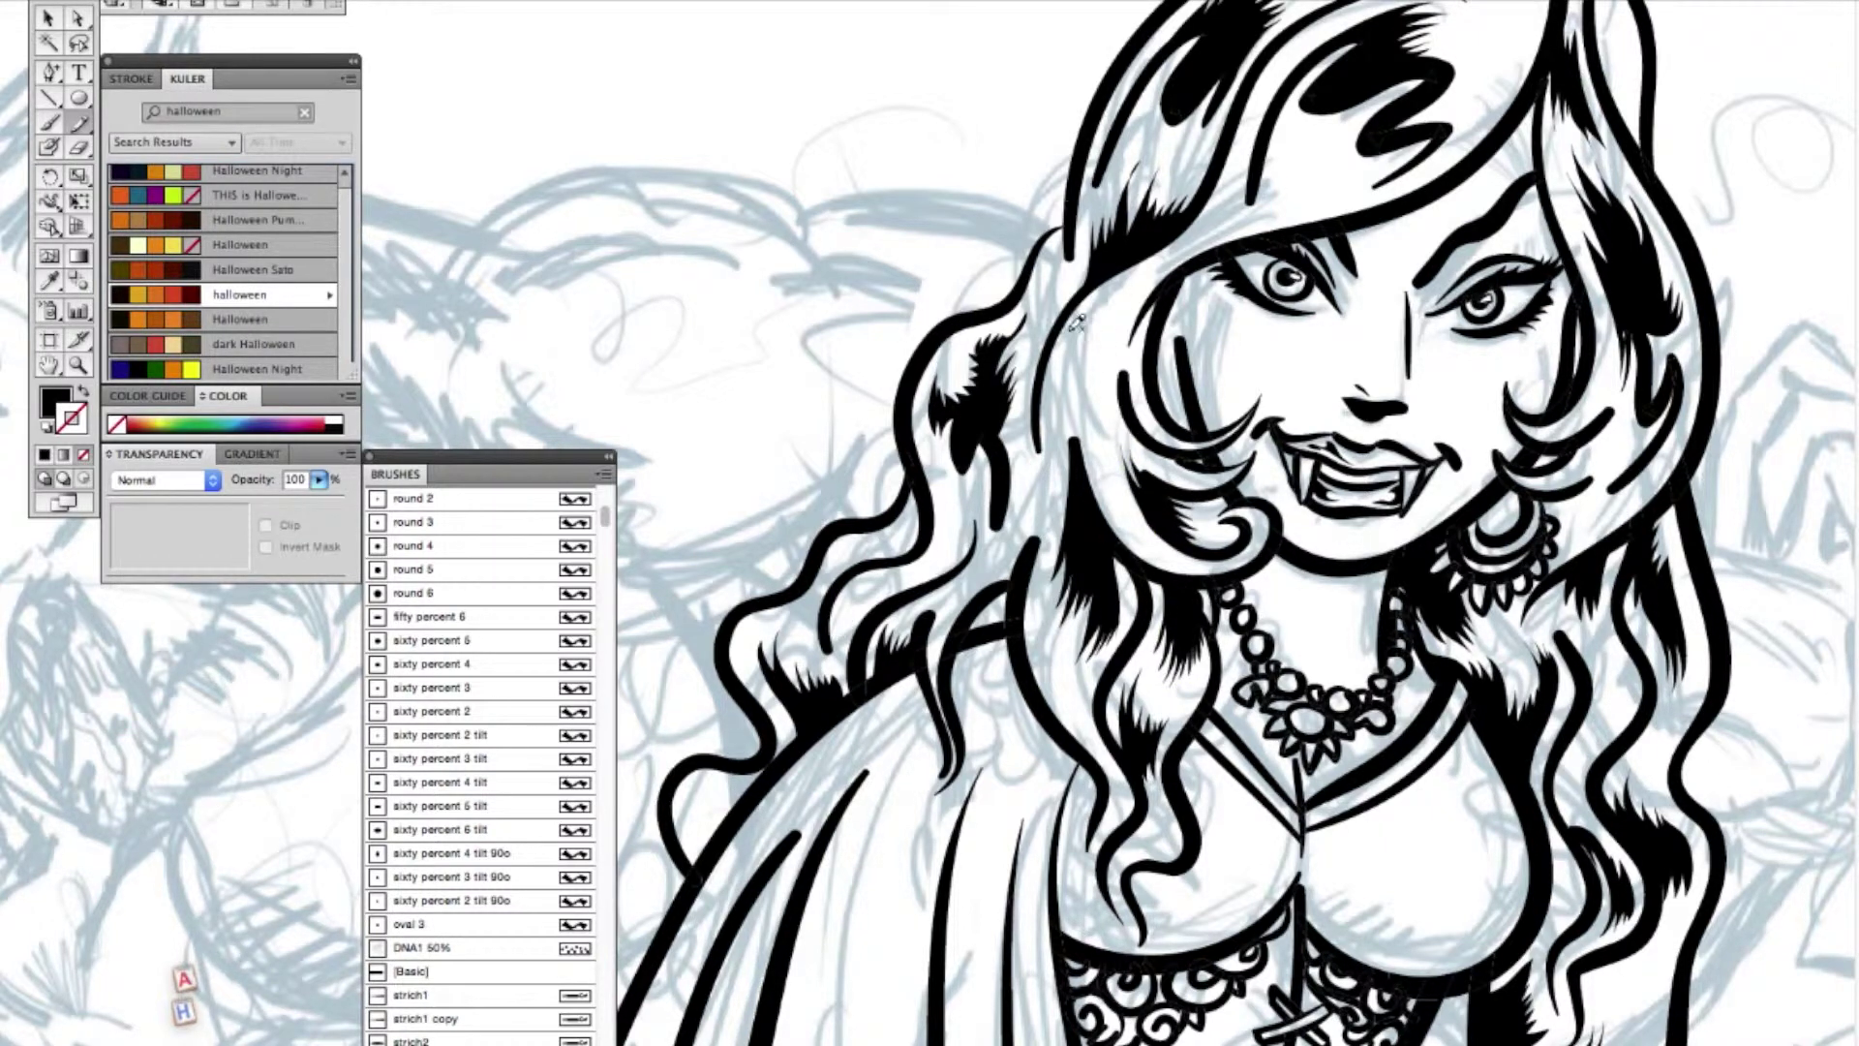
left_click_drag(1094, 411, 1082, 305)
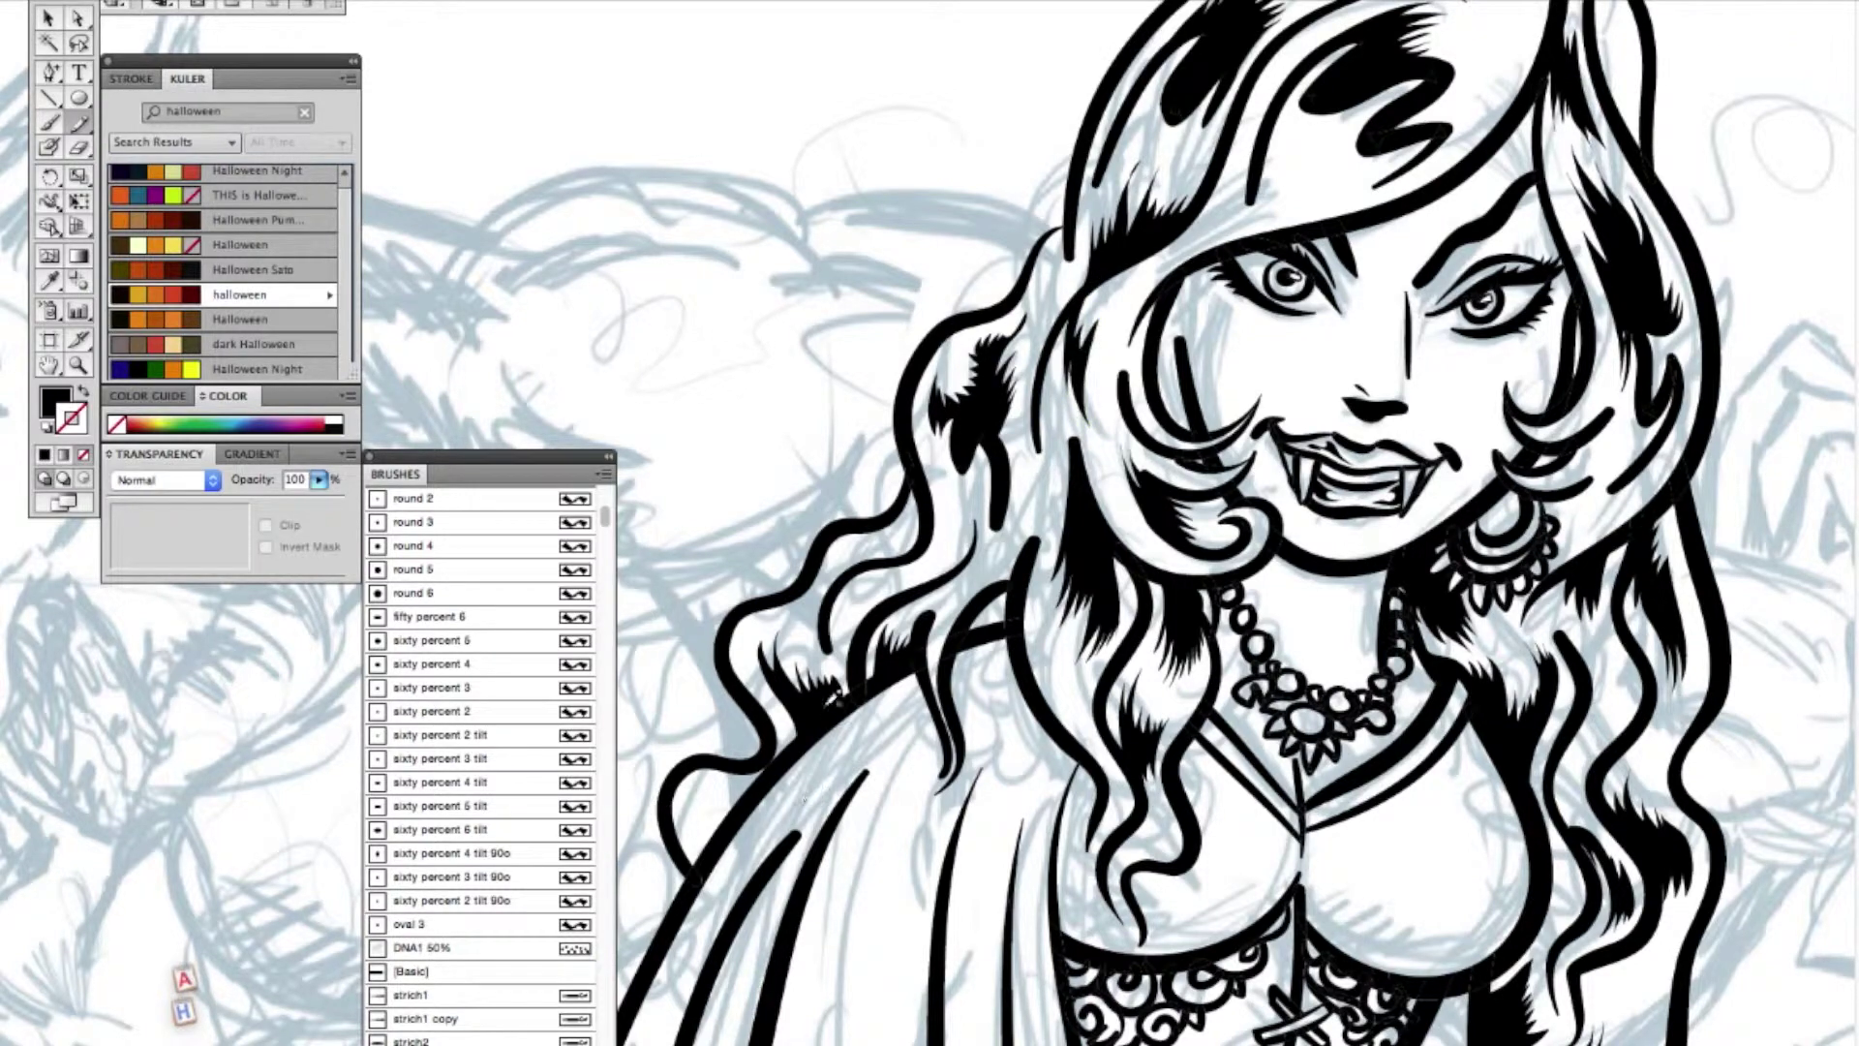
left_click_drag(1580, 761, 1578, 766)
left_click_drag(982, 653, 967, 534)
- Fill the gap between the fringe and the face on the side opposite the earring with a solid black hair shadow
double_click(79, 365)
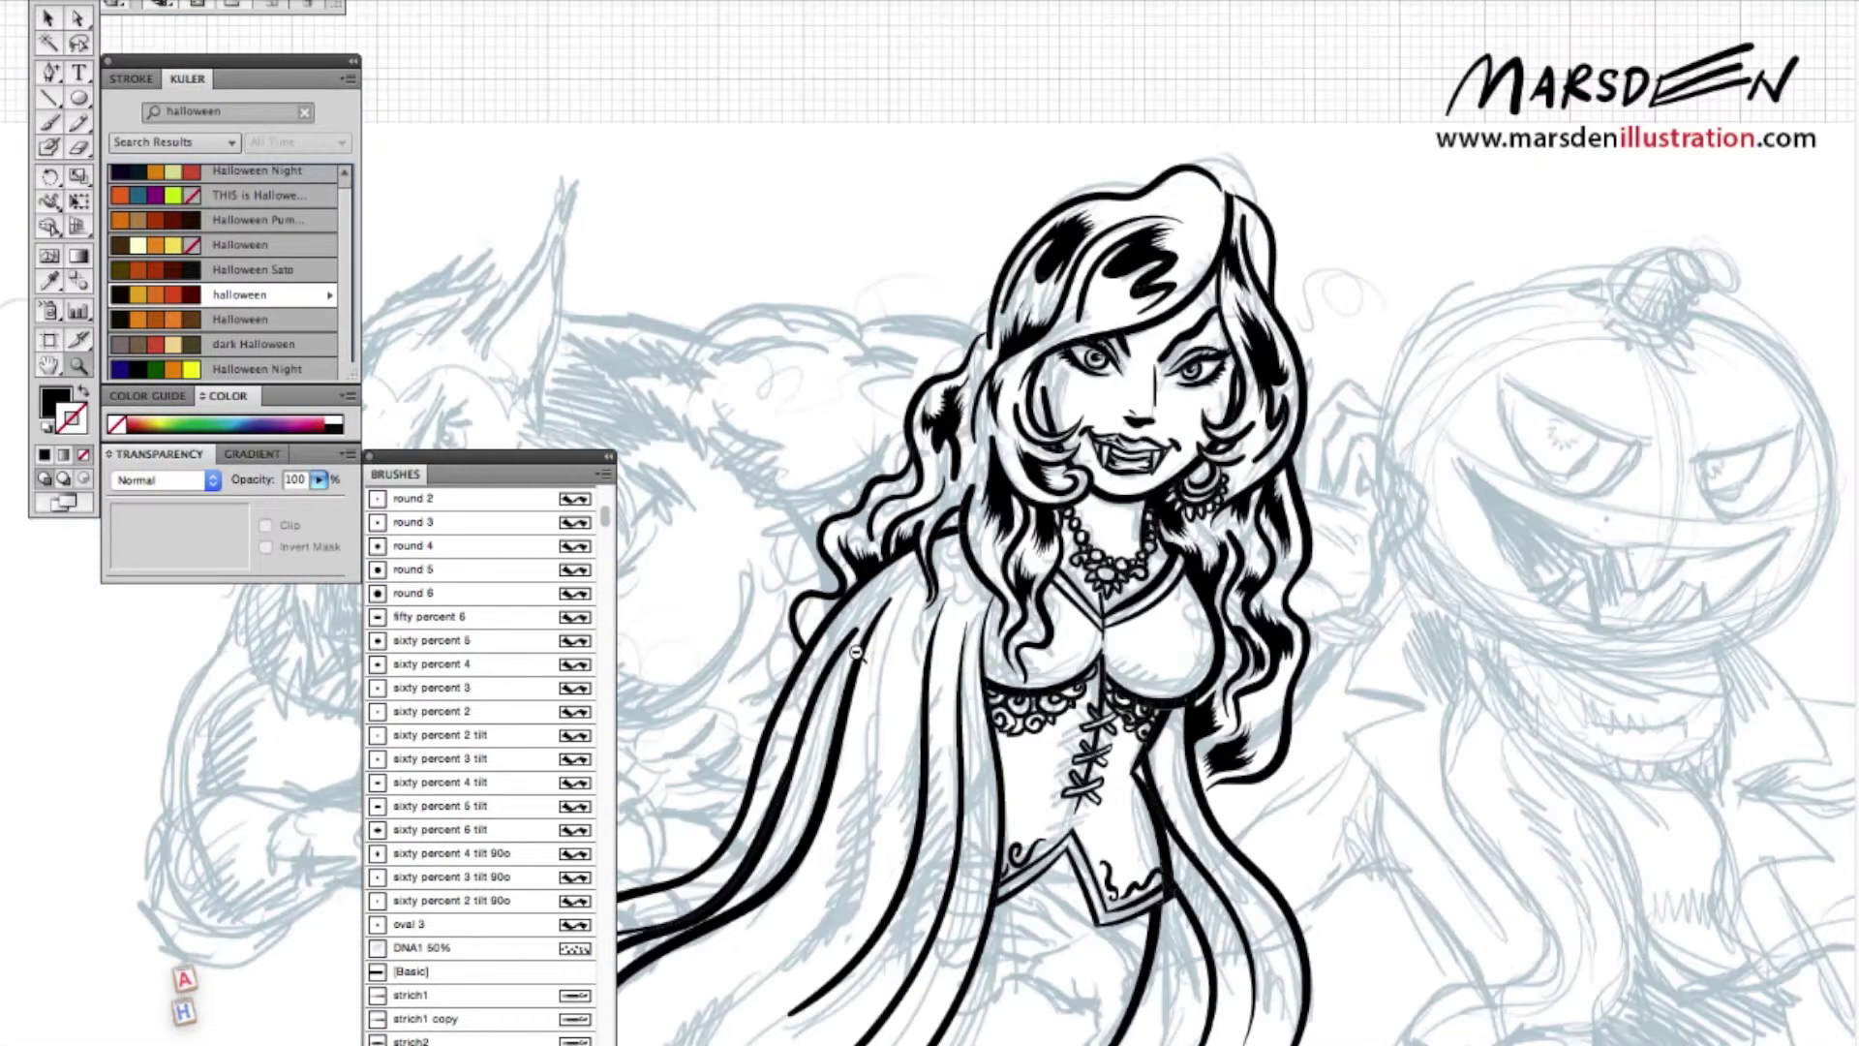
left_click(856, 654, "ctrl+alt")
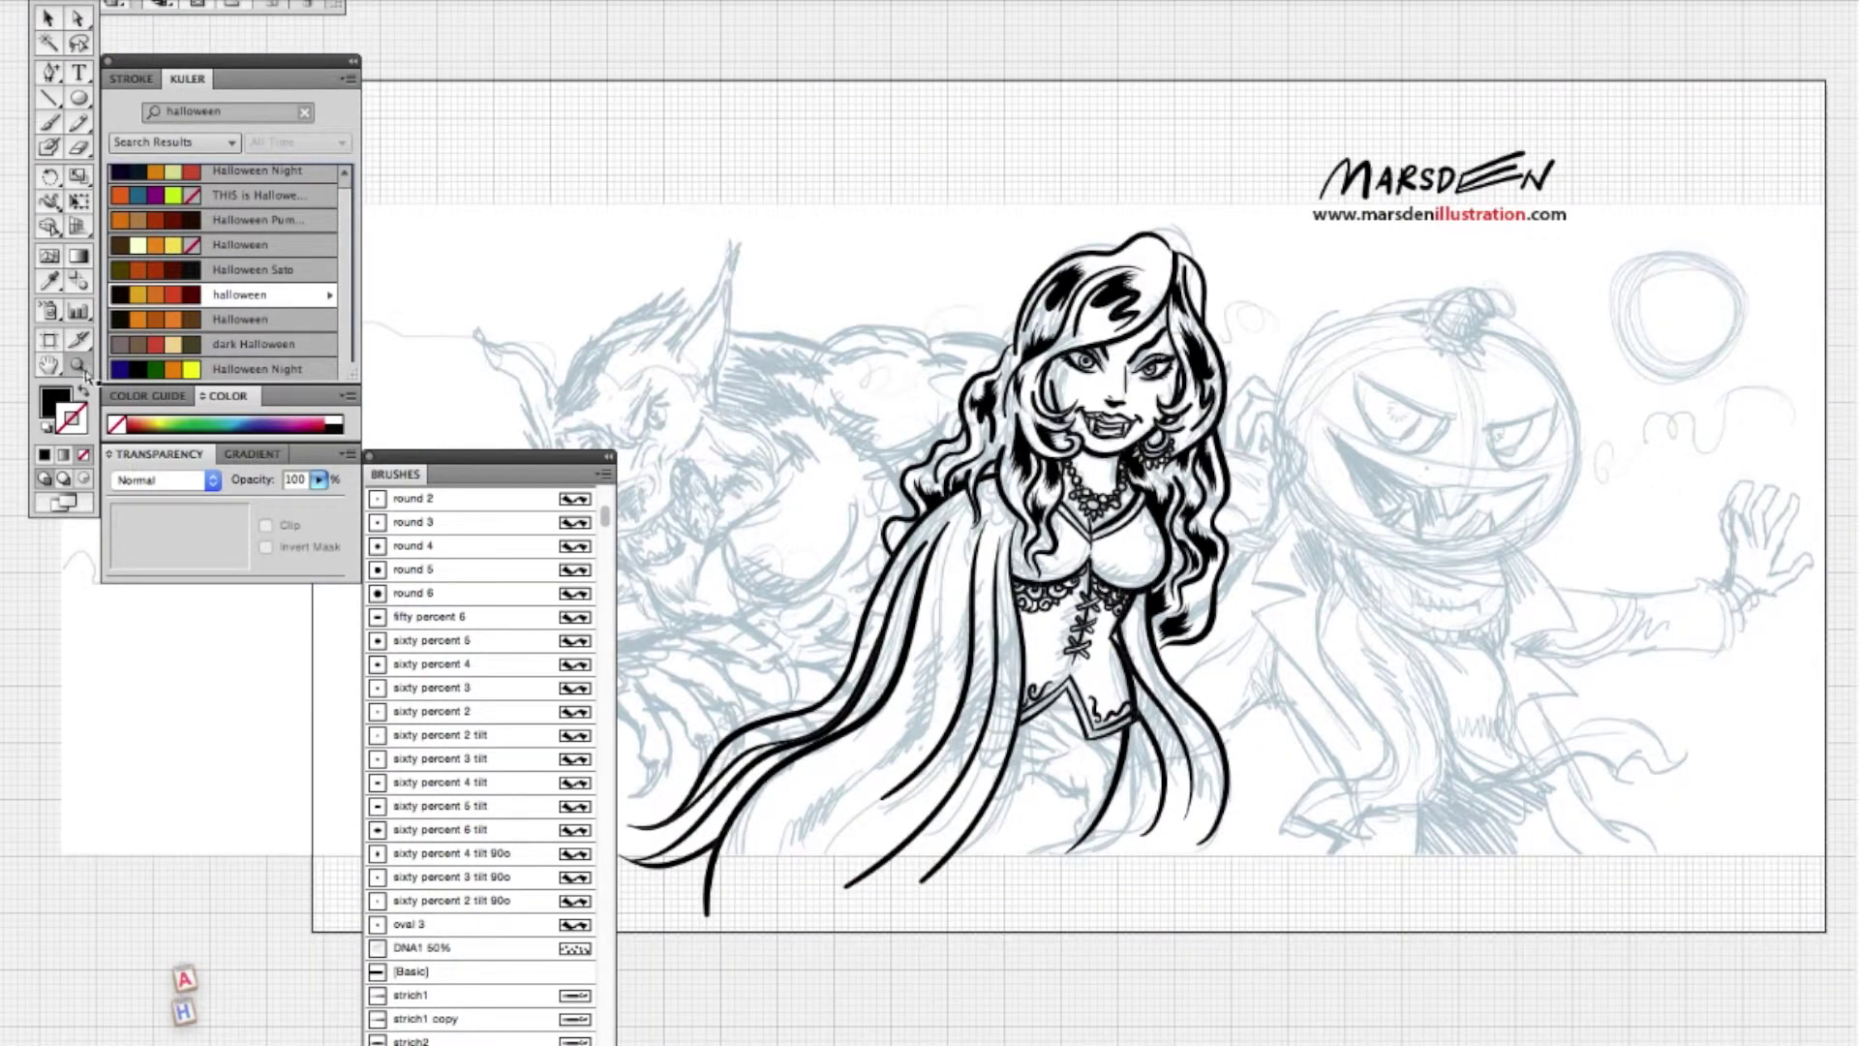
left_click_drag(669, 153, 1345, 926)
left_click_drag(681, 80, 1225, 699)
key("n")
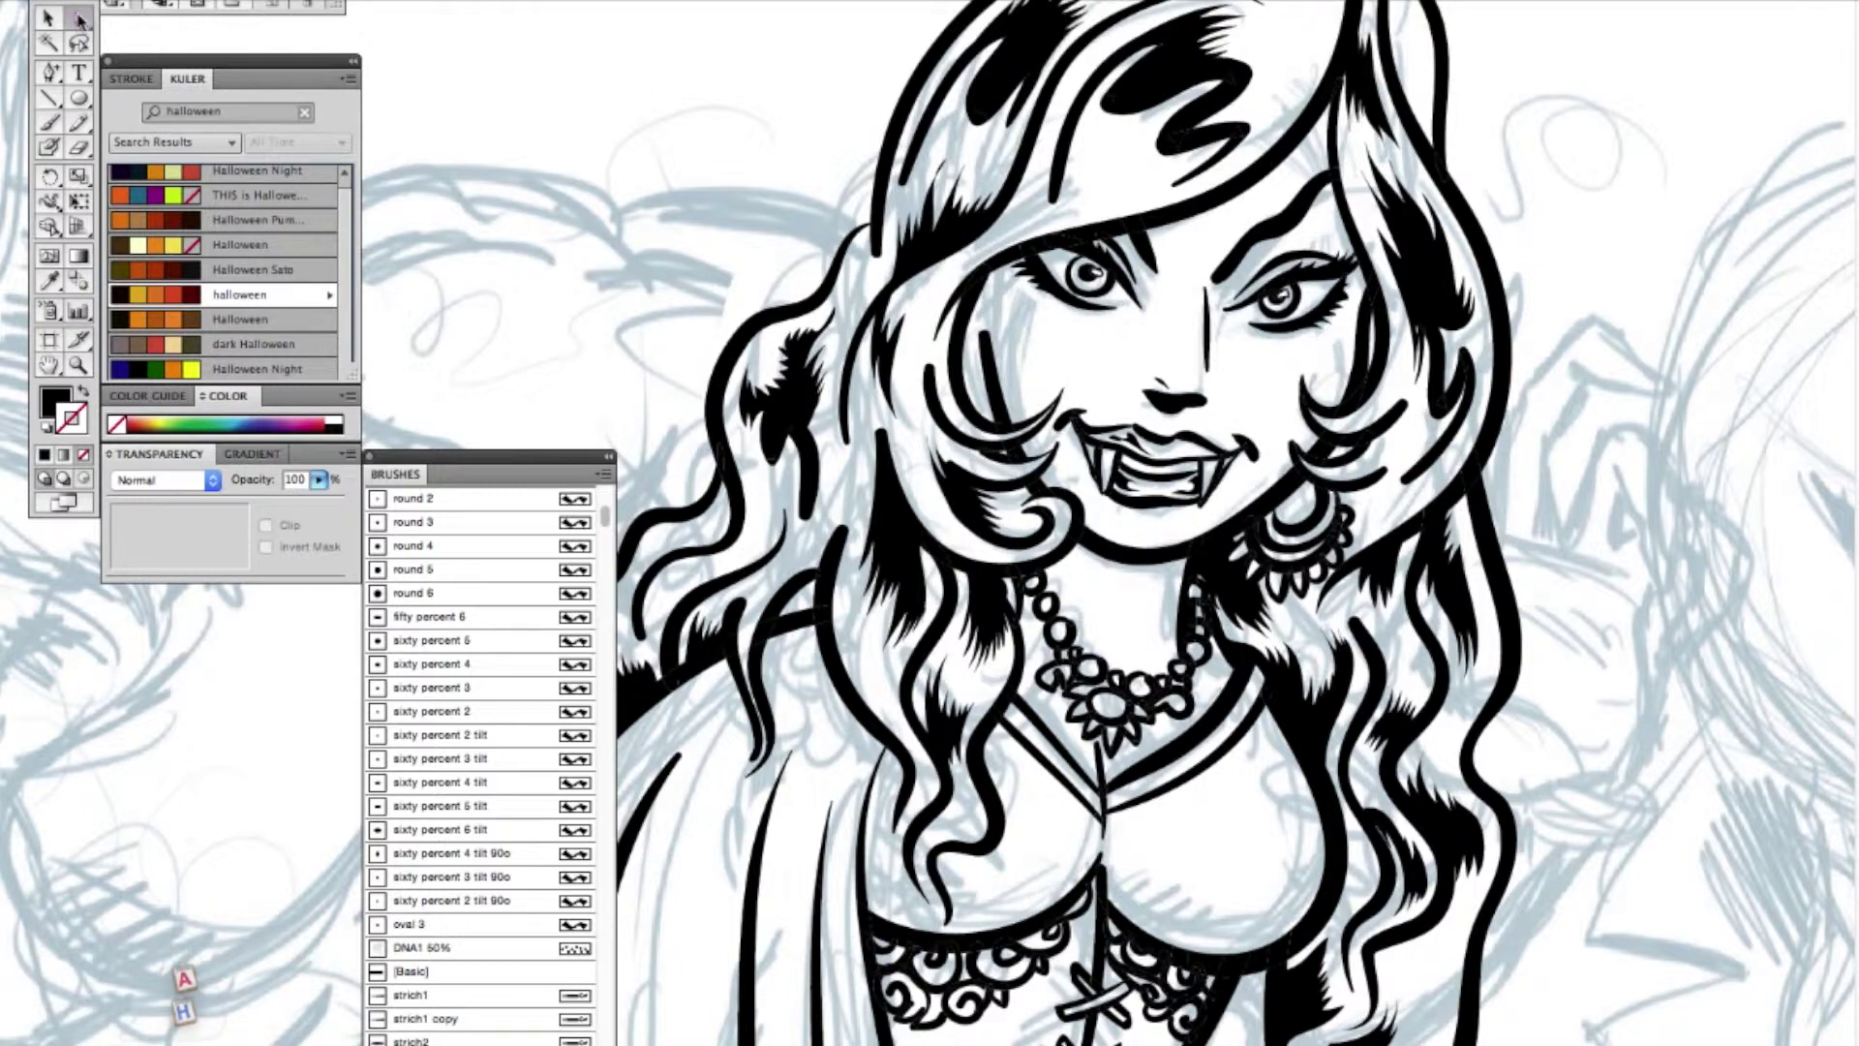
left_click(1034, 283, "ctrl")
left_click_drag(995, 264, 976, 364)
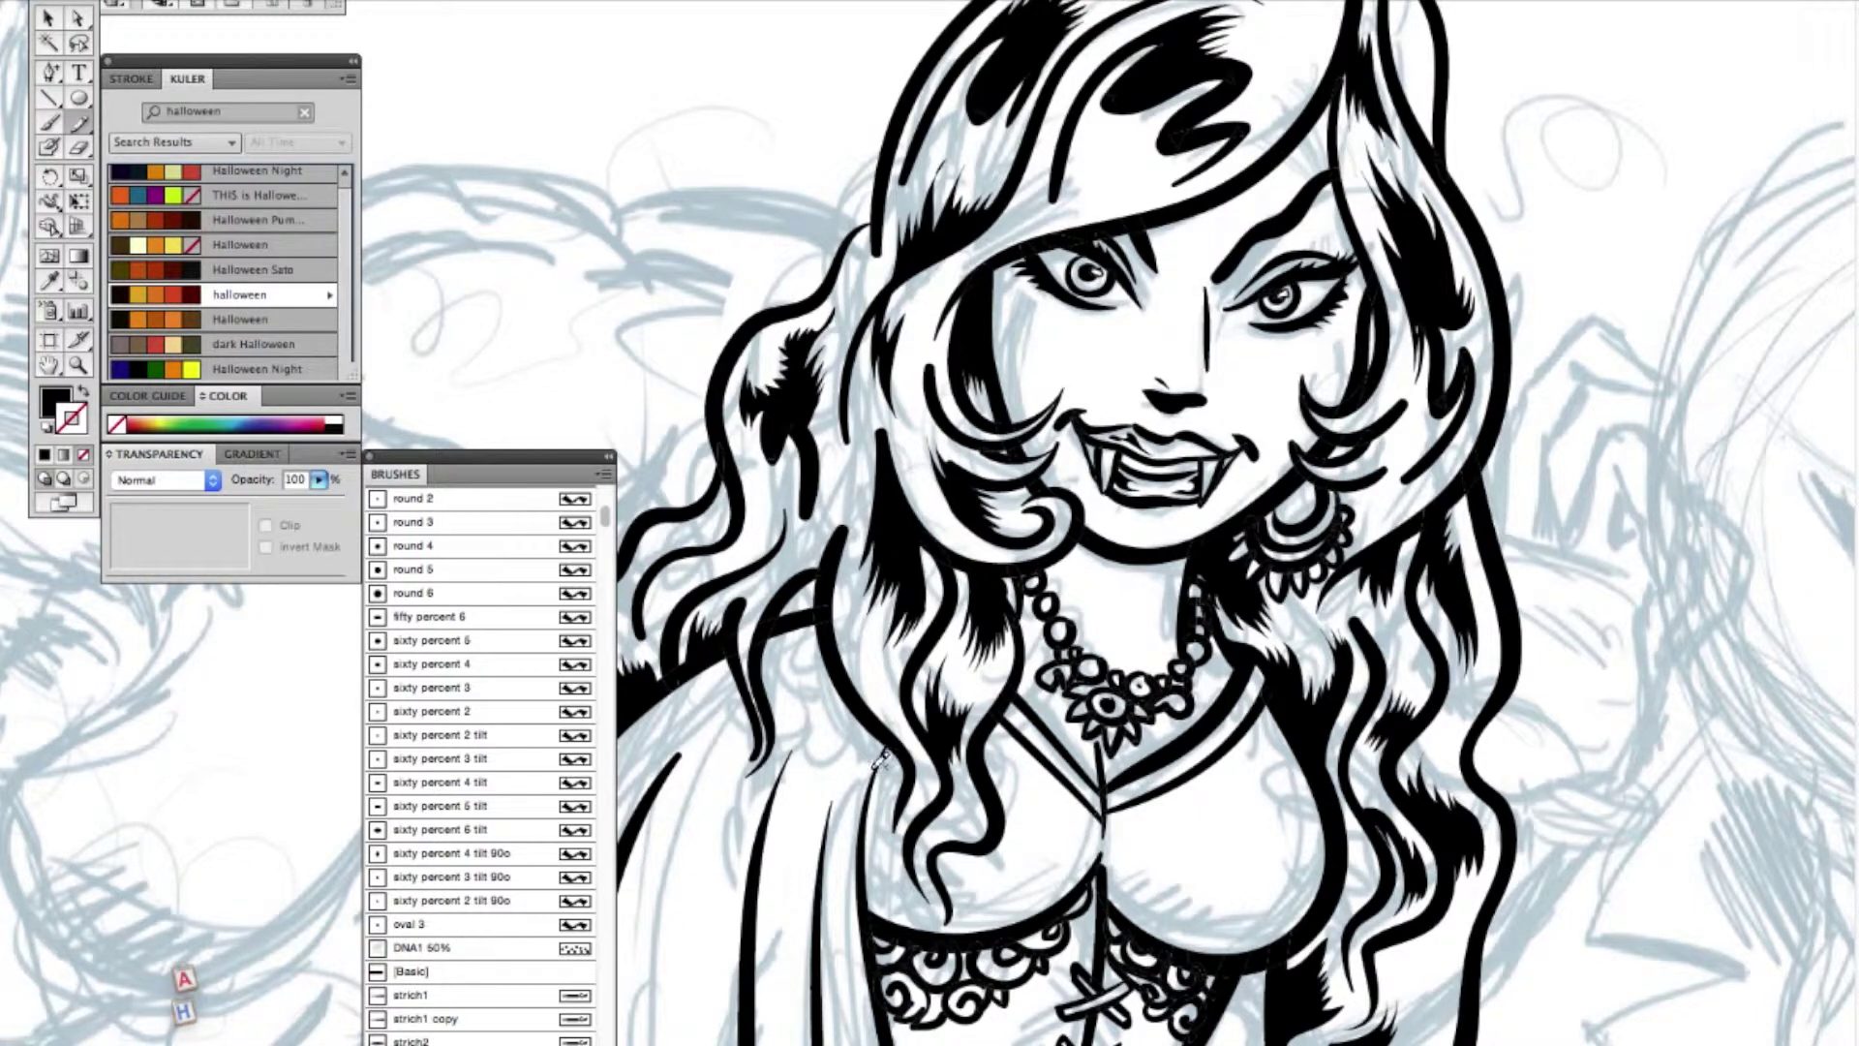
- Draw ragged black shading along the underside of the bust and down the corset side nearest the wide cape
mouse_move(897, 874)
left_mouse_down()
mouse_move(935, 893)
mouse_move(918, 910)
mouse_move(957, 877)
mouse_move(1056, 870)
mouse_move(990, 915)
left_mouse_up()
mouse_move(1128, 889)
left_mouse_down()
mouse_move(1226, 910)
mouse_move(1307, 871)
mouse_move(1234, 932)
mouse_move(1110, 876)
left_mouse_up()
scroll(694, 833, "down", 5)
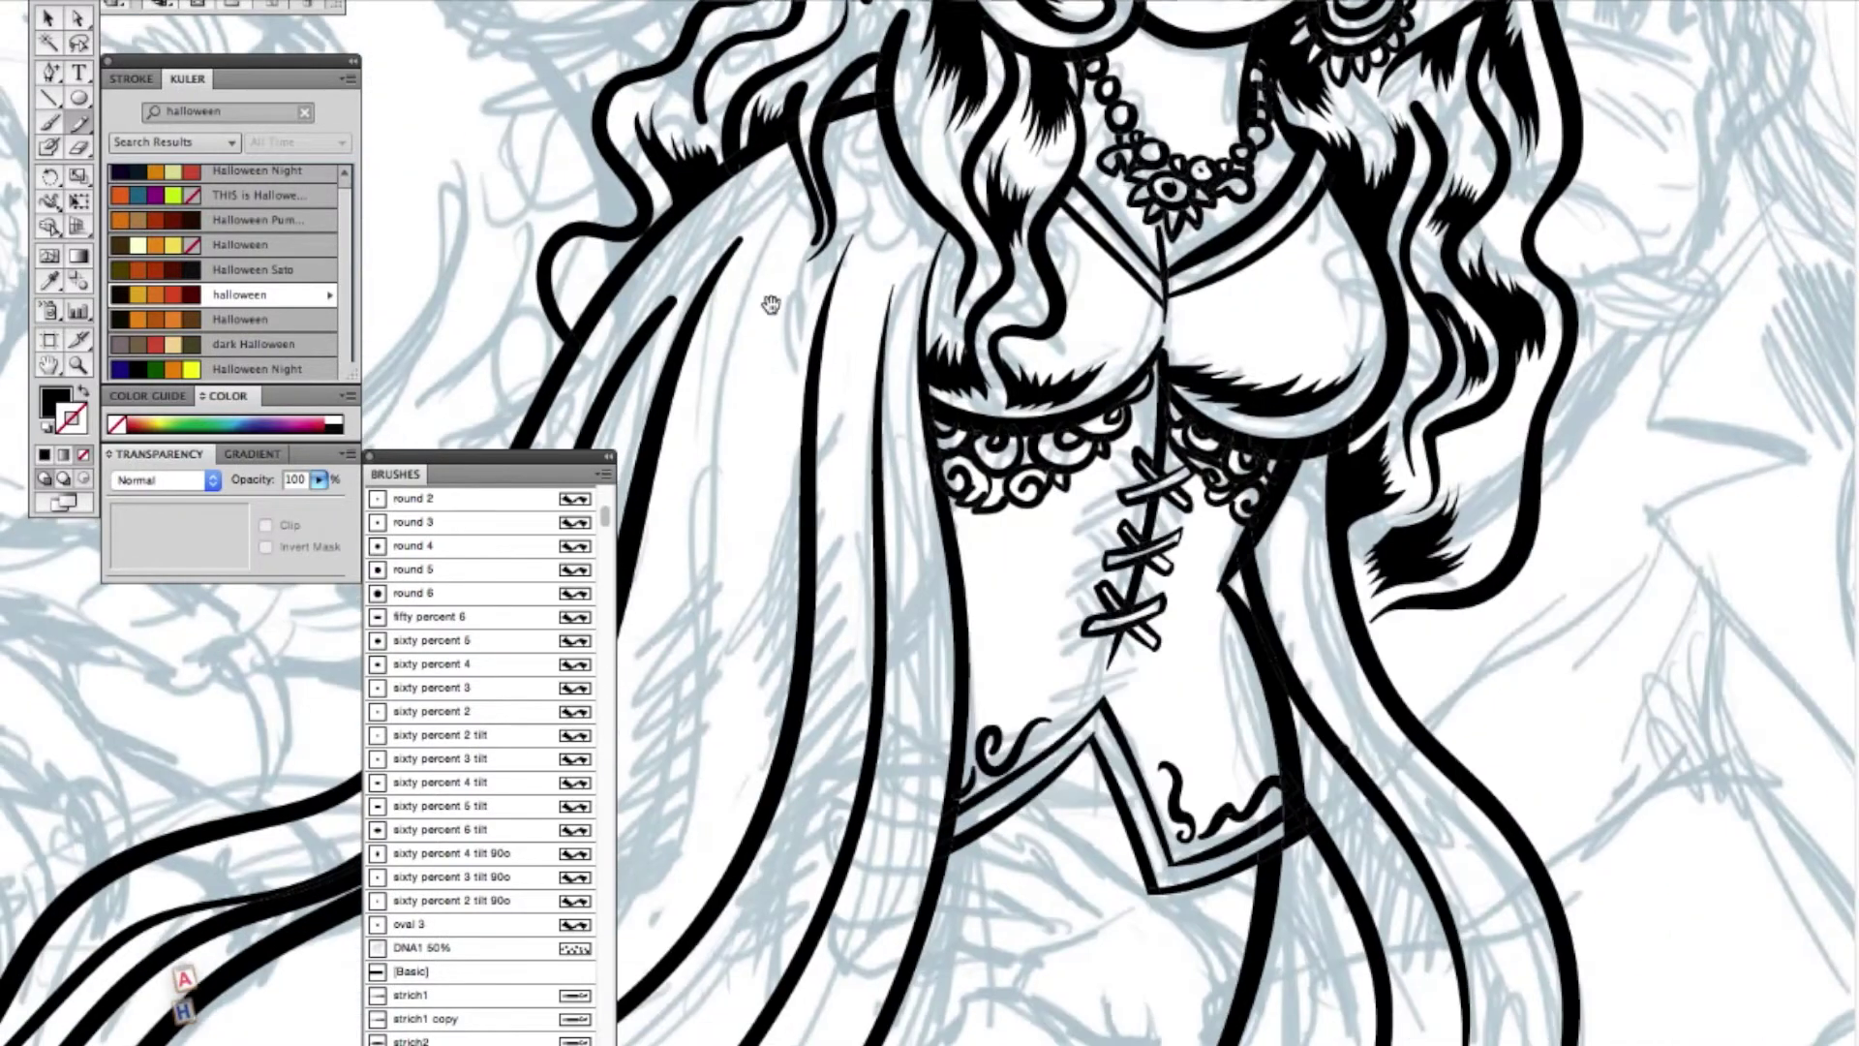
mouse_move(972, 734)
left_mouse_down()
mouse_move(956, 495)
mouse_move(990, 499)
left_mouse_up()
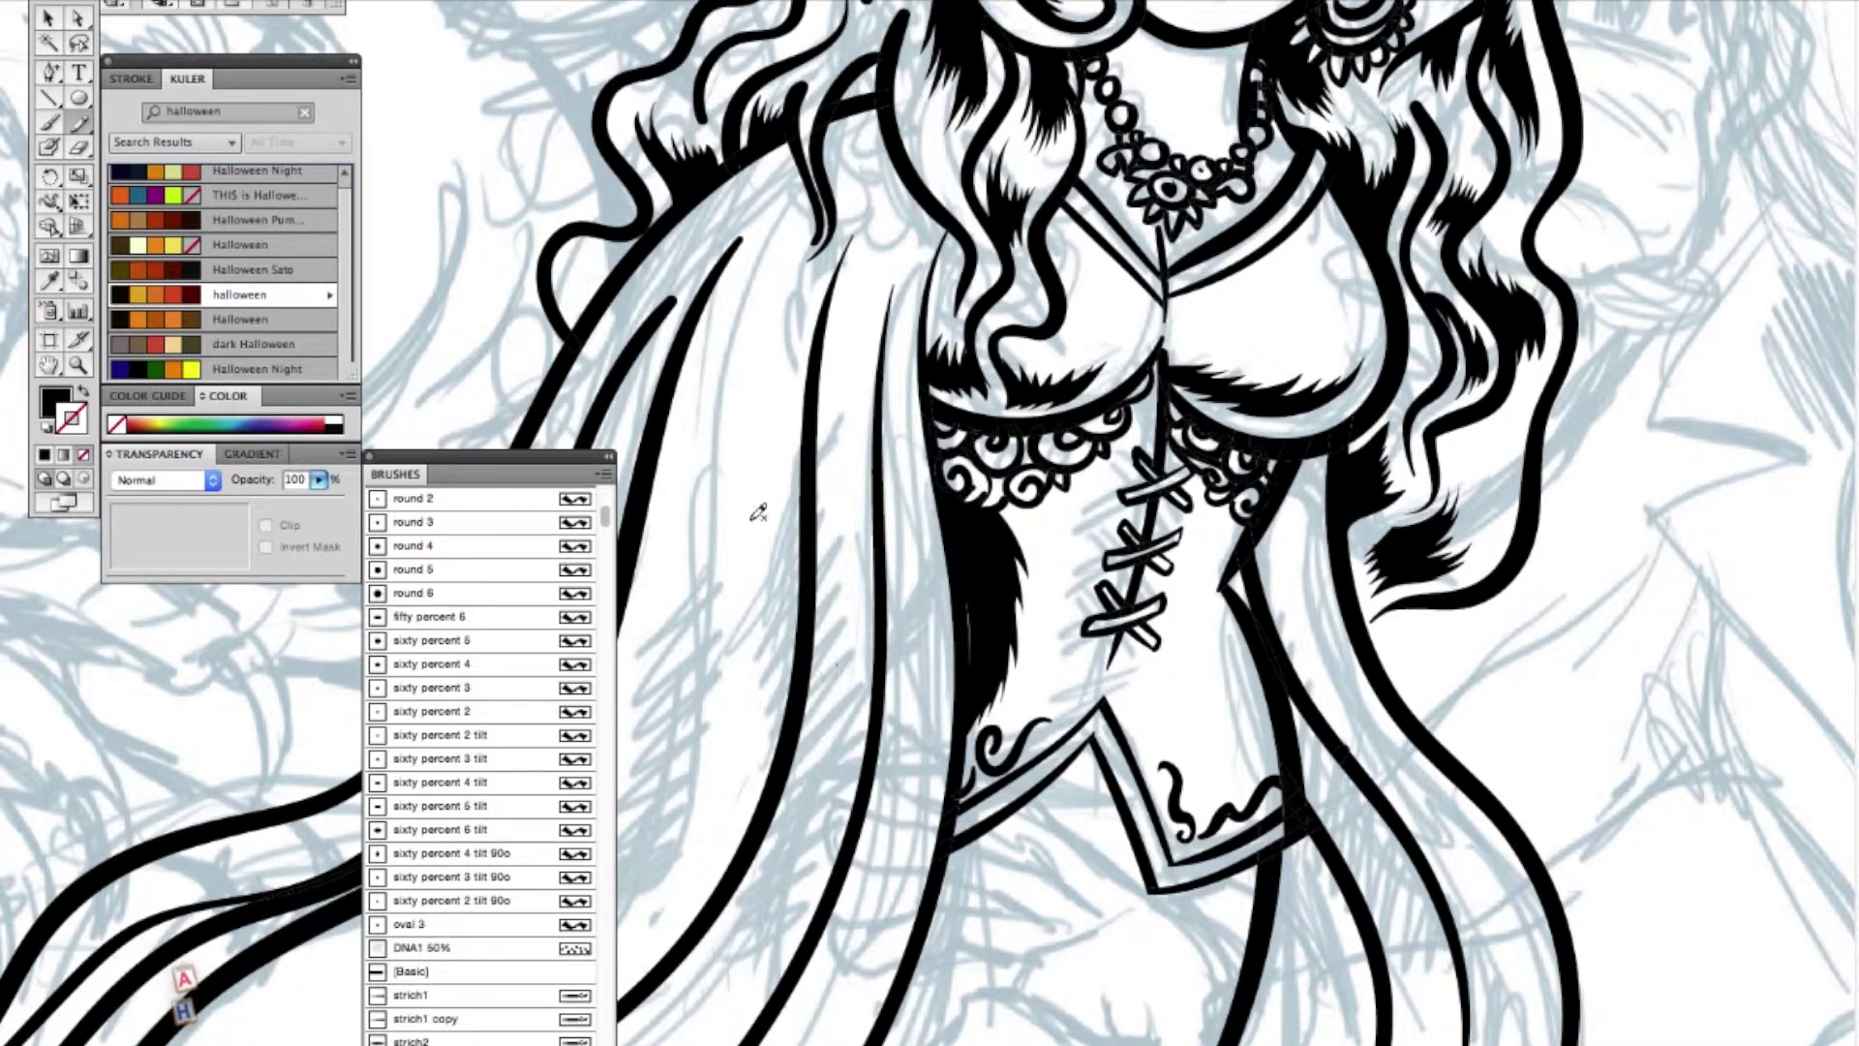
- Shade the narrow cape fold behind the waist on the earring side with tapered black shapes beside and below the corset
double_click(79, 366)
left_click_drag(499, 28, 509, 86)
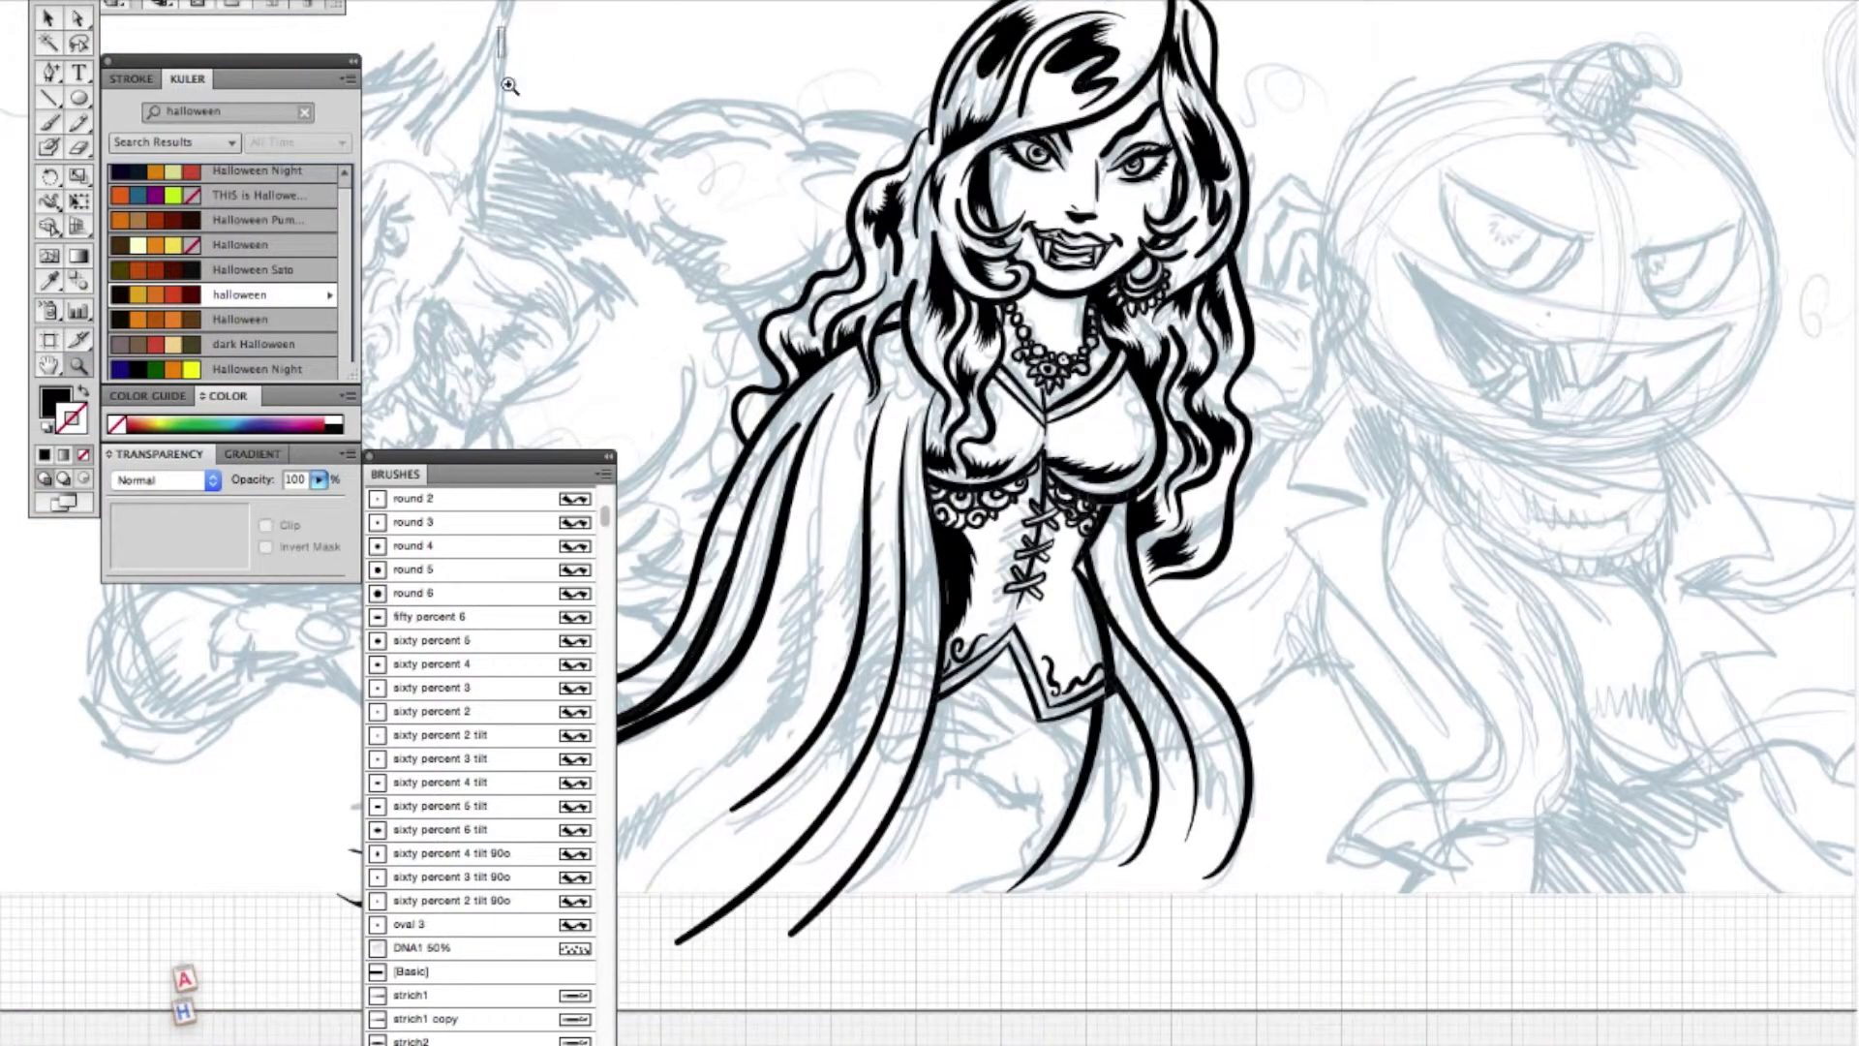
key("ctrl+plus")
key("b")
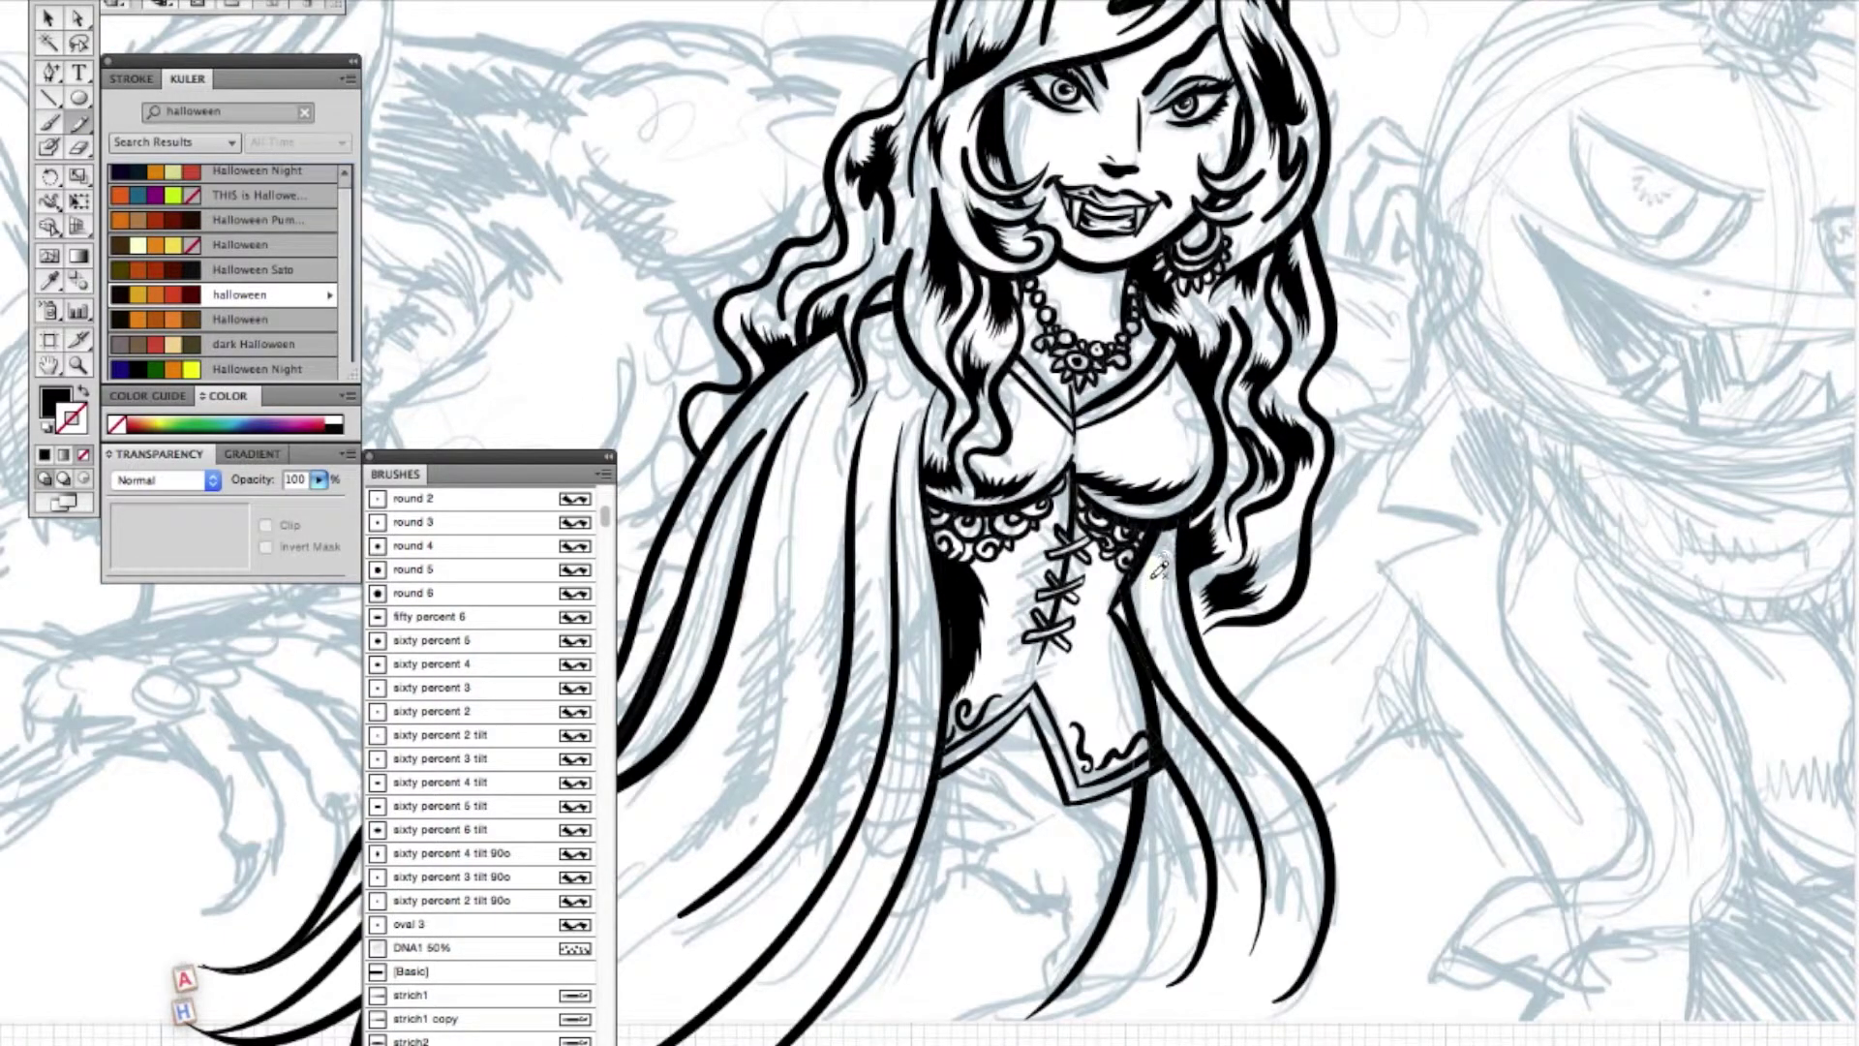
left_click_drag(1177, 646, 1166, 567)
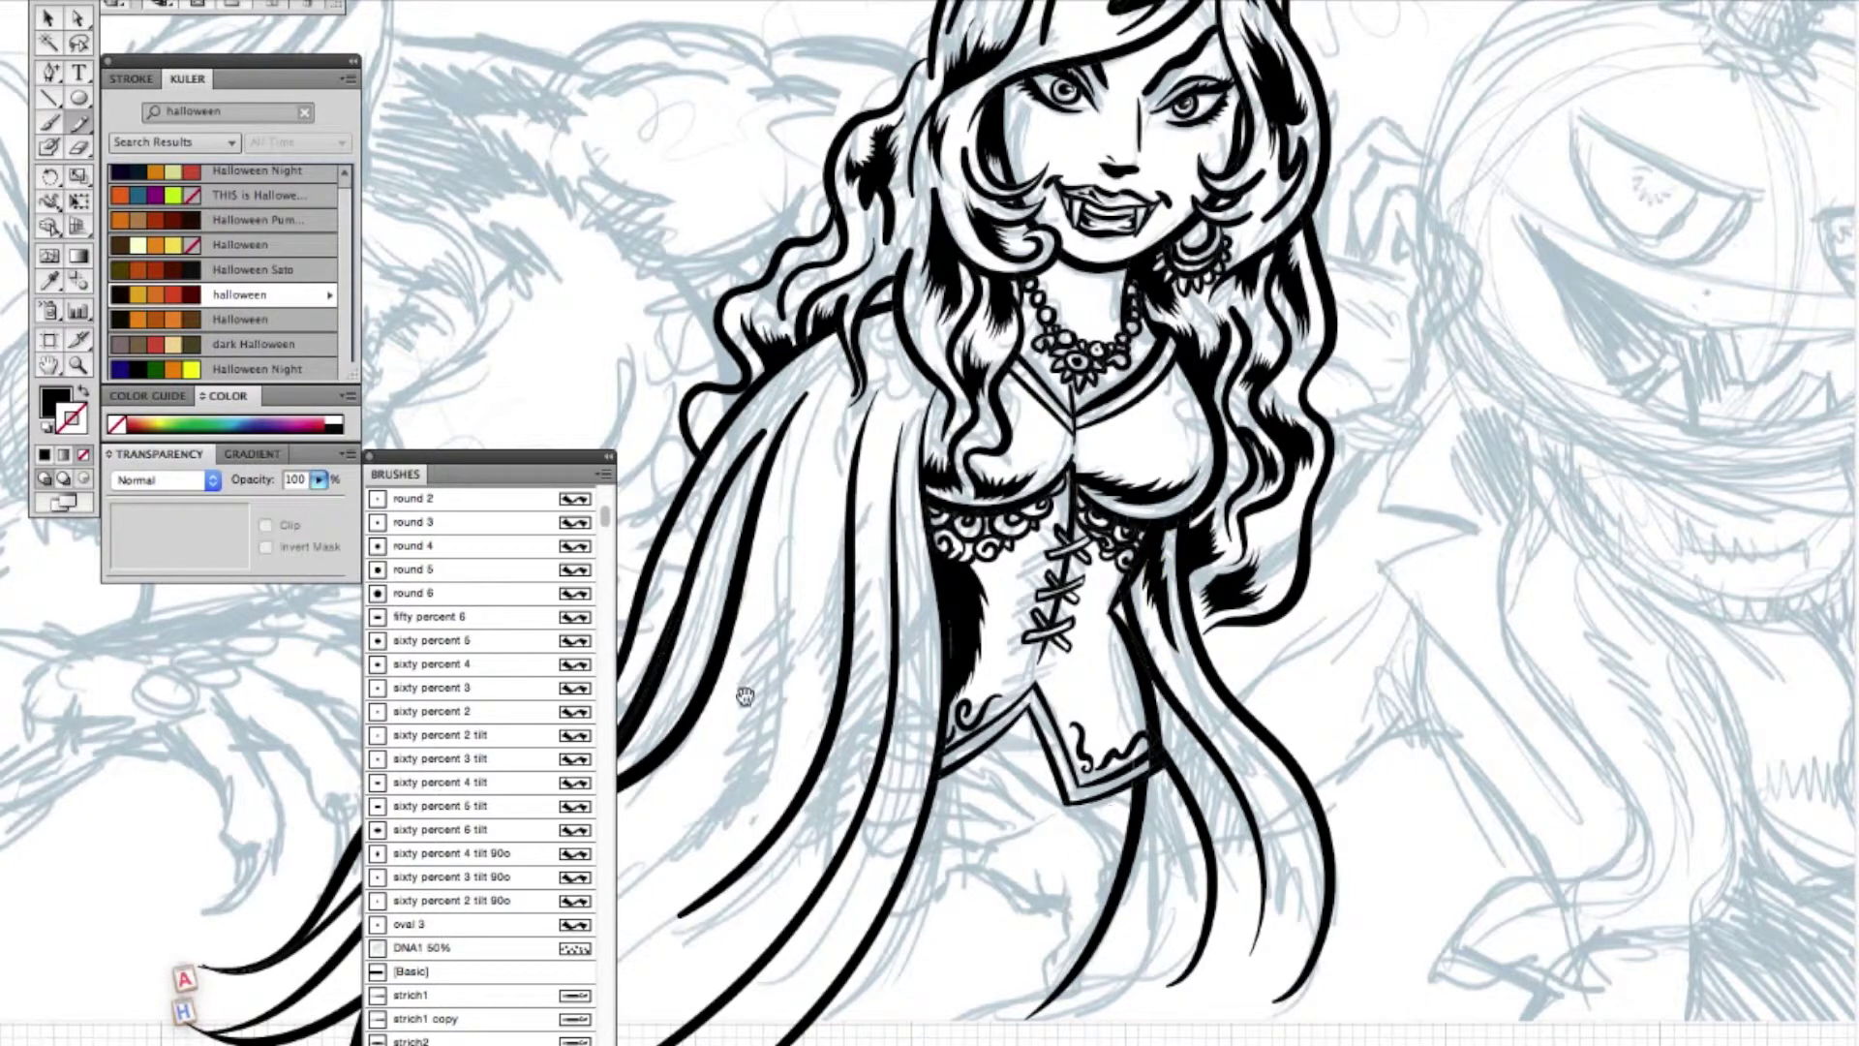
left_click_drag(746, 697, 980, 701)
left_click_drag(1442, 785, 1480, 823)
- Delete the unwanted line pieces around the shaded cape fold beside the corset
key("a")
left_click(1416, 741)
left_click(1424, 721)
key("Delete")
left_click(81, 363)
left_click_drag(1384, 678, 1491, 758)
key("a")
left_click(879, 420)
key("Delete")
- Shade the middle folds of the wide cape with long ragged black shapes that taper along the folds
double_click(51, 366)
left_click(79, 365)
mouse_move(655, 266)
left_mouse_down()
mouse_move(989, 976)
mouse_move(1160, 963)
left_mouse_up()
left_click(80, 124)
mouse_move(886, 841)
left_mouse_down()
mouse_move(936, 788)
mouse_move(964, 708)
mouse_move(987, 528)
mouse_move(1009, 577)
mouse_move(1019, 550)
mouse_move(1036, 618)
left_mouse_up()
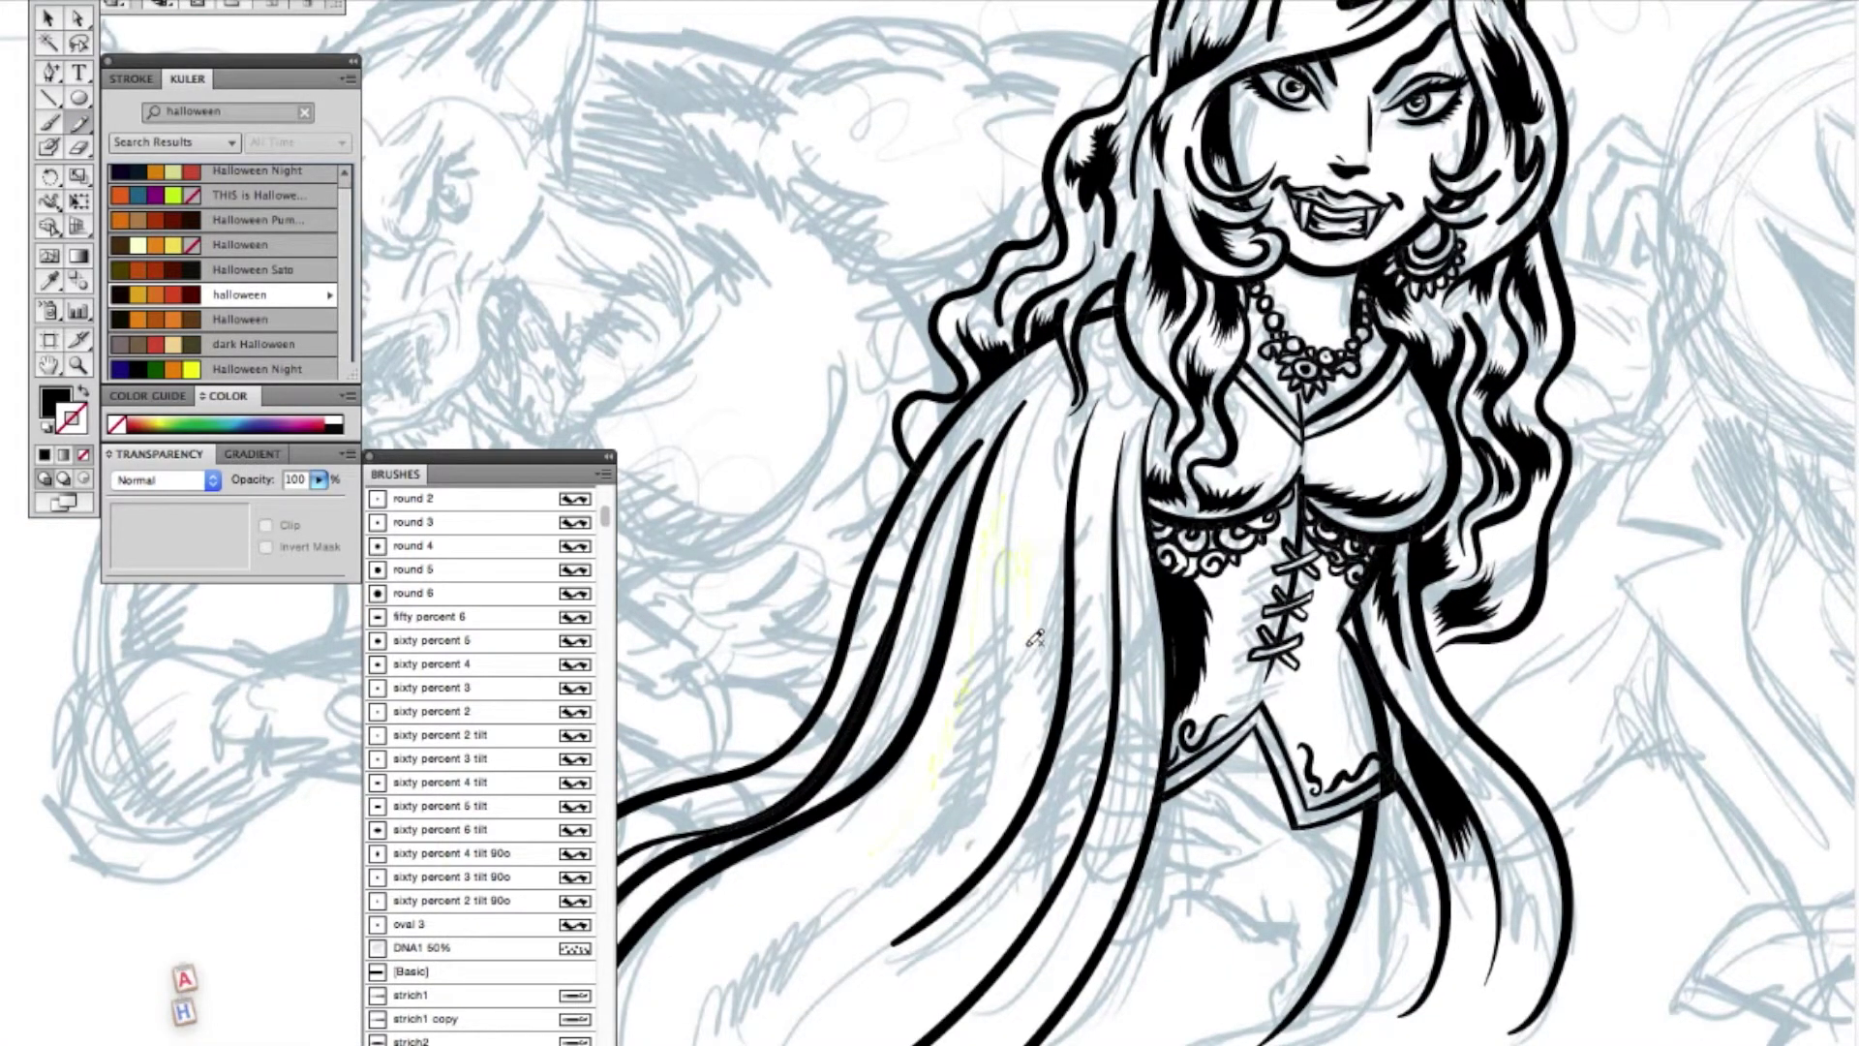
mouse_move(871, 892)
left_mouse_down()
mouse_move(827, 908)
mouse_move(873, 861)
left_mouse_up()
scroll(816, 600, "down", 3)
scroll(817, 601, "left", 3)
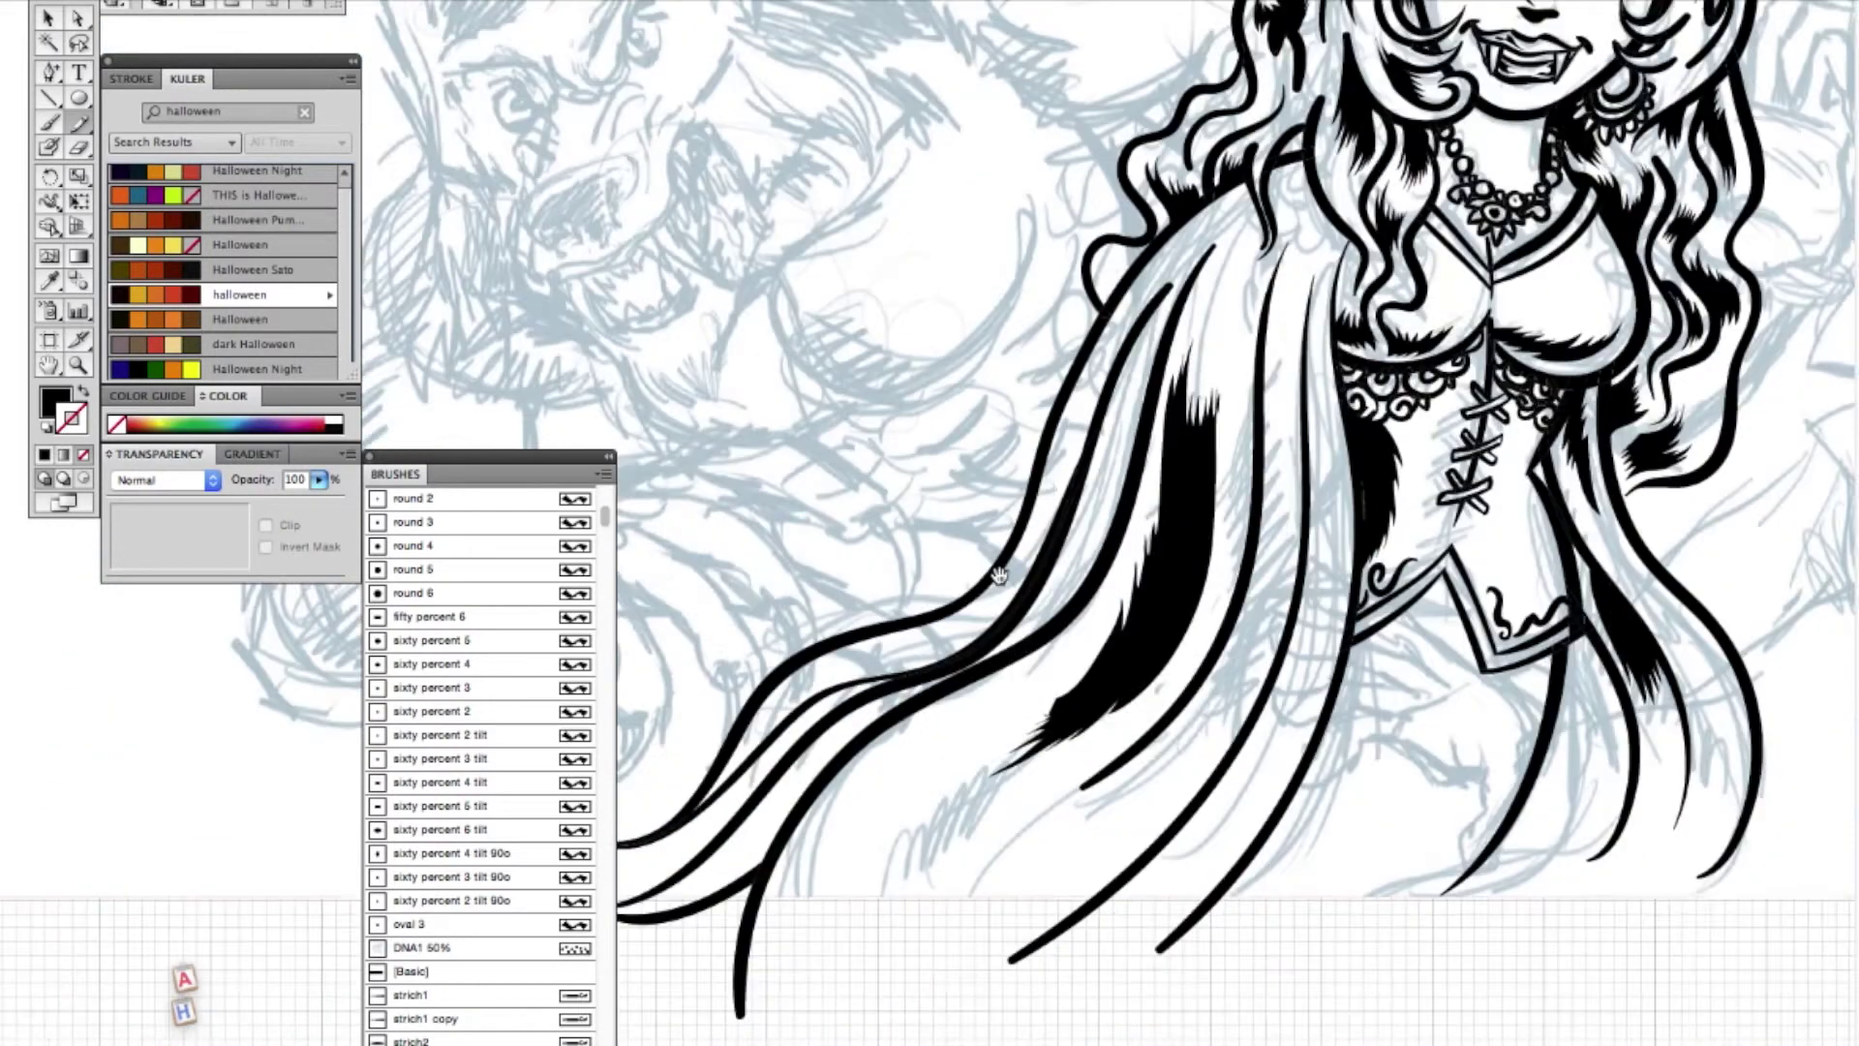
mouse_move(1072, 584)
left_mouse_down()
mouse_move(1119, 502)
mouse_move(1113, 562)
mouse_move(1050, 629)
left_mouse_up()
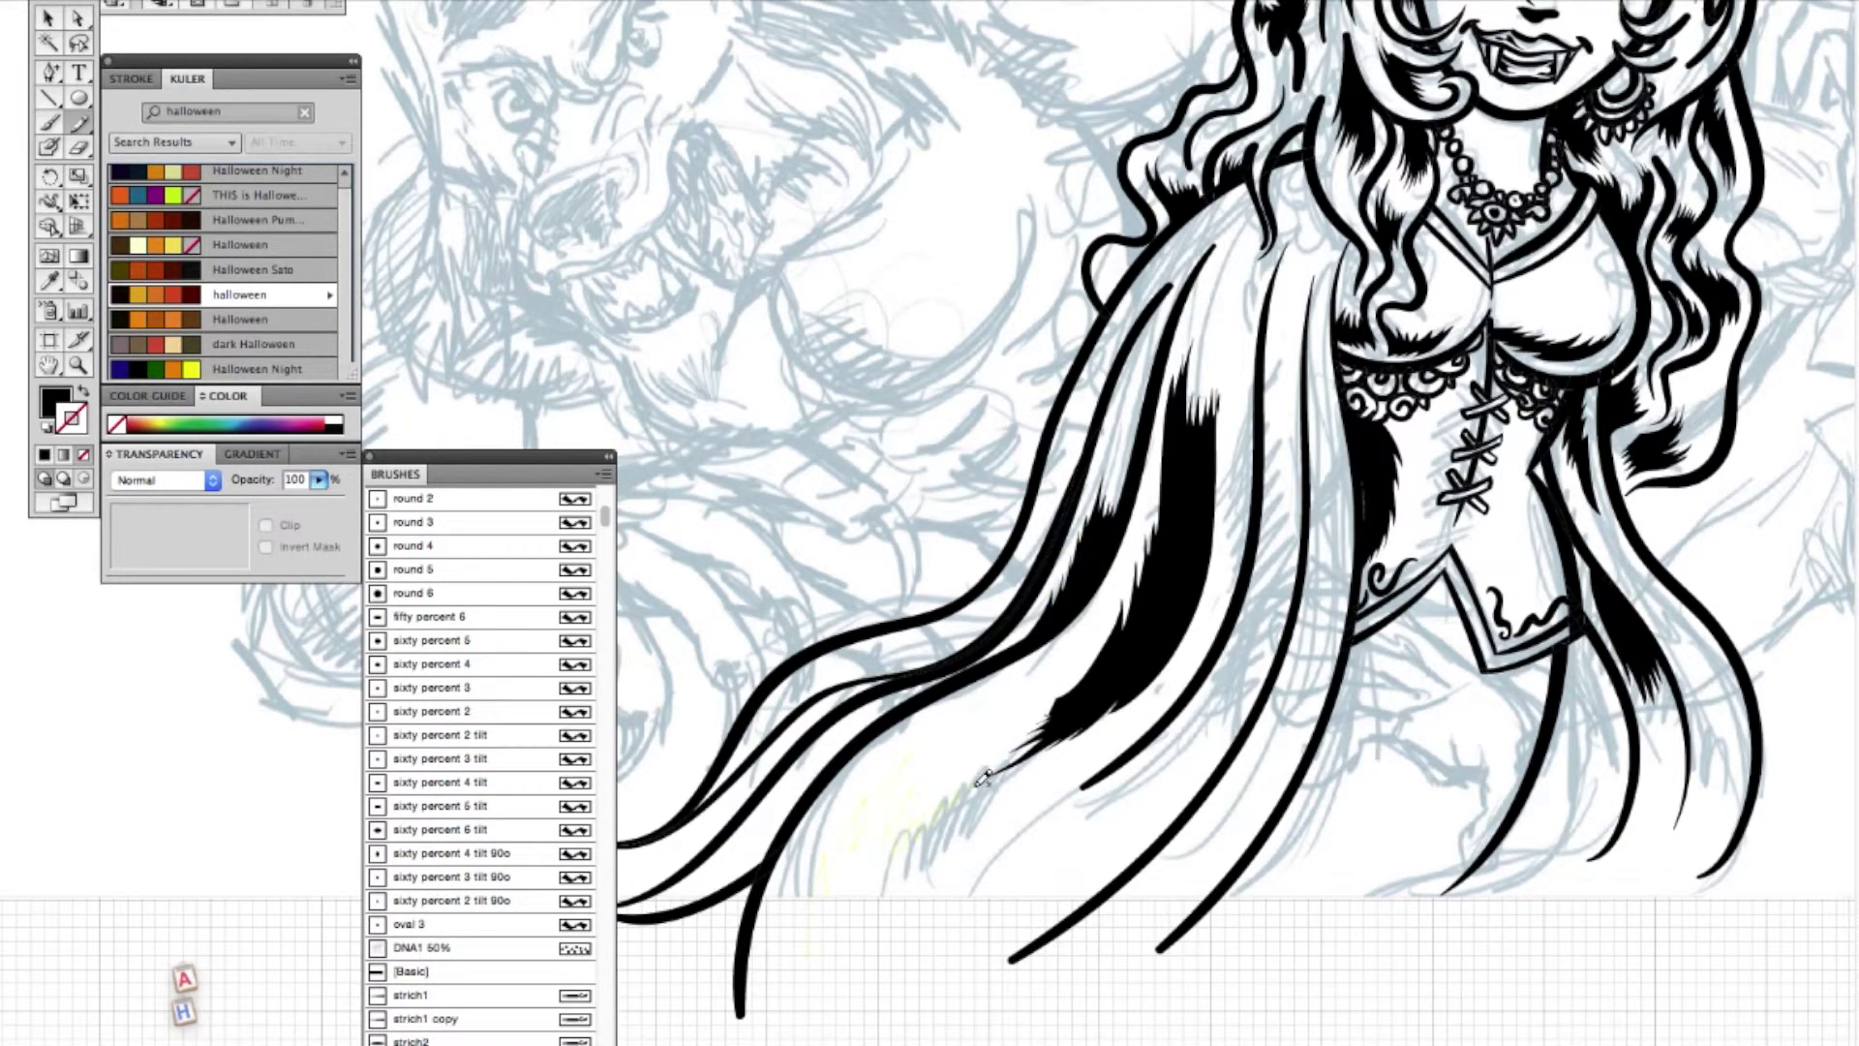
- Fill the lower ends of the wide cape's folds with spiky black shadow shapes
mouse_move(976, 818)
left_mouse_down()
mouse_move(911, 986)
mouse_move(874, 1021)
mouse_move(778, 985)
left_mouse_up()
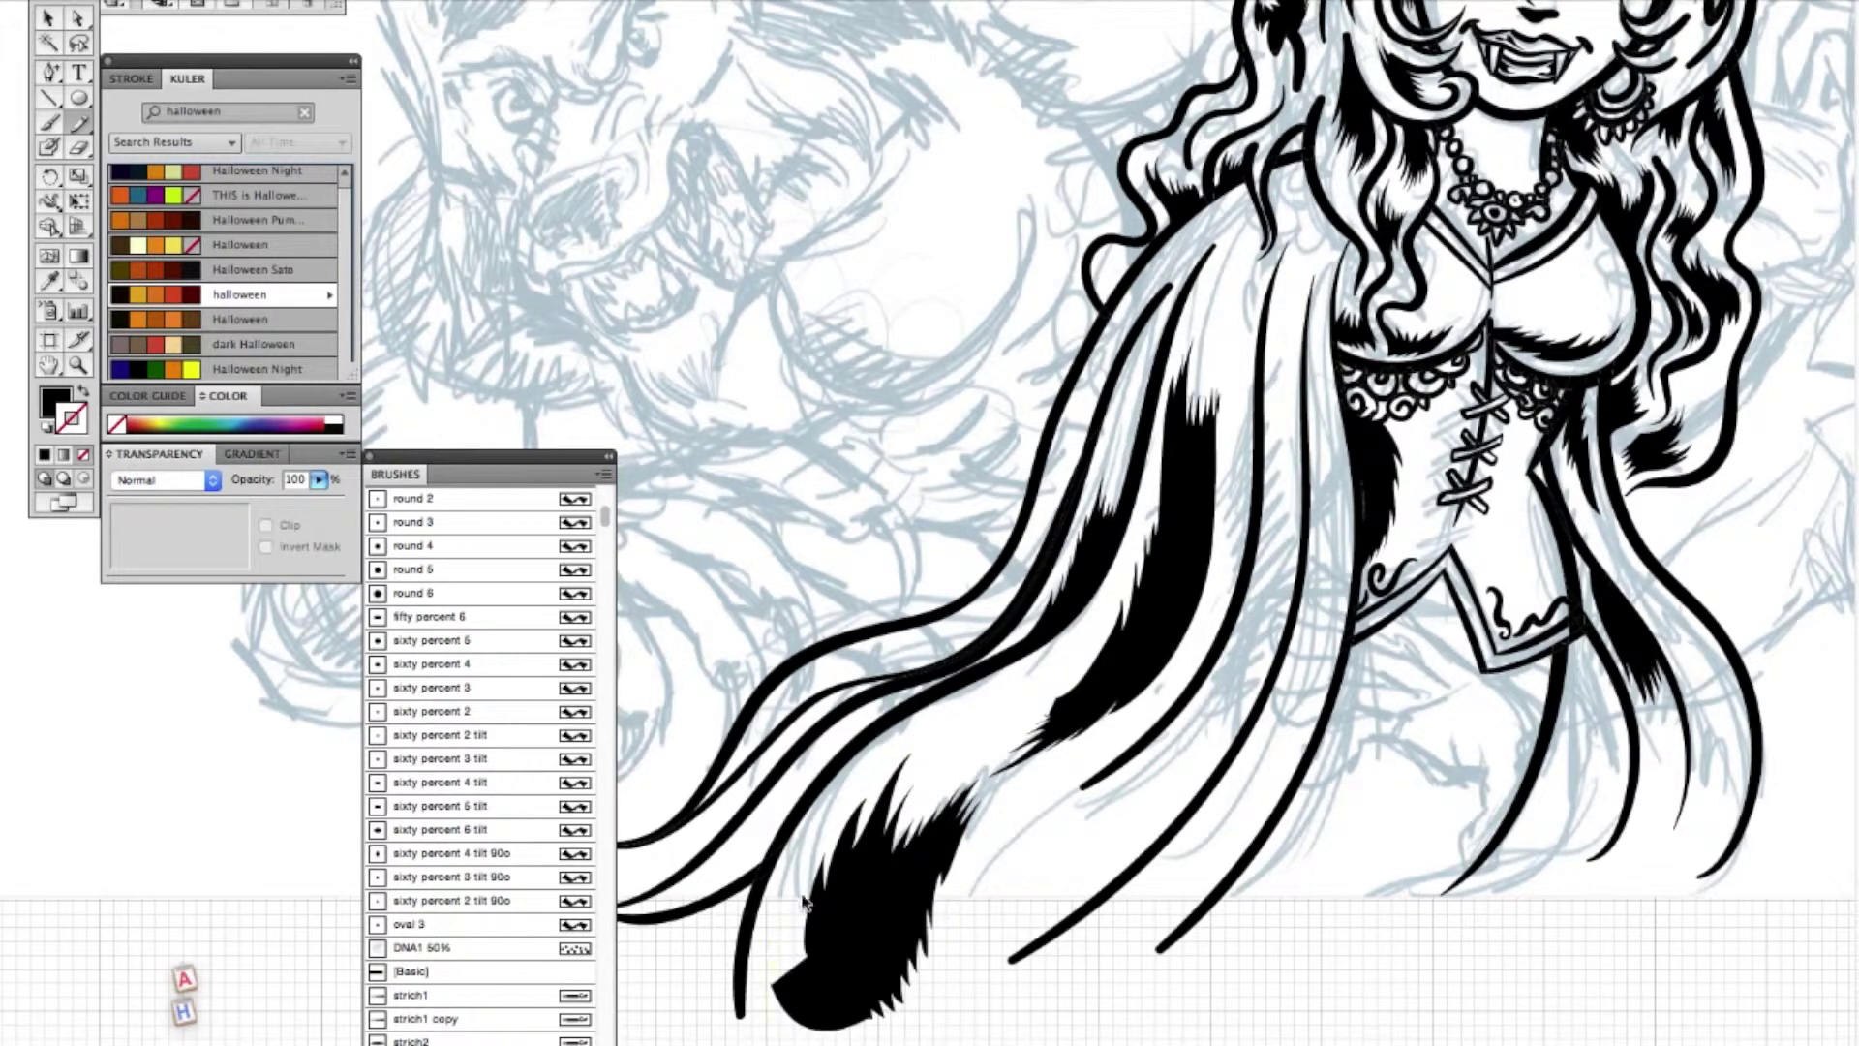
left_click_drag(860, 637, 1041, 702)
mouse_move(950, 872)
left_mouse_down()
mouse_move(1014, 795)
mouse_move(974, 879)
mouse_move(866, 953)
left_mouse_up()
left_click(77, 17)
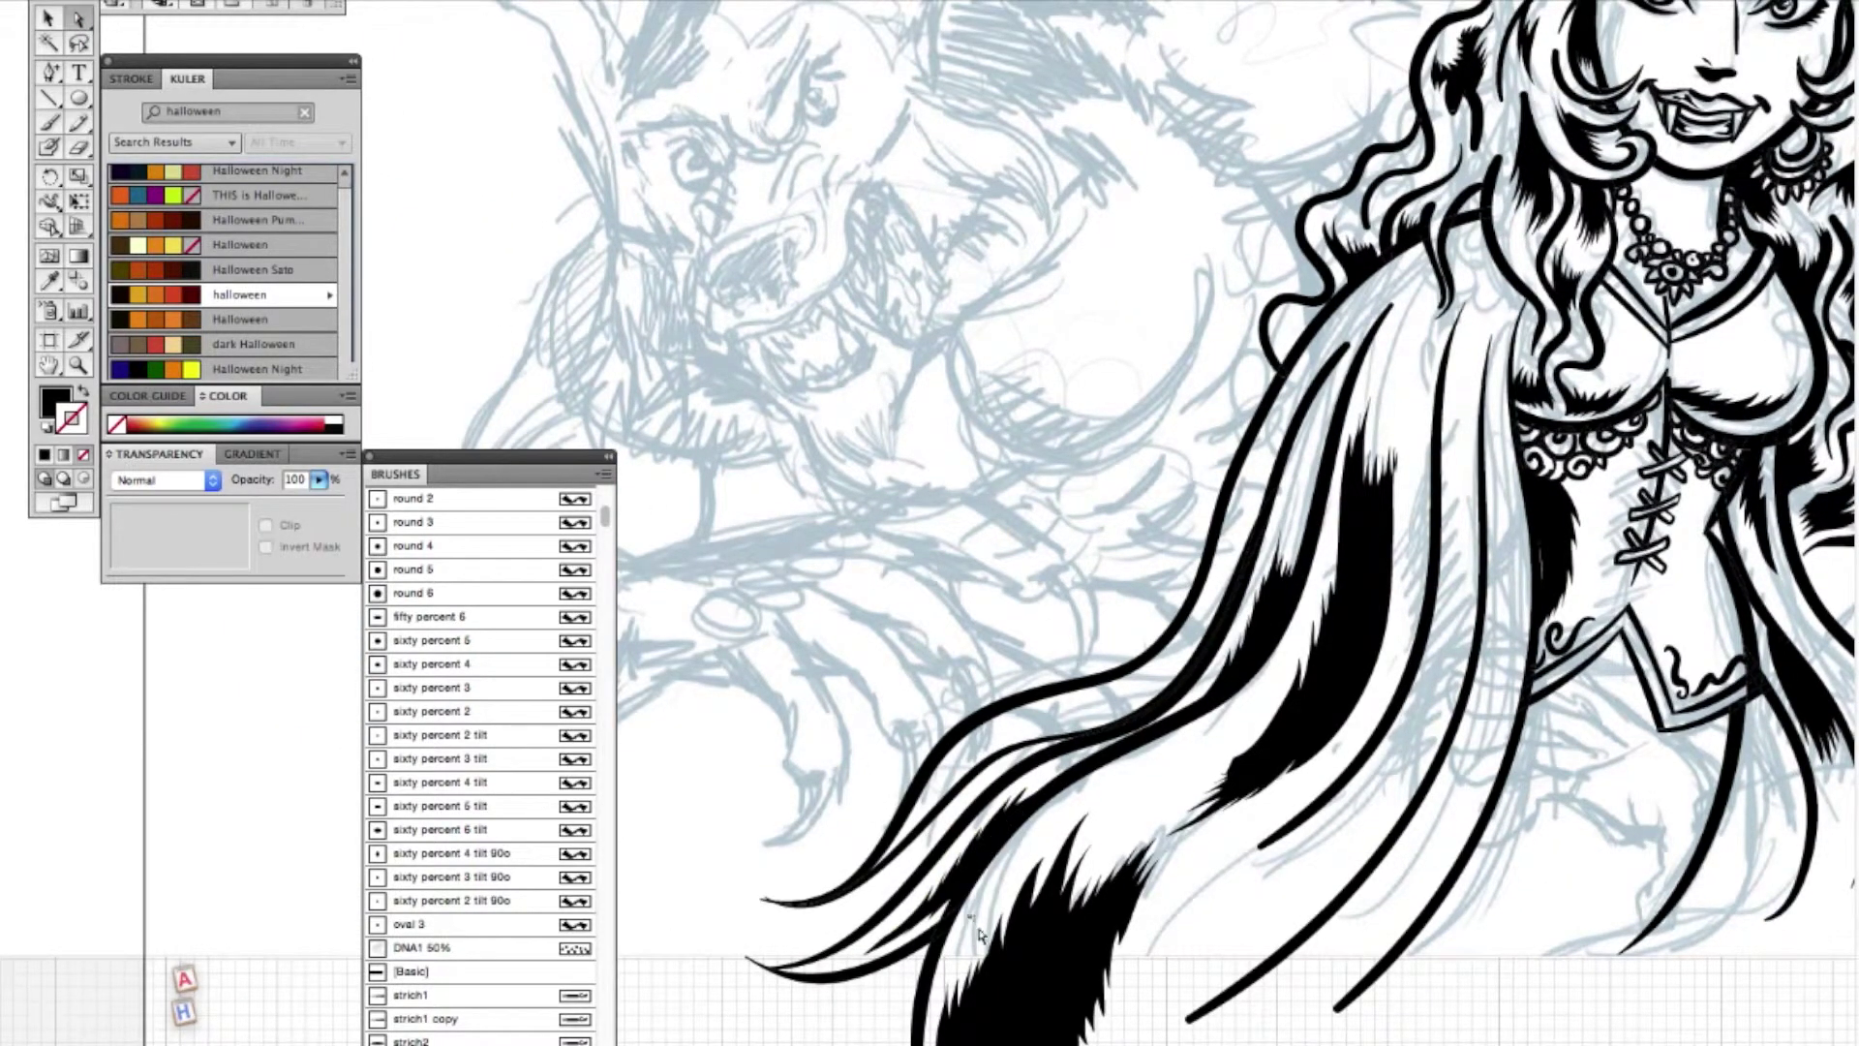
left_click(79, 123)
mouse_move(1309, 849)
left_mouse_down()
mouse_move(1261, 945)
mouse_move(1178, 1013)
mouse_move(1378, 897)
mouse_move(1413, 856)
mouse_move(1396, 934)
mouse_move(1292, 1016)
left_mouse_up()
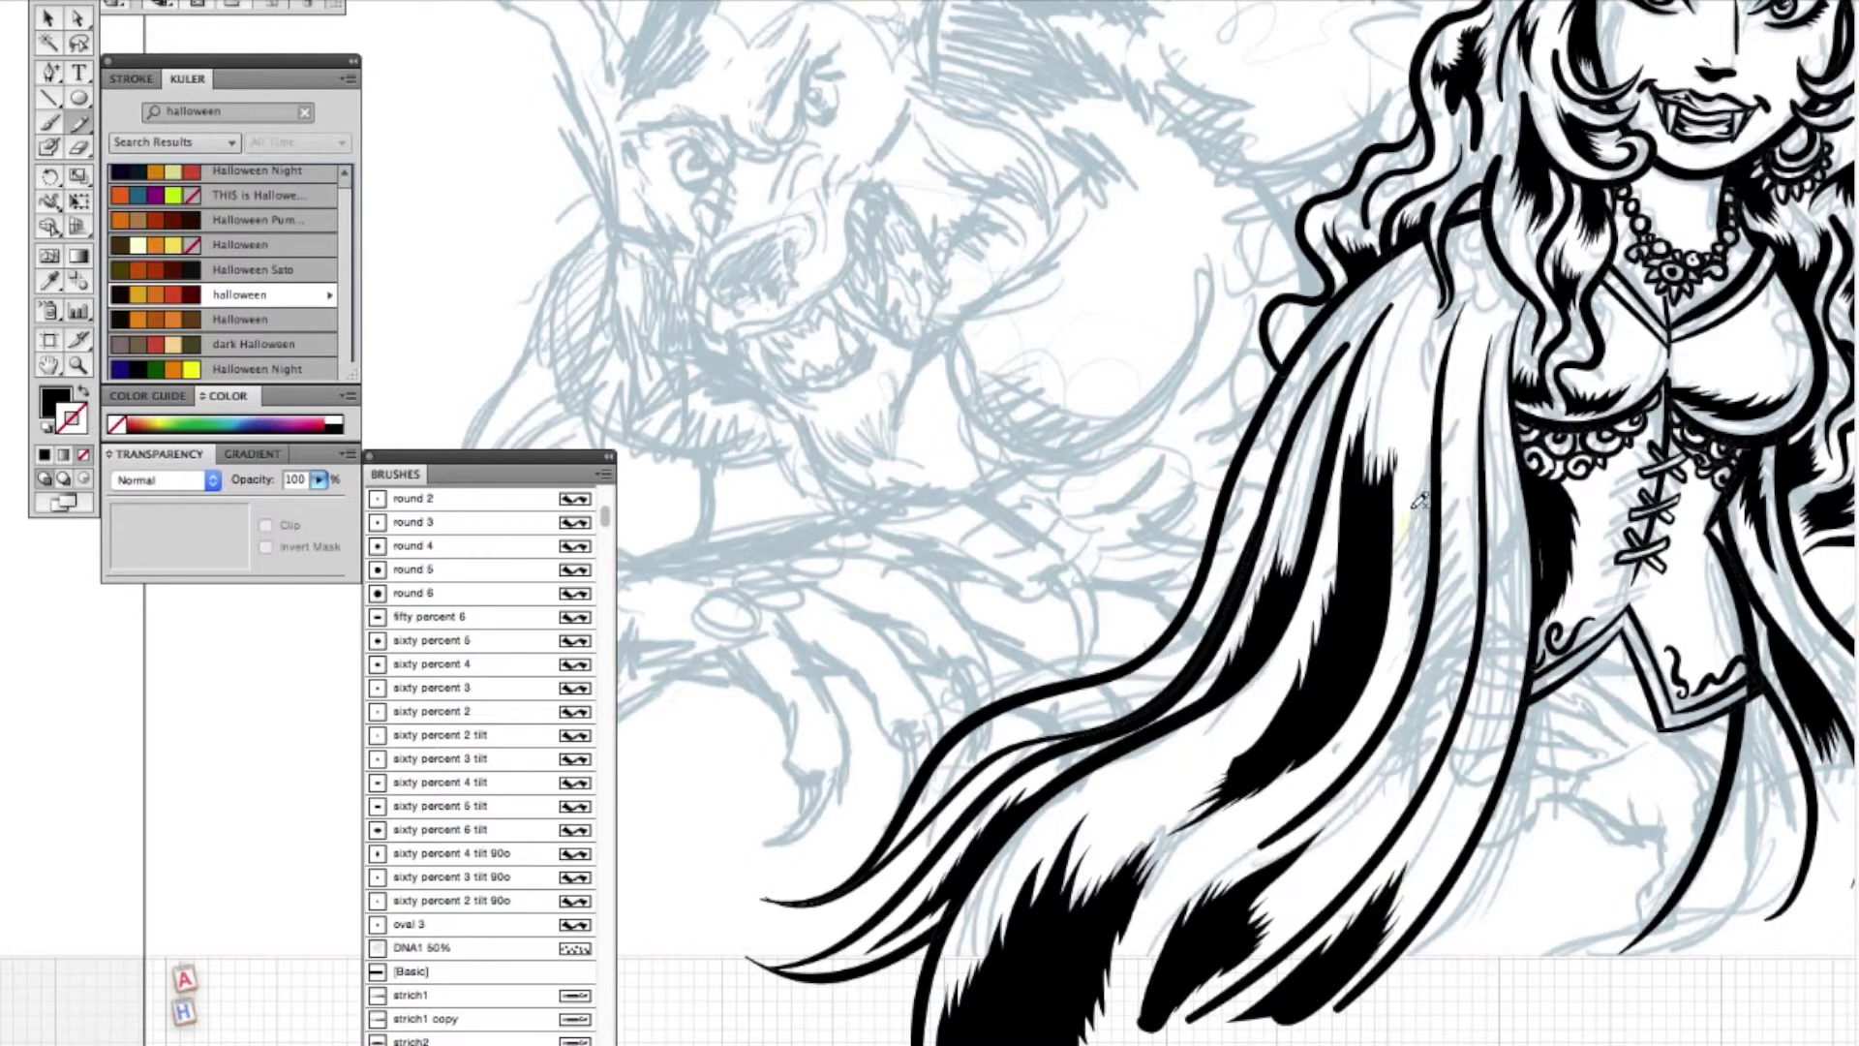
- Add thin ragged black shading to the upper cape folds beside the corset and along the cape's outer edge
left_click_drag(1411, 610, 1412, 617)
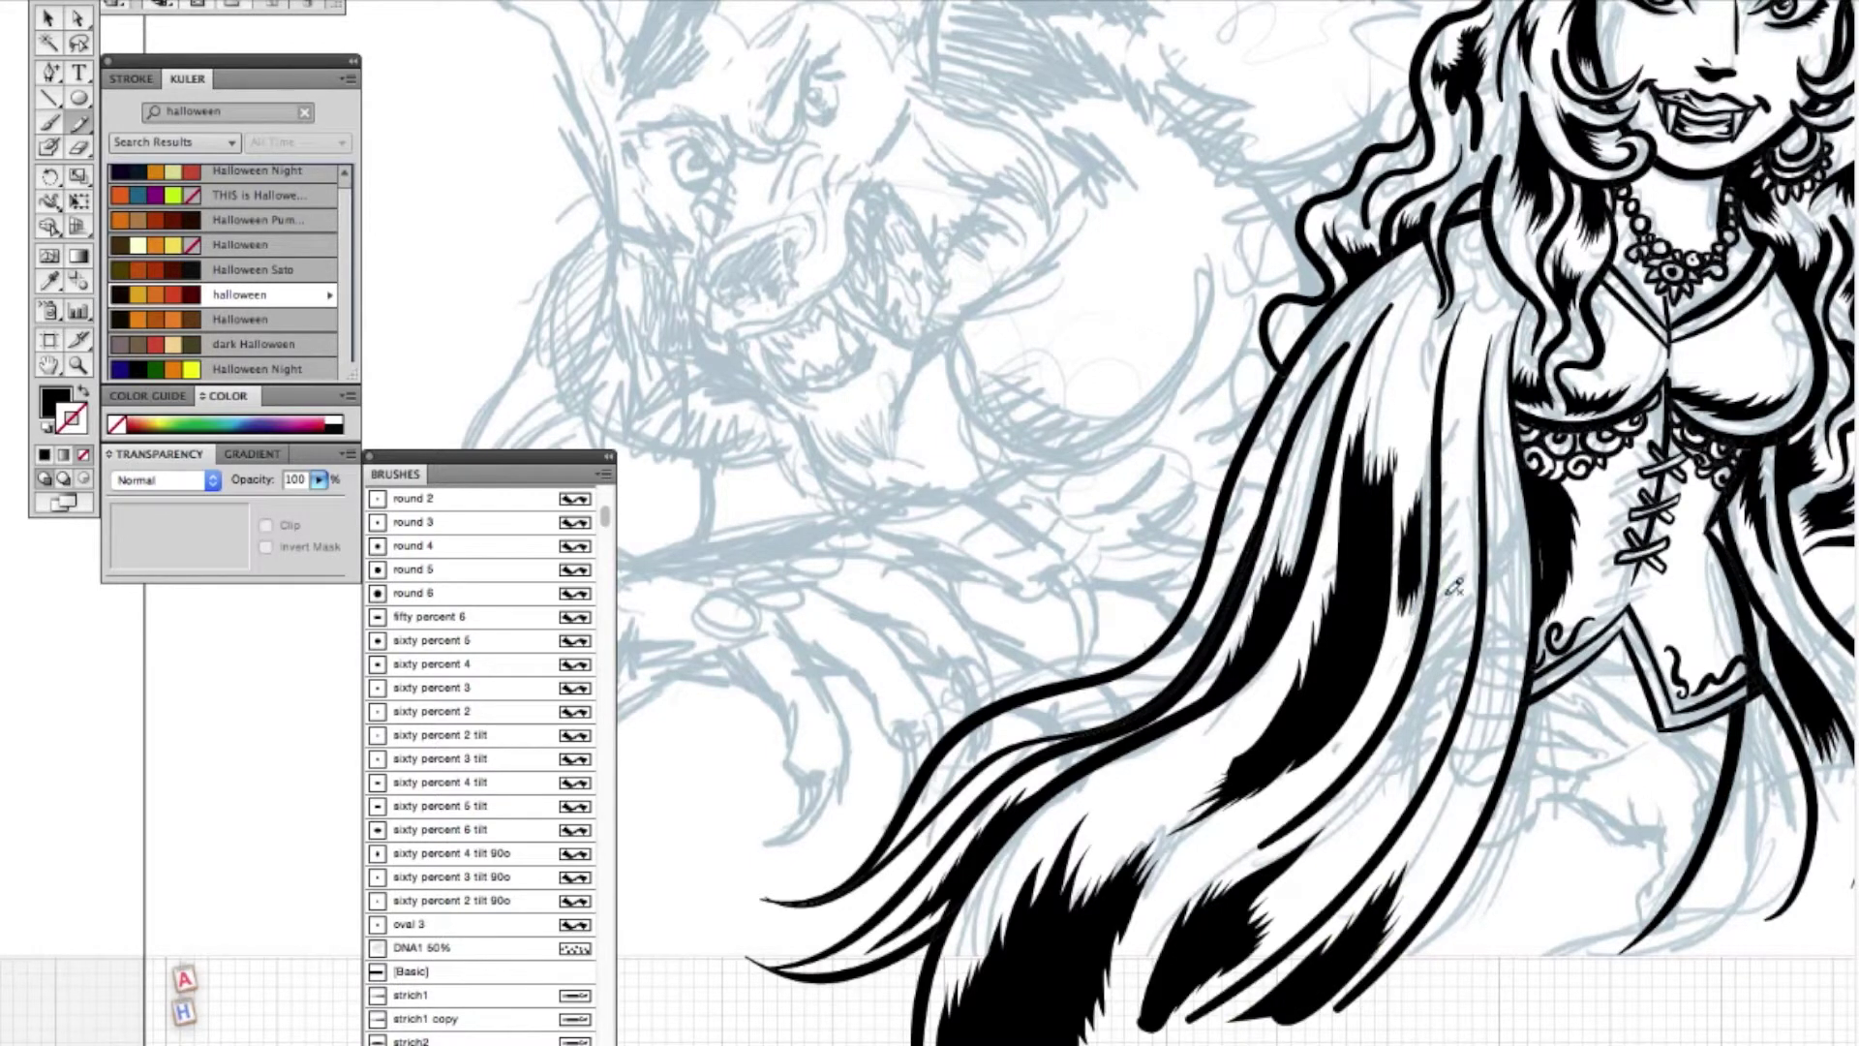
left_click_drag(1474, 444, 1475, 442)
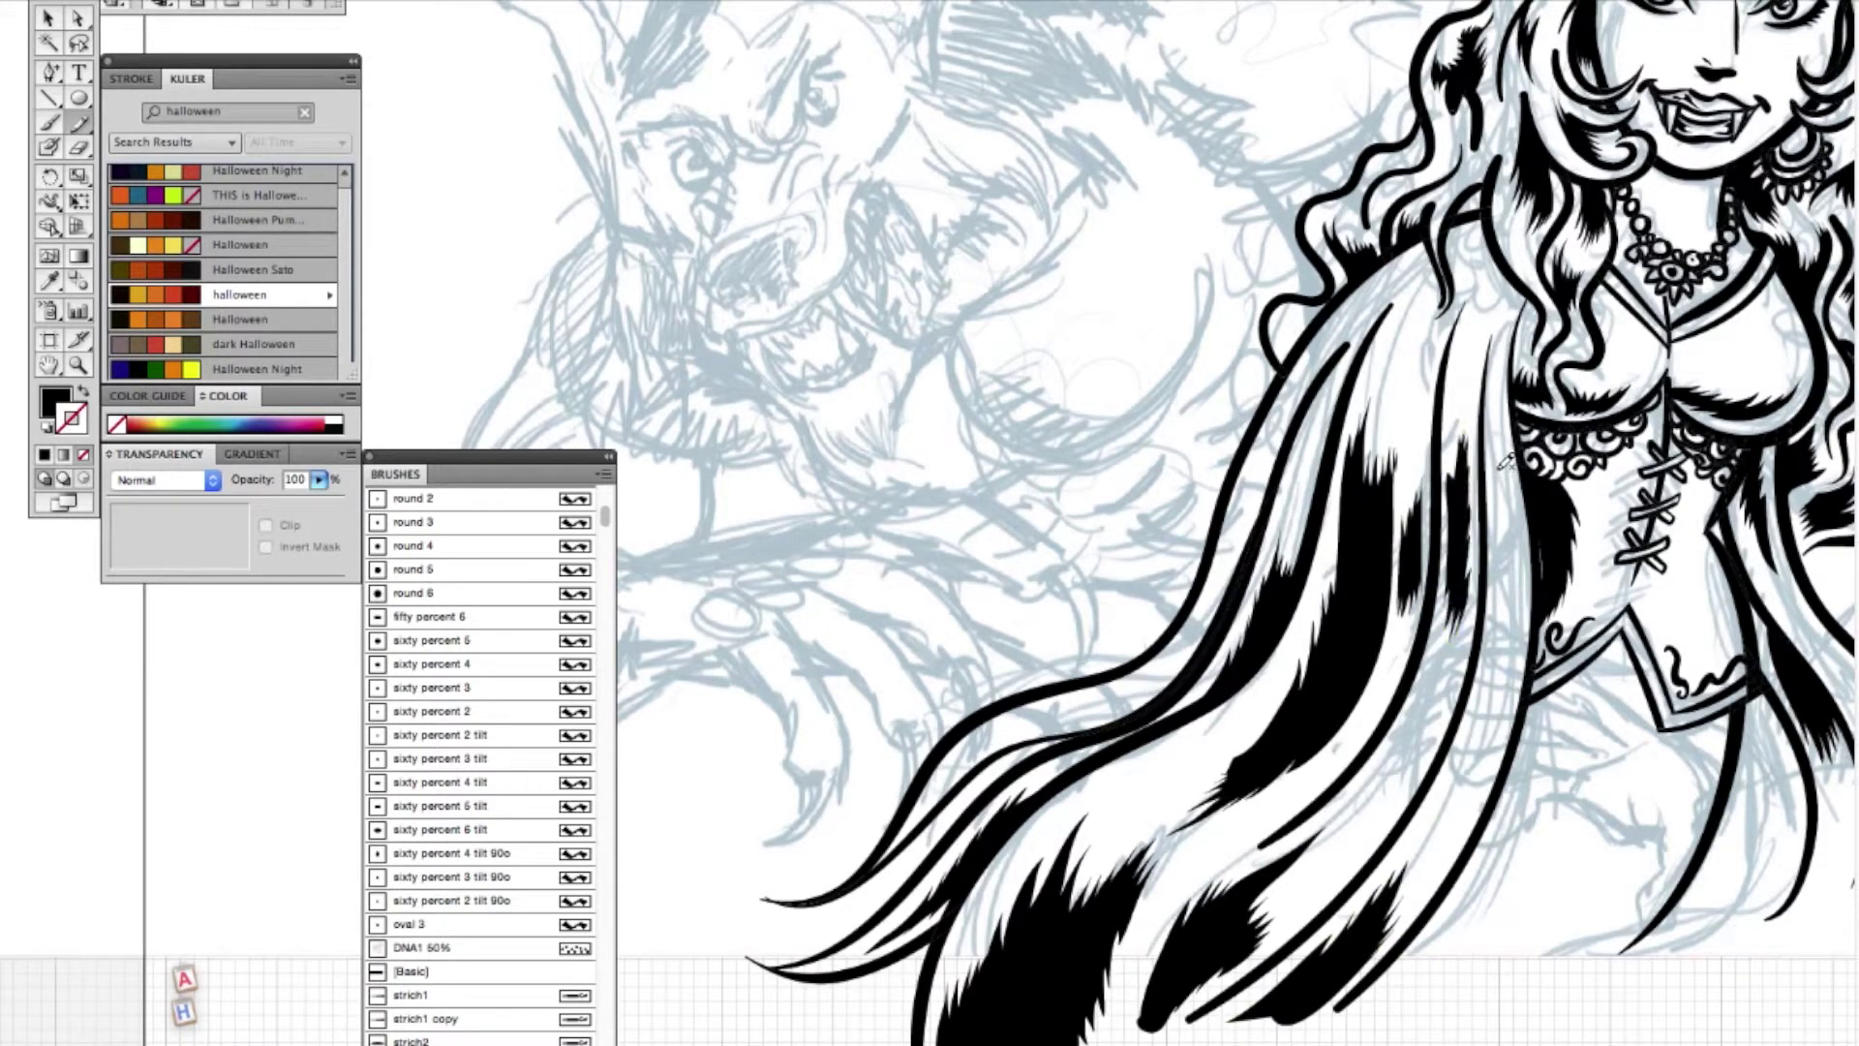
mouse_move(1509, 615)
left_mouse_down()
mouse_move(1523, 481)
mouse_move(1506, 441)
left_mouse_up()
mouse_move(901, 313)
left_mouse_down()
mouse_move(770, 365)
mouse_move(674, 347)
left_mouse_up()
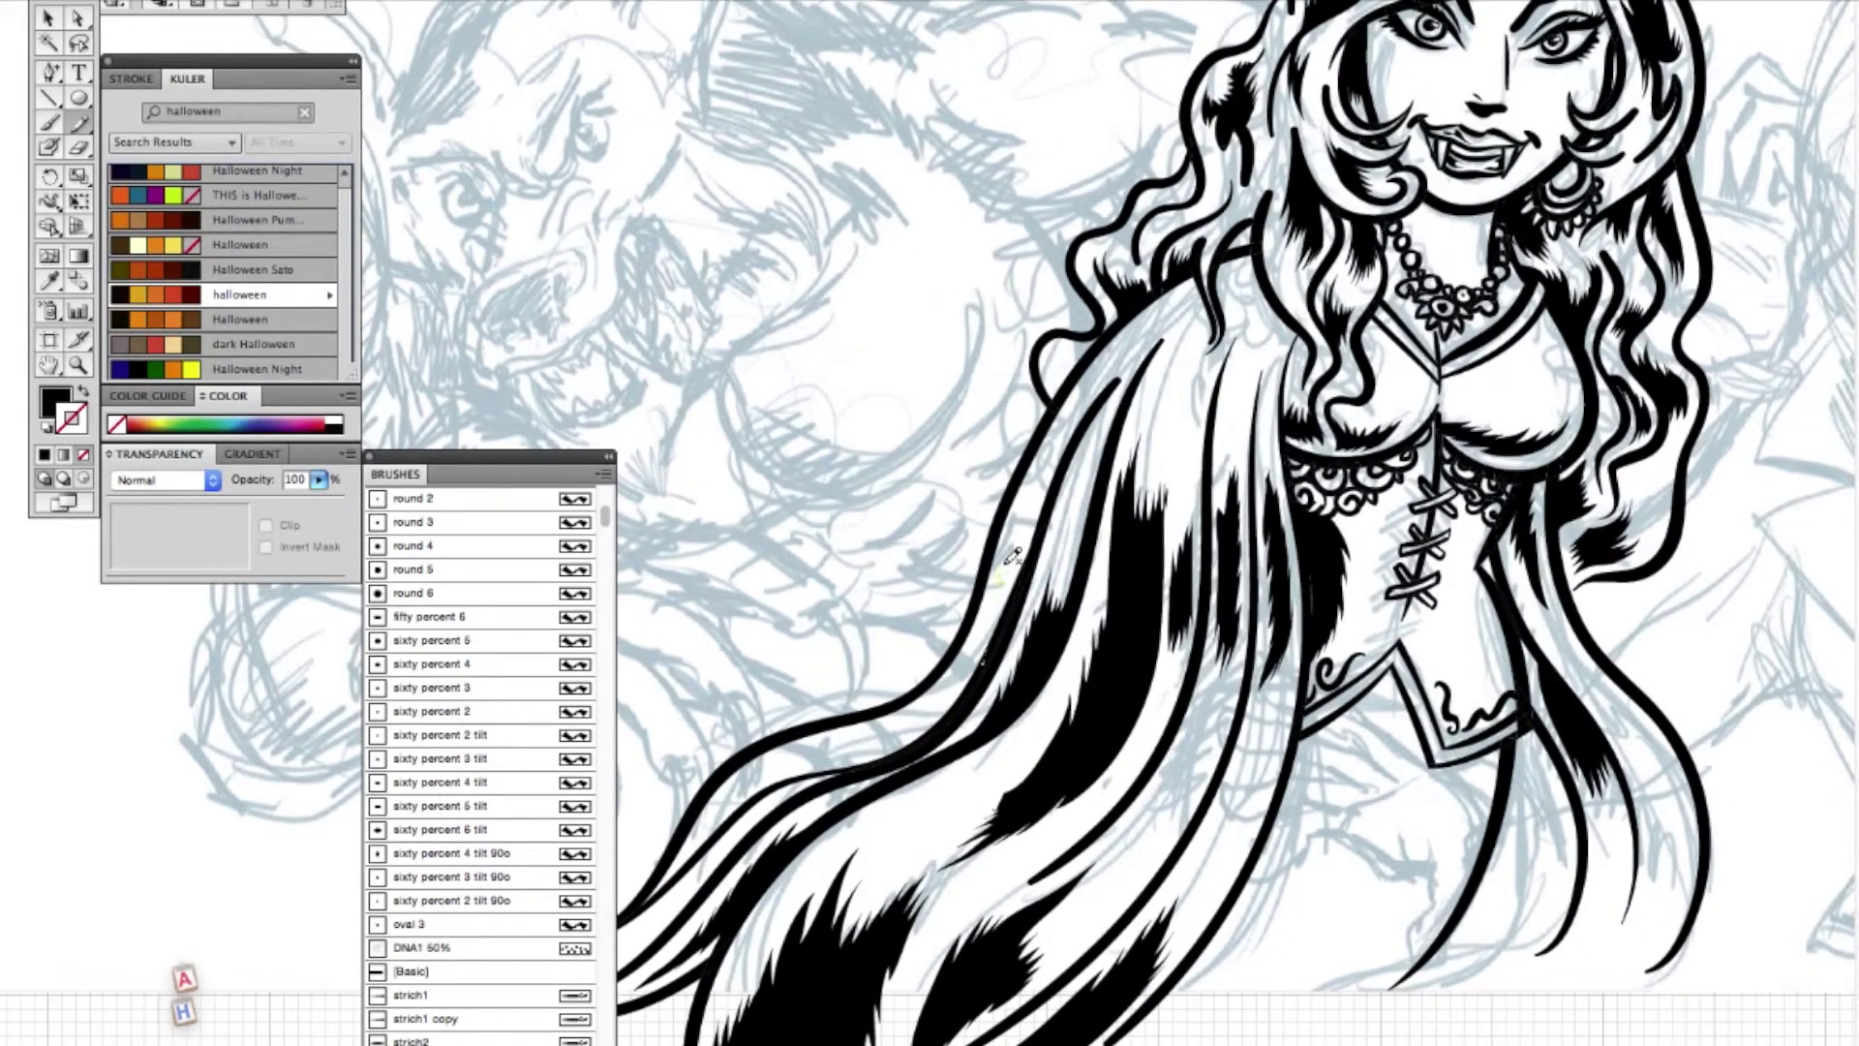
left_click_drag(1050, 479, 992, 651)
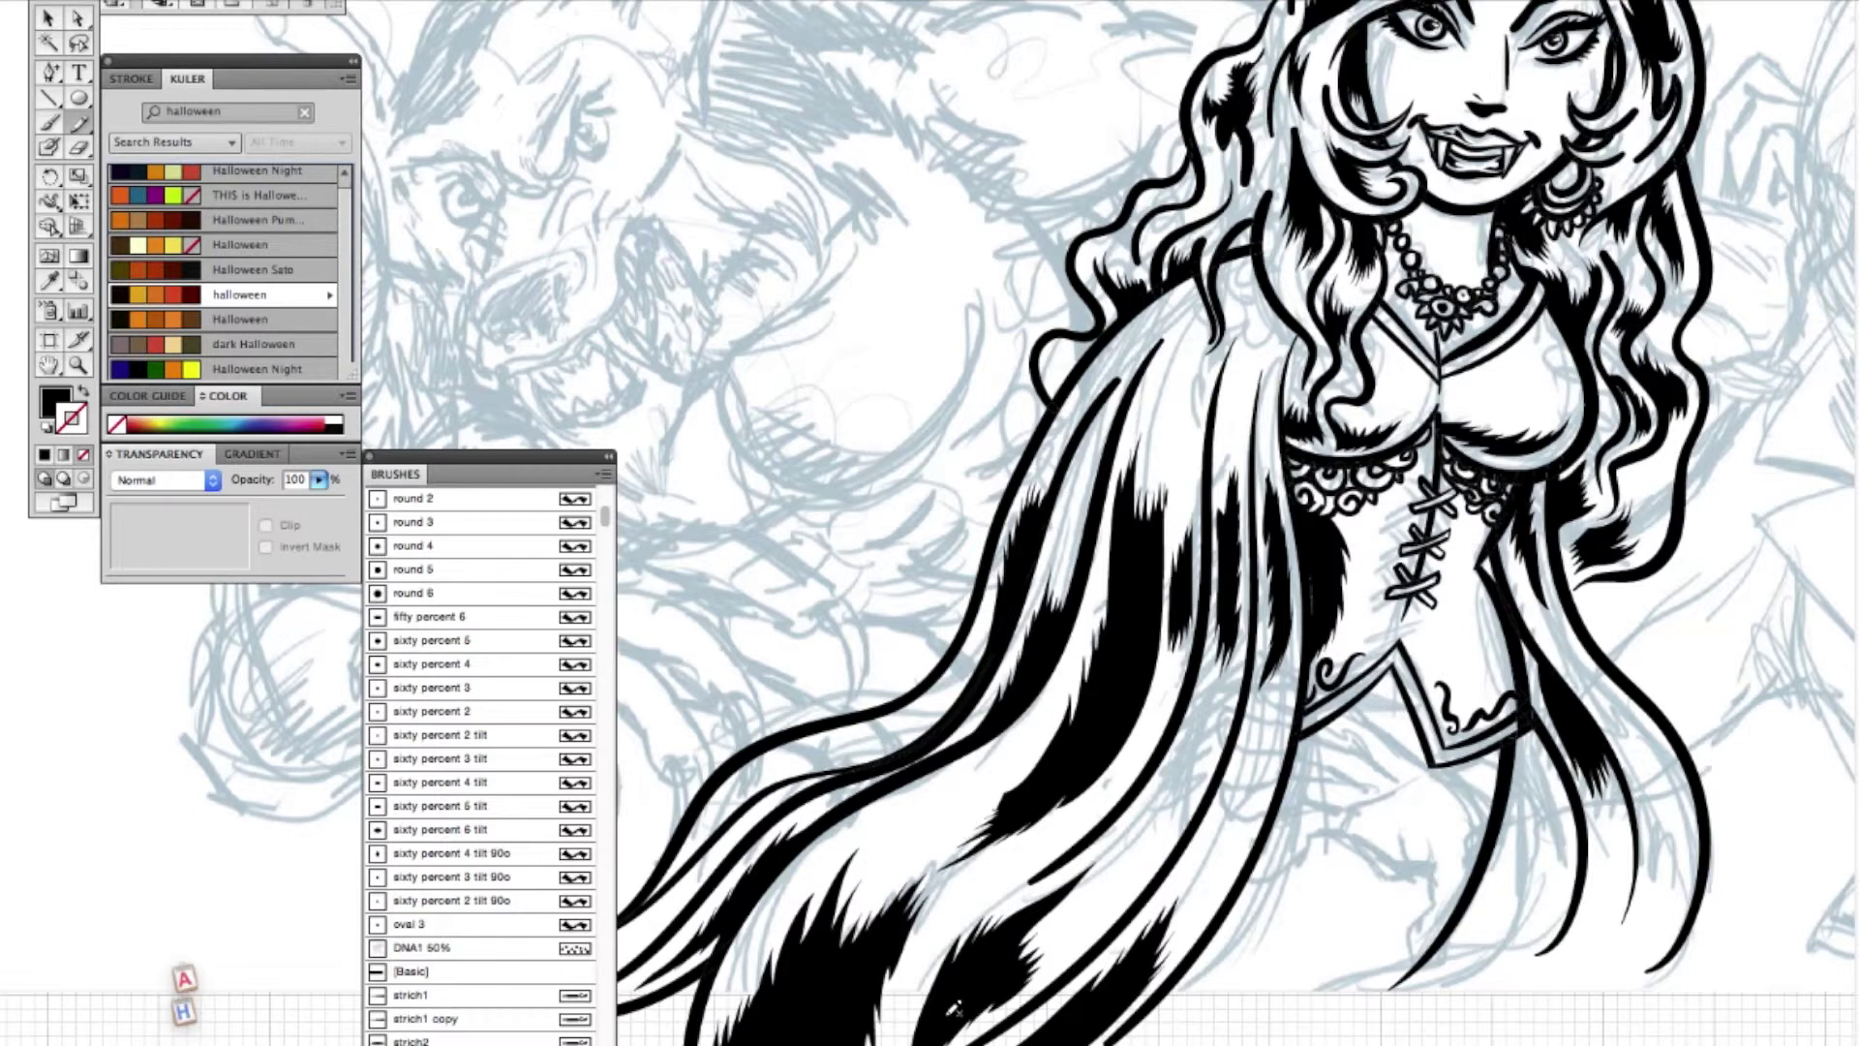
- Draw spiky shading in the cape fold below the corset on the earring side and a solid black shape beneath the corset's pointed hem
mouse_move(1513, 848)
left_mouse_down()
mouse_move(1533, 900)
mouse_move(1555, 823)
mouse_move(1518, 729)
left_mouse_up()
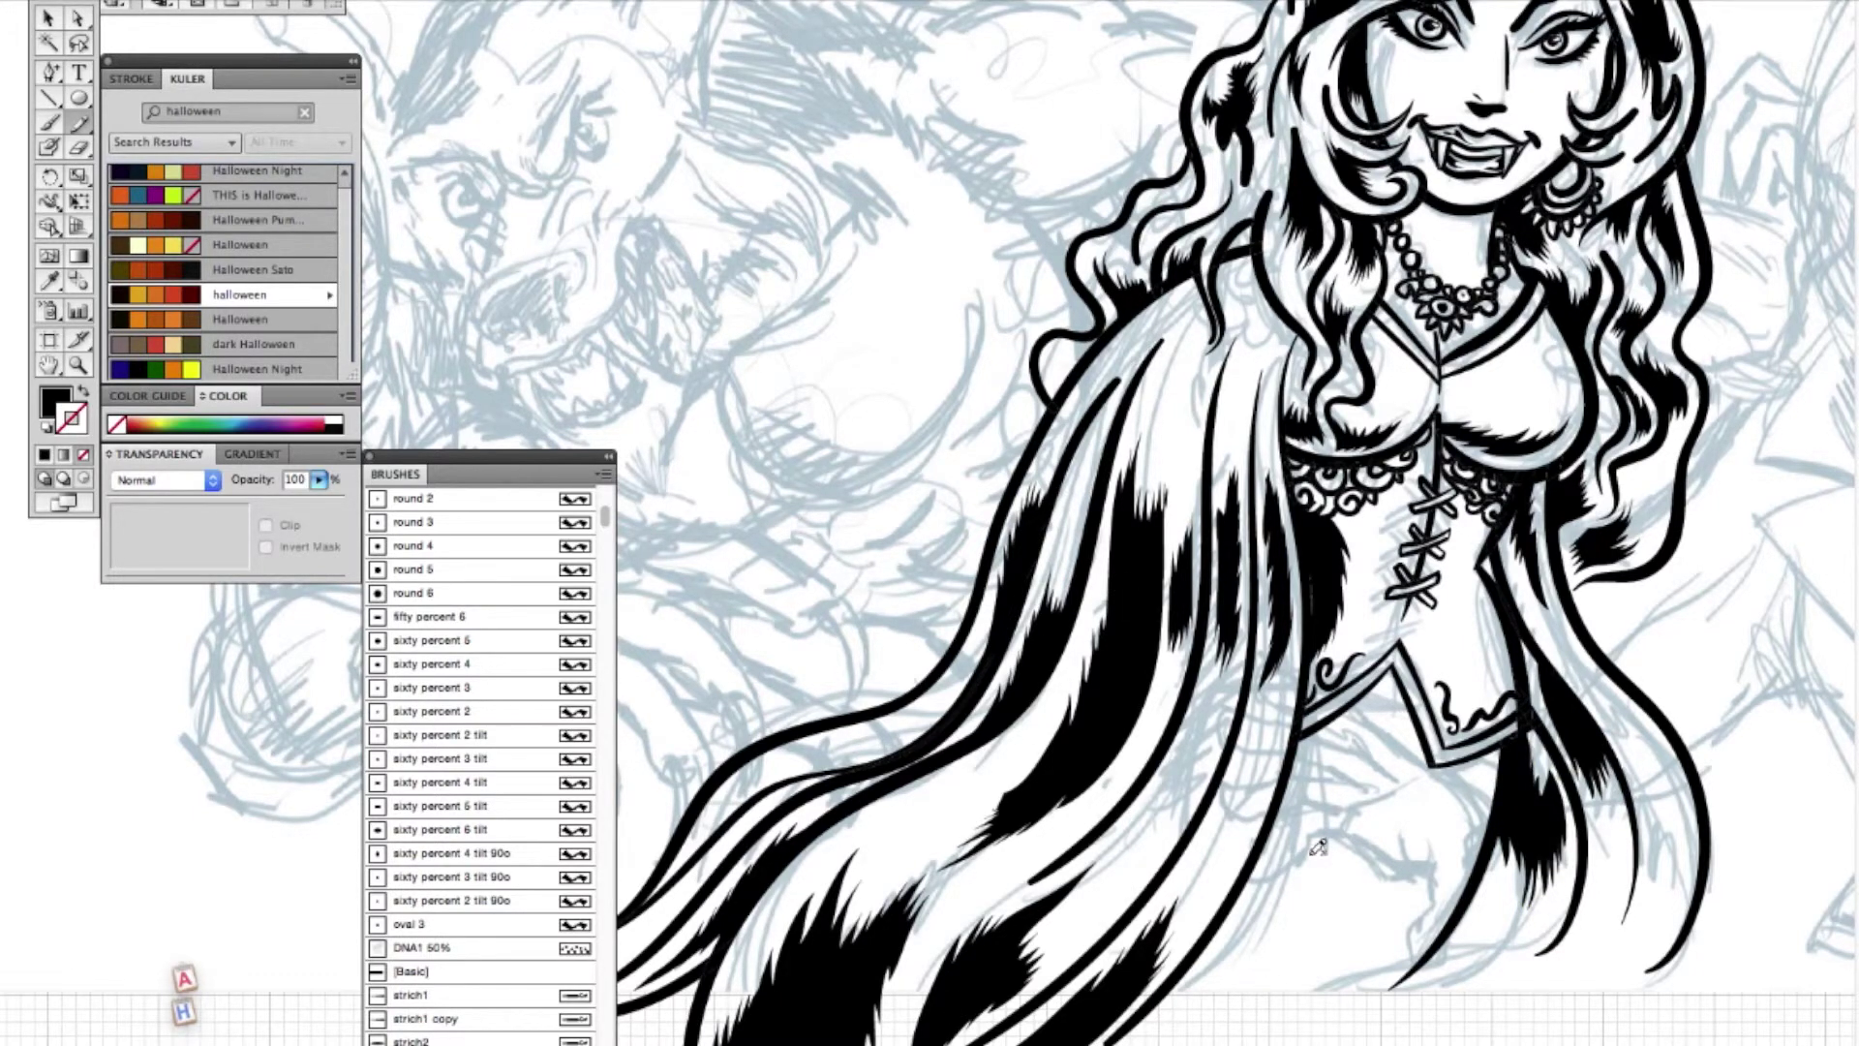
left_click_drag(1444, 840, 1370, 966)
left_click_drag(1203, 1014, 1304, 740)
left_click_drag(1399, 665, 1447, 765)
key("a")
left_click(1374, 840)
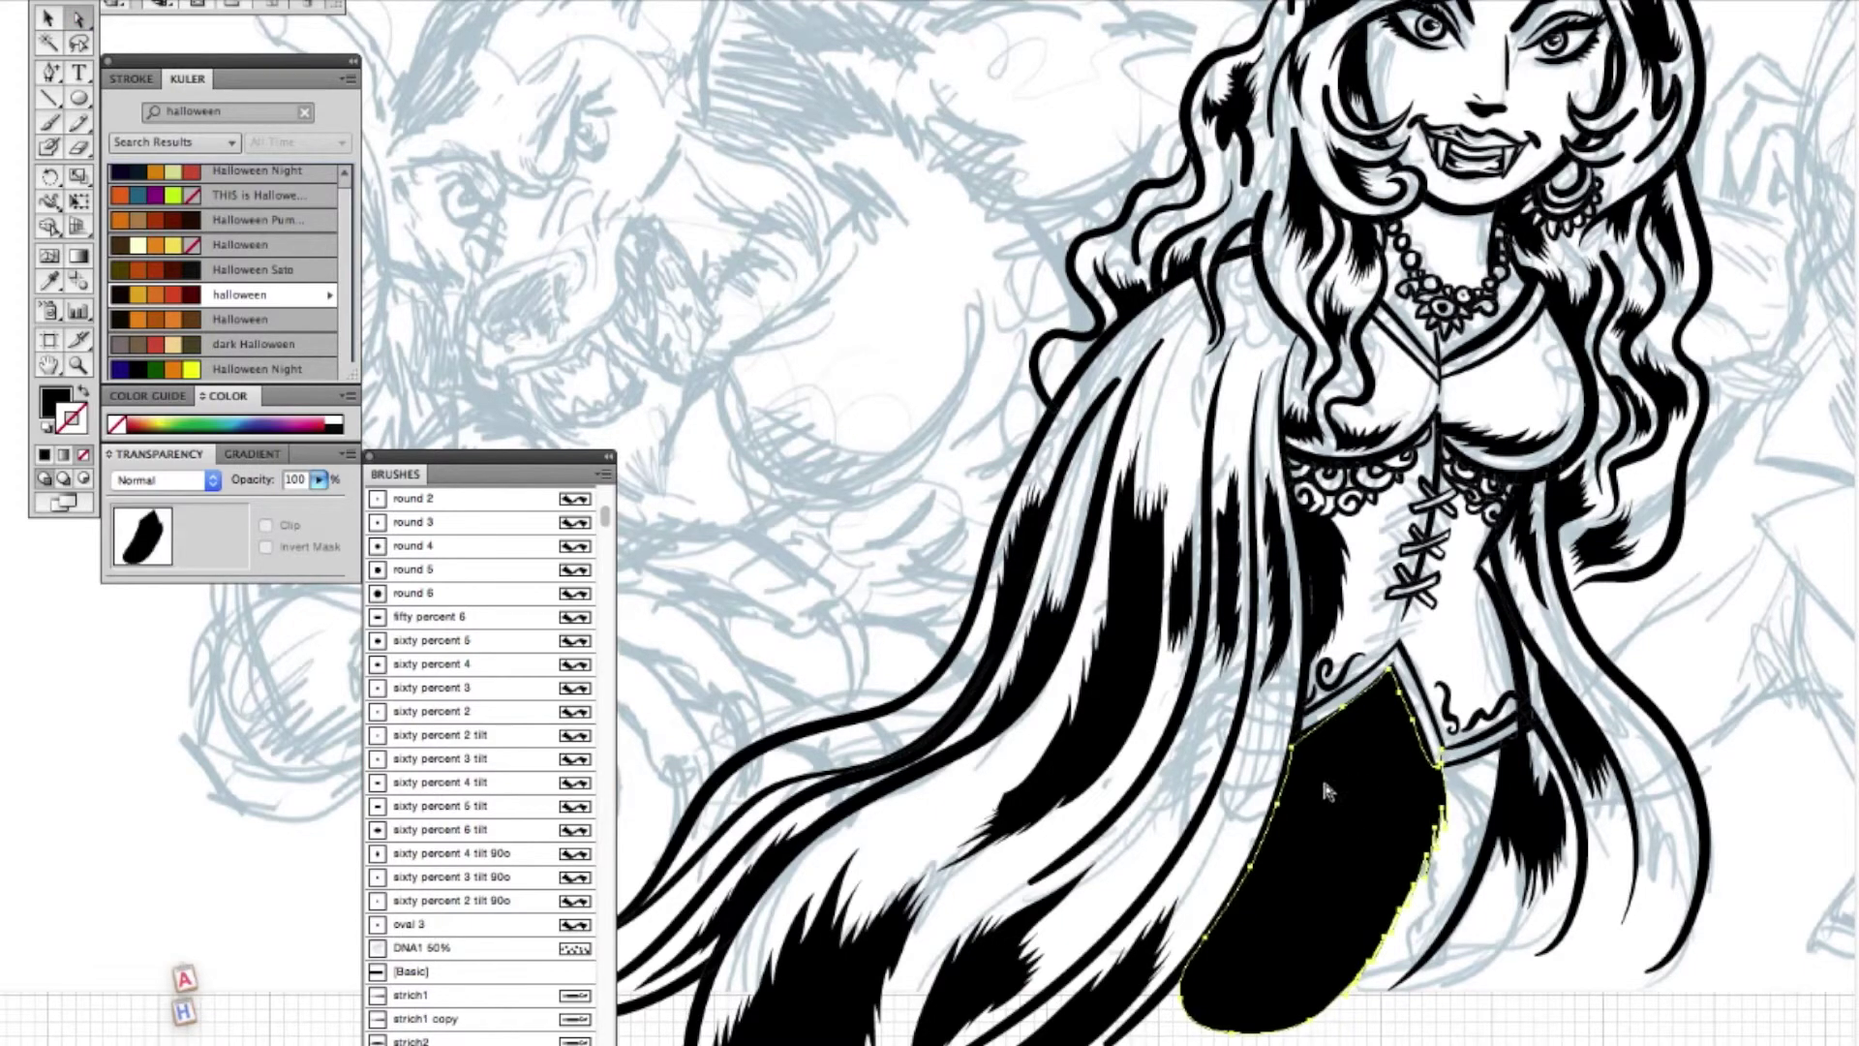
- Deselect the solid black shape below the corset
left_click(966, 643, "alt")
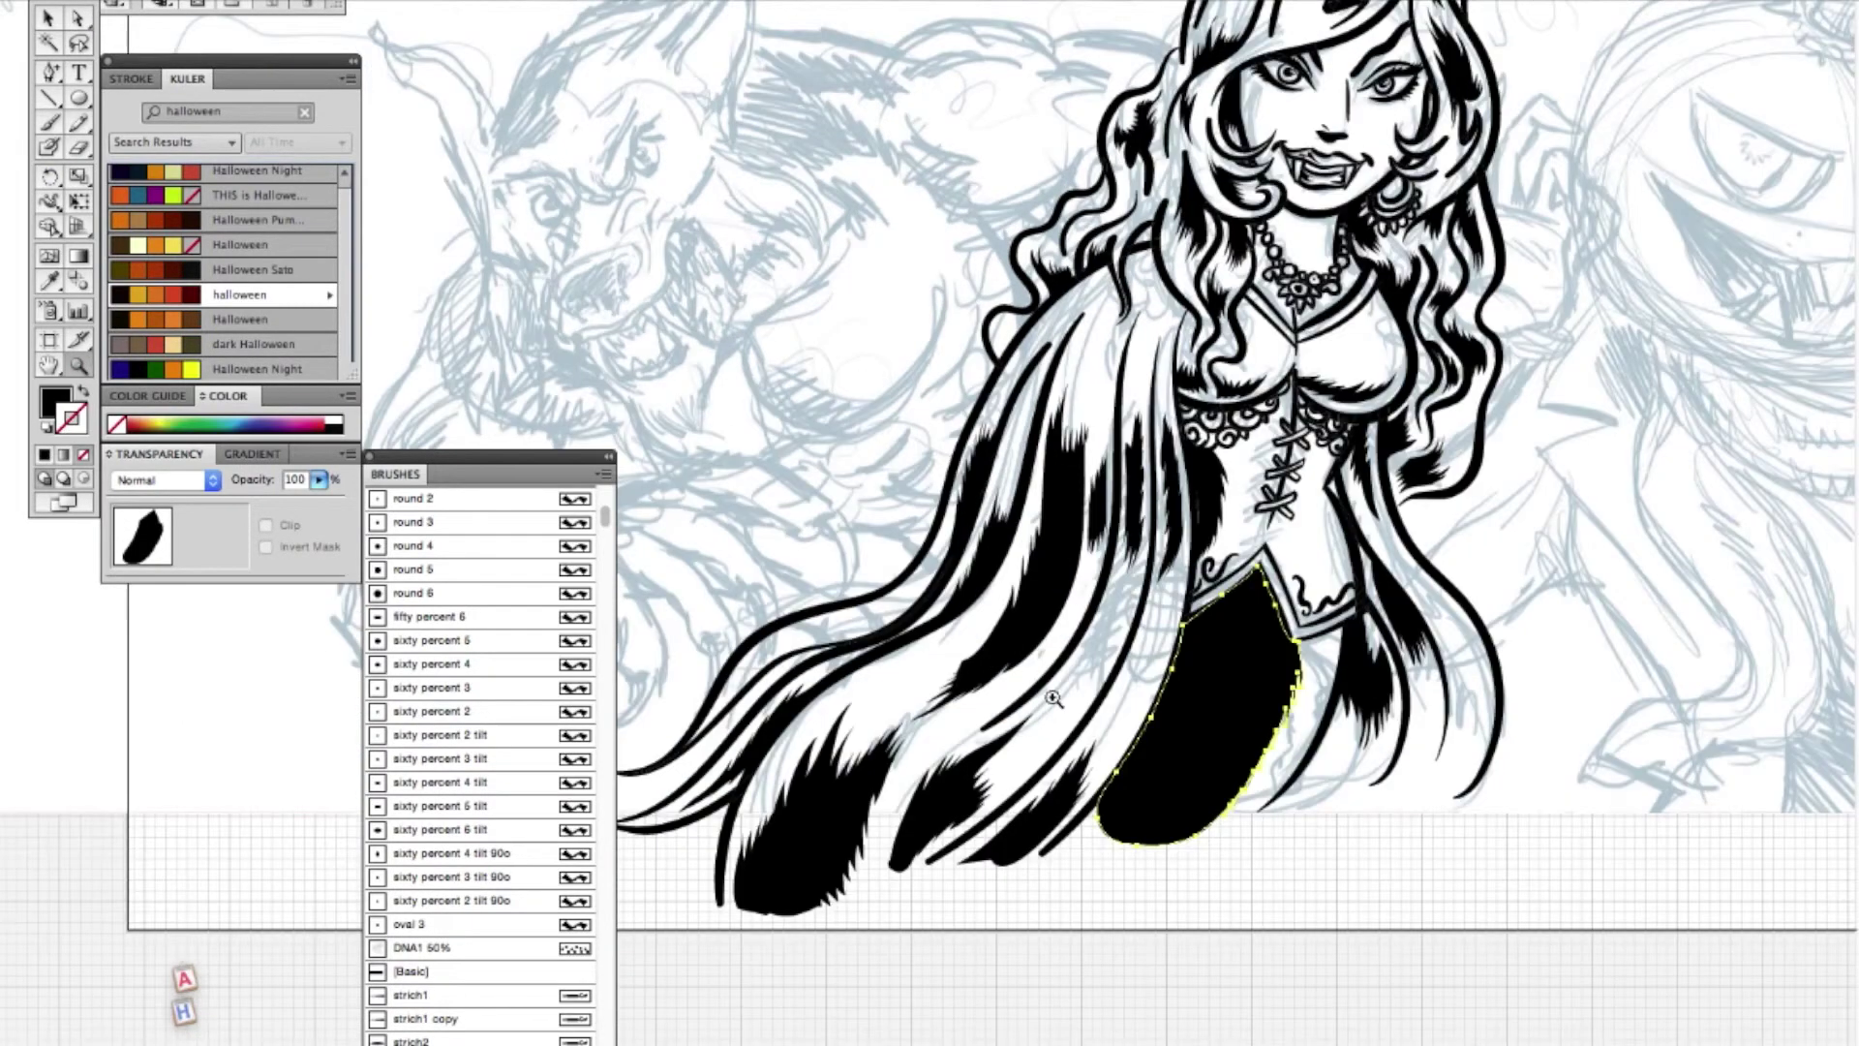
left_click_drag(966, 644, 972, 813)
key("shift+b")
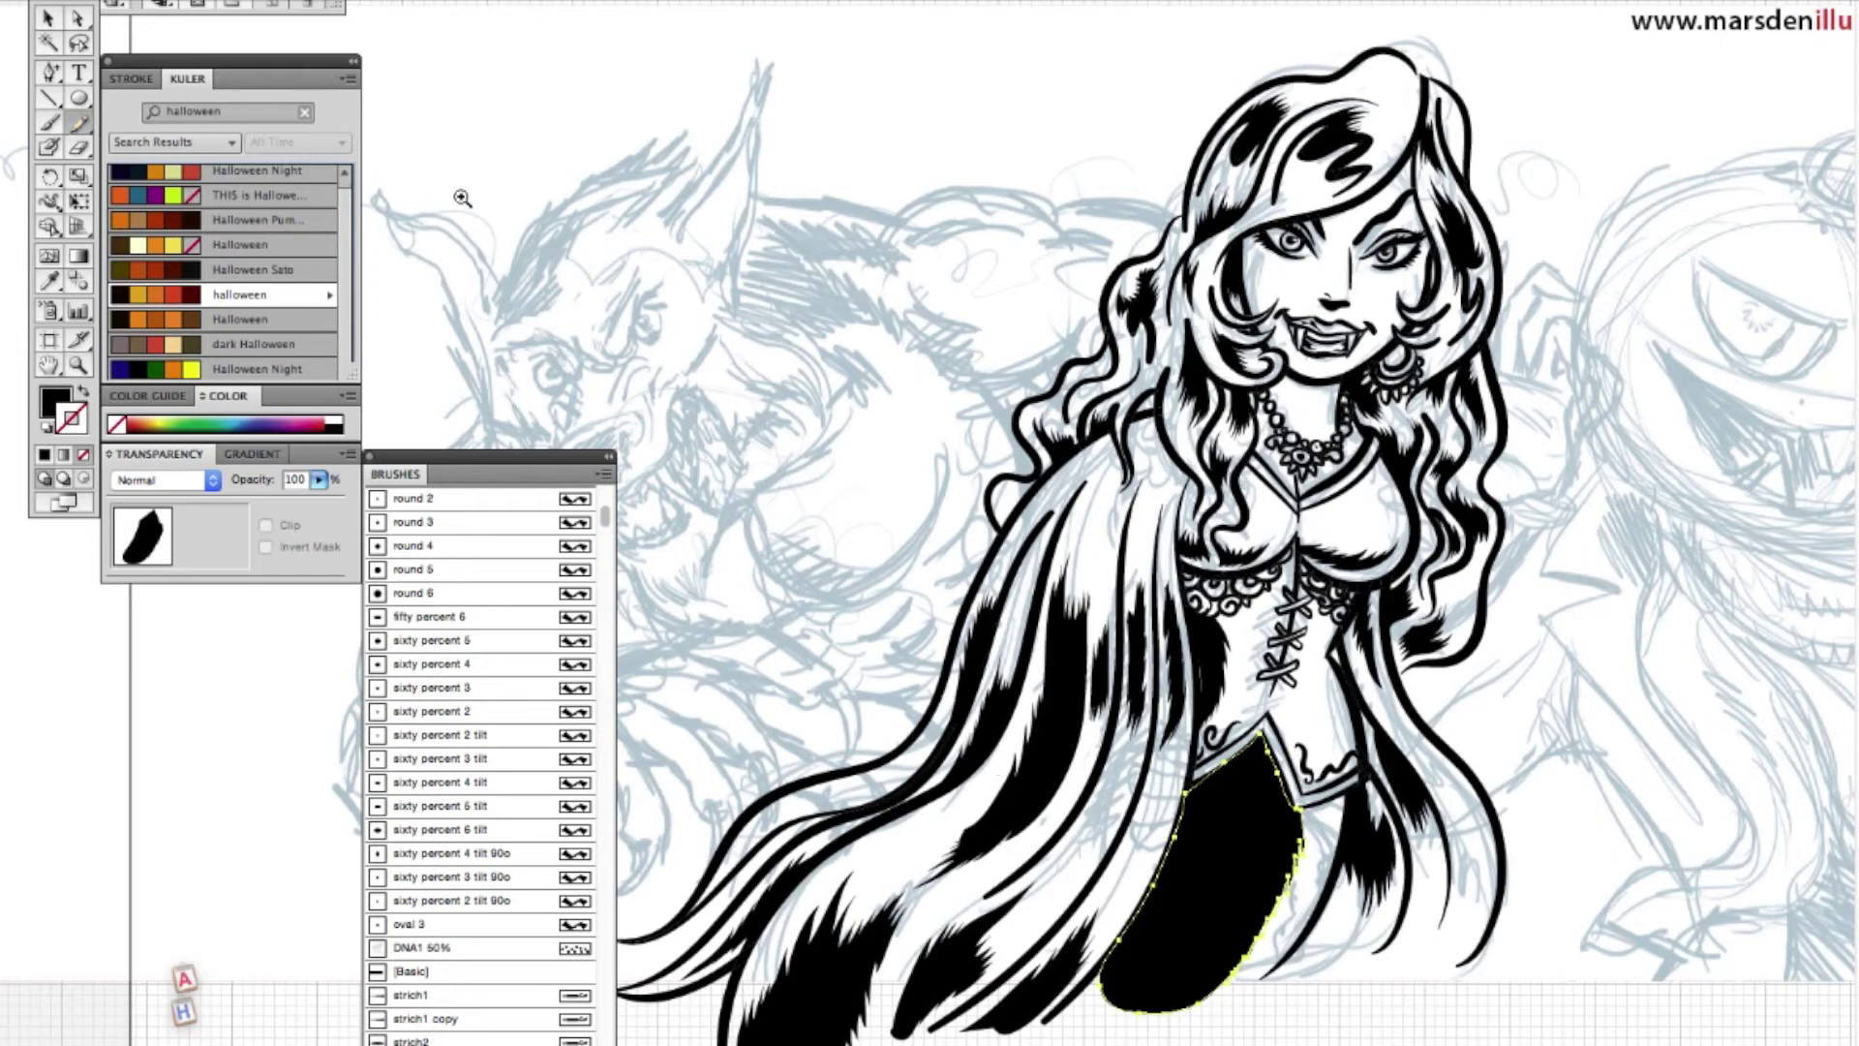
key("ctrl+shift+a")
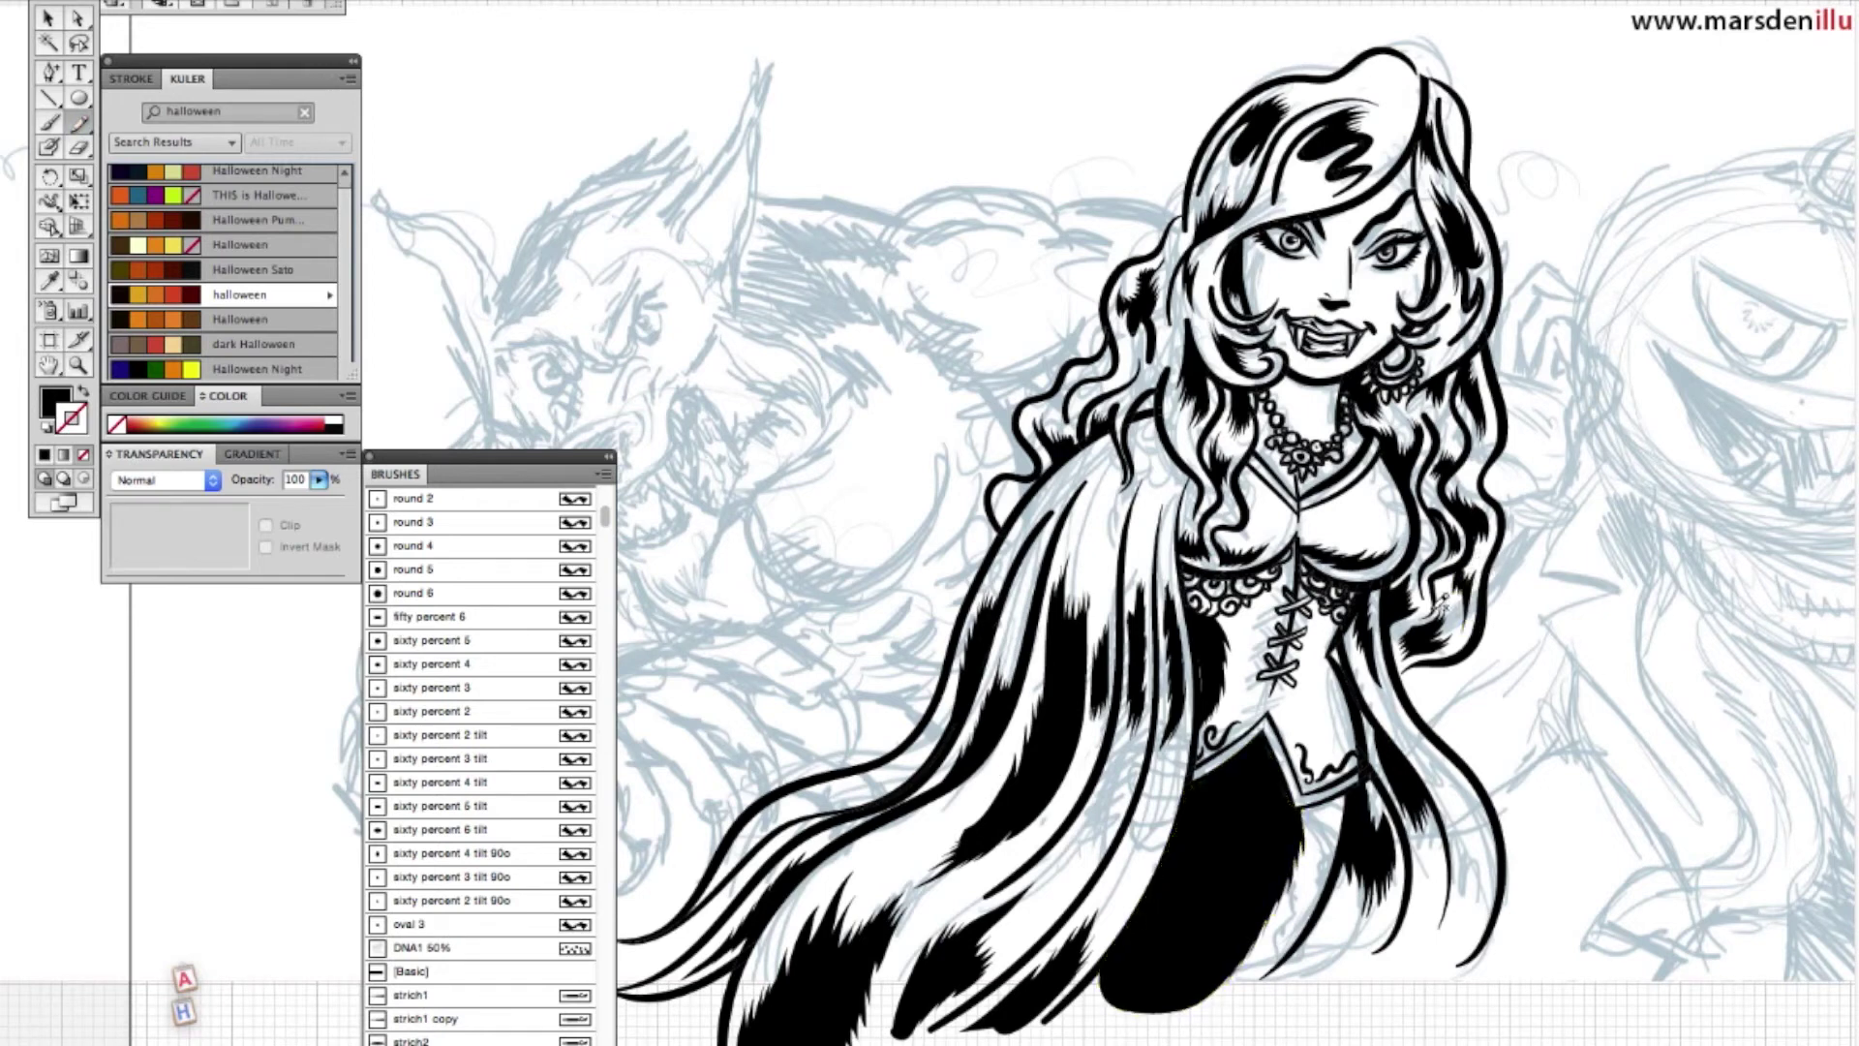
key("ctrl+z")
key("v")
key("ctrl+shift+a")
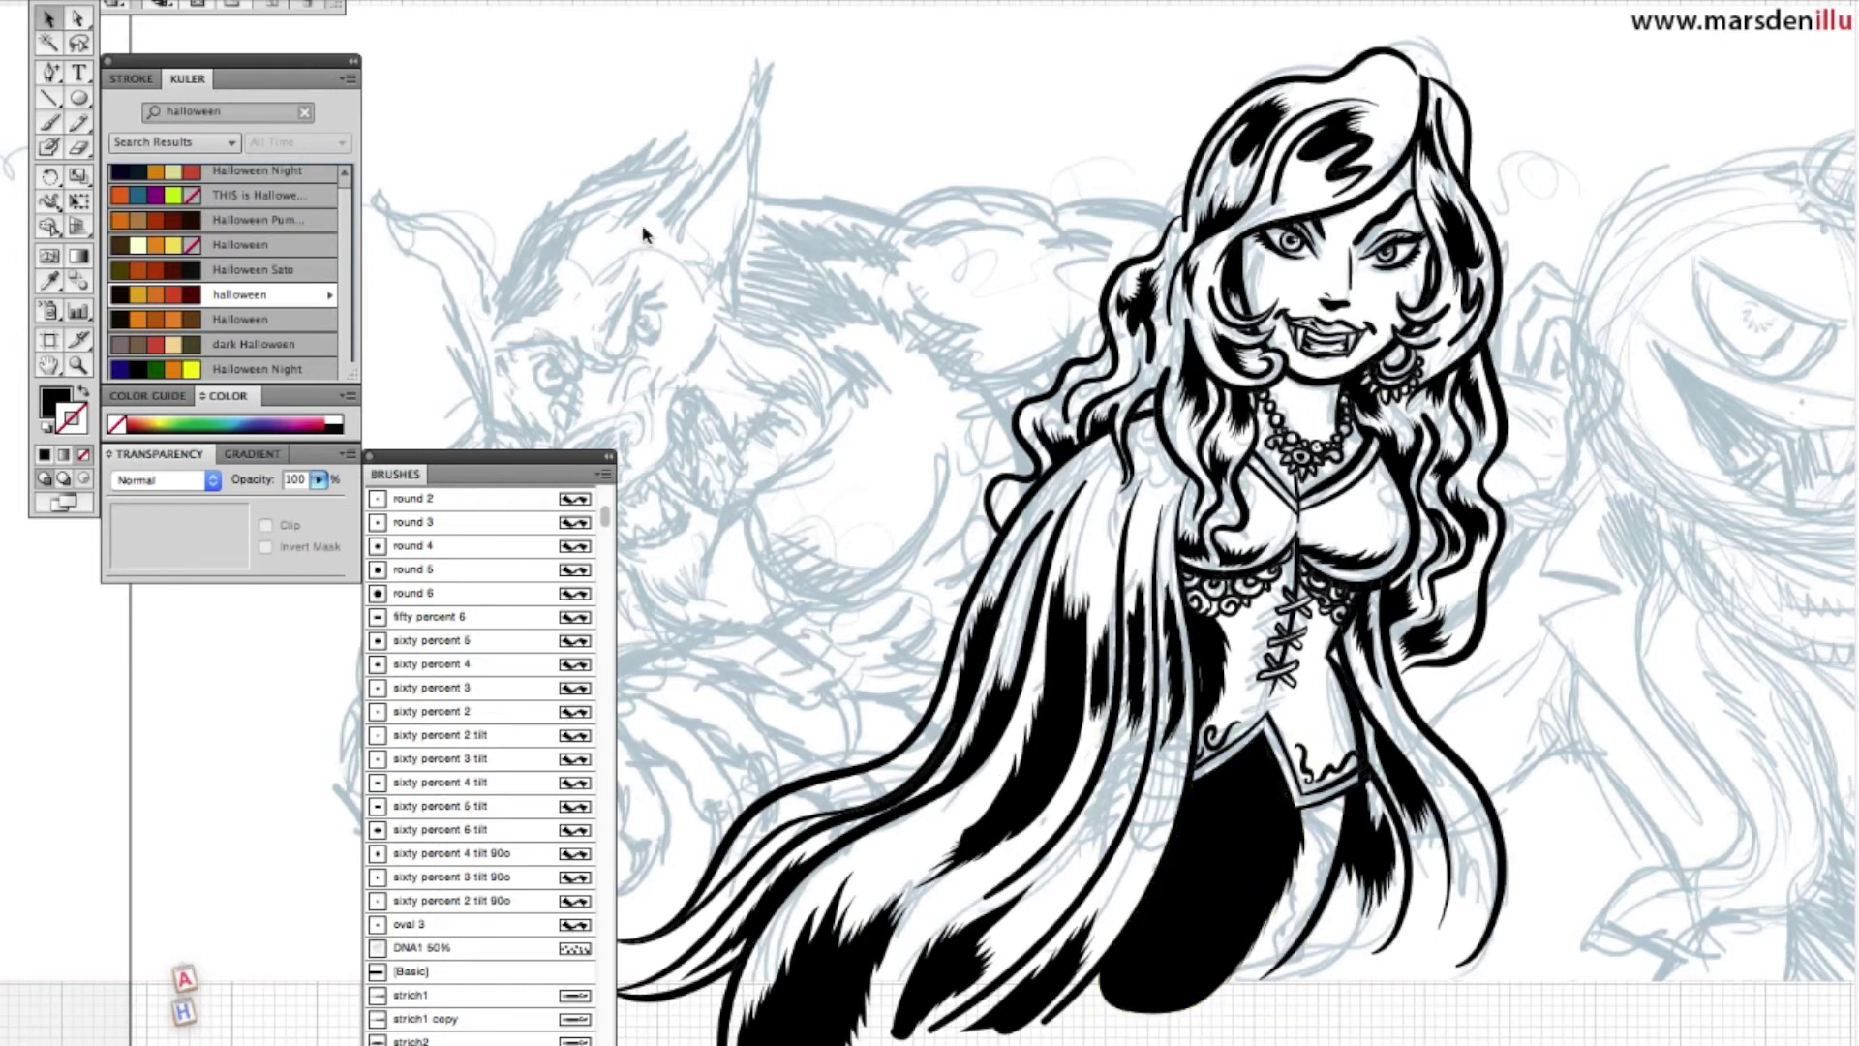